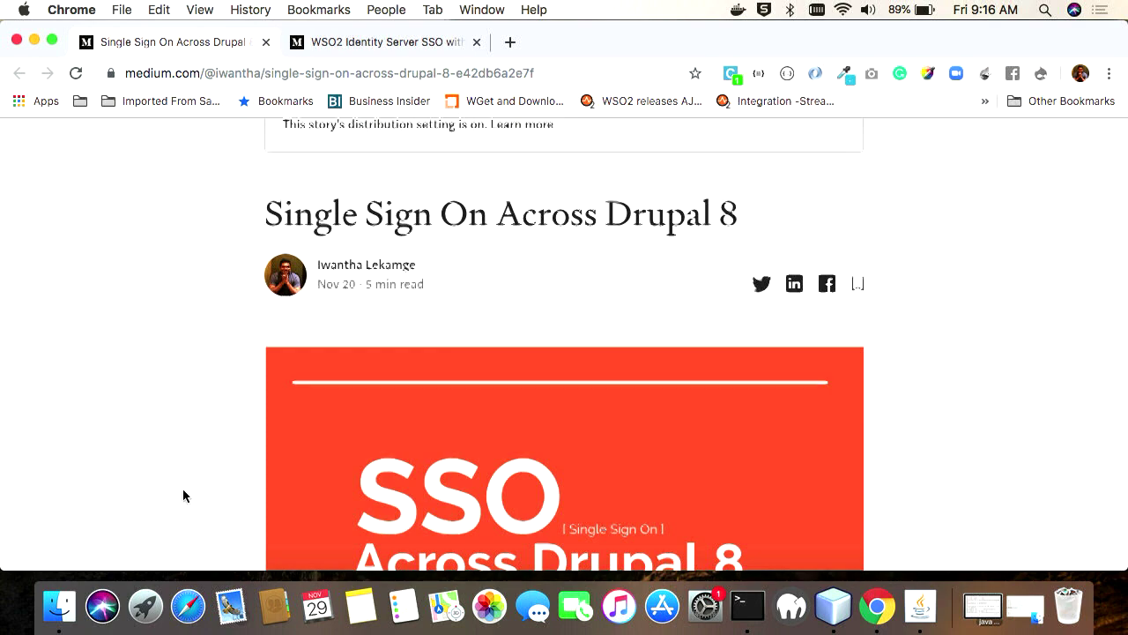
Scroll through the Drupal 8 SSO article down to the 'Requirments to set up SSO' section
scroll(184, 490, "down", 10)
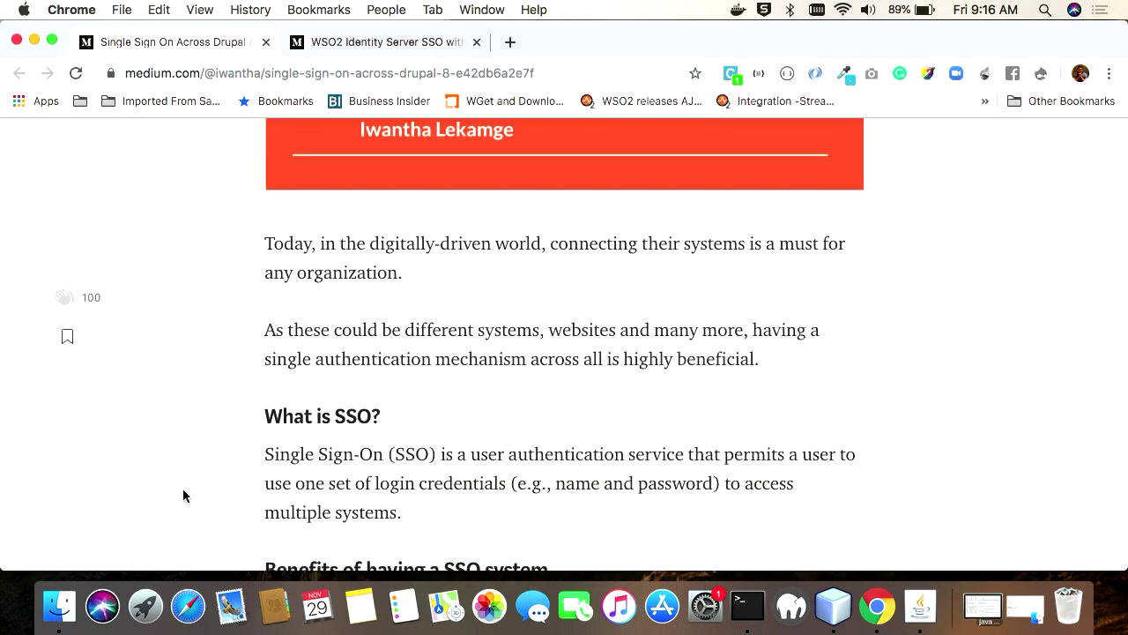
scroll(183, 496, "down", 3)
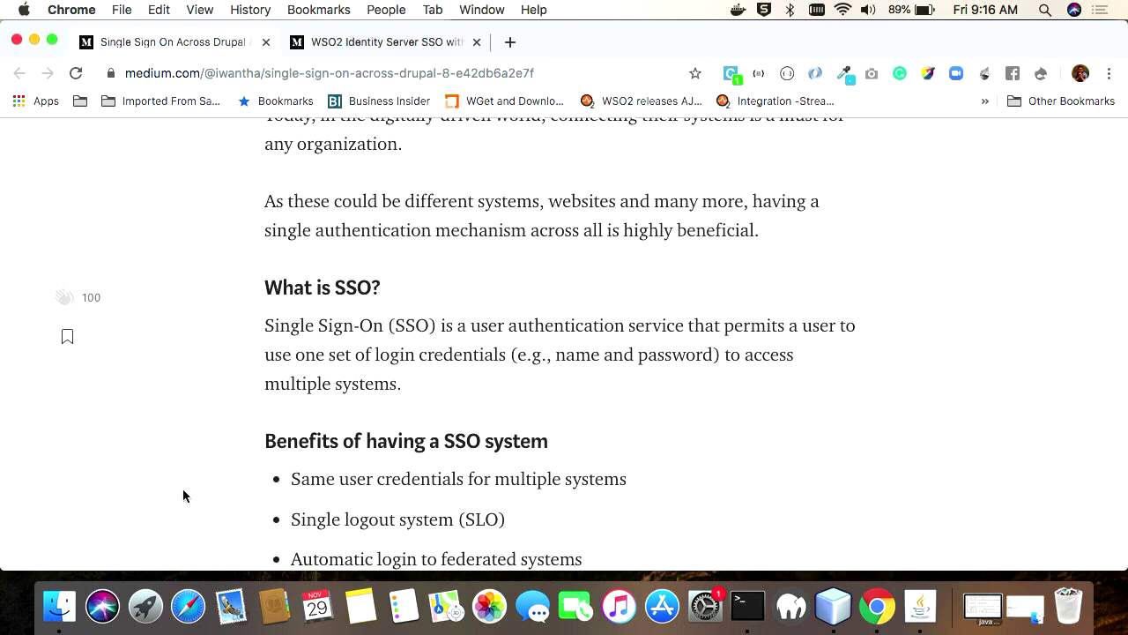
scroll(183, 495, "up", 10)
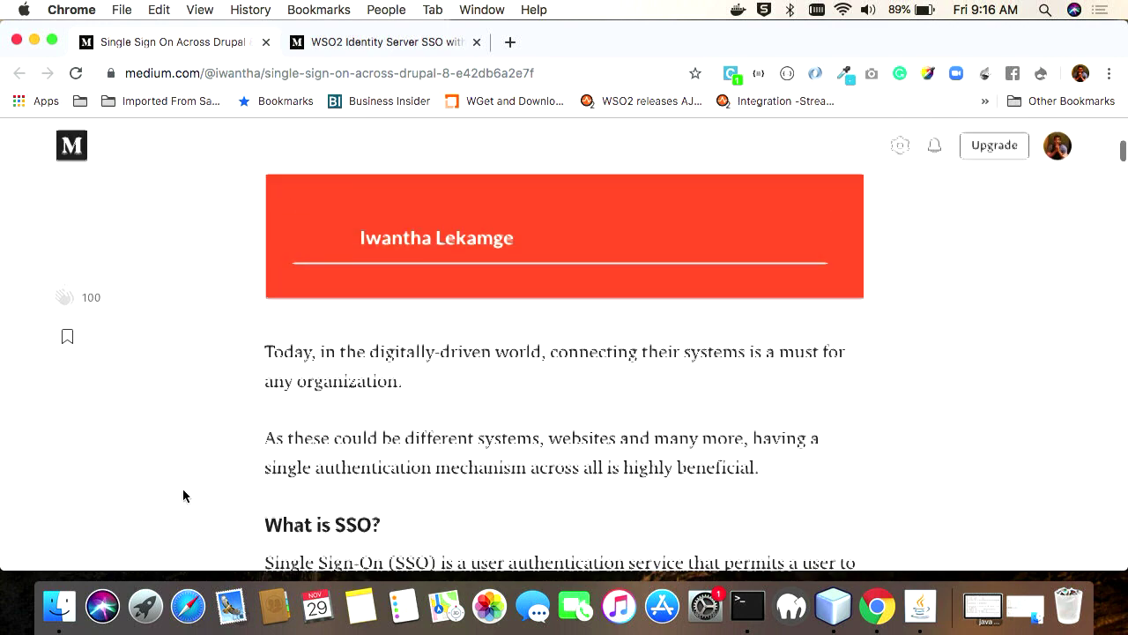
scroll(290, 377, "down", 10)
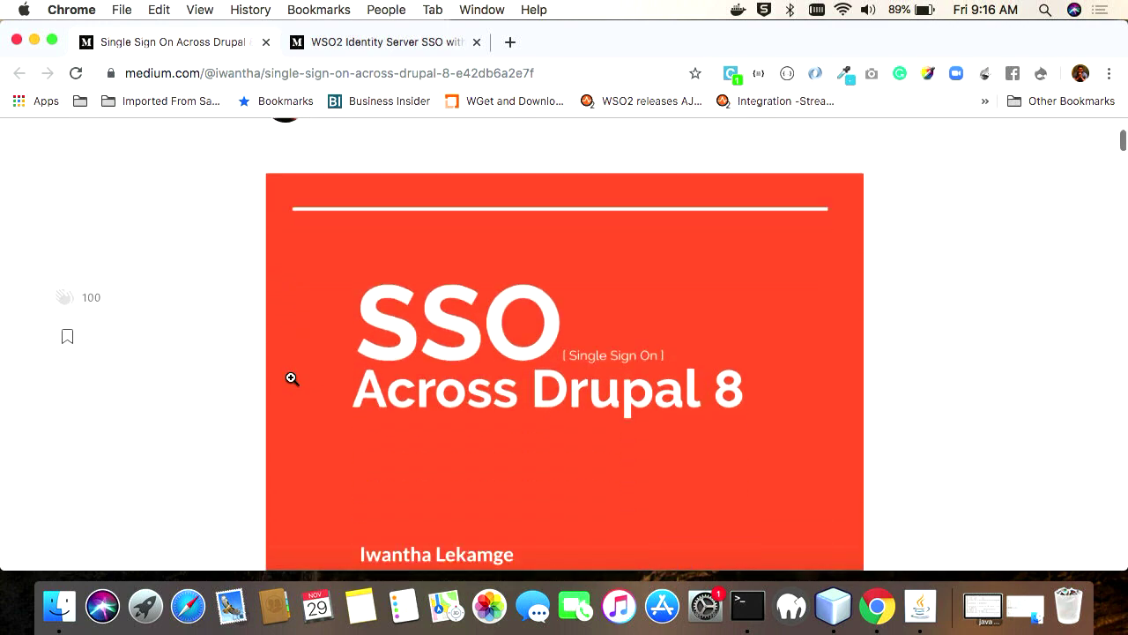
scroll(292, 378, "down", 2)
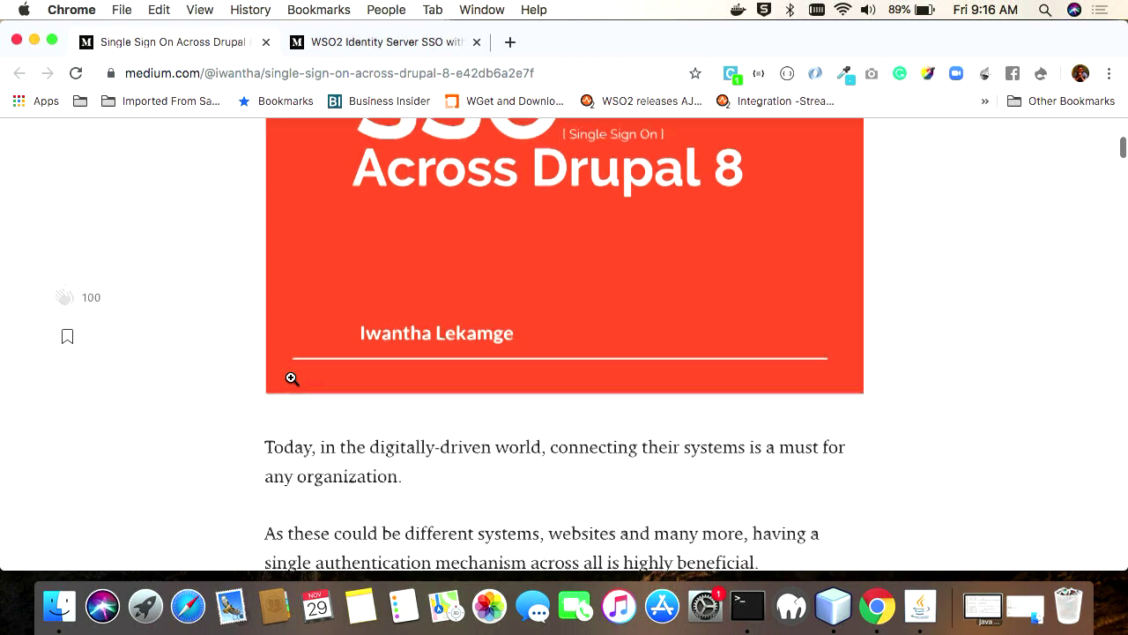
scroll(292, 378, "up", 3)
scroll(291, 378, "down", 10)
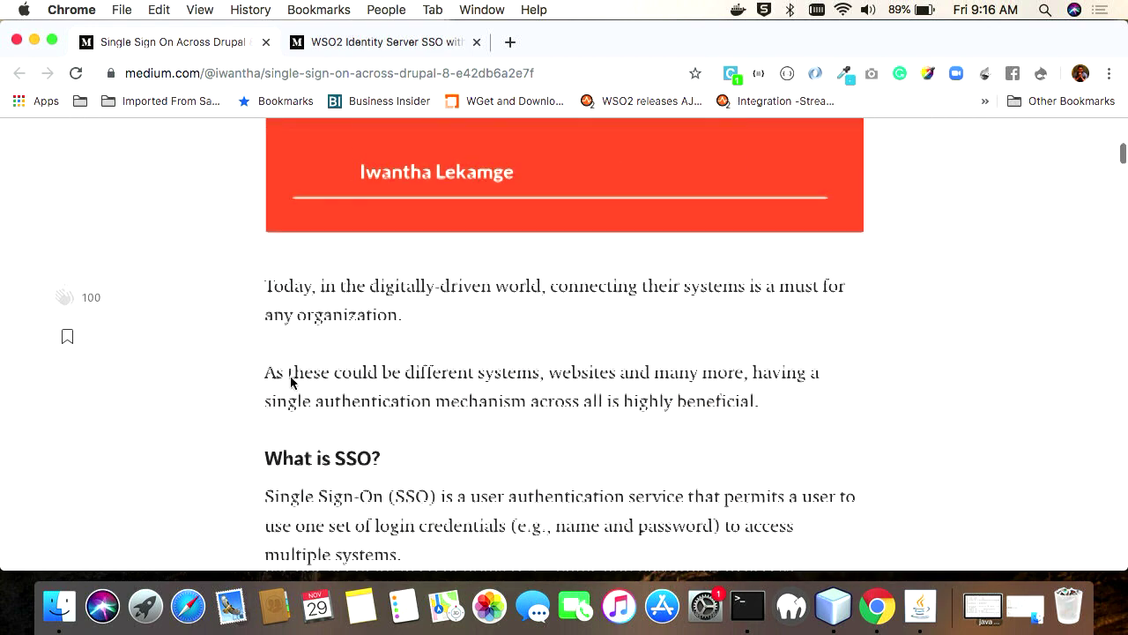
scroll(291, 382, "down", 2)
scroll(291, 378, "down", 3)
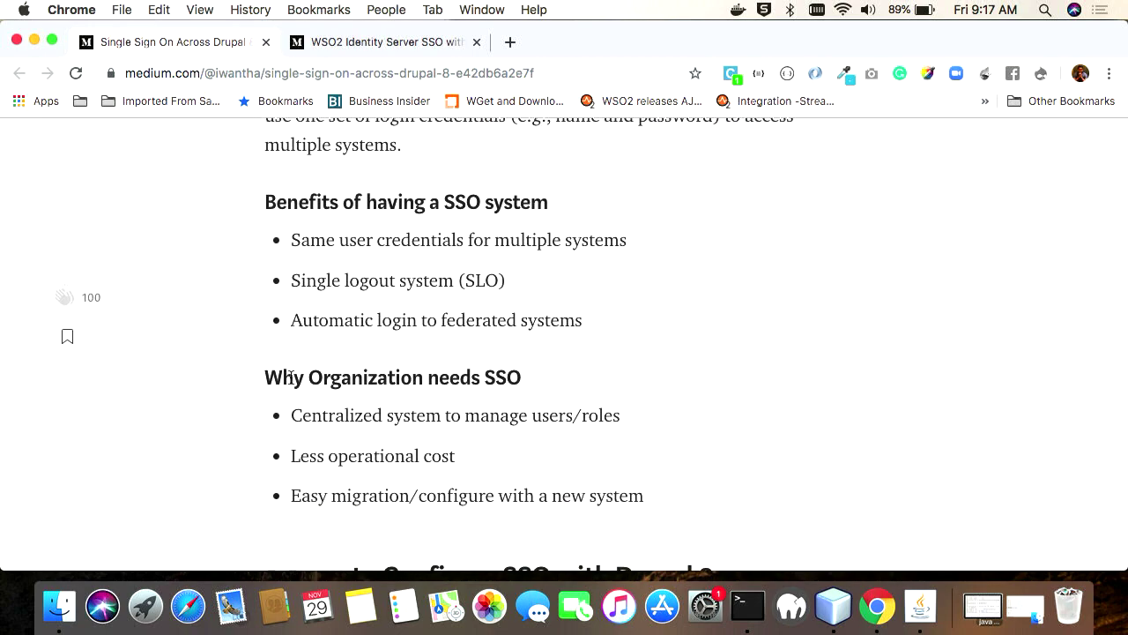
scroll(290, 377, "down", 20)
scroll(290, 377, "down", 2)
scroll(291, 378, "up", 4)
scroll(291, 377, "up", 3)
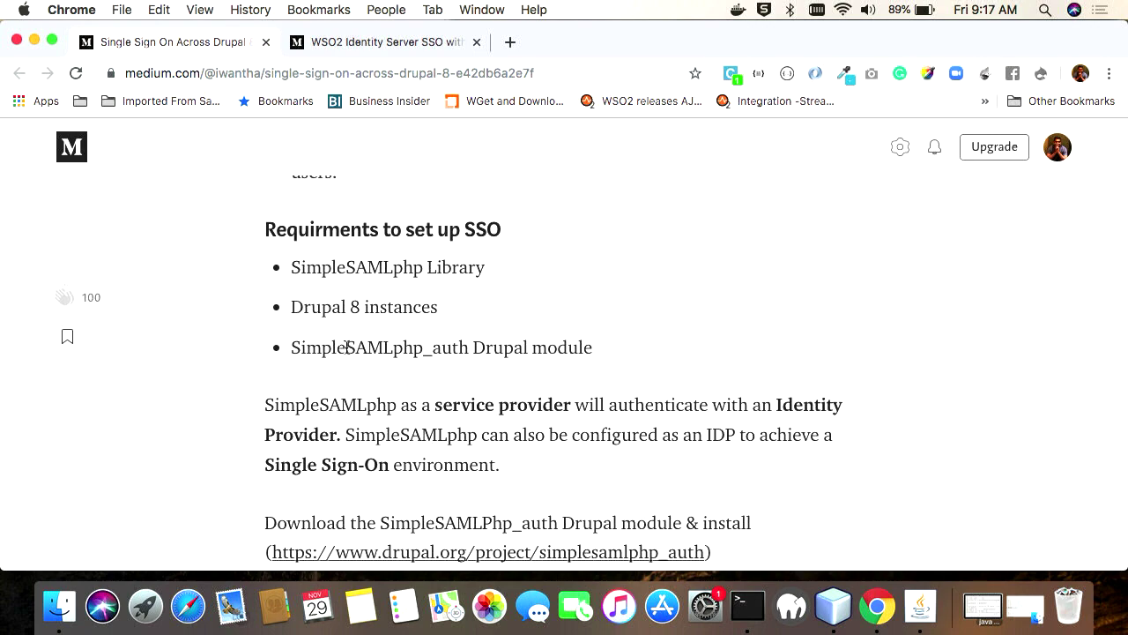
scroll(340, 347, "down", 4)
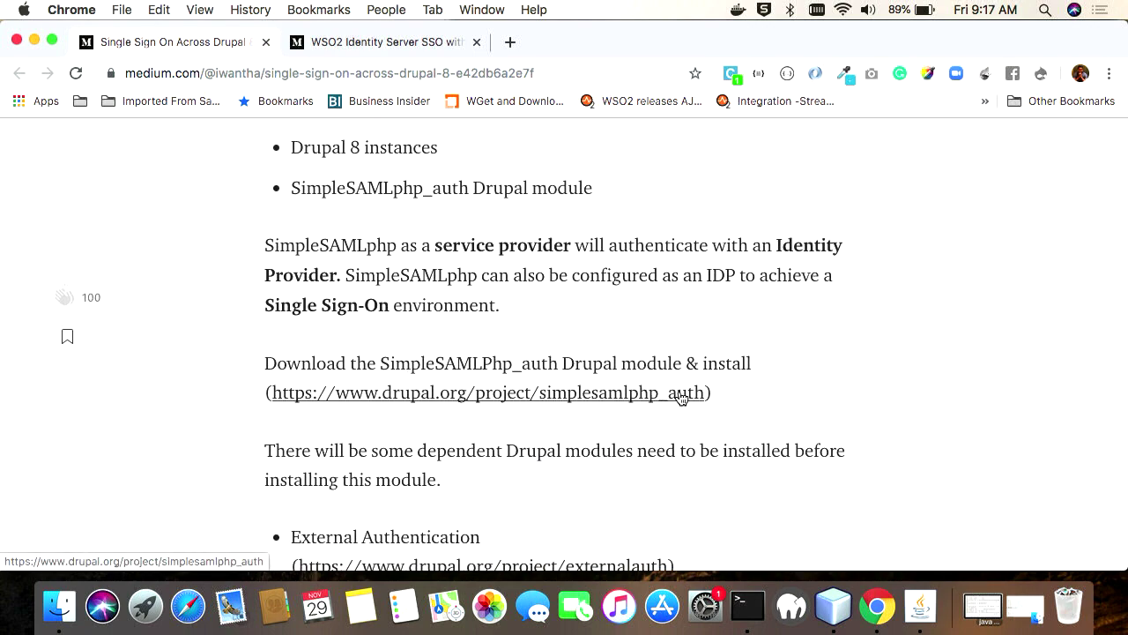
Highlight the simplesamlphp_auth and externalauth module links in the article
left_click_drag(739, 391, 467, 393)
scroll(689, 431, "down", 3)
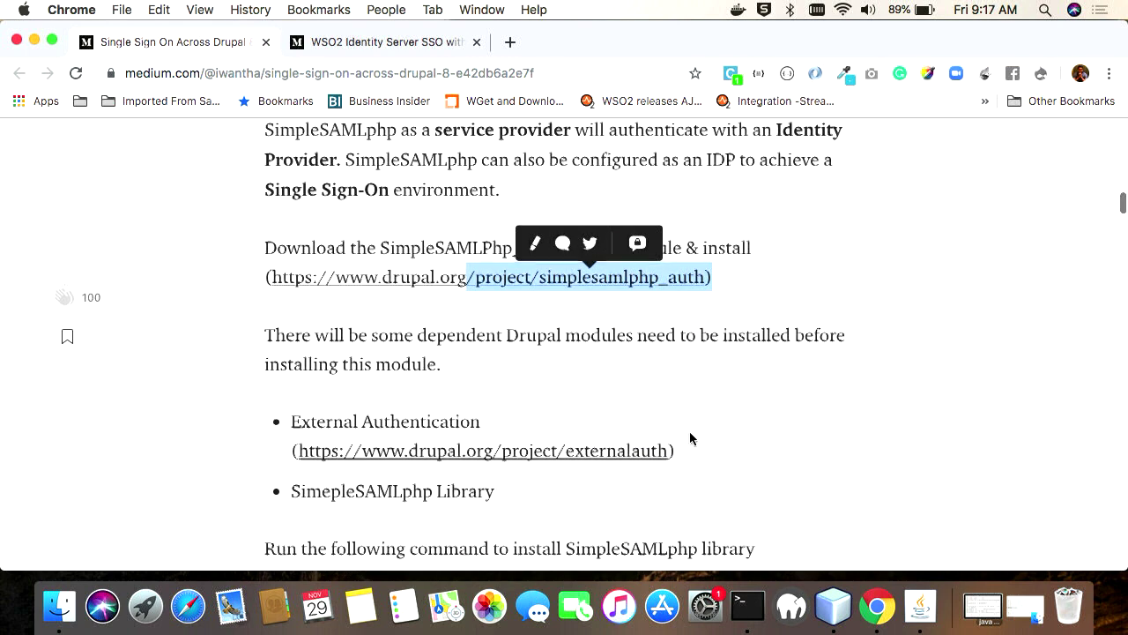
left_click(727, 293)
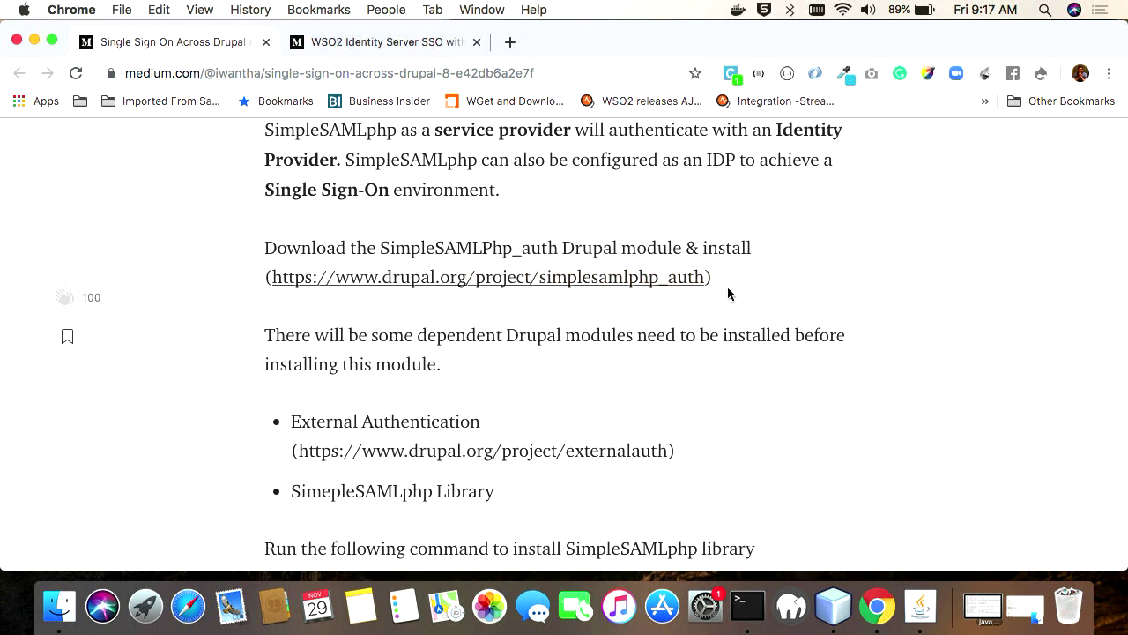
scroll(728, 294, "down", 2)
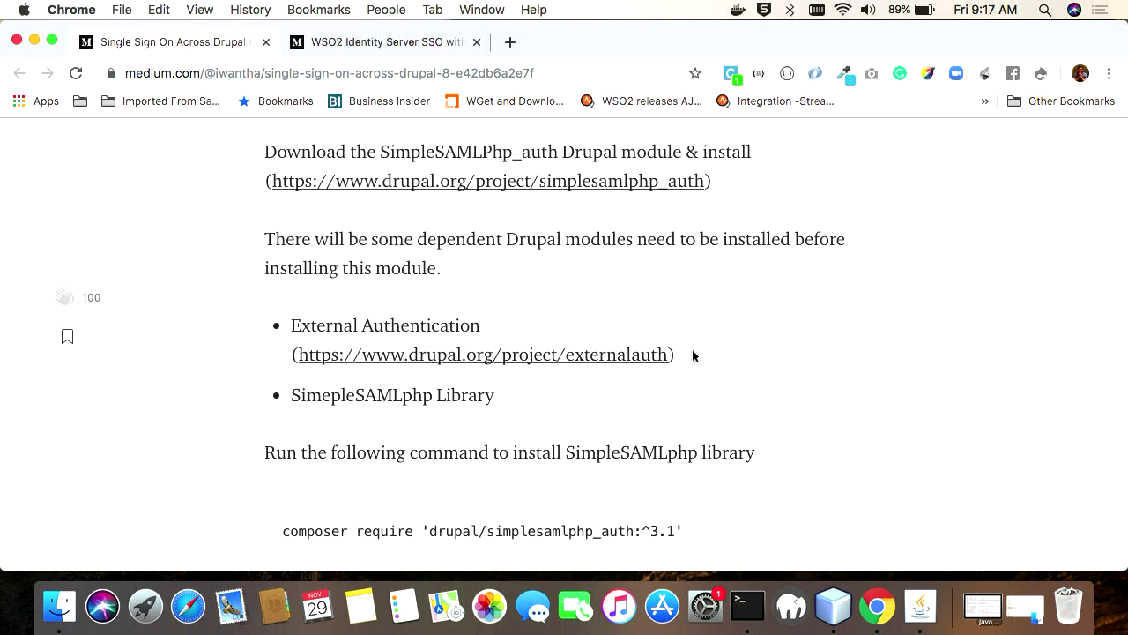
left_click_drag(690, 356, 571, 357)
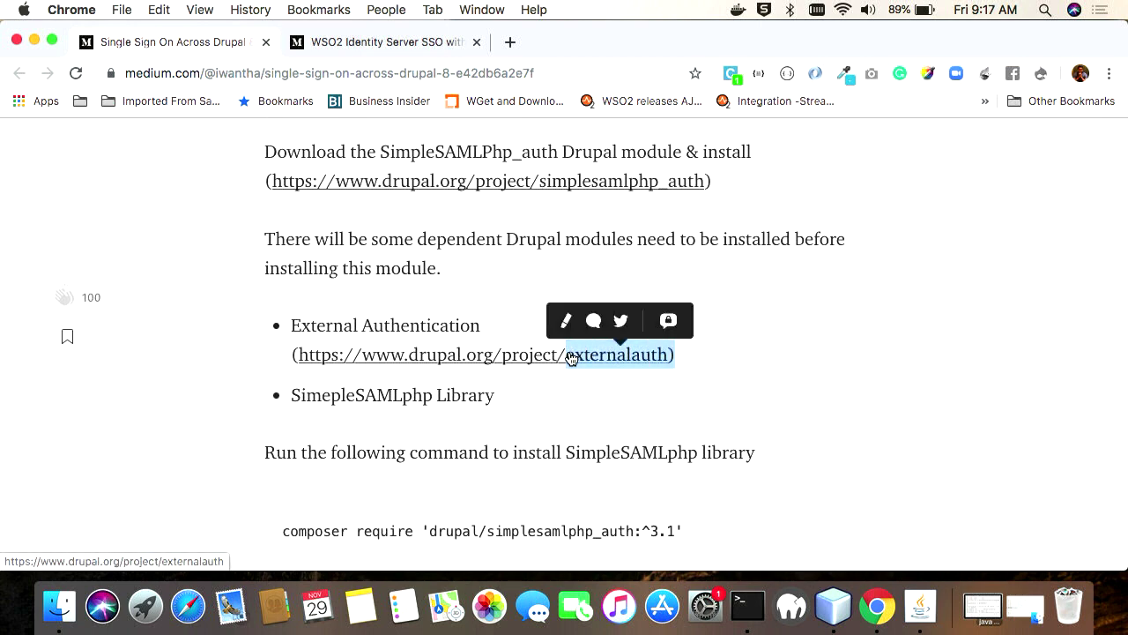
left_click(710, 364)
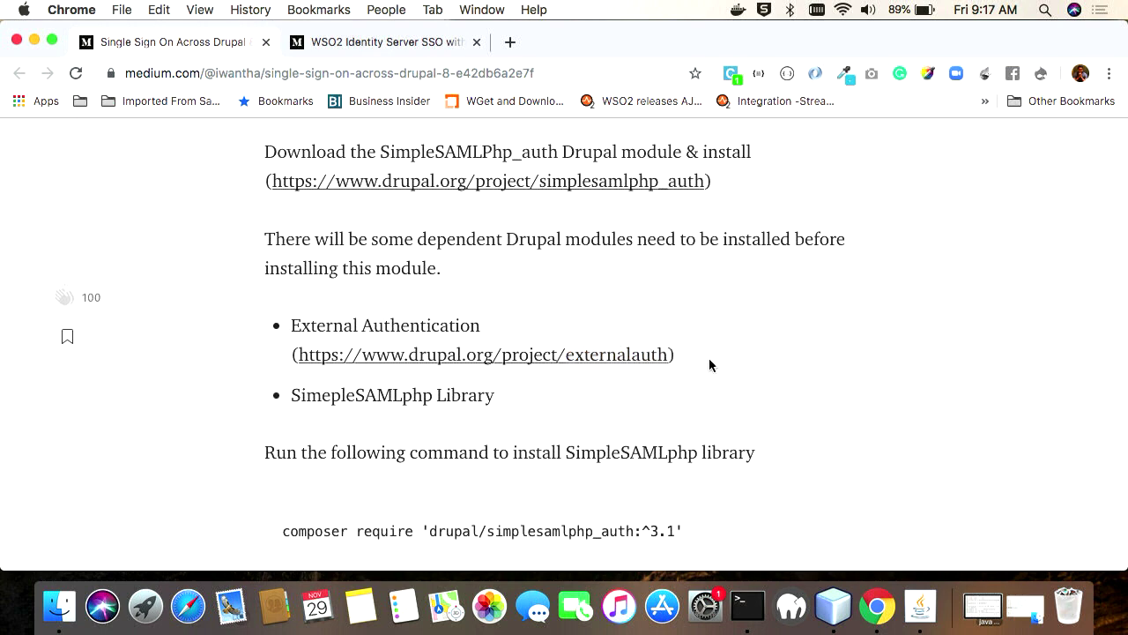
Select the composer require simplesamlphp_auth command line, then bring NetBeans forward
scroll(710, 362, "down", 2)
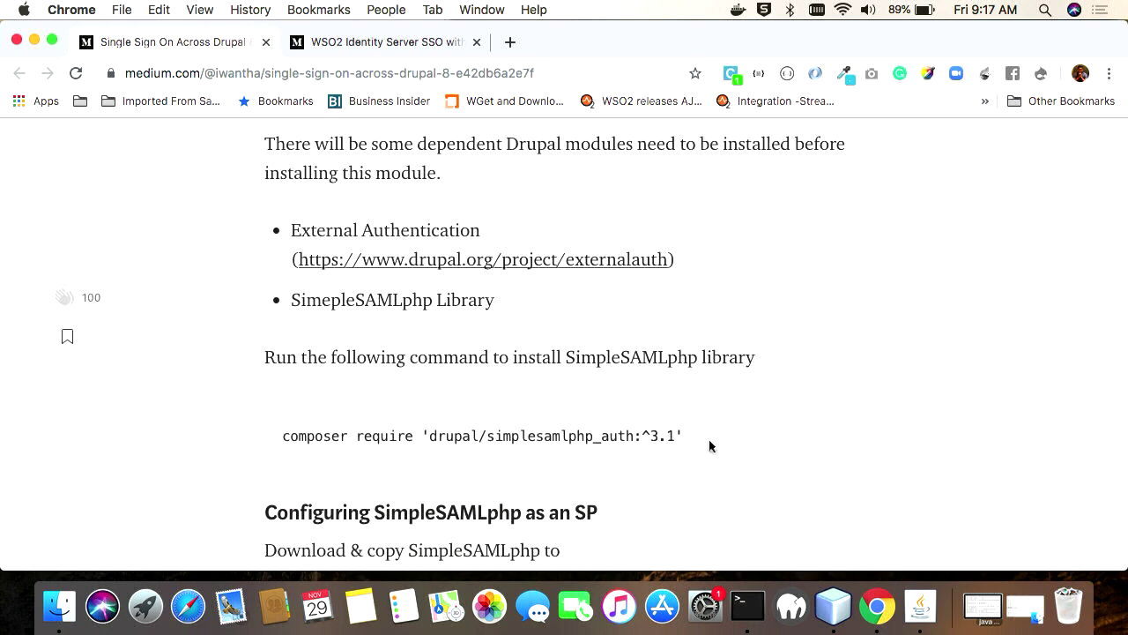
double_click(526, 434)
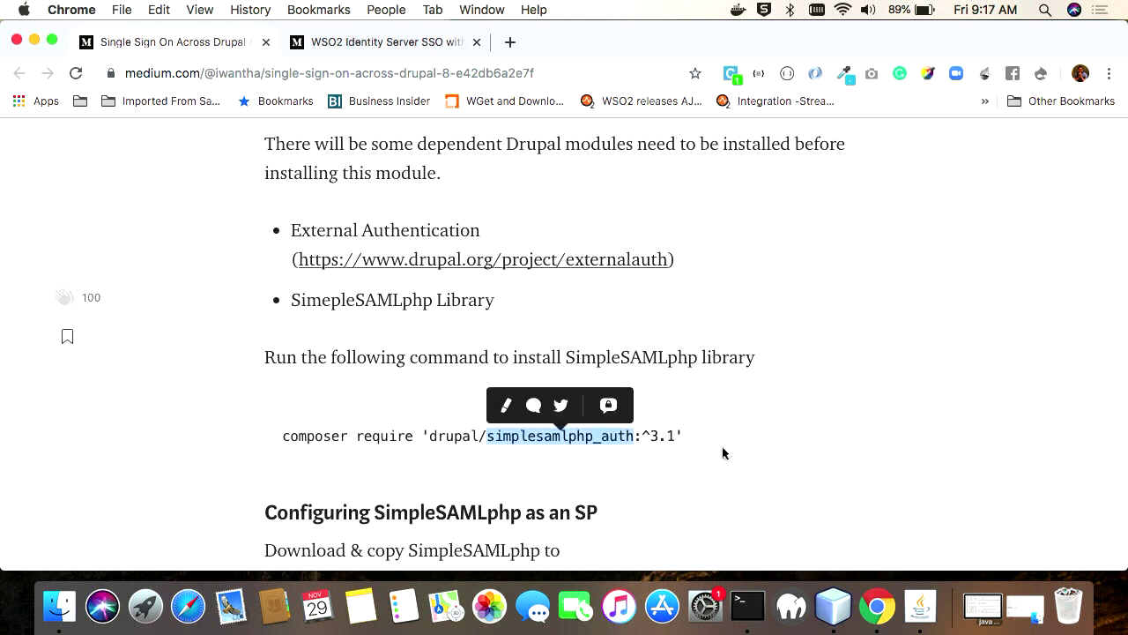
left_click_drag(708, 443, 276, 429)
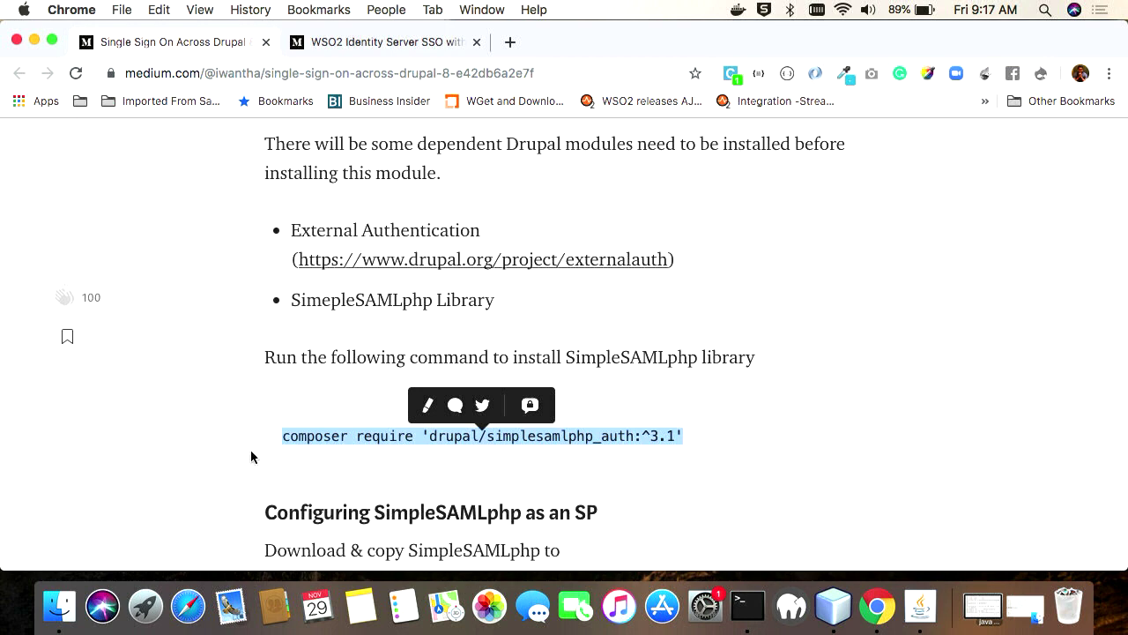
scroll(251, 456, "down", 2)
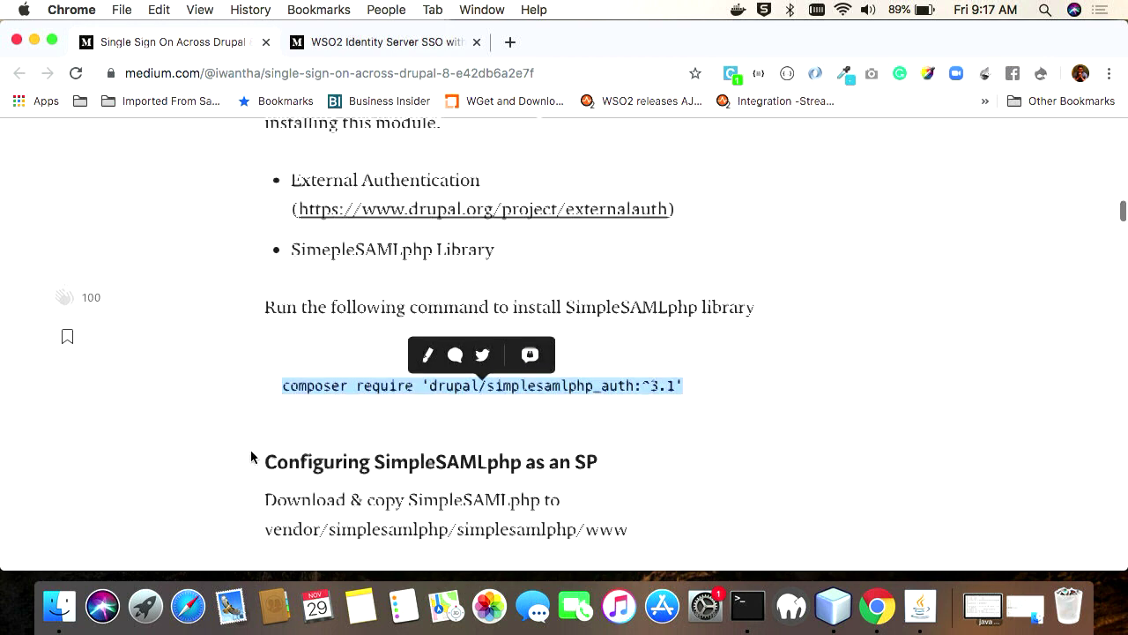
scroll(251, 456, "down", 3)
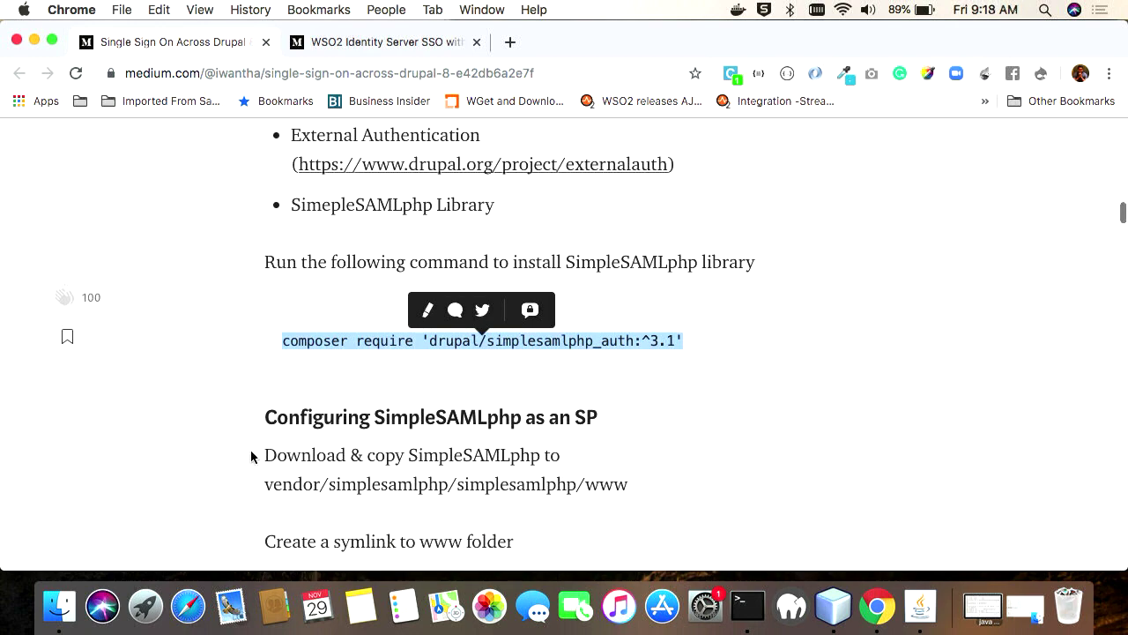
scroll(234, 446, "down", 1)
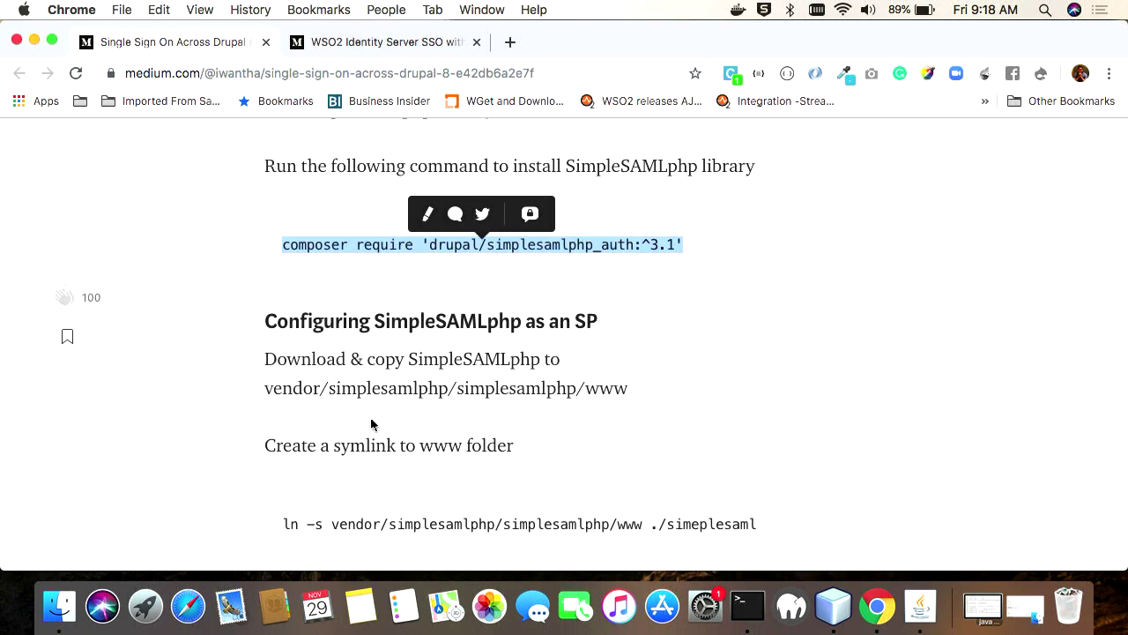
scroll(440, 419, "down", 3)
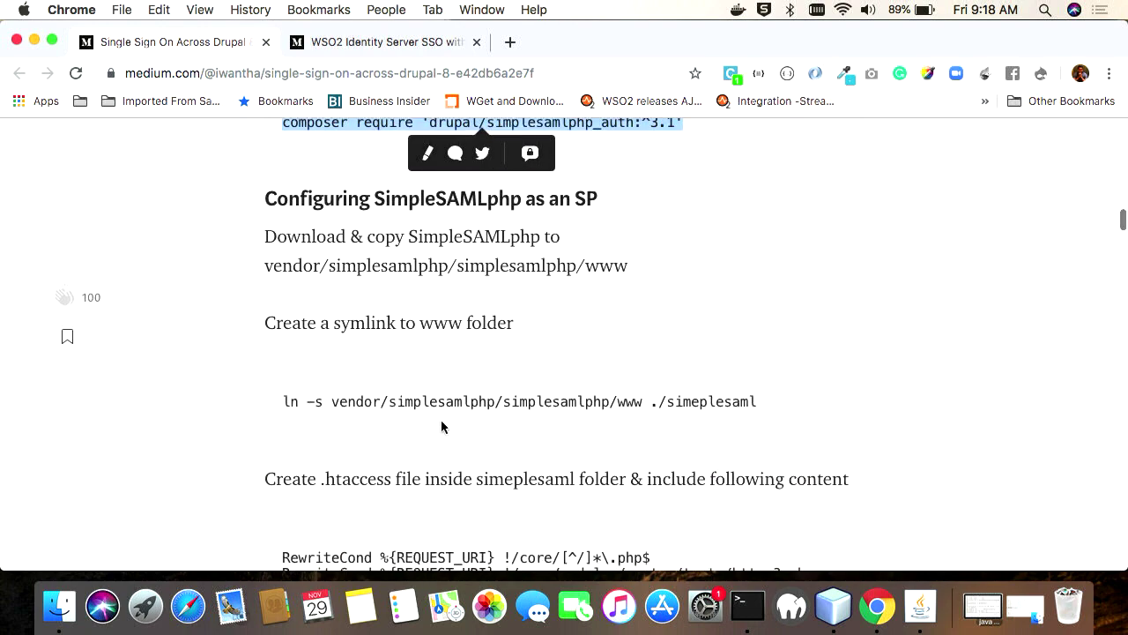
left_click(841, 610)
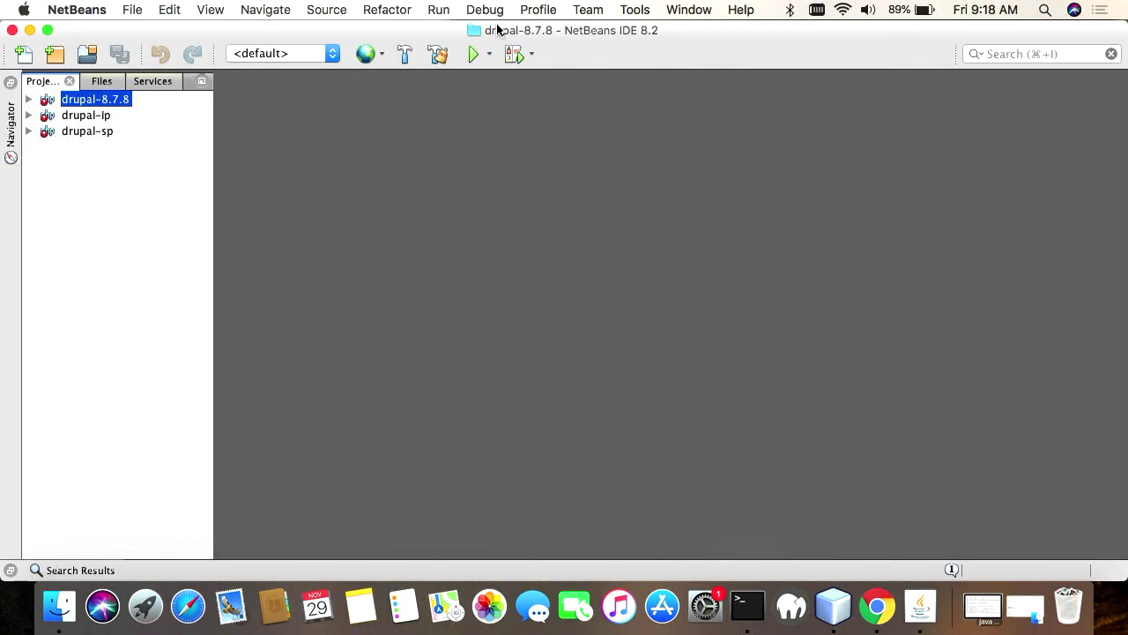
Expand drupal-sp's Source Files, vendor and simplesamlphp folders, widening the Projects panel
left_click(28, 131)
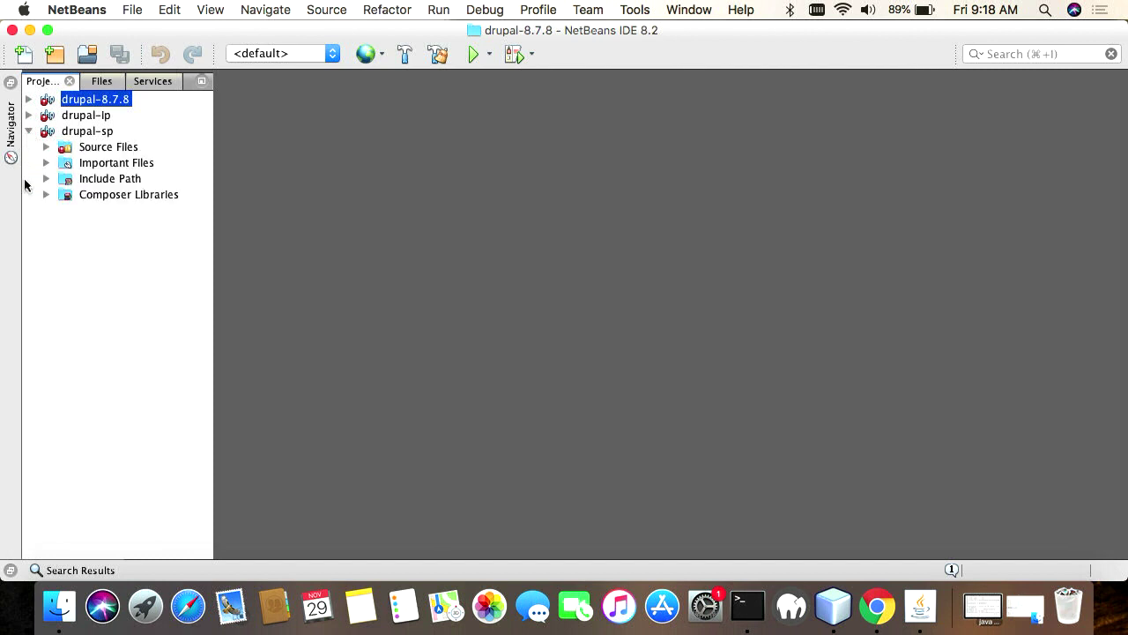
left_click(44, 147)
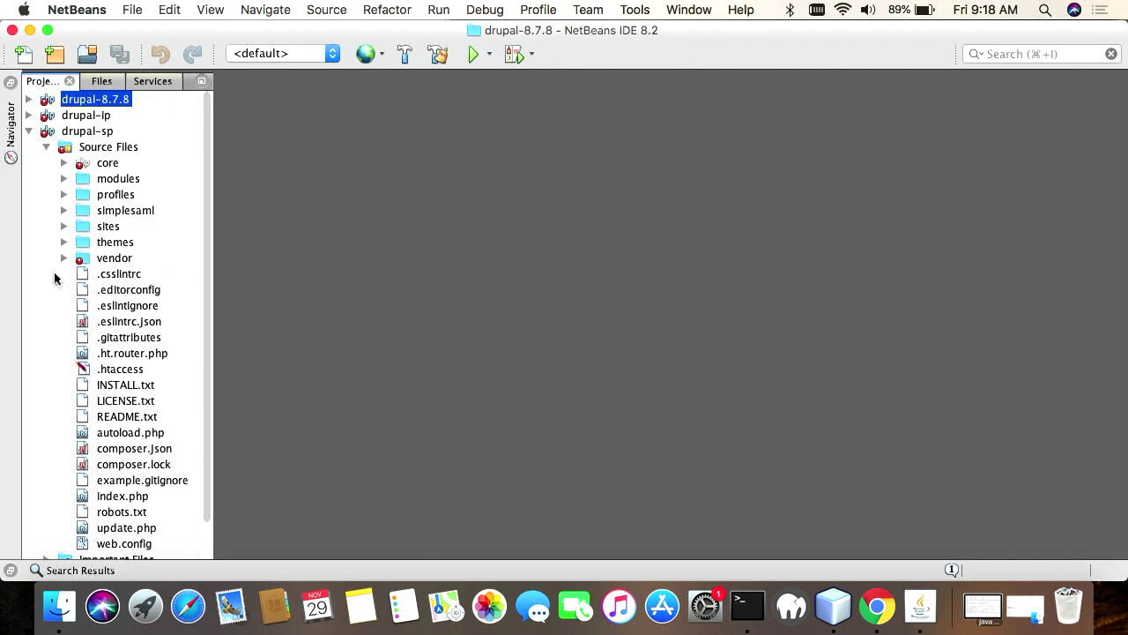
left_click(63, 257)
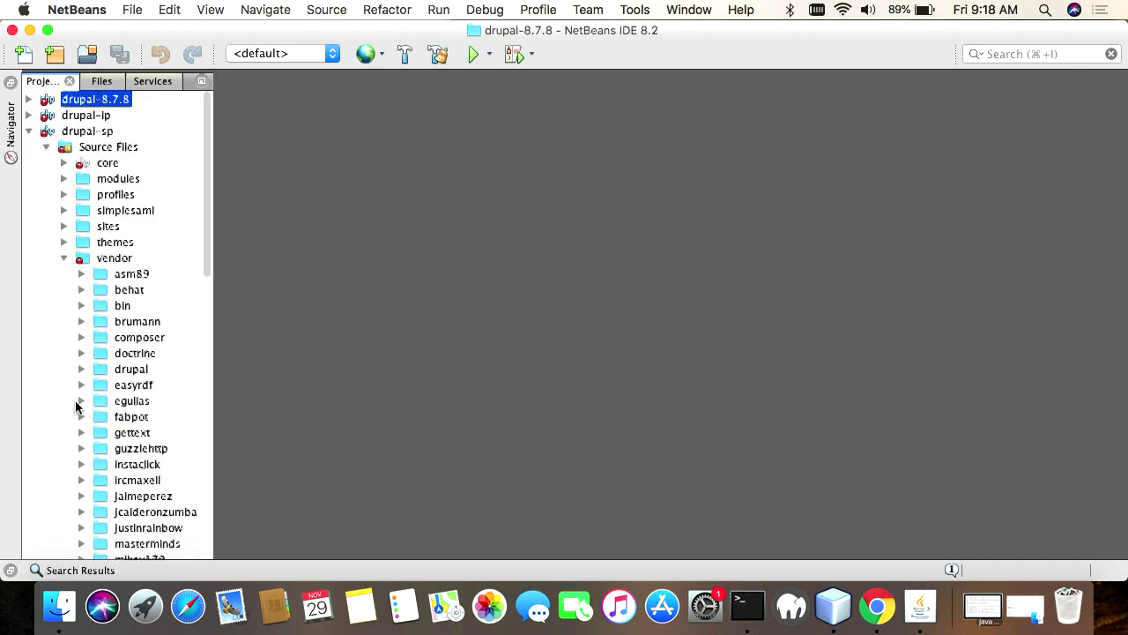
scroll(76, 403, "down", 8)
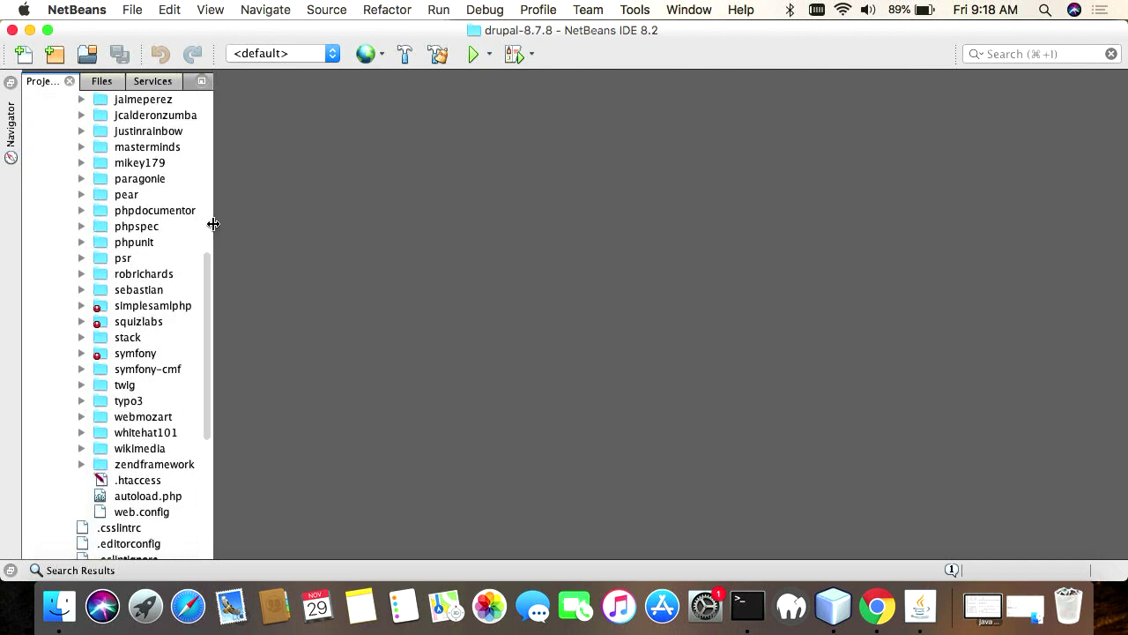
left_click_drag(211, 225, 334, 232)
left_click(81, 305)
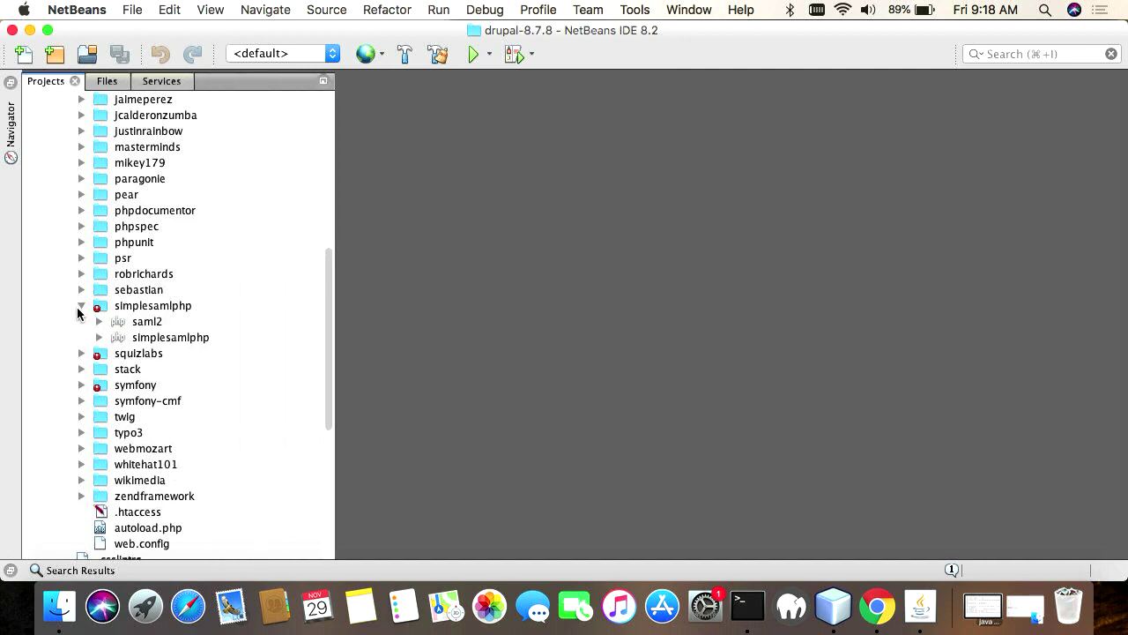
scroll(155, 233, "up", 10)
left_click(106, 258)
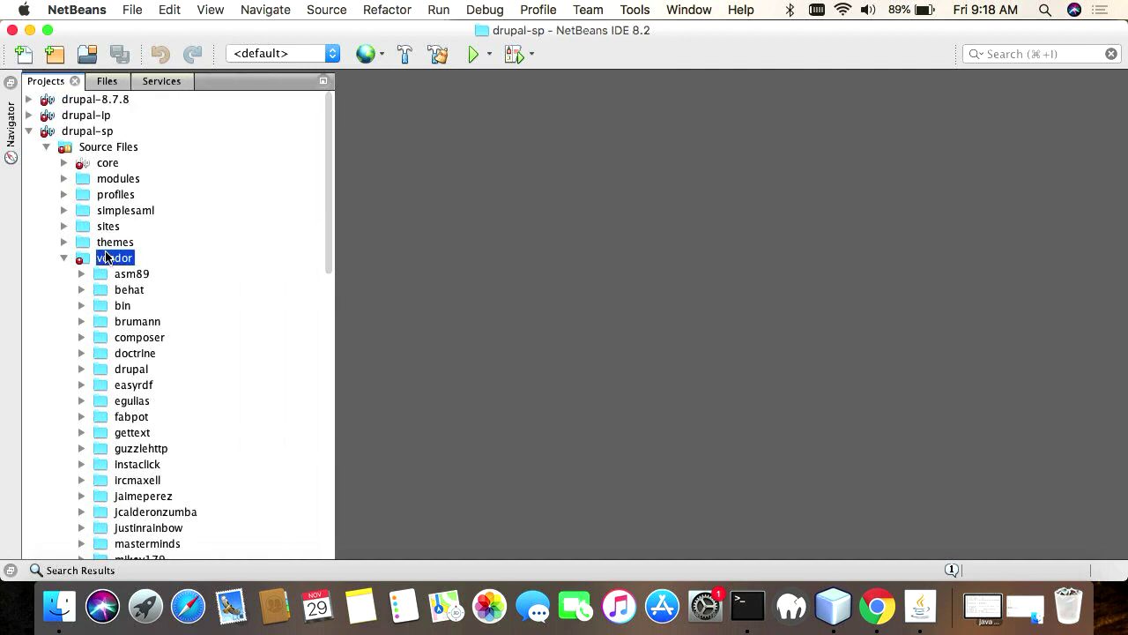
scroll(118, 385, "down", 3)
scroll(118, 385, "up", 3)
Collapse and re-expand drupal-sp, reopen vendor's simplesamlphp folder, and return to the tutorial
left_click(27, 131)
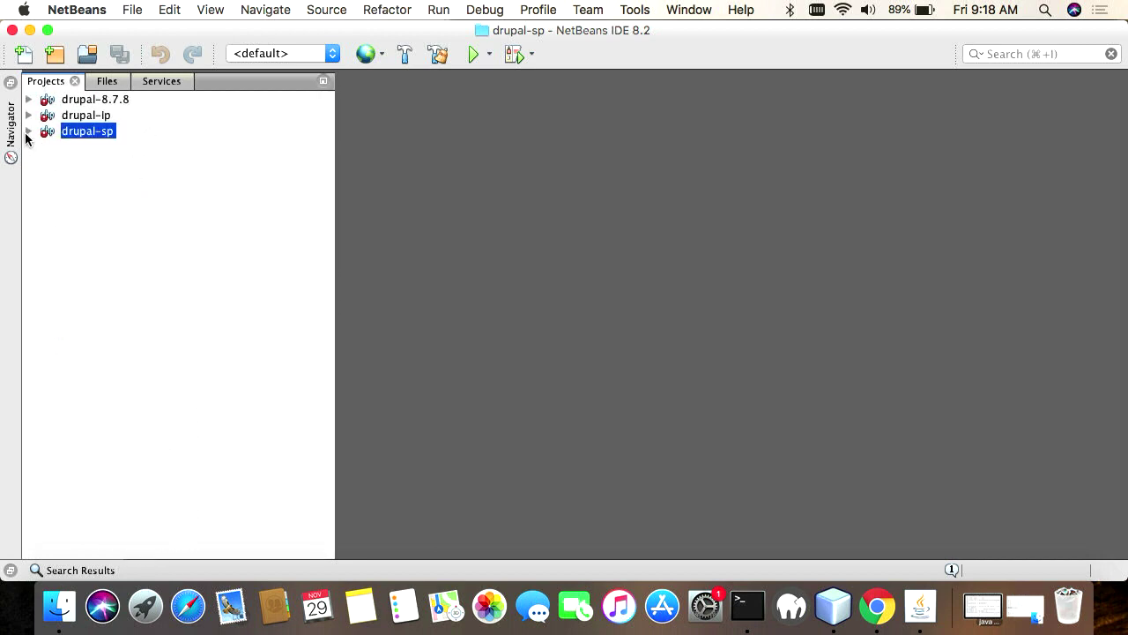
left_click(85, 116)
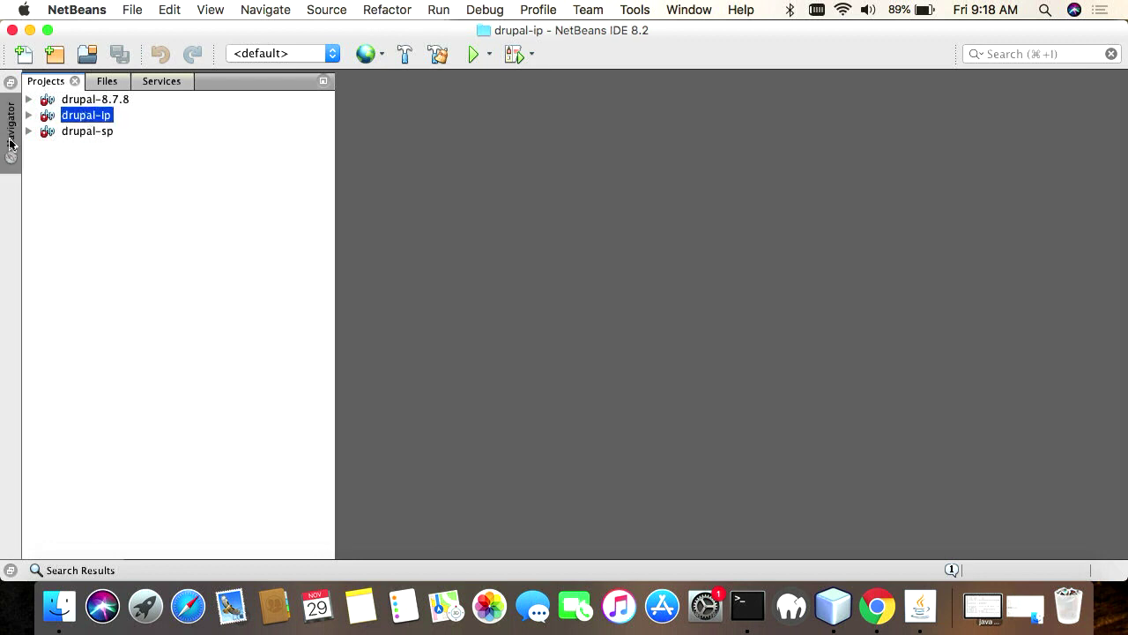
left_click(29, 130)
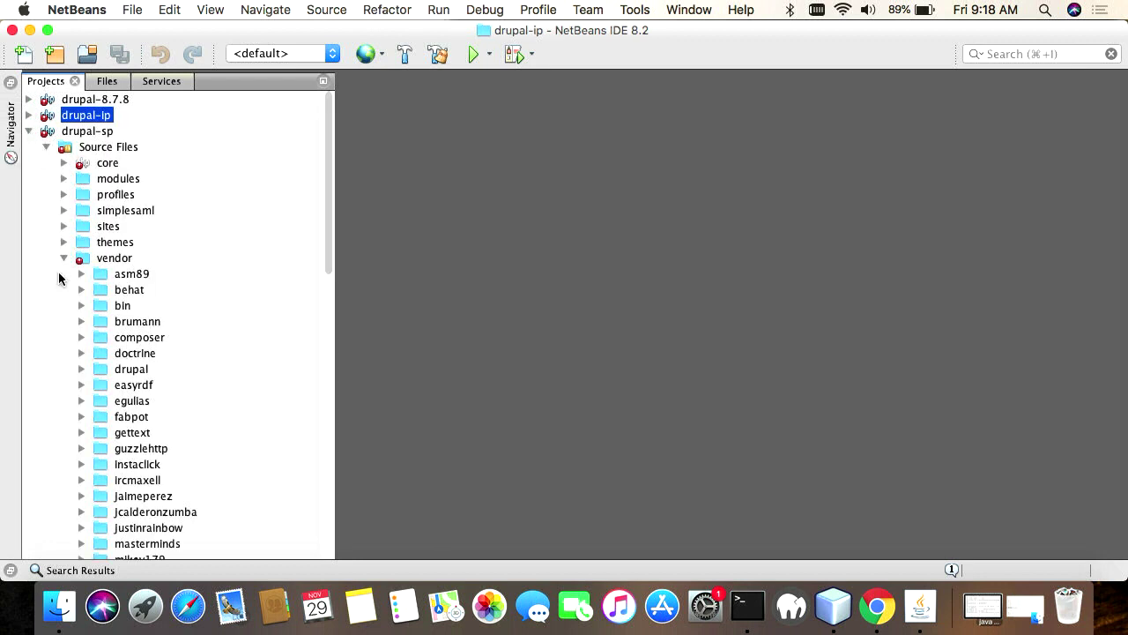
scroll(58, 279, "down", 3)
scroll(58, 279, "down", 5)
scroll(76, 504, "down", 5)
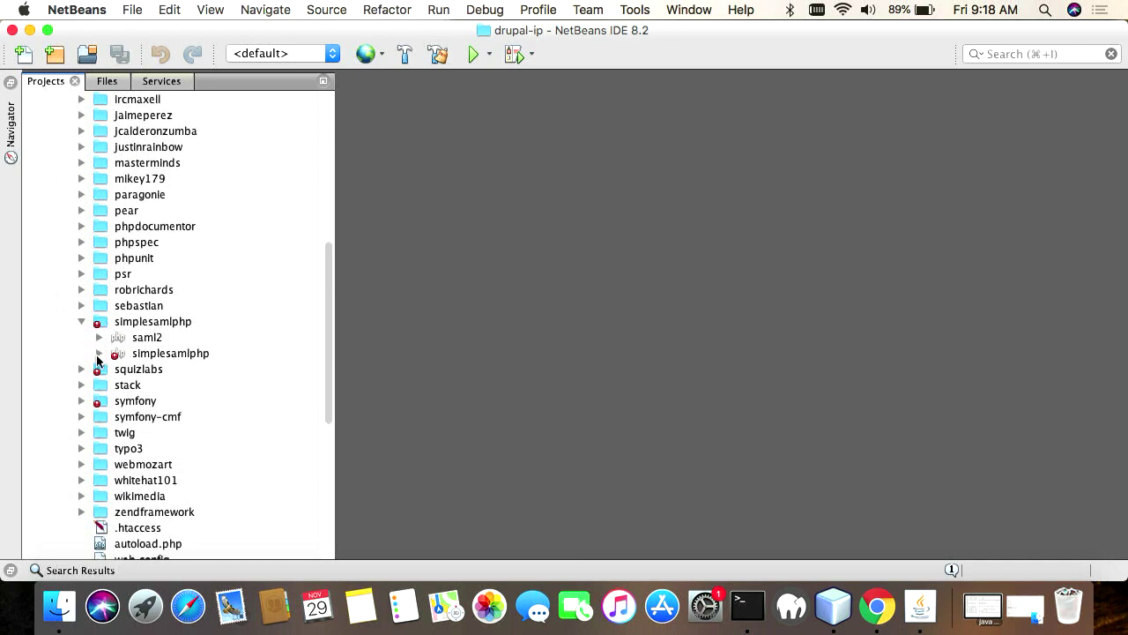
left_click(99, 352)
key("ctrl+Left")
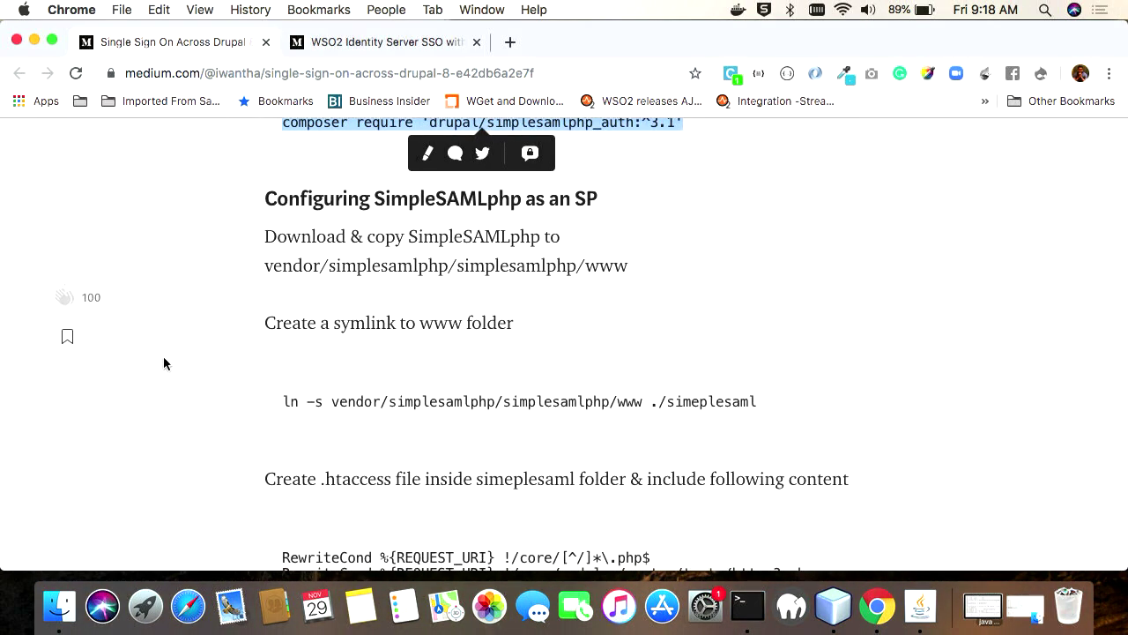
Select the ln -s command under 'Create a symlink to www folder'
scroll(181, 382, "down", 2)
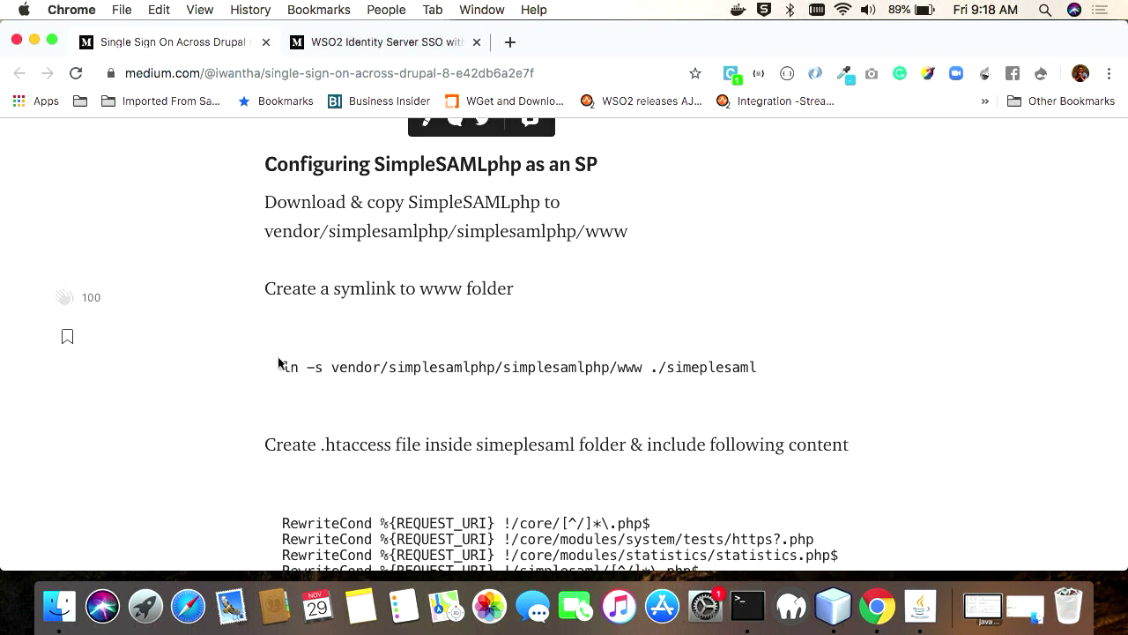
left_click_drag(781, 368, 429, 369)
In Terminal, change into the drupal-sp folder with cd drupal-sp/
left_click(747, 607)
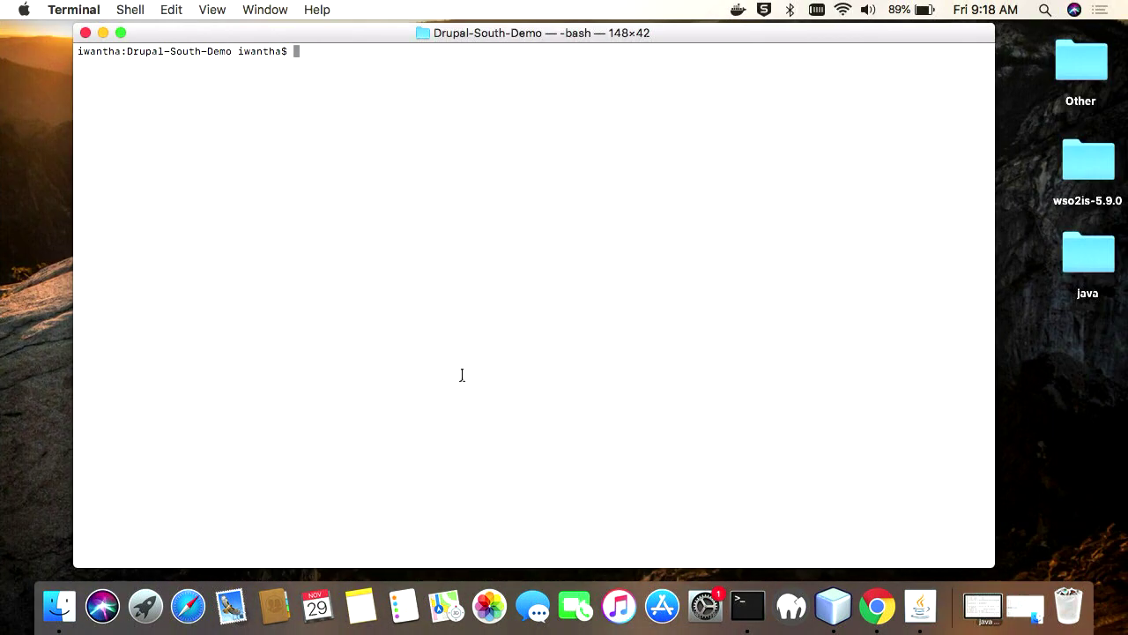
type("cd drupal-sp/")
key("Return")
Create the simplesaml symlink to vendor/simplesamlphp/simplesamlphp/ with ln -s
type("ln -s ")
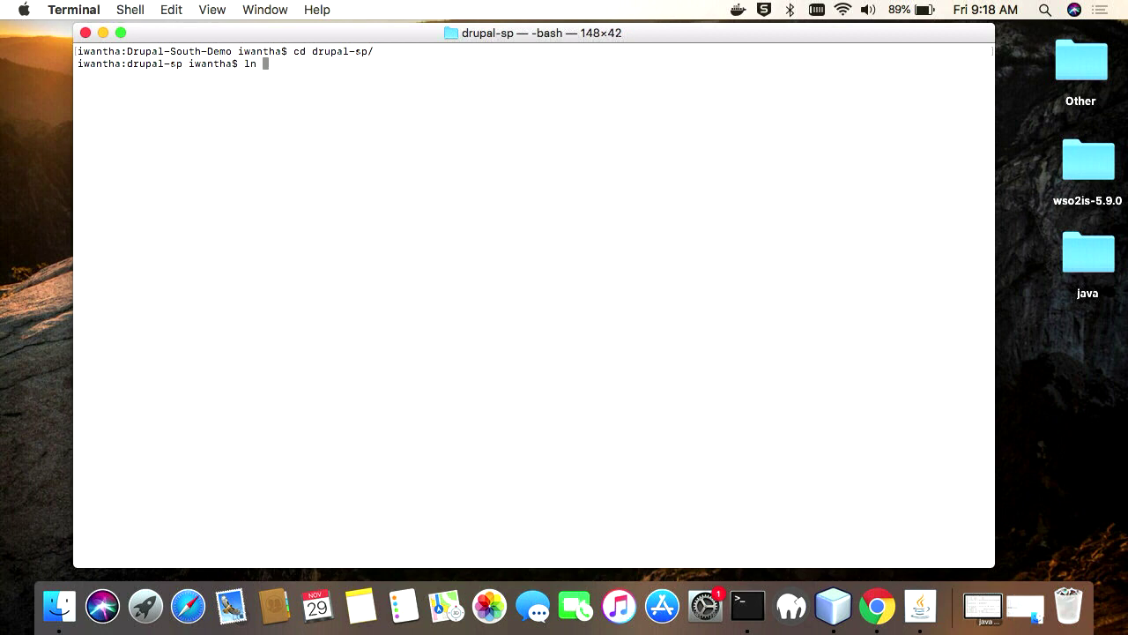
type("vendor/sim")
key("Tab")
type("si")
key("Tab")
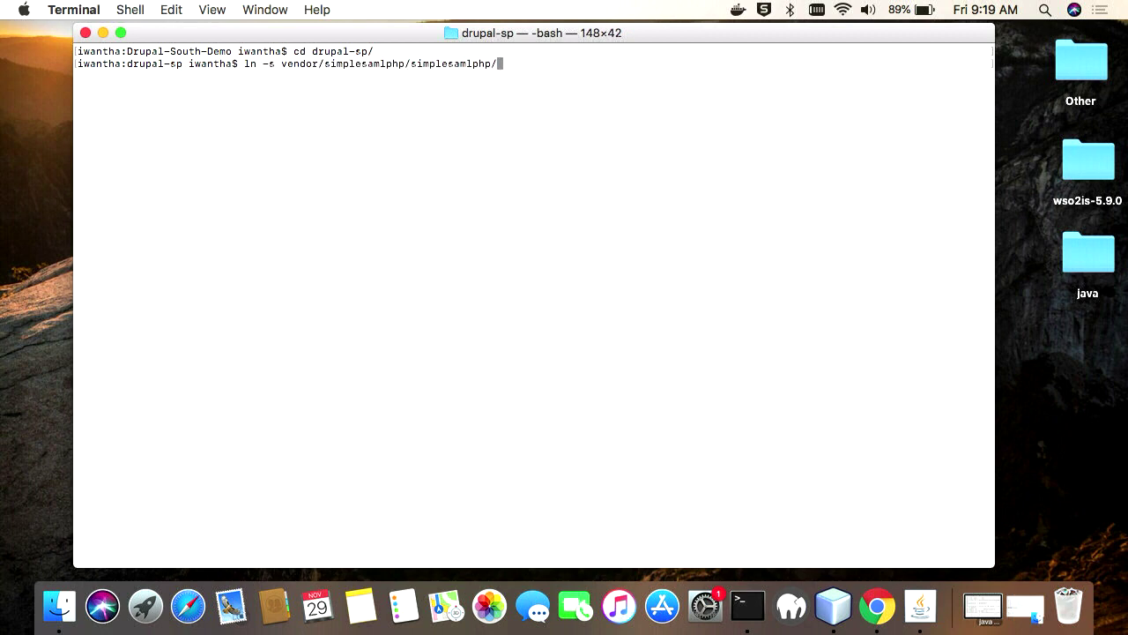
type("./simplesaml")
key("Return")
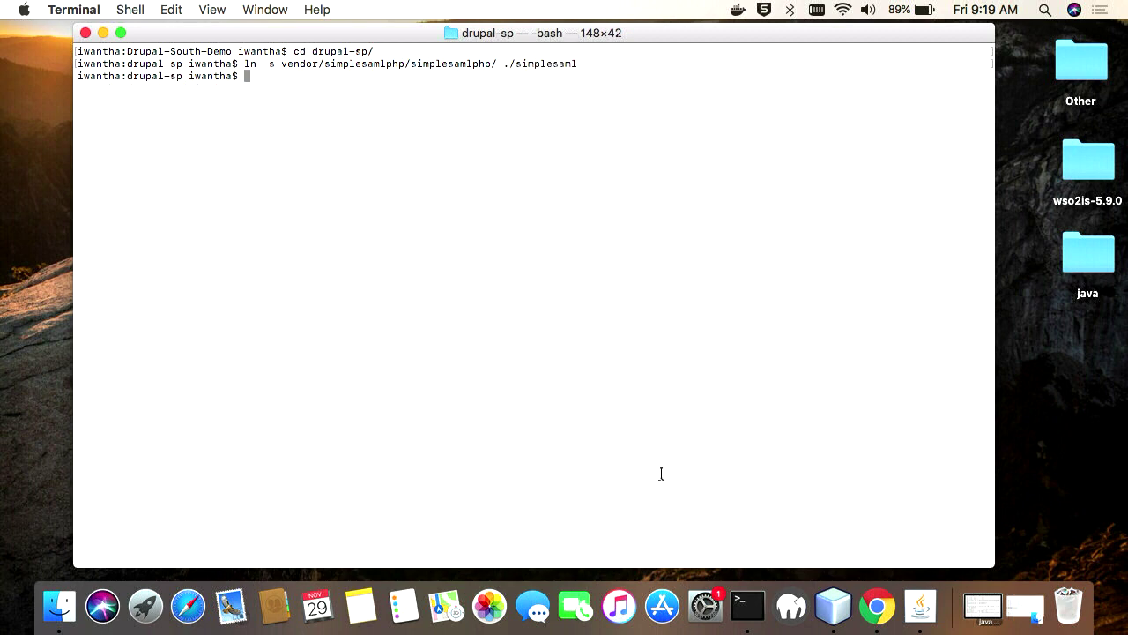
left_click(833, 605)
Expand and select the new simplesaml folder in drupal-sp's Projects tree
scroll(112, 221, "up", 5)
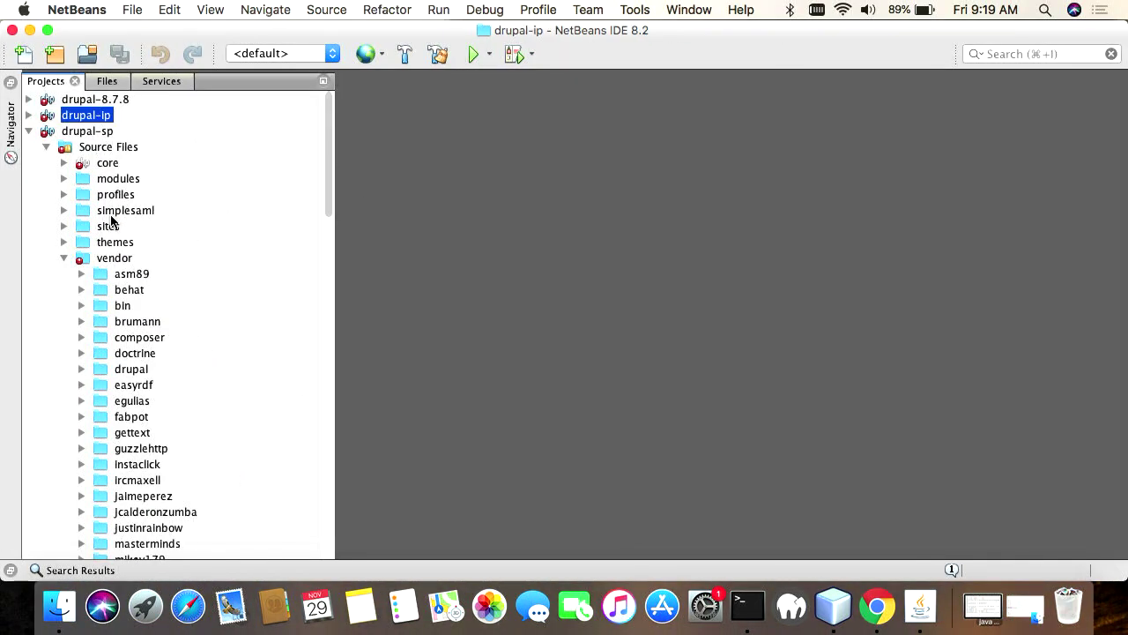
left_click(64, 211)
left_click(110, 213)
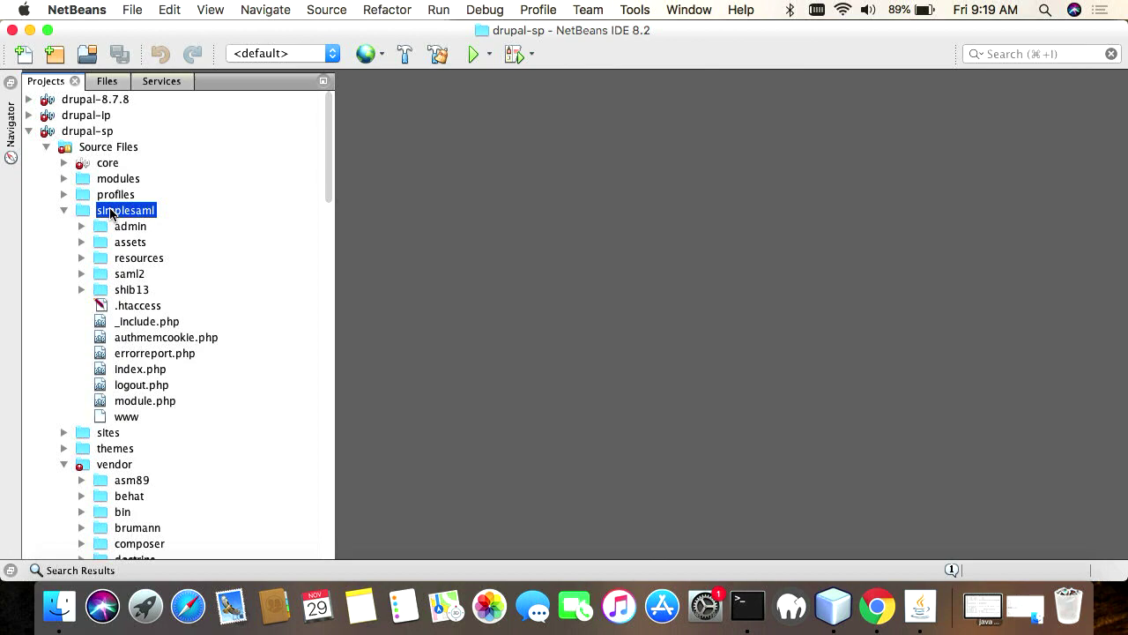
key("super+Tab")
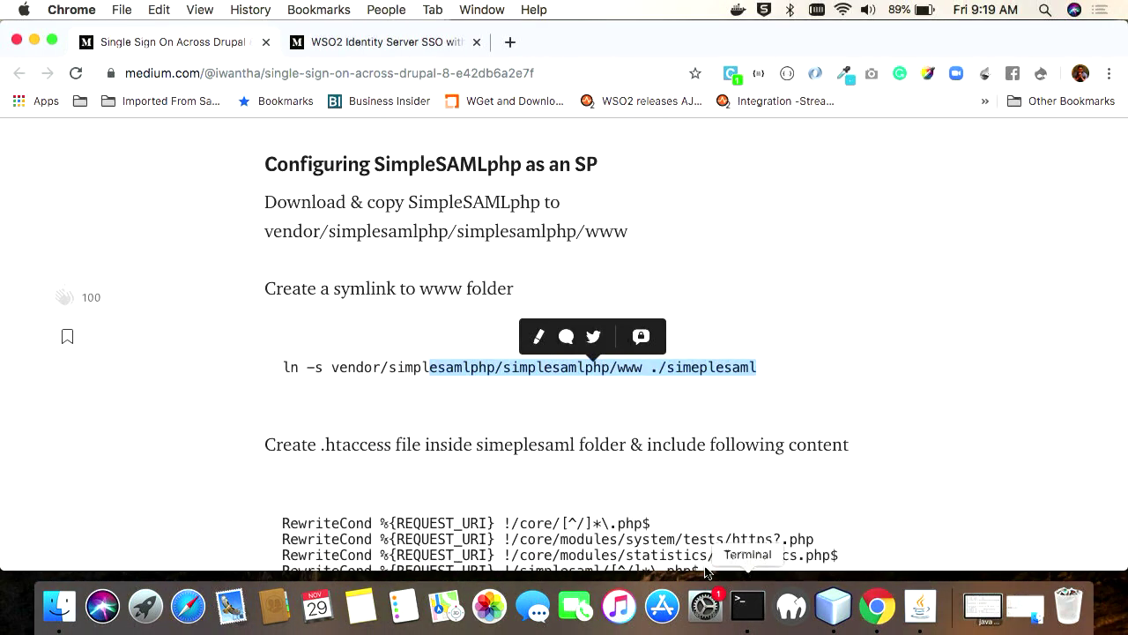
Select the article's RewriteCond block and open simplesaml/.htaccess in NetBeans
scroll(565, 377, "down", 5)
left_click_drag(283, 255, 772, 414)
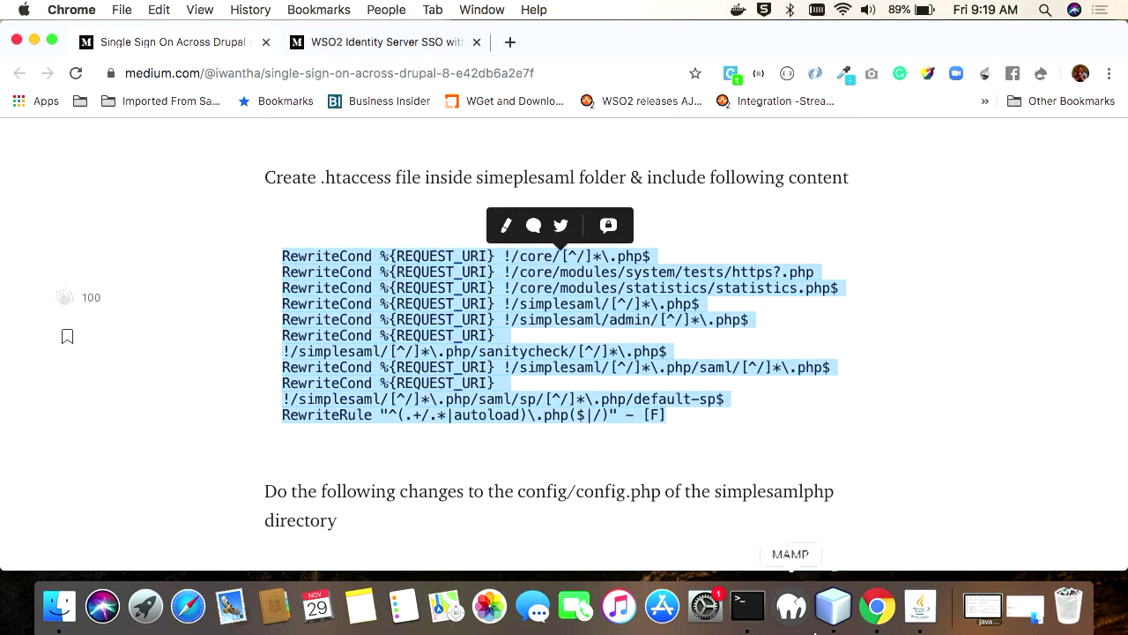
left_click(833, 606)
double_click(128, 305)
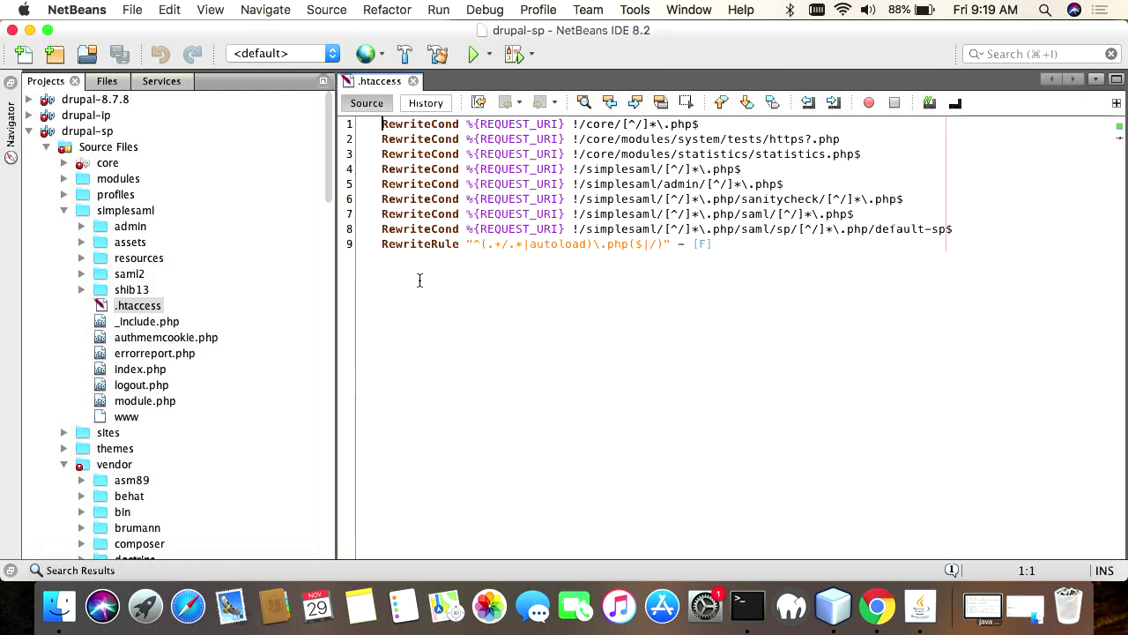
Compare the article's rewrite rules with .htaccess, then scroll to the config.php changes
left_click(877, 606)
left_click(539, 398)
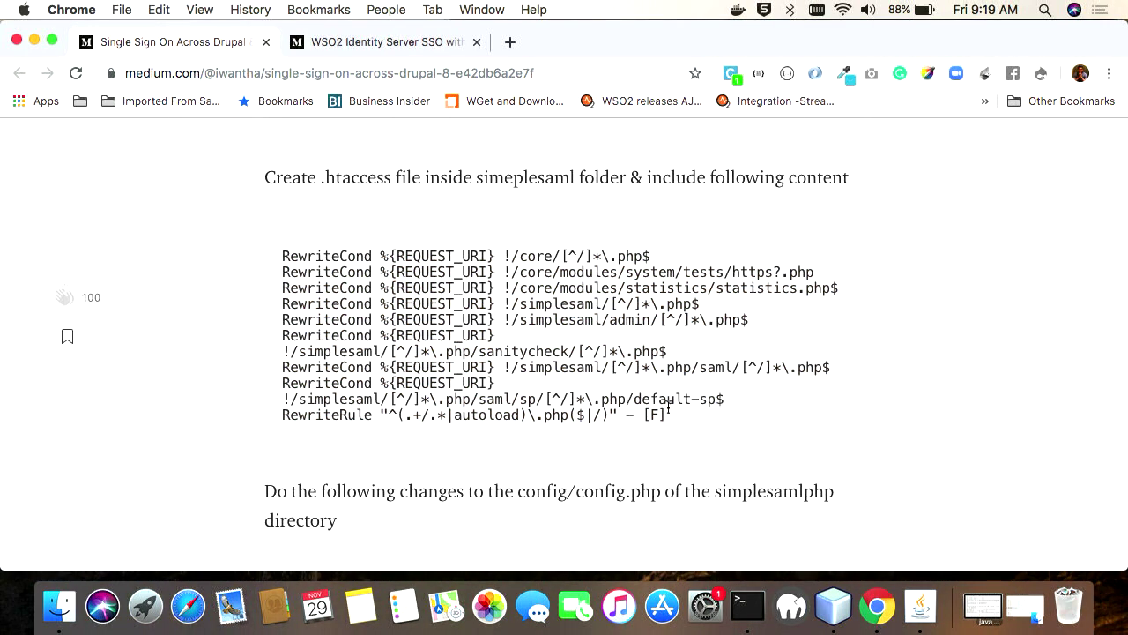
mouse_move(693, 419)
left_mouse_down()
mouse_move(360, 333)
mouse_move(300, 262)
mouse_move(282, 261)
left_mouse_up()
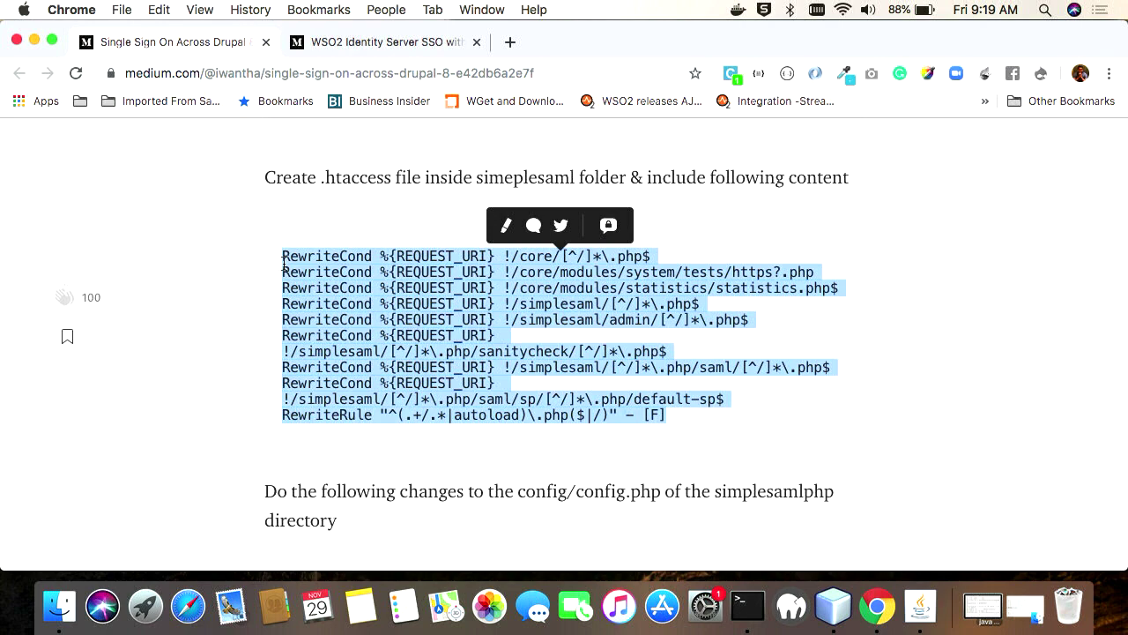
left_click(226, 369)
scroll(225, 370, "down", 1)
scroll(225, 370, "down", 1)
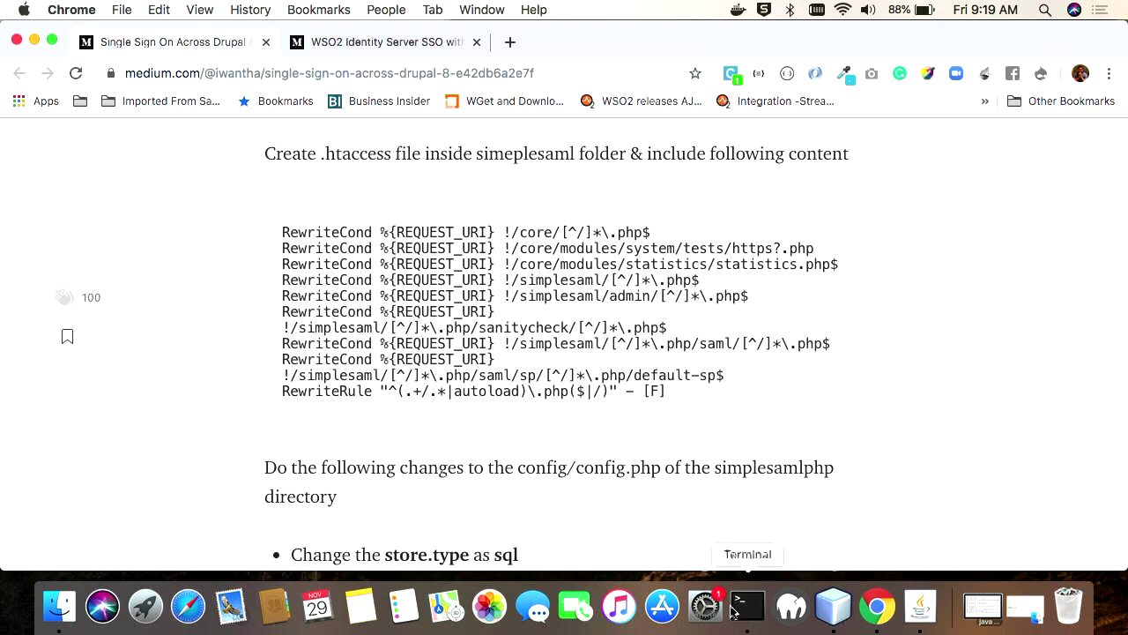
left_click(919, 607)
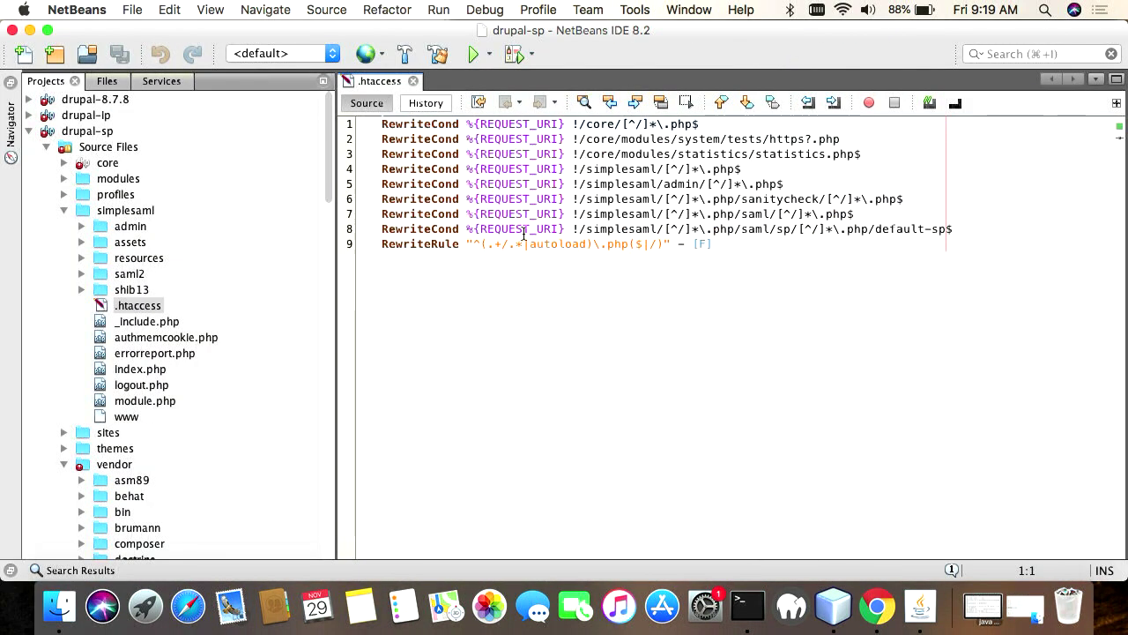
key("ctrl+Left")
scroll(511, 282, "down", 3)
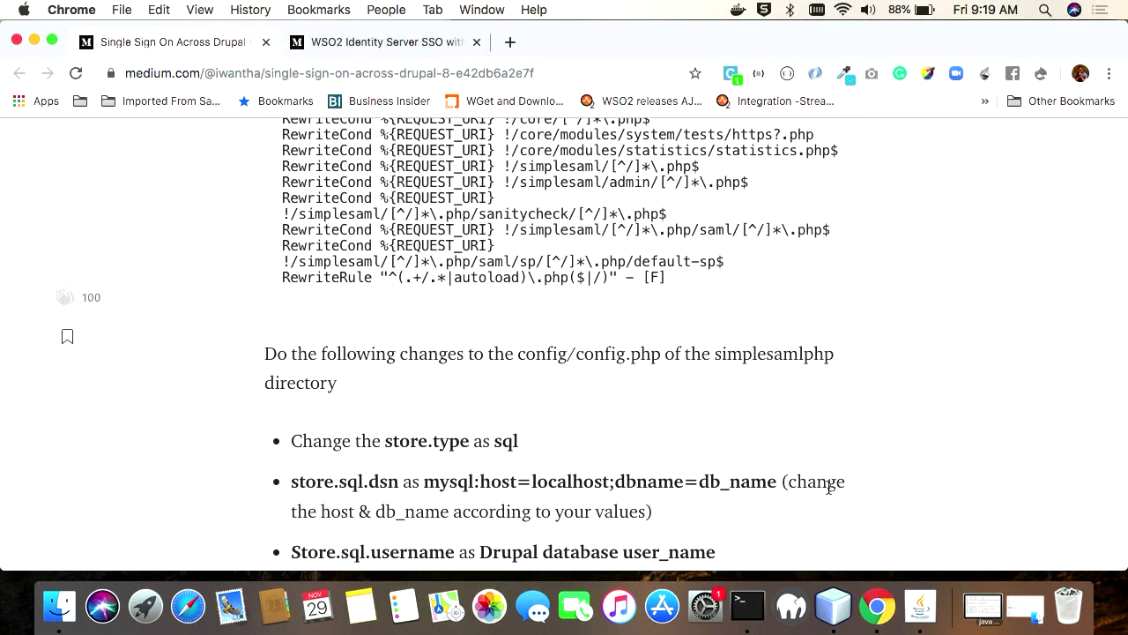
Close .htaccess and open config.php from simplesamlphp's config folder
left_click(833, 606)
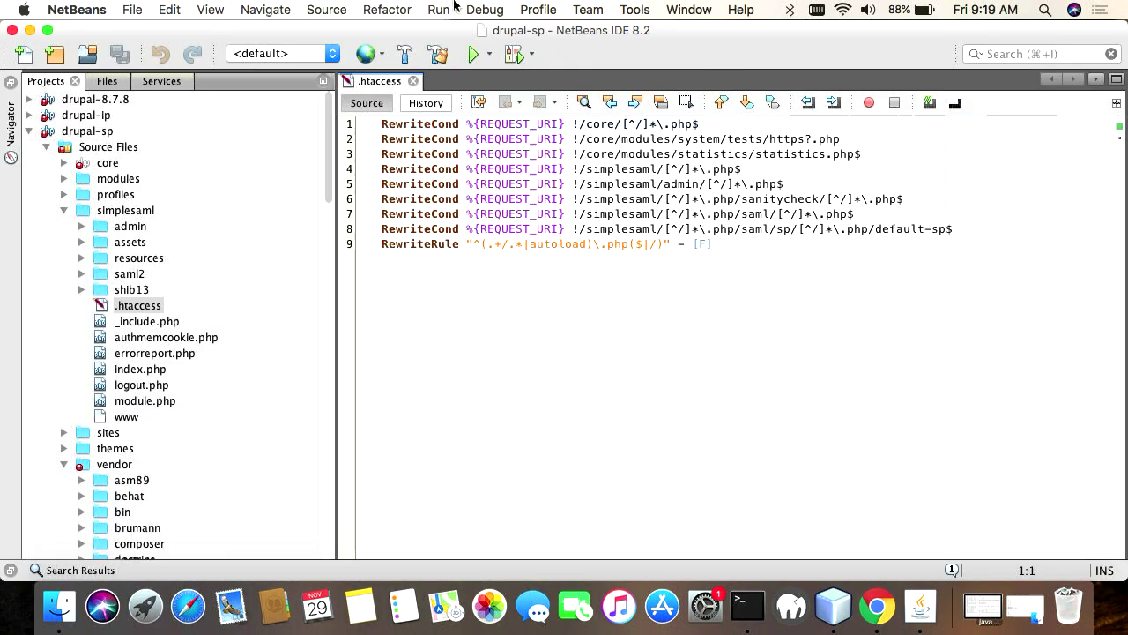
left_click(414, 81)
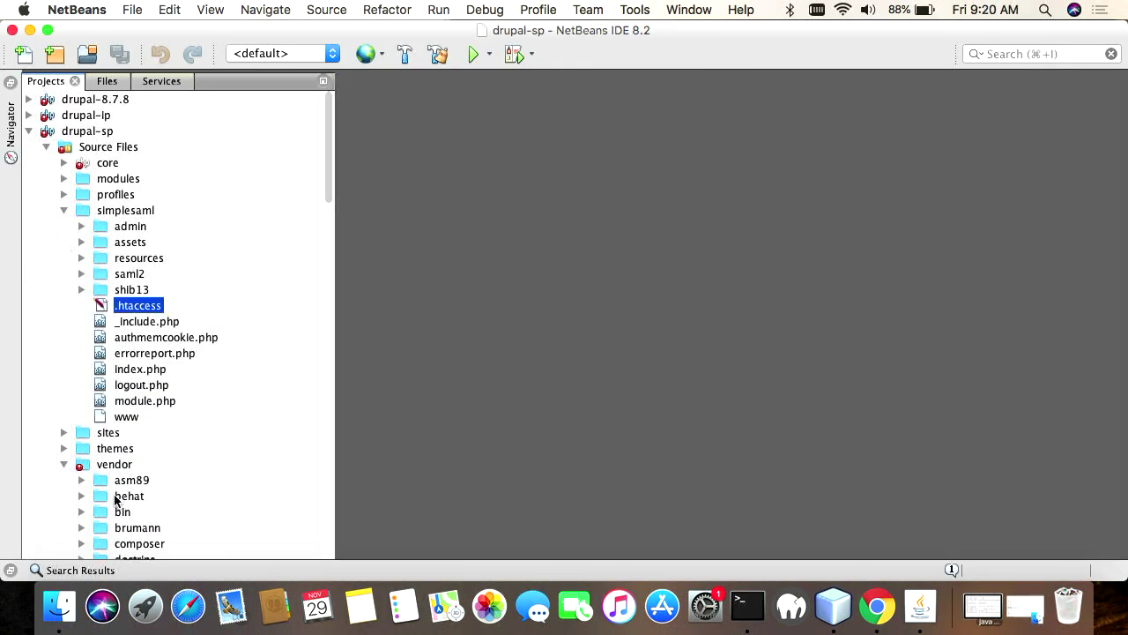
left_click(64, 211)
scroll(60, 356, "down", 6)
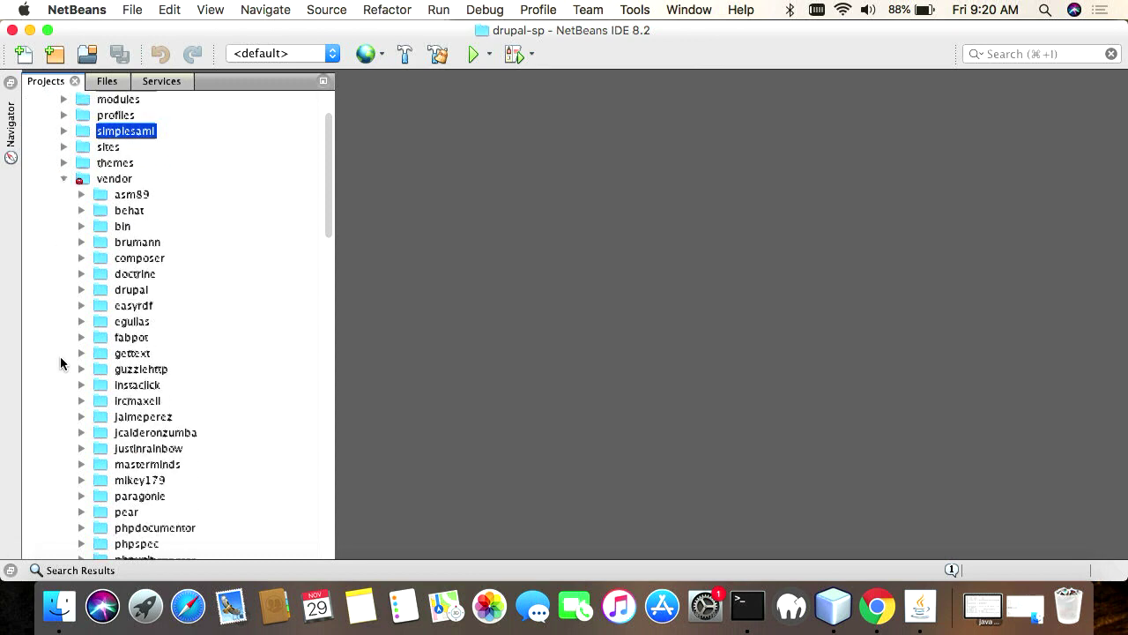
scroll(60, 356, "down", 5)
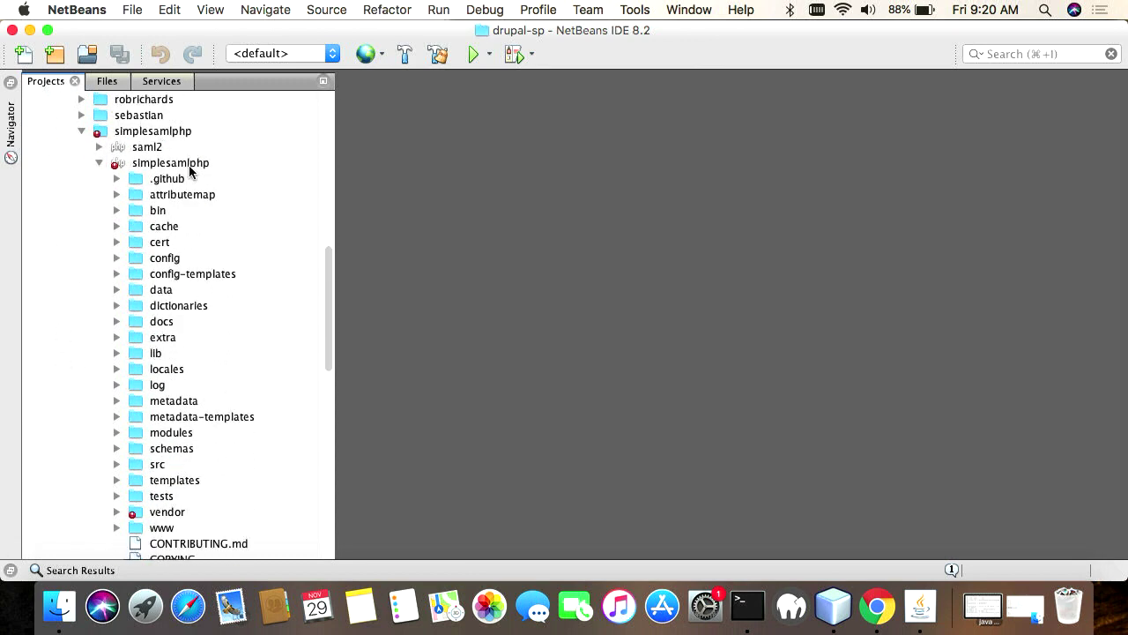
left_click(116, 258)
left_click(180, 321)
double_click(180, 321)
Copy the store.type setting name from the tutorial's config.php section
key("super+Tab")
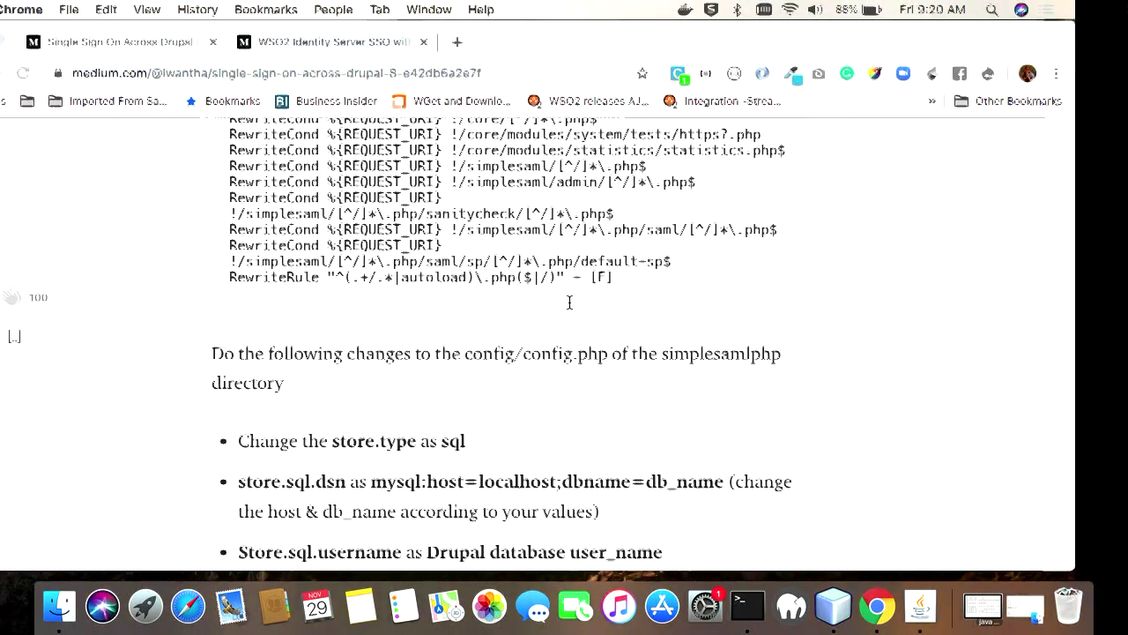
scroll(569, 307, "down", 4)
scroll(569, 307, "down", 1)
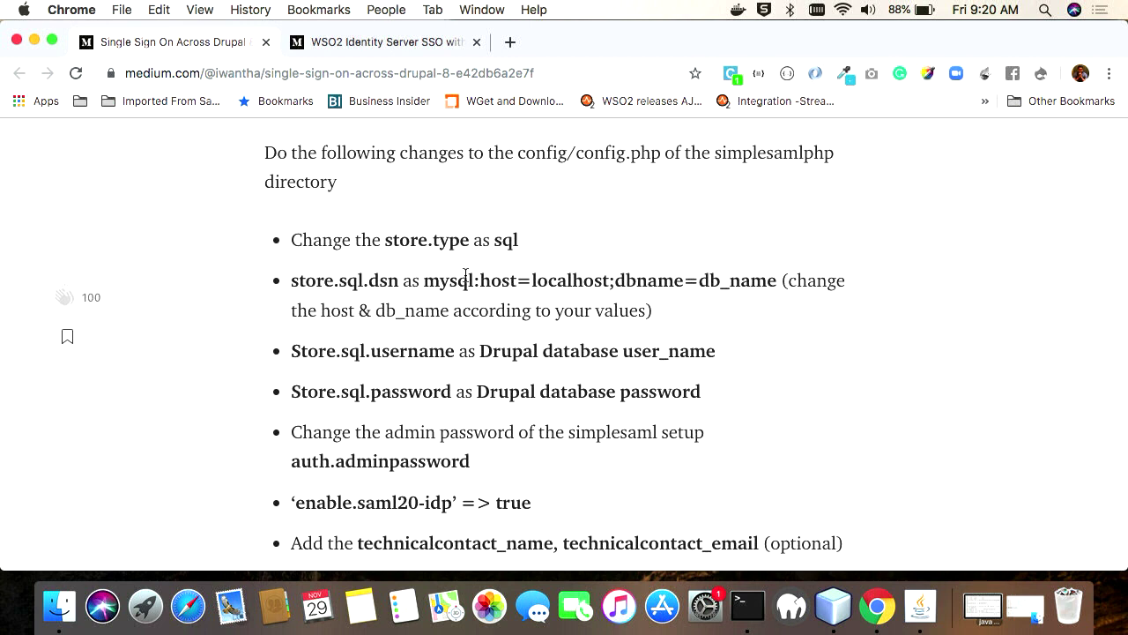
left_click_drag(385, 239, 469, 240)
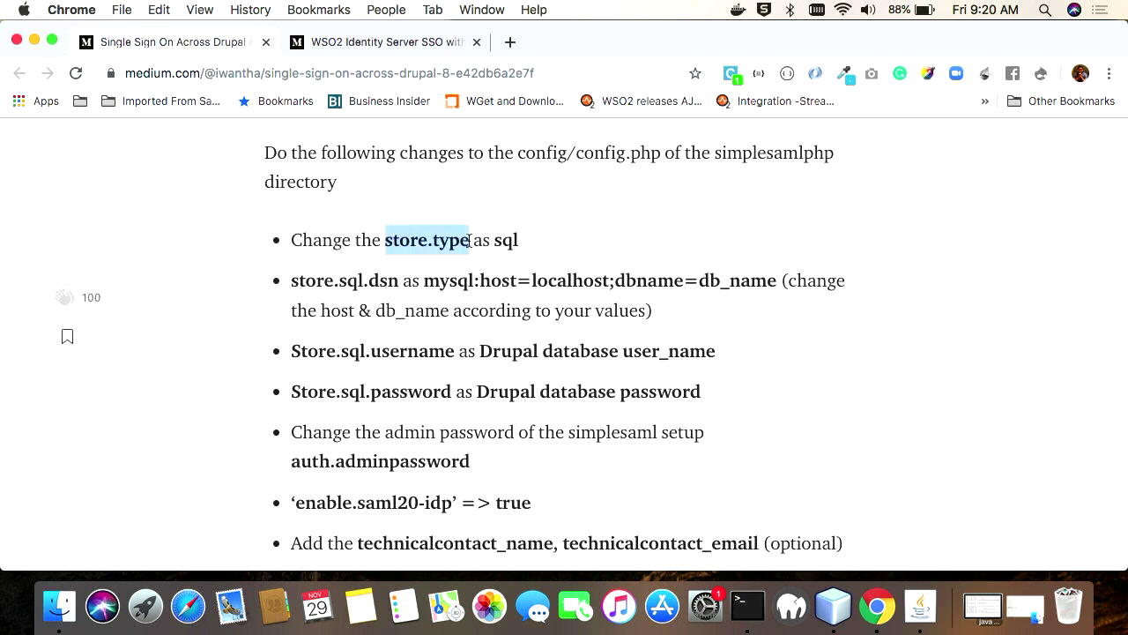
key("super+c")
Find store.type in config.php and review the dsn's host localhost and dbname drupalsp
left_click(833, 606)
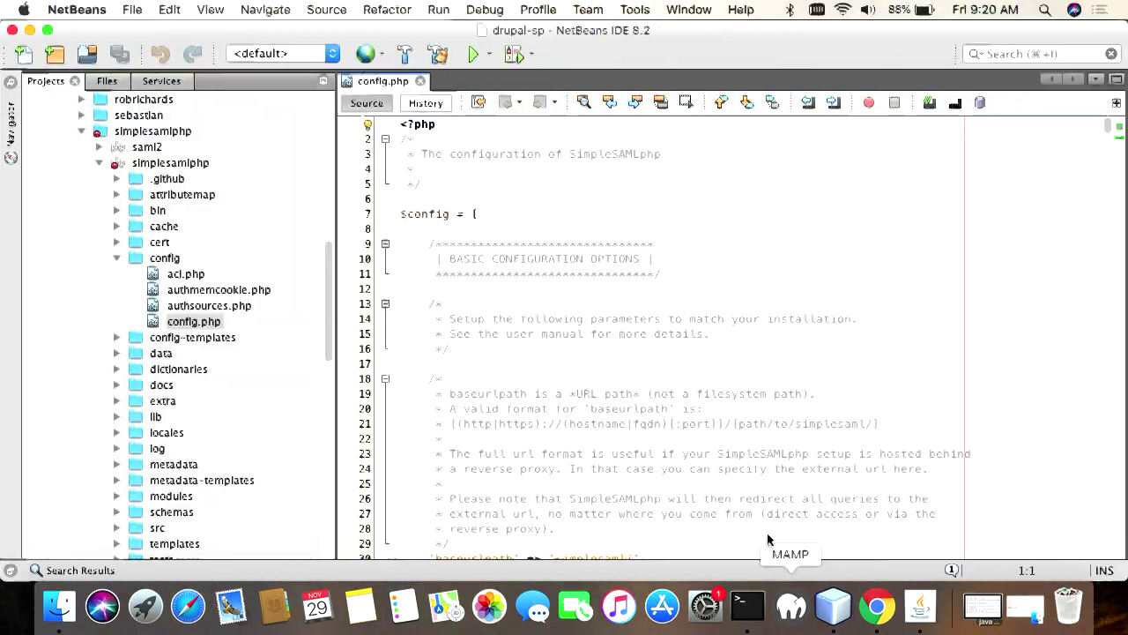
key("super+f")
key("super+v")
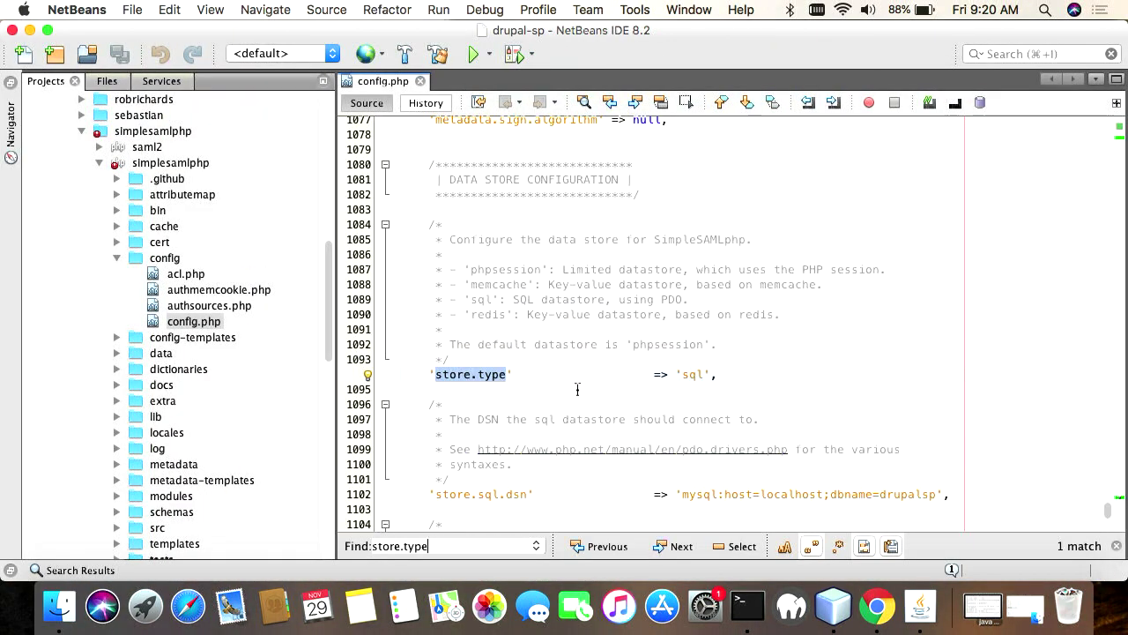
scroll(705, 379, "down", 3)
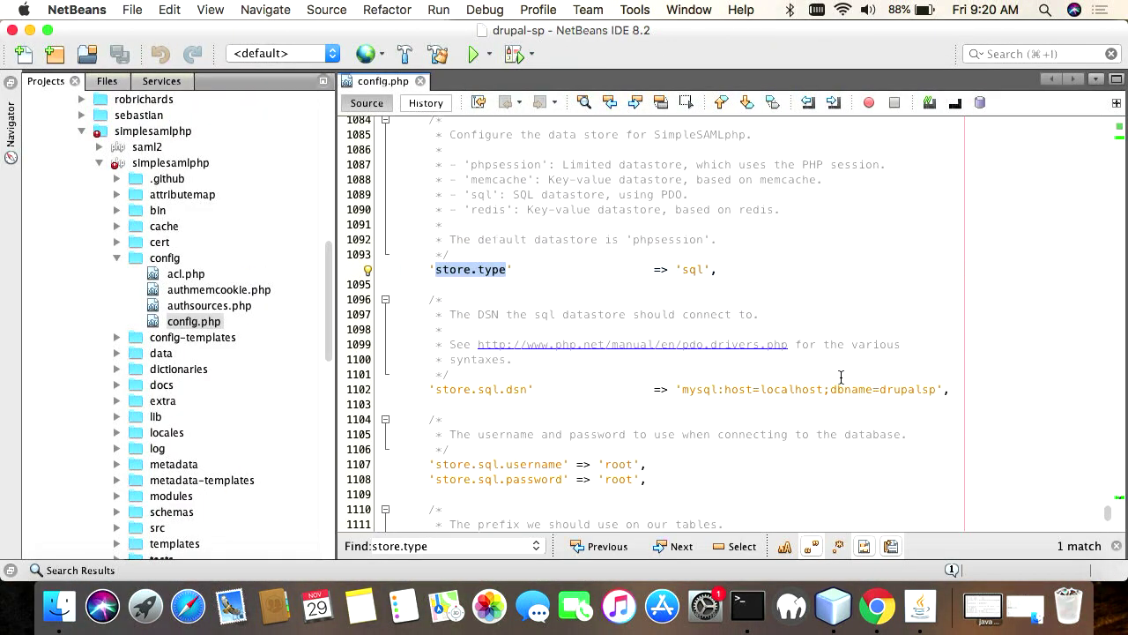
double_click(897, 389)
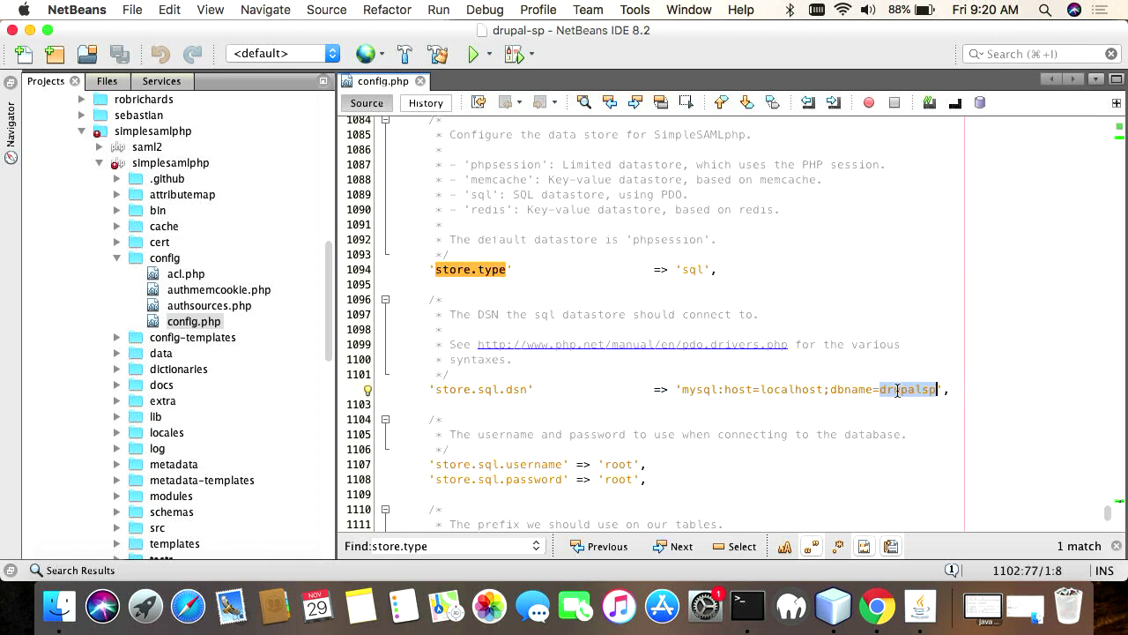
double_click(737, 389)
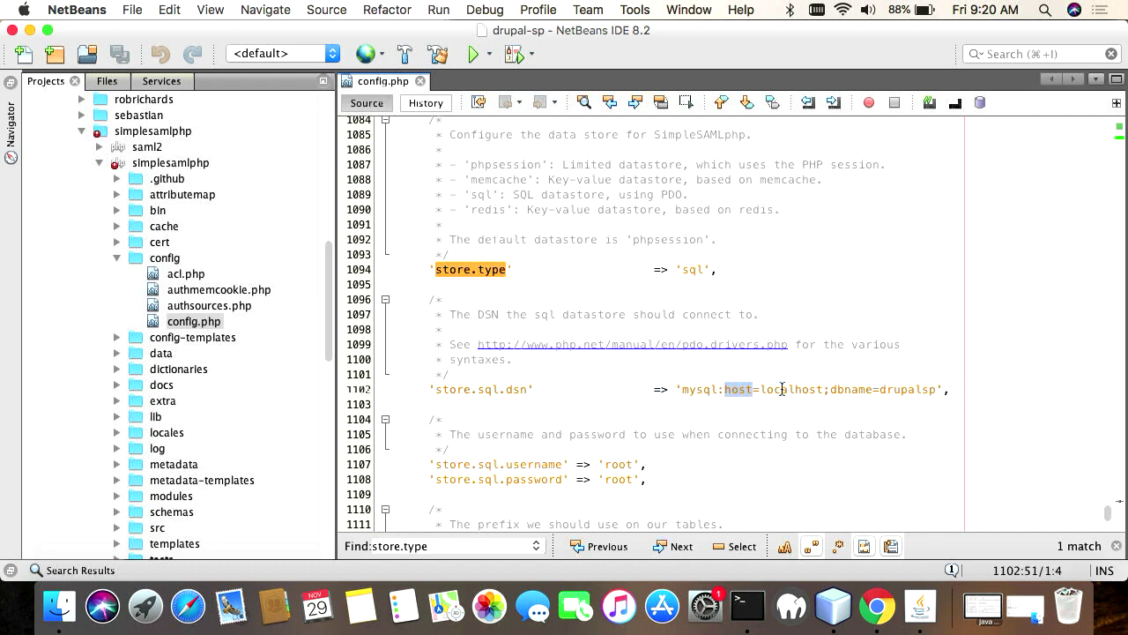
double_click(775, 389)
double_click(845, 388)
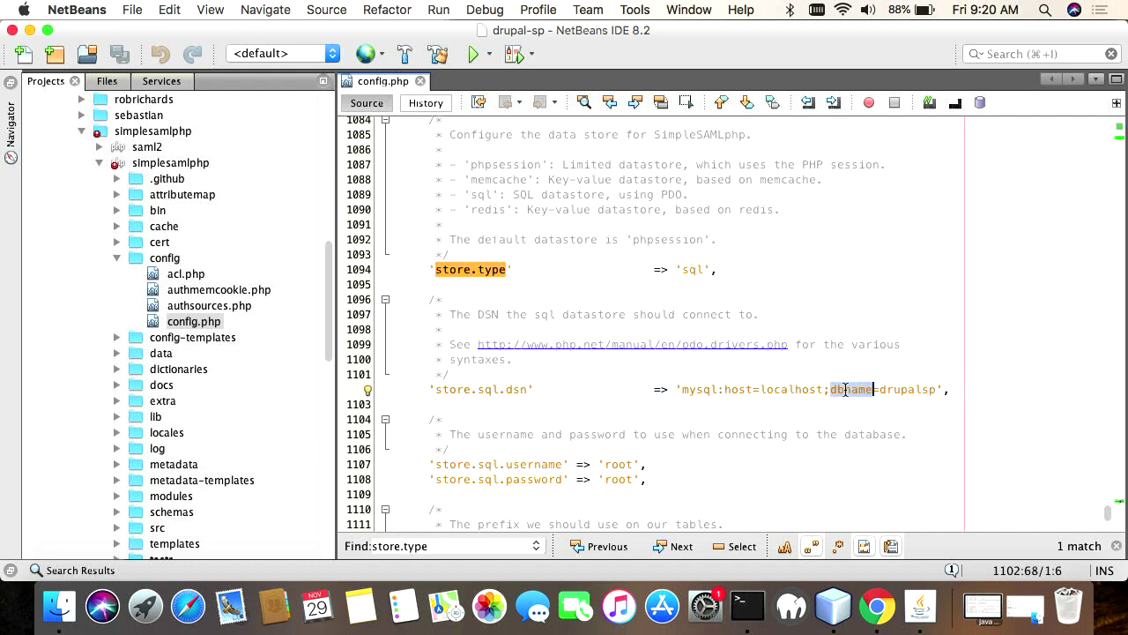
double_click(910, 388)
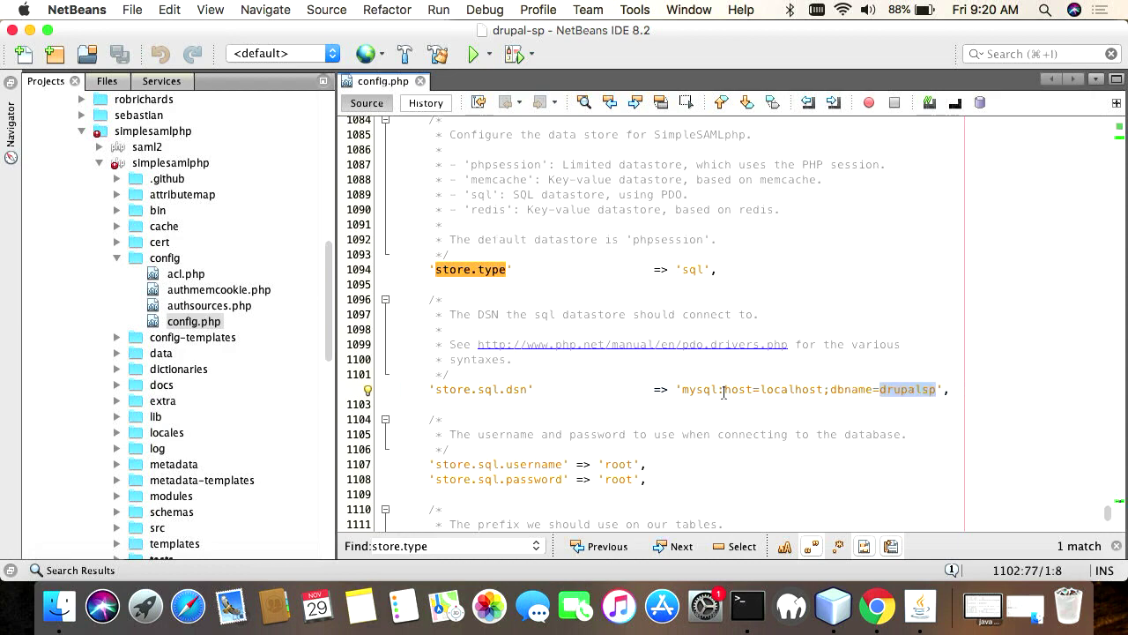
Compare the DSN against the article and check the database username and password settings
key("ctrl+Left")
left_click_drag(781, 280, 426, 285)
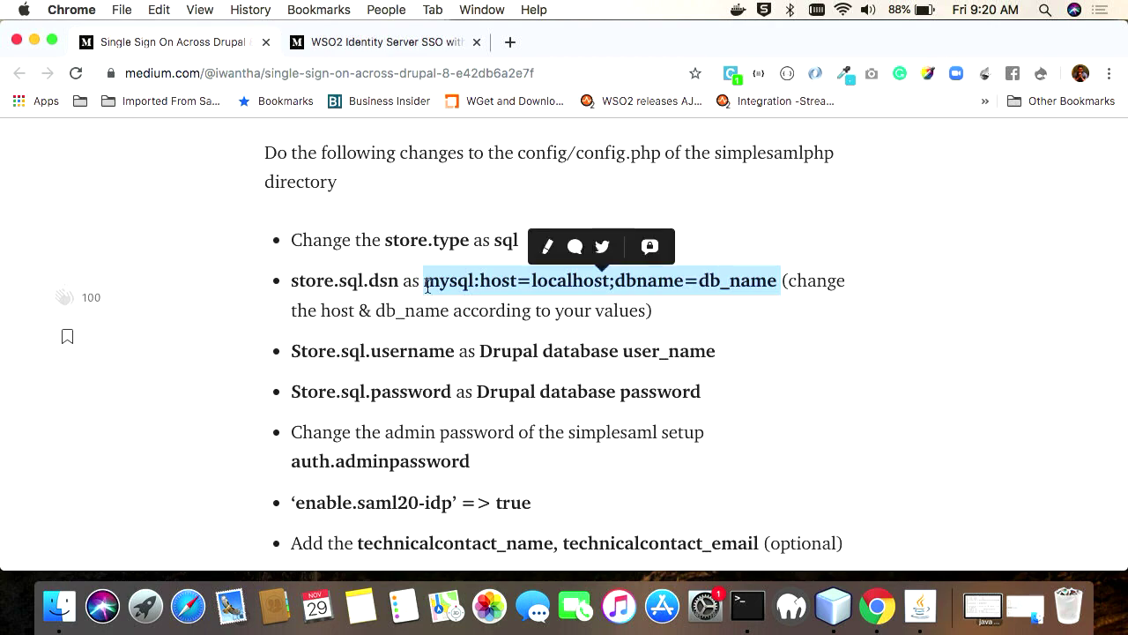
key("ctrl+Right")
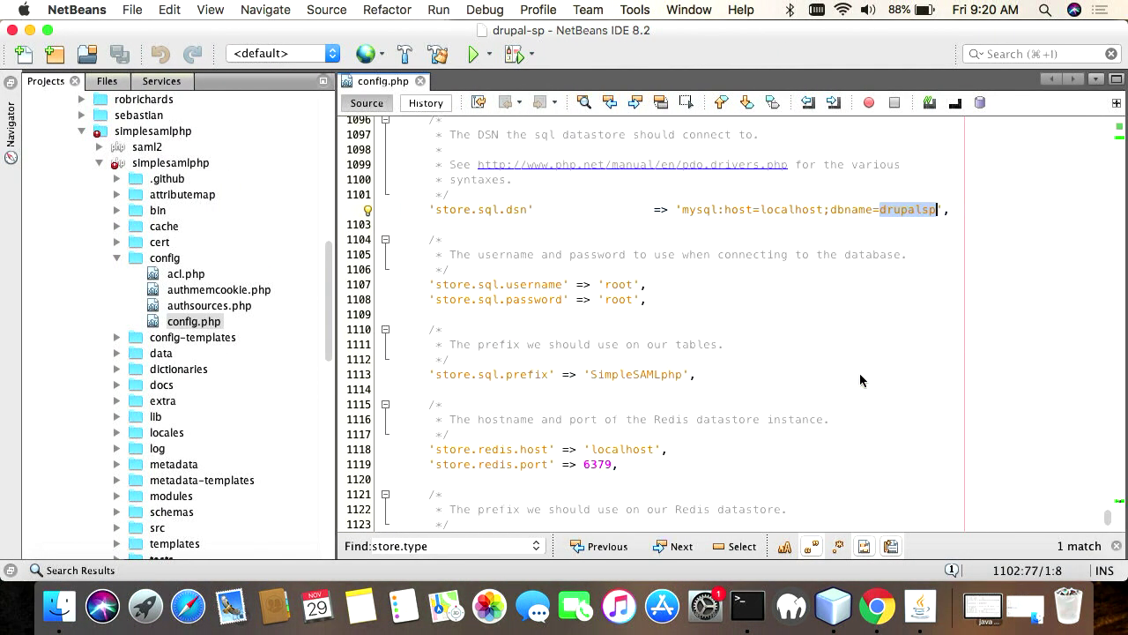
double_click(534, 284)
double_click(534, 299)
double_click(616, 284)
left_click(620, 299)
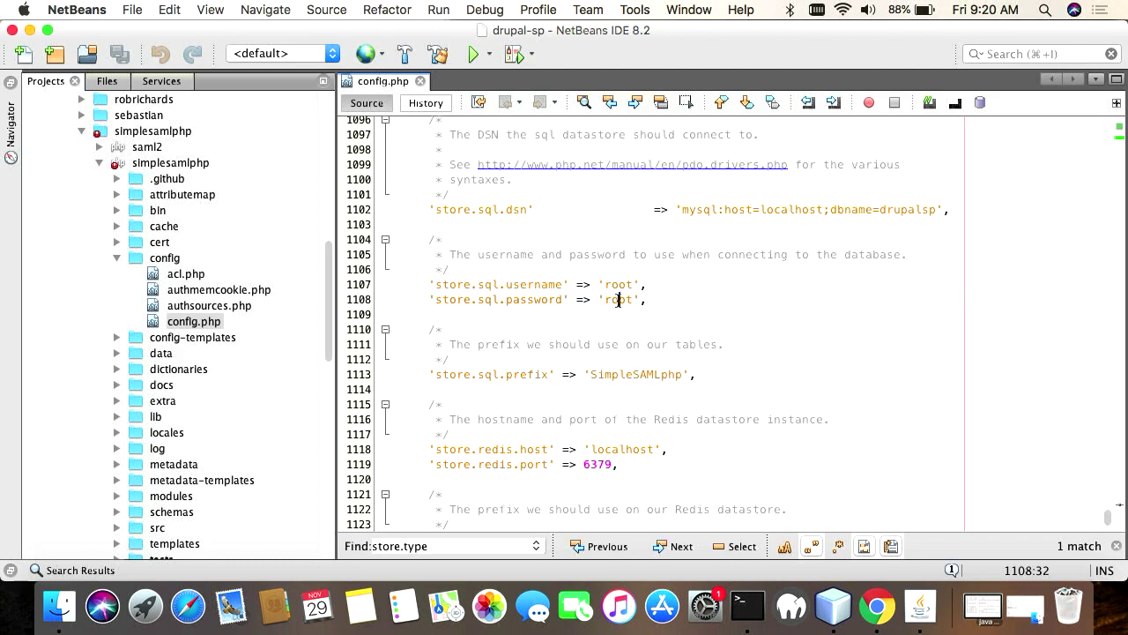
key("ctrl+Left")
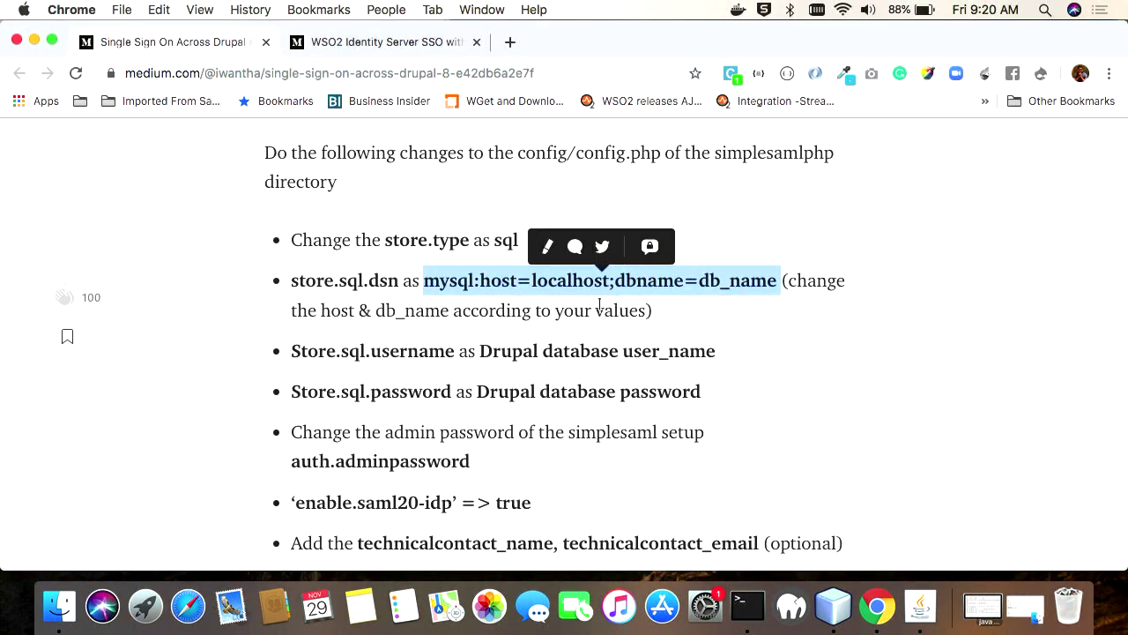
scroll(197, 457, "down", 3)
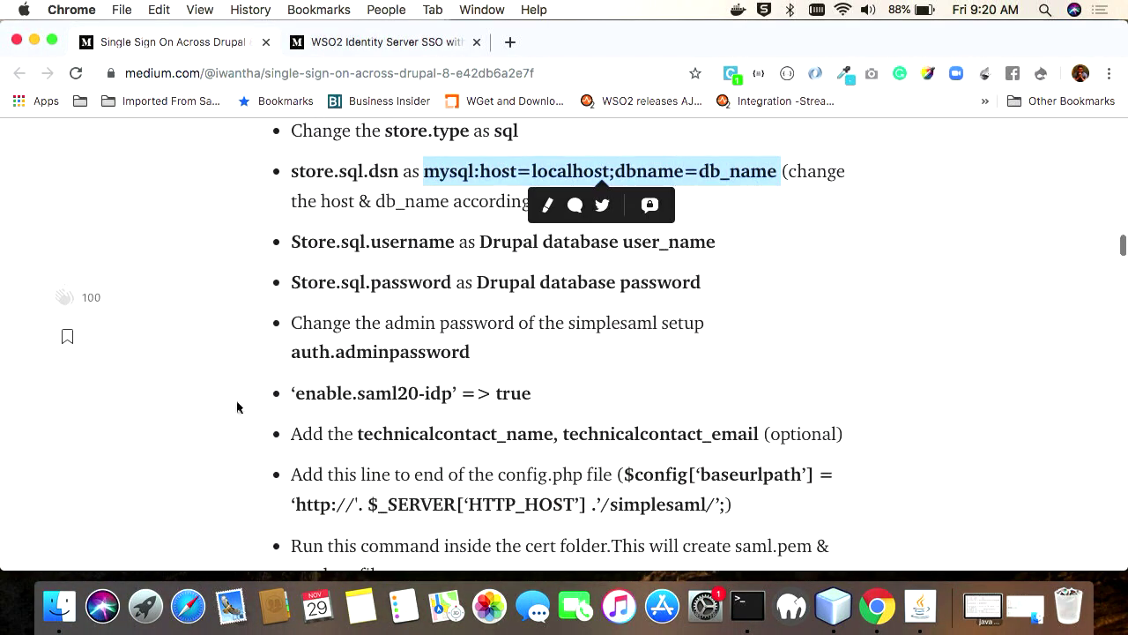
Look up the adminpassword setting in config.php and check its current value
double_click(364, 351)
key("super+c")
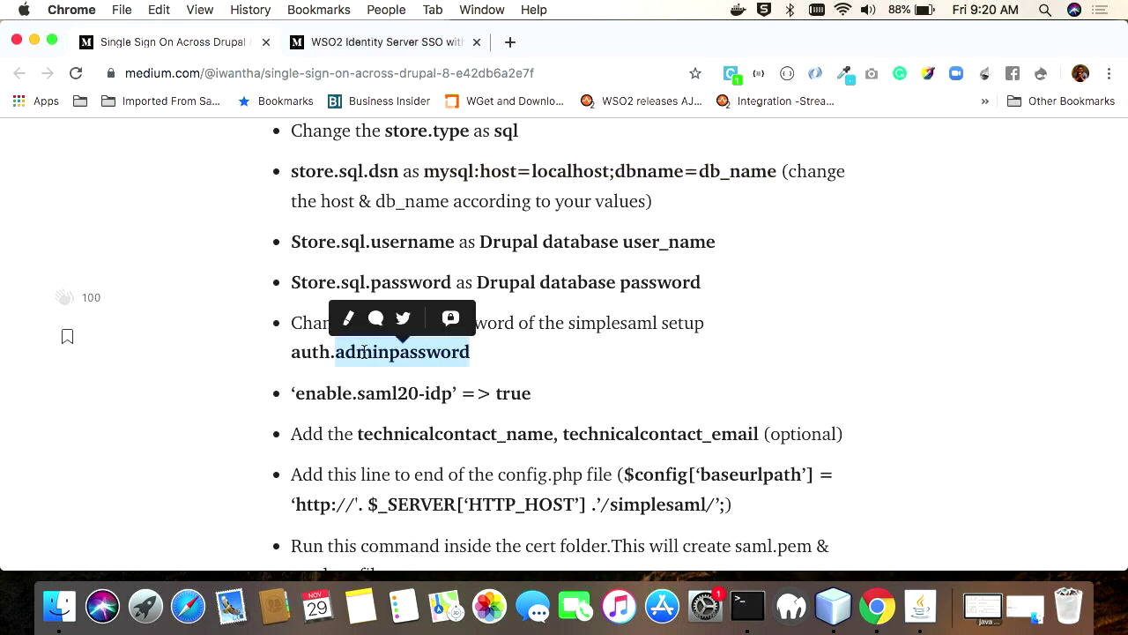
key("ctrl+Right")
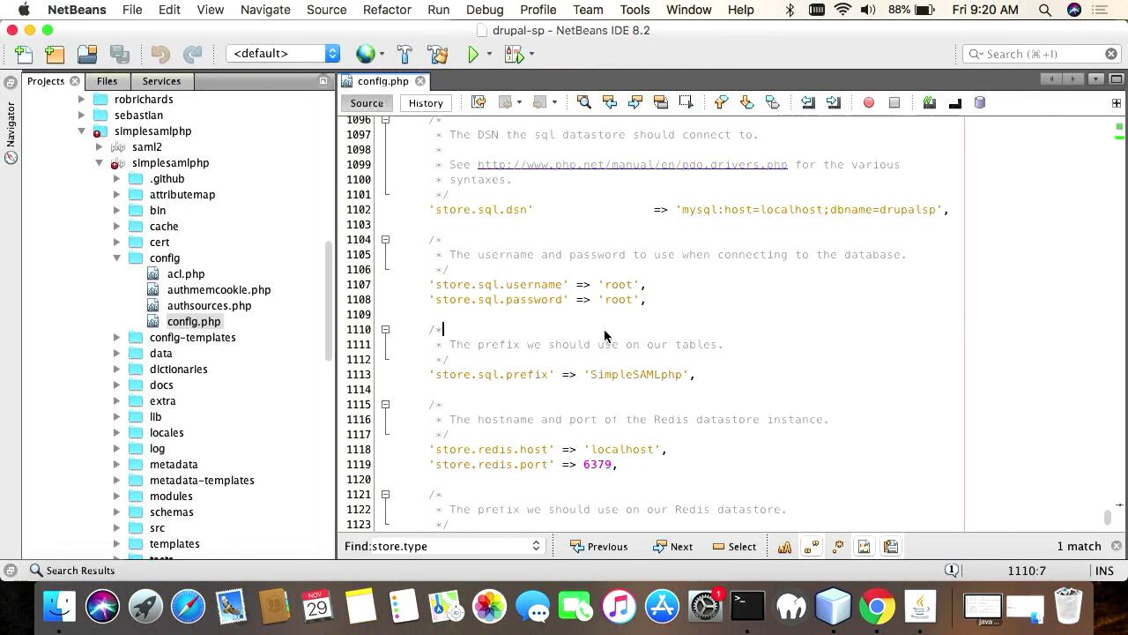
key("super+v")
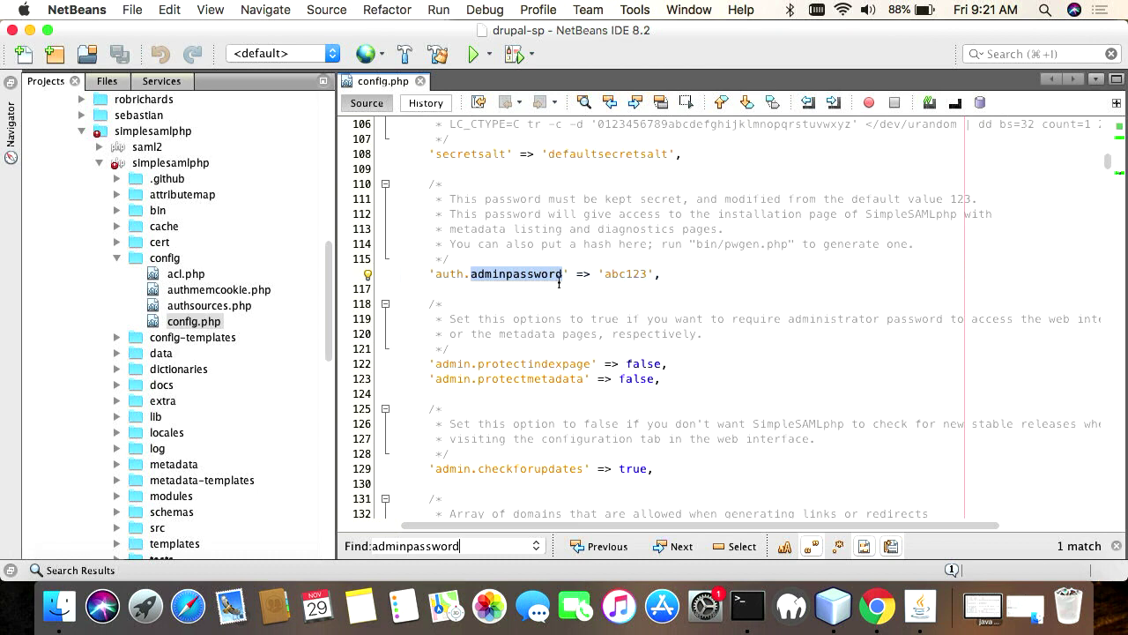
double_click(621, 275)
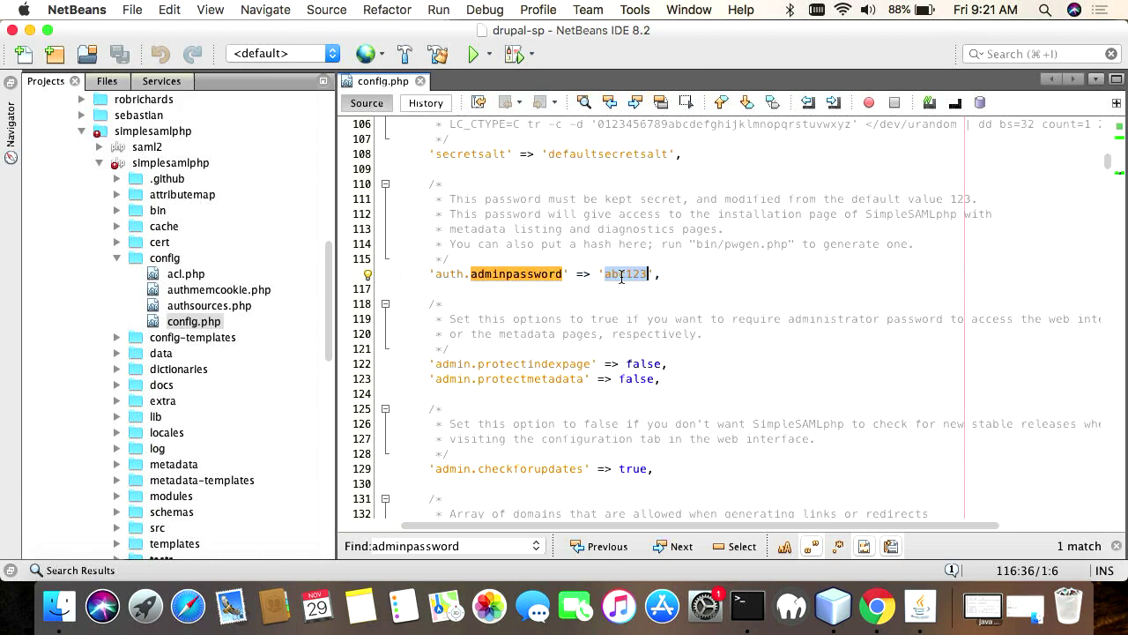
Find enable.saml20-idp in config.php and select its value to set it true
key("super+Tab")
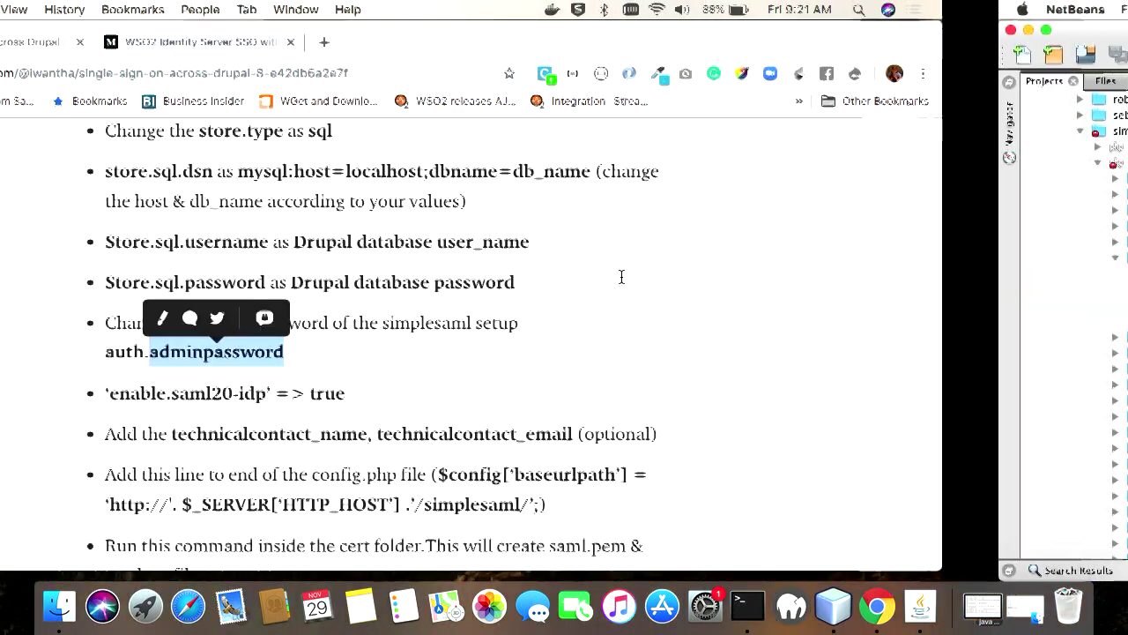
scroll(564, 357, "down", 2)
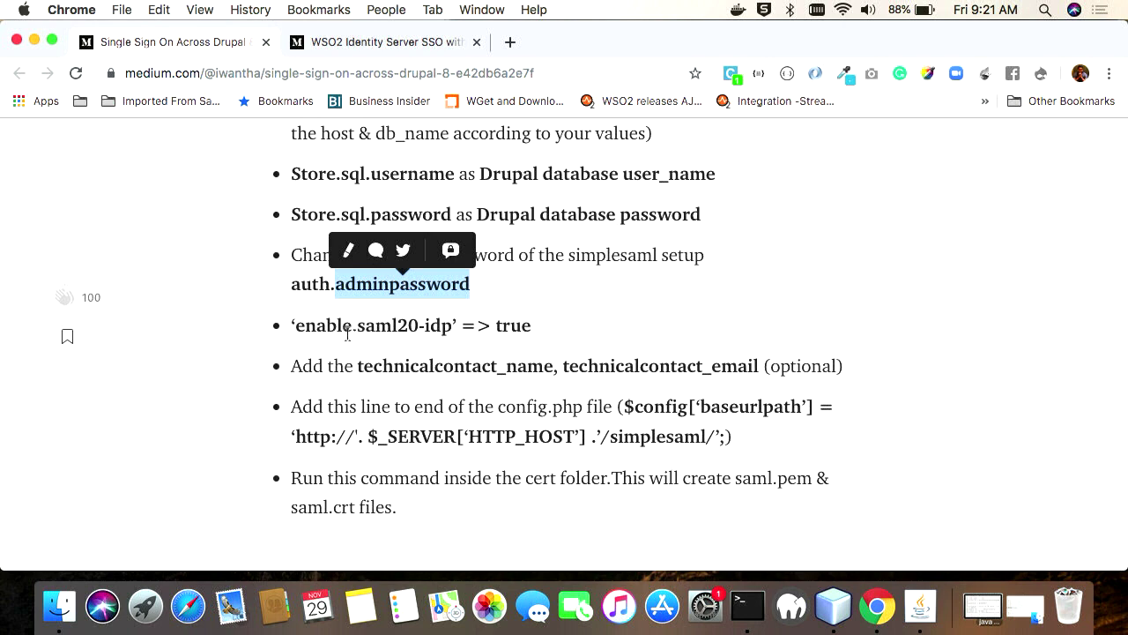
double_click(401, 322)
left_click_drag(290, 326, 454, 326)
key("super+c")
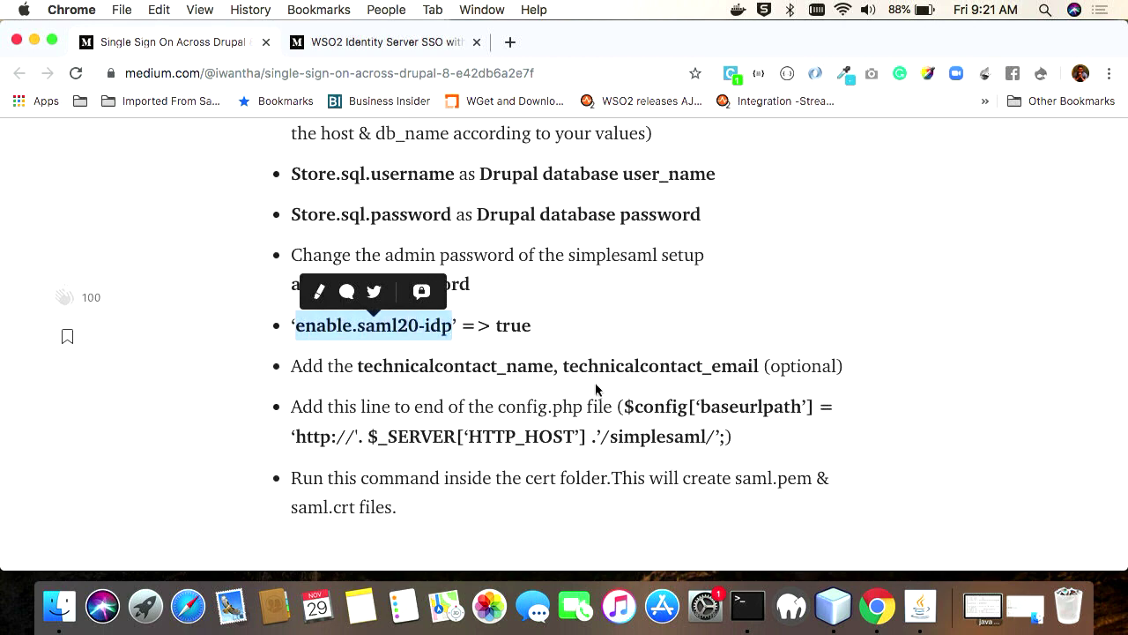
key("ctrl+Right")
key("super+f")
key("super+v")
double_click(604, 361)
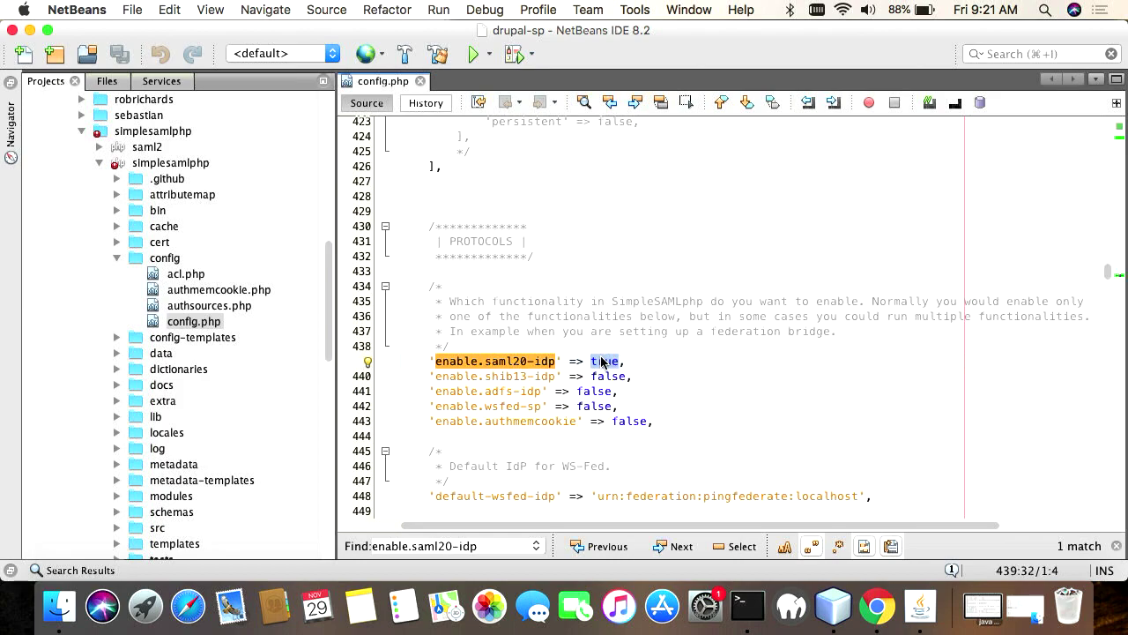
Copy technicalcontact_email from the article and search for it in config.php
key("ctrl+Left")
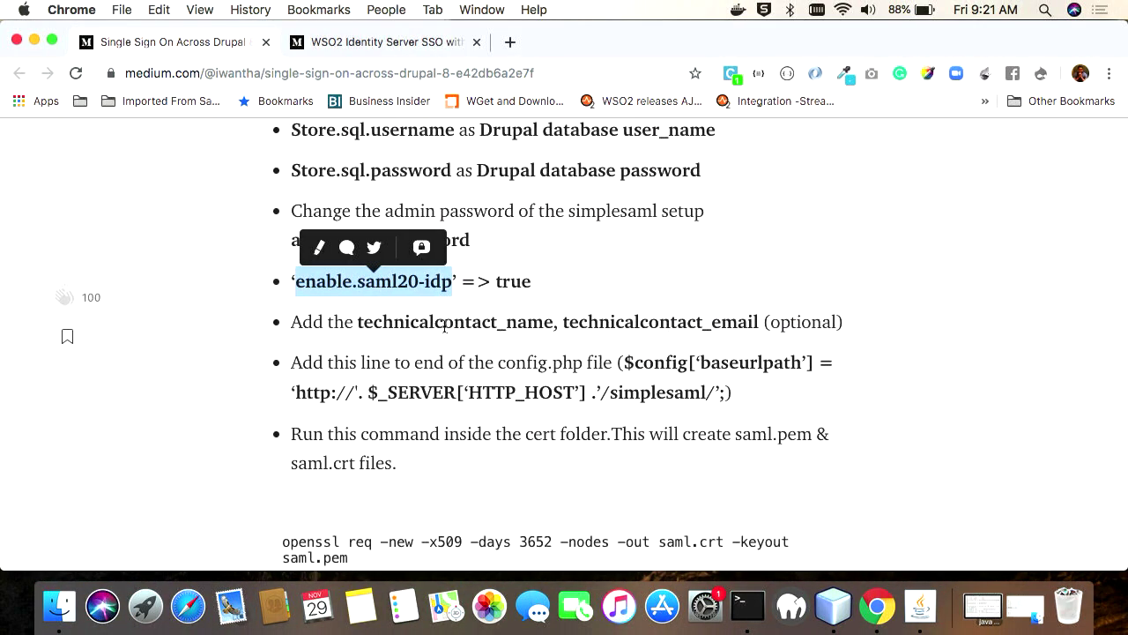
double_click(460, 321)
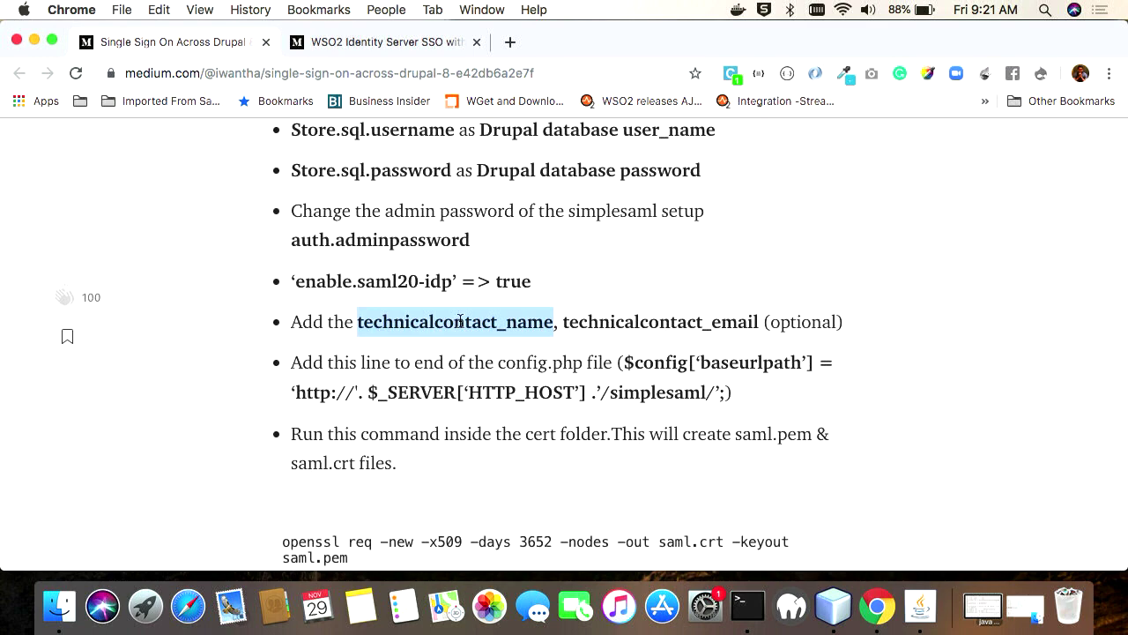
double_click(654, 322)
key("super+c")
key("ctrl+Right")
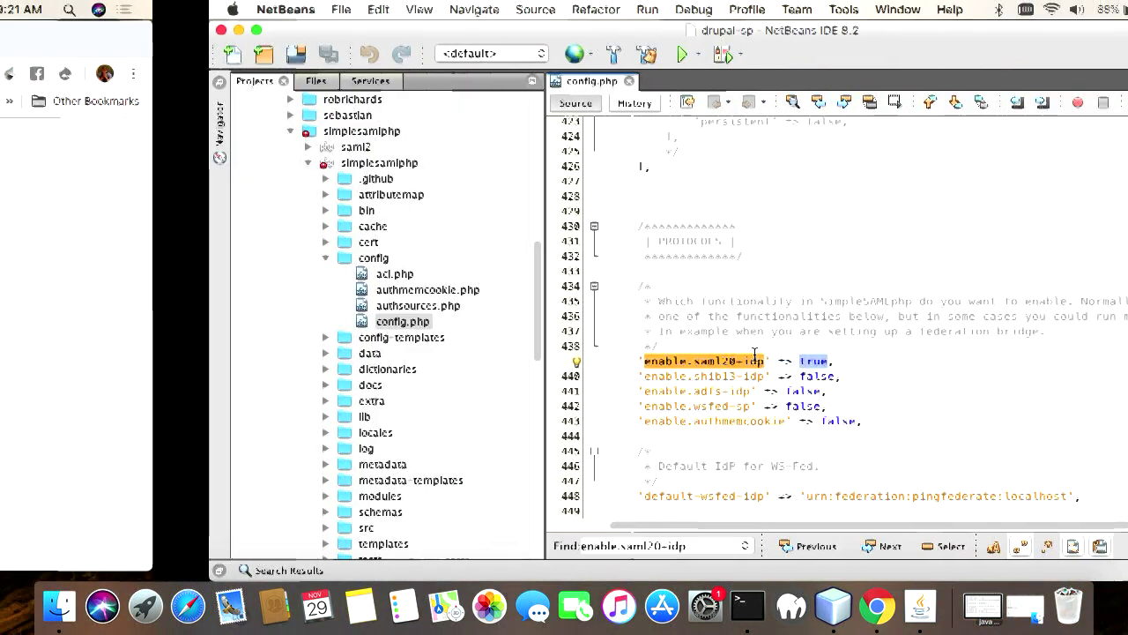
key("super+f")
key("super+v")
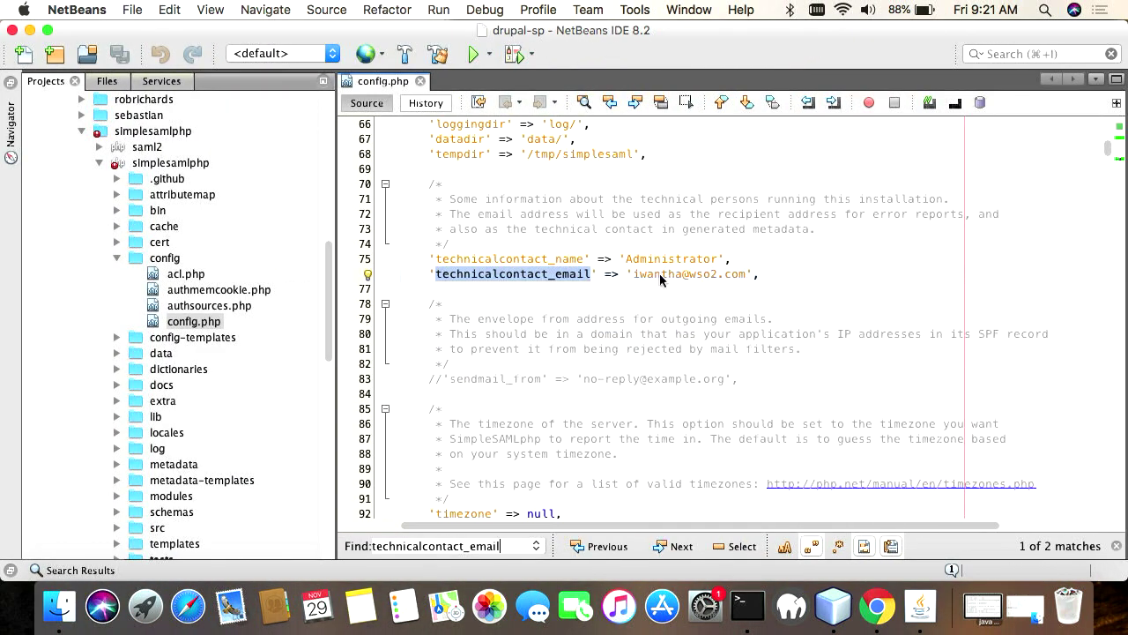
Check that technicalcontact_name is 'Administrator' and the technical contact e-mail is filled in
double_click(659, 274)
double_click(739, 273)
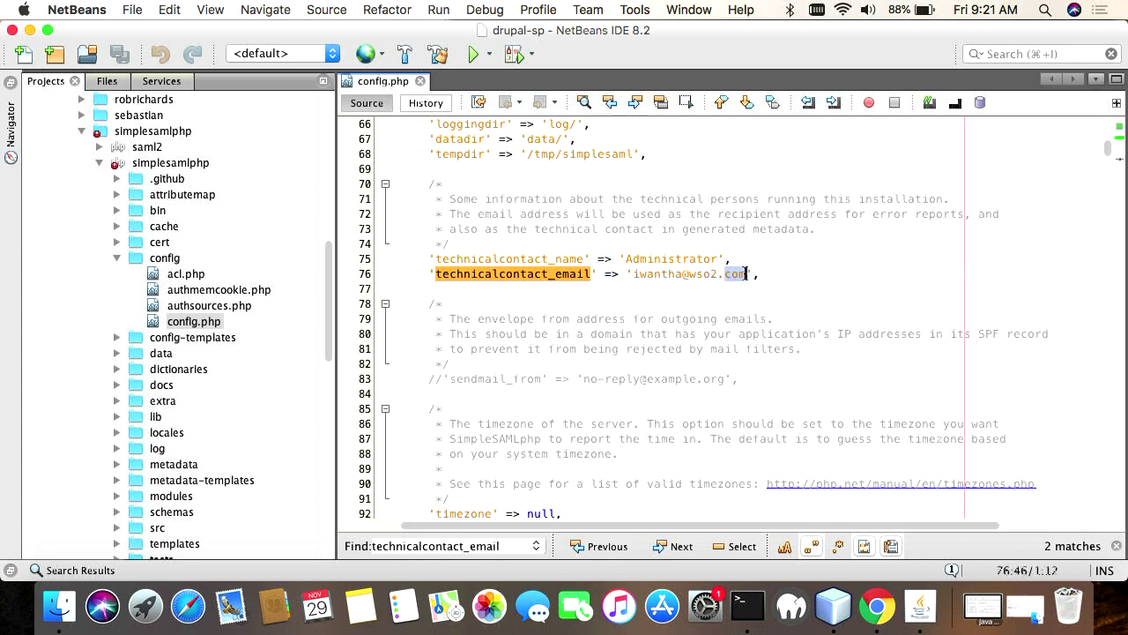
double_click(676, 259)
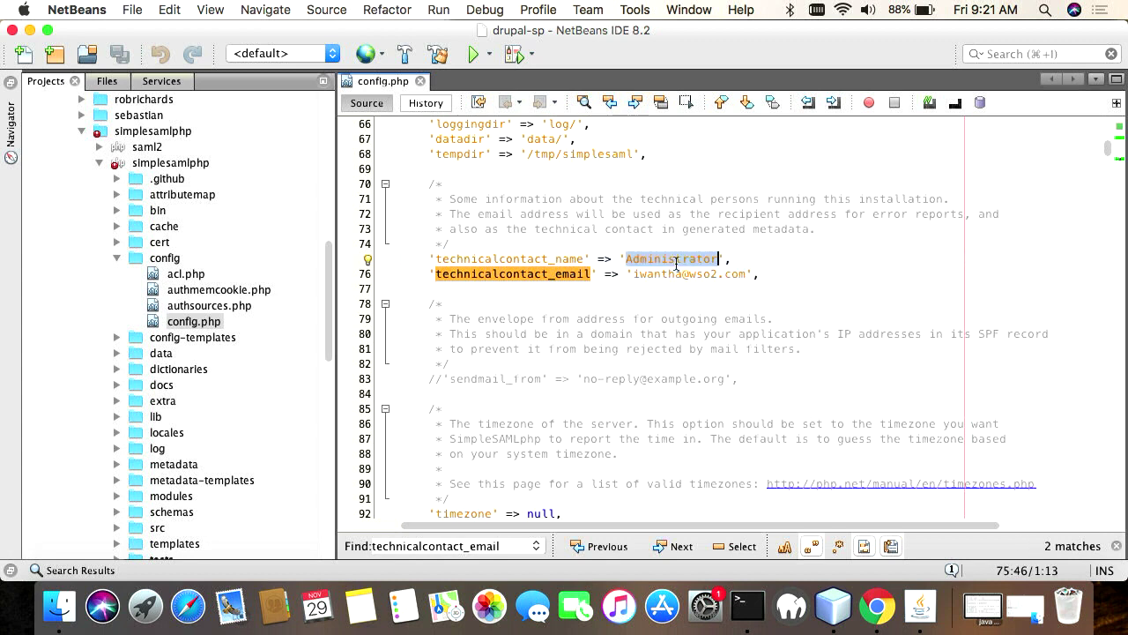
Compare config.php with the tutorial article and scroll through its security options
key("ctrl+Left")
scroll(360, 414, "down", 1)
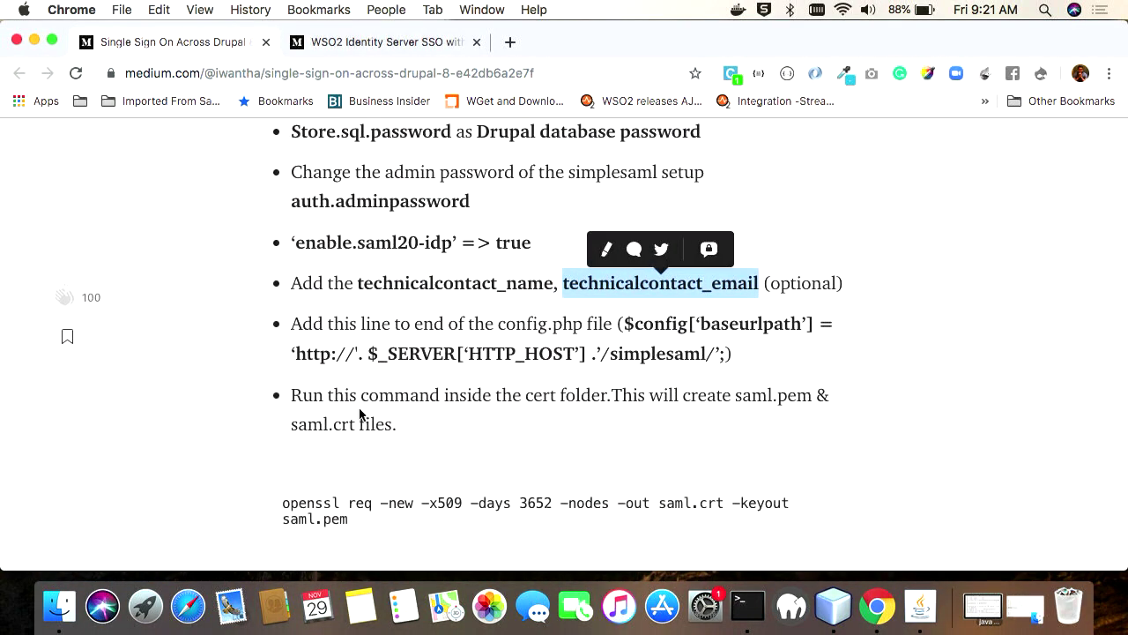
left_click(832, 606)
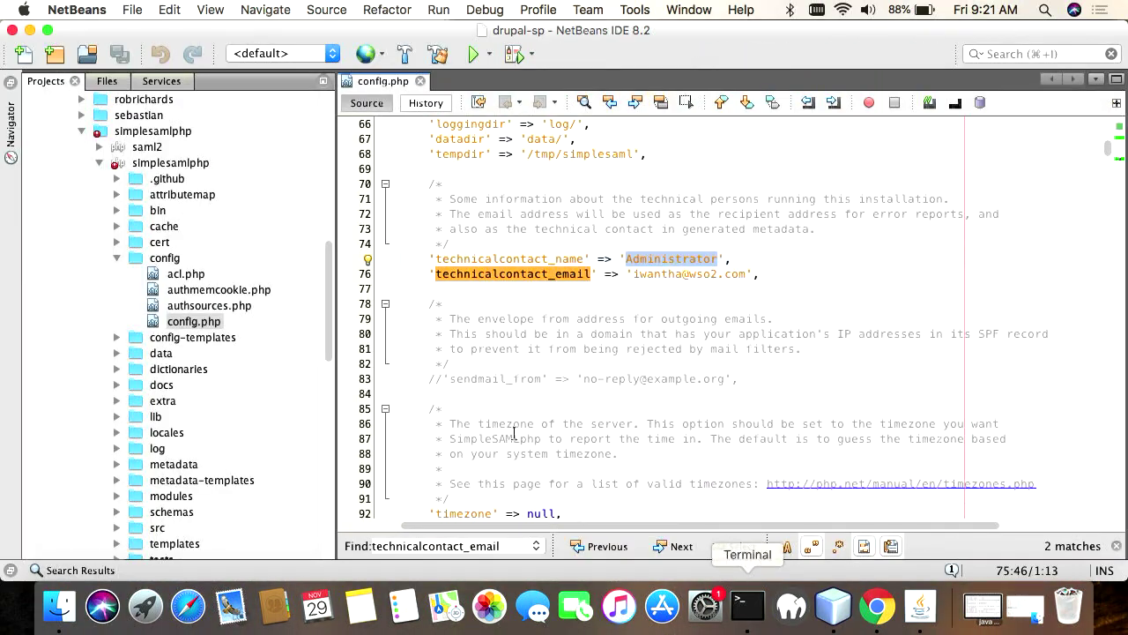
scroll(179, 185, "up", 15)
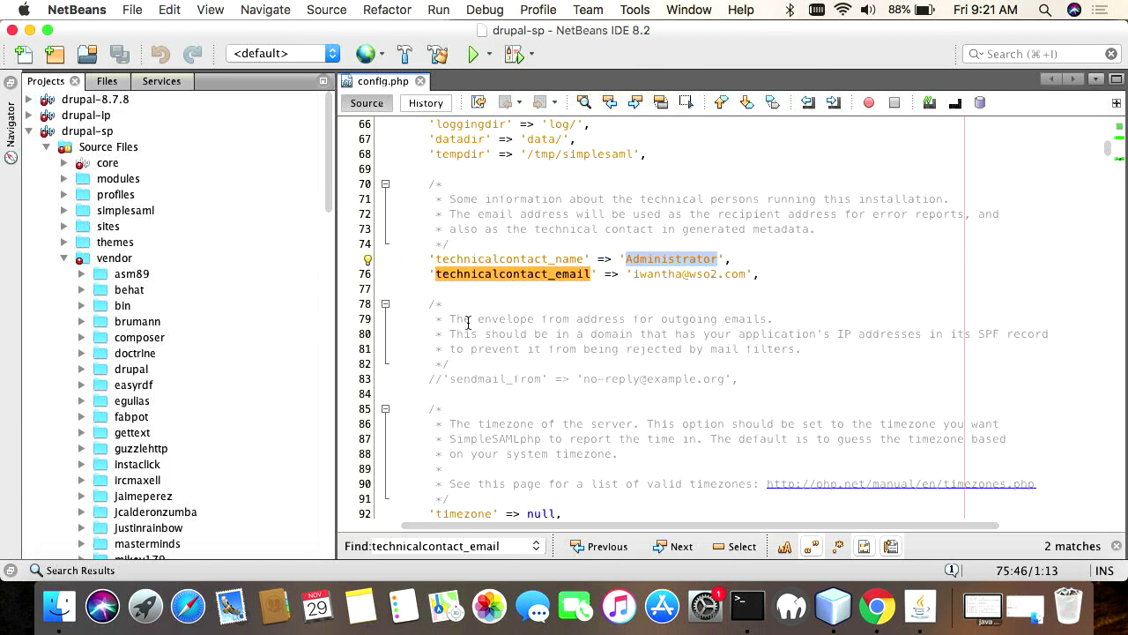
scroll(716, 364, "down", 5)
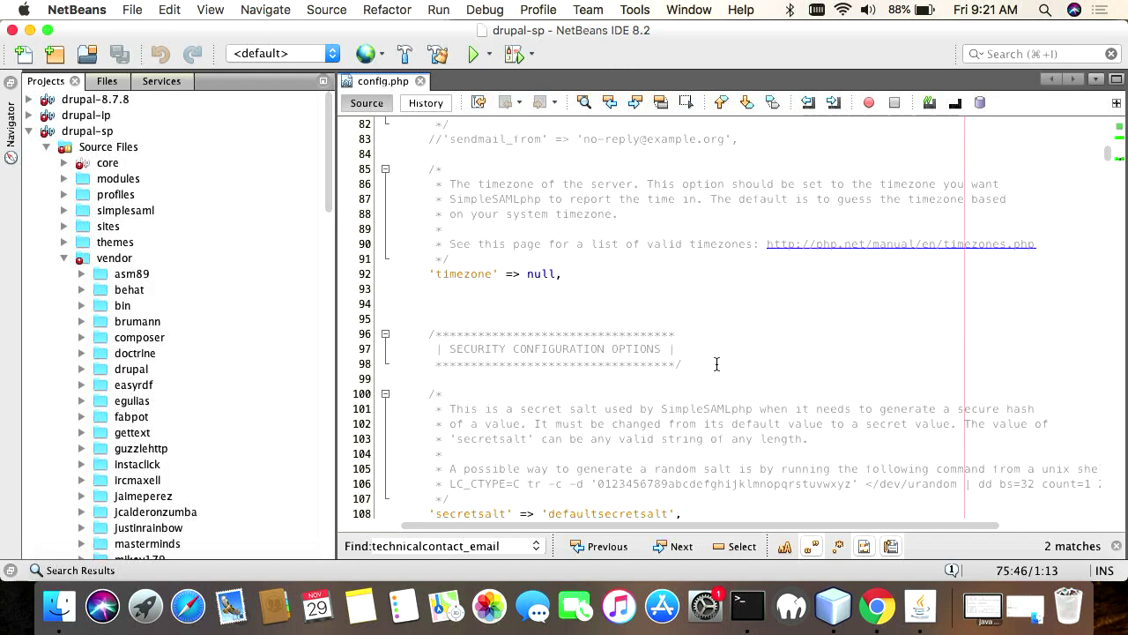
scroll(717, 364, "down", 6)
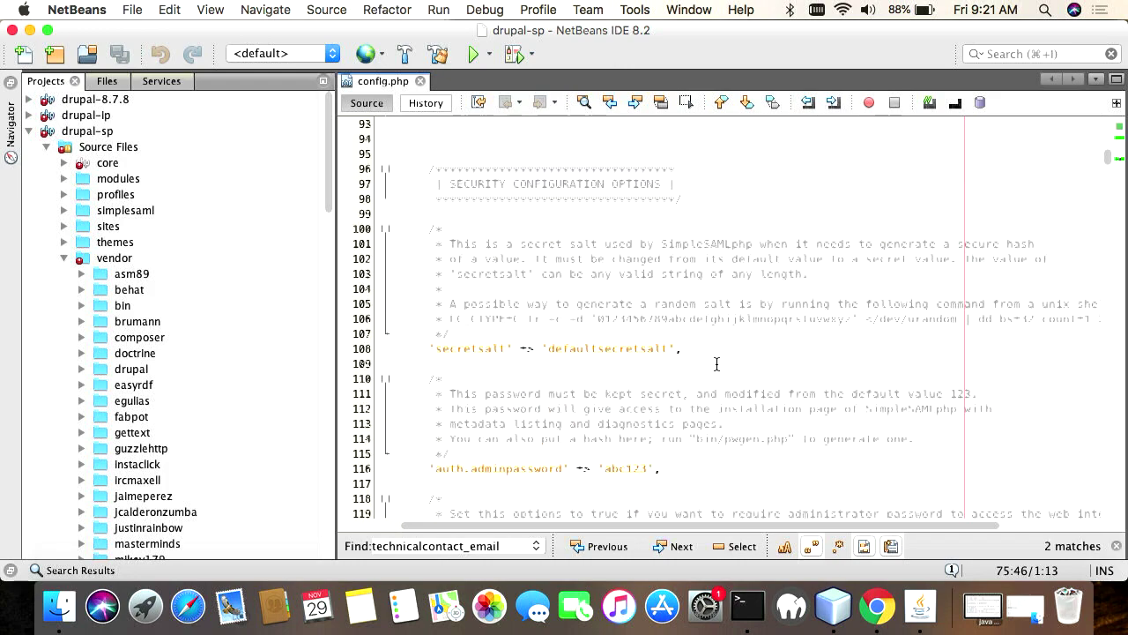
key("ctrl+Left")
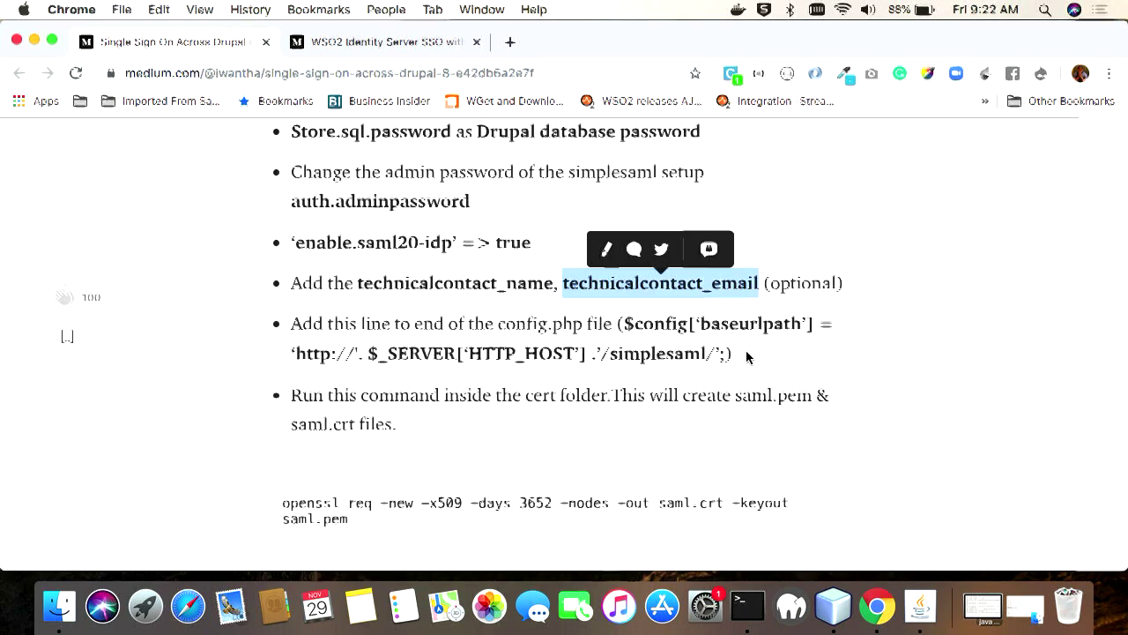
Find the tutorial's baseurlpath line to match against config.php
key("ctrl+Right")
scroll(737, 415, "down", 20)
scroll(737, 415, "down", 20)
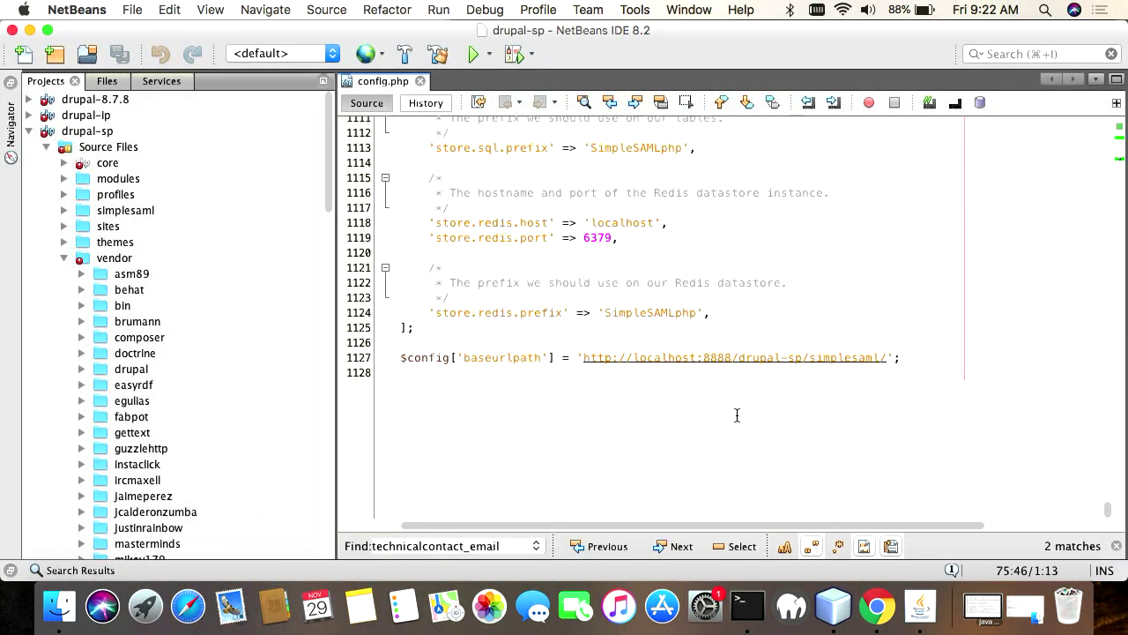
key("ctrl+Left")
left_click_drag(625, 322, 727, 346)
key("ctrl+Right")
double_click(657, 360)
key("Down")
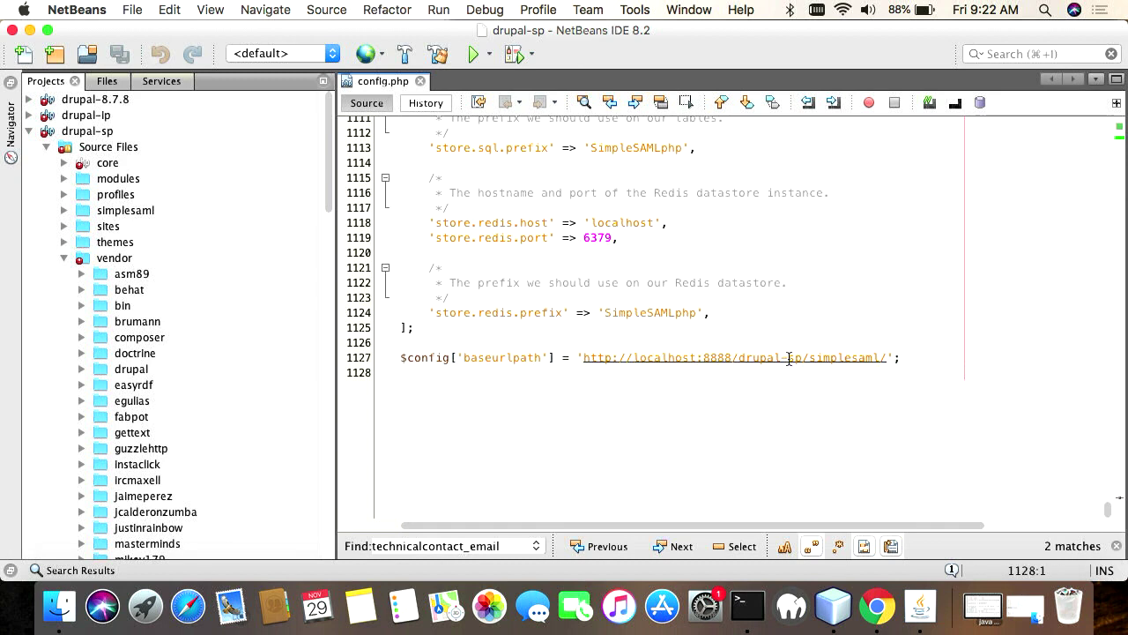
double_click(747, 357)
double_click(796, 357)
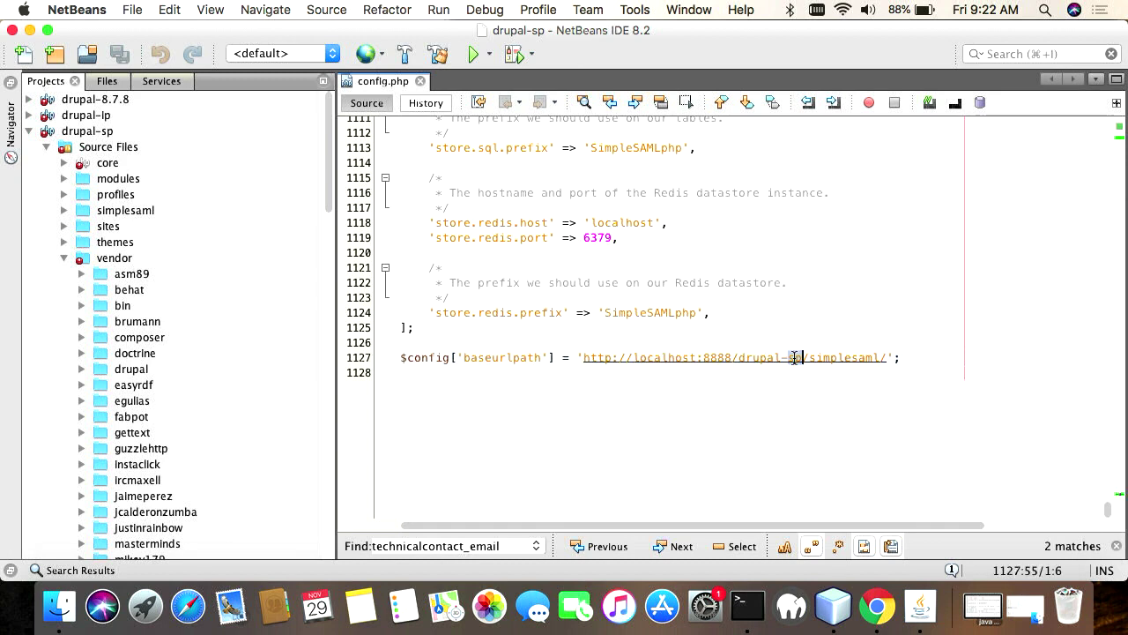
double_click(849, 355)
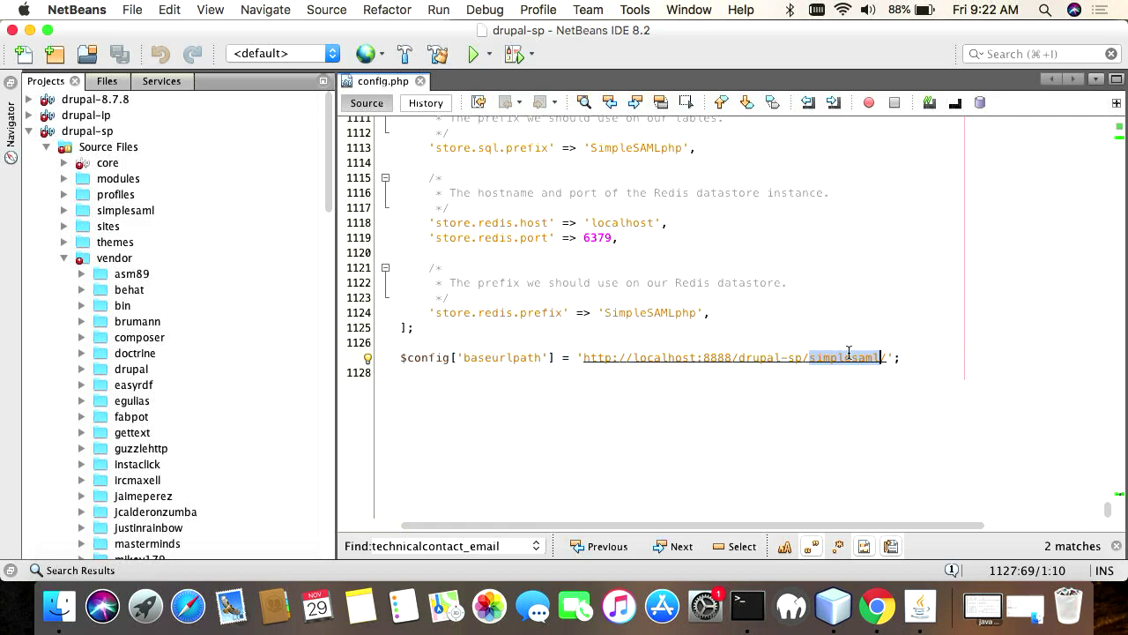
key("ctrl+Left")
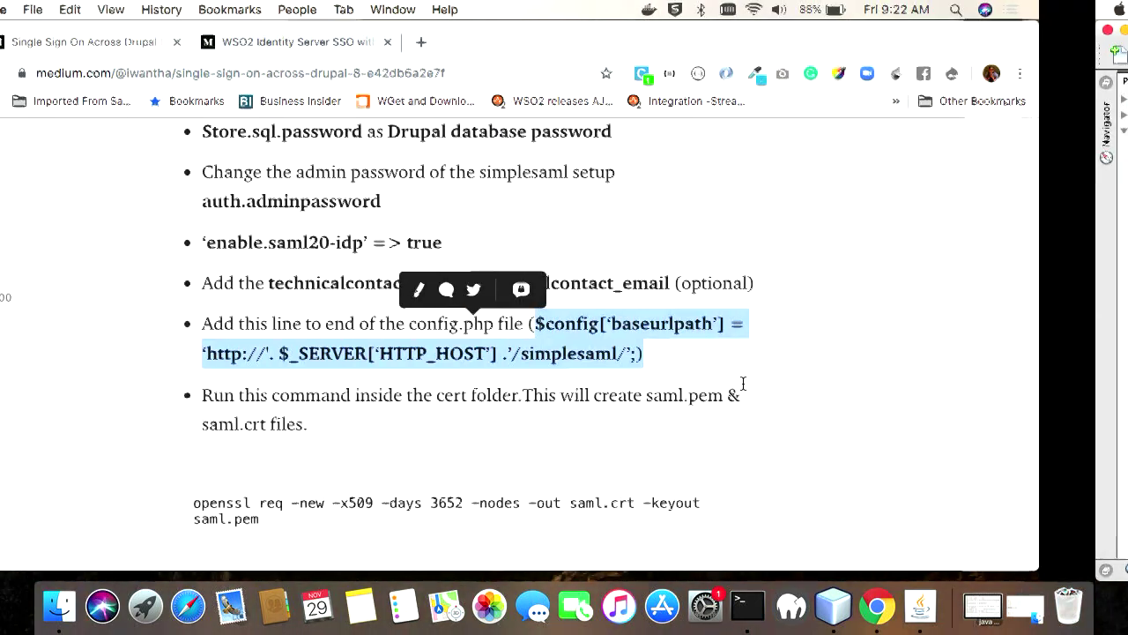
scroll(637, 383, "down", 3)
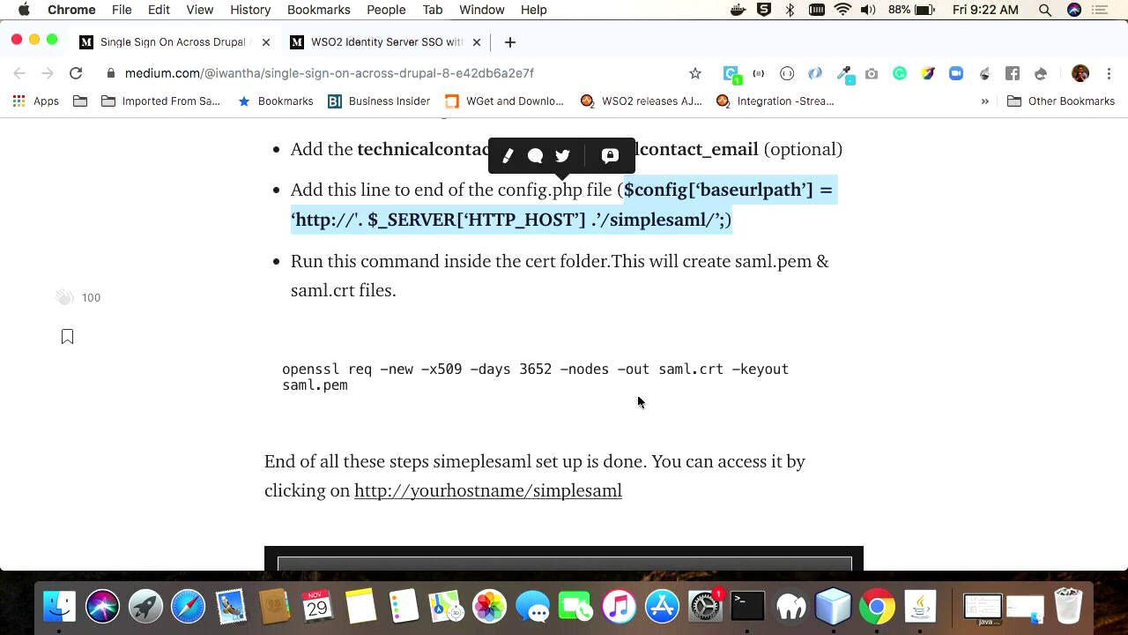
left_click(748, 605)
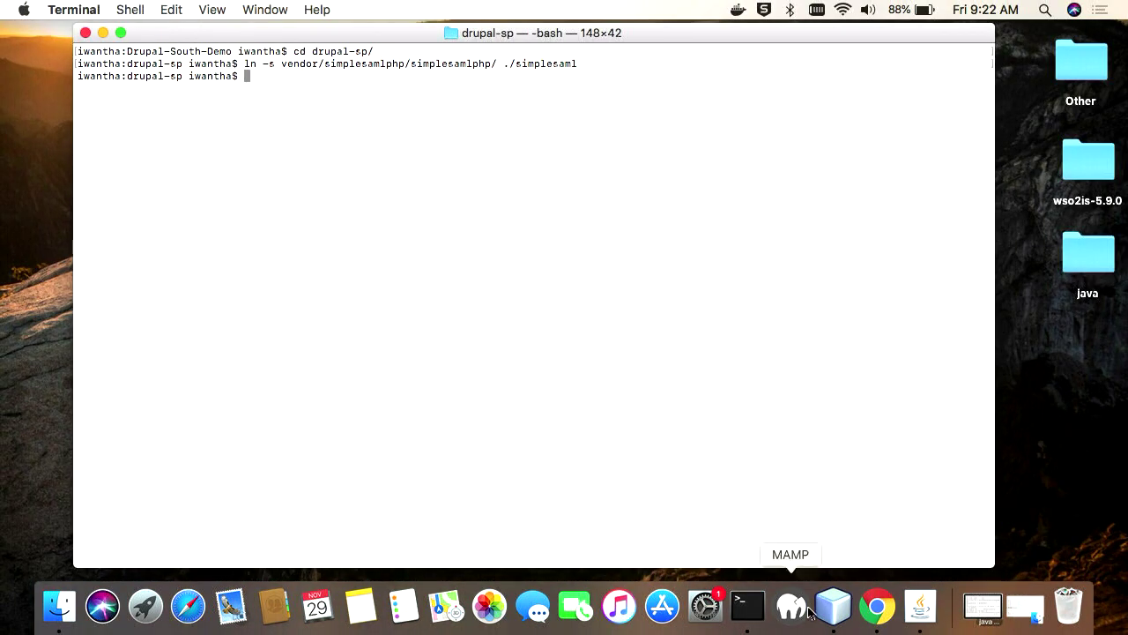
Go up a folder, clear the screen, and cd into drupal-sp/vendor/simplesamlphp/simplesamlphp/cert
type("cd ..")
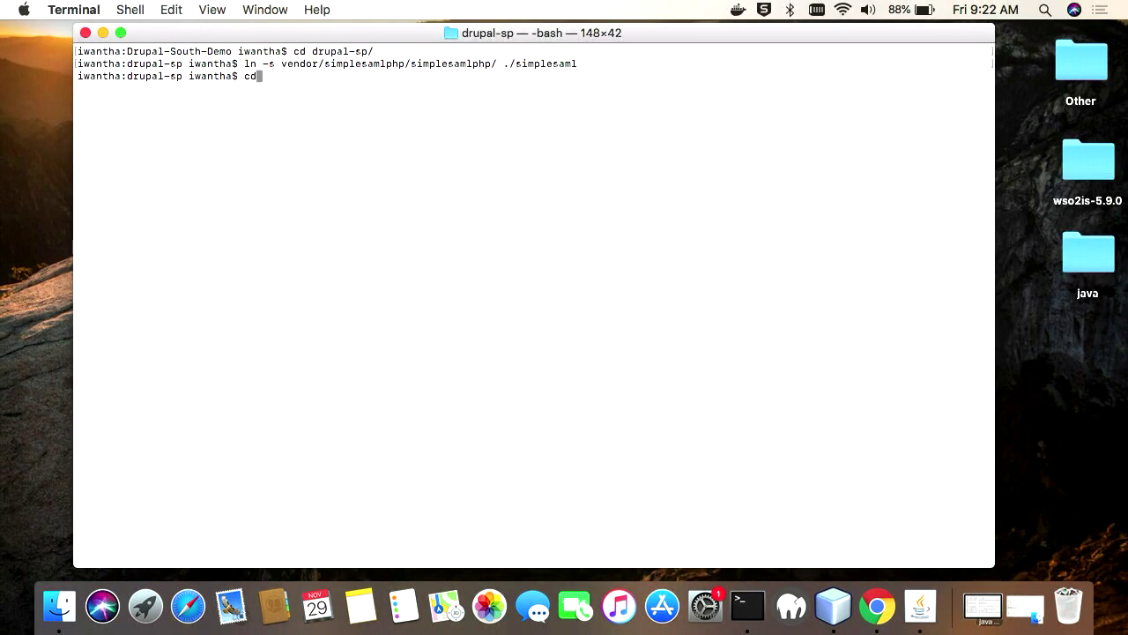
key("Return")
type("clear")
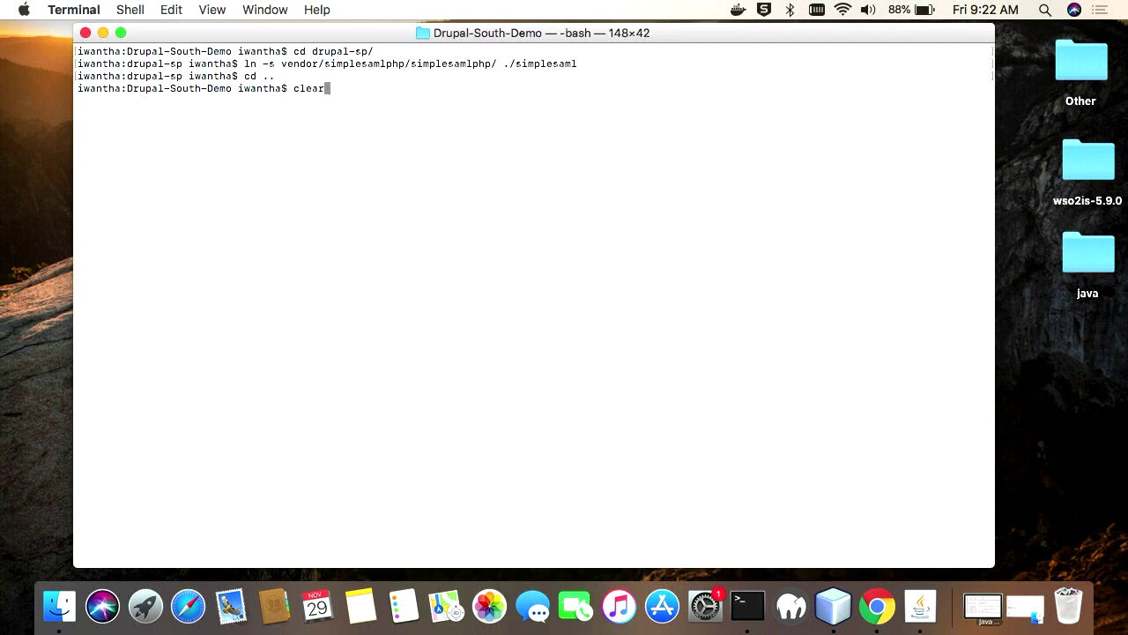
key("Return")
type("cd ce")
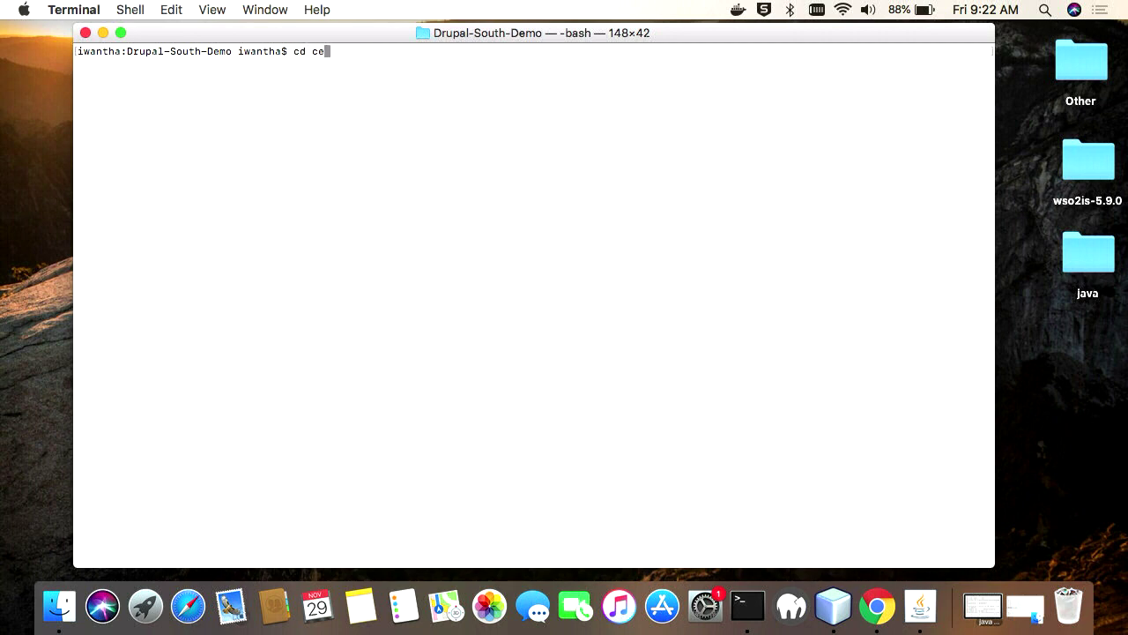
key("BackSpace")
key("BackSpace")
key("BackSpace")
key("BackSpace")
key("BackSpace")
type("cd drupal-sp/vendor/simplesamlphp/si")
key("Tab")
key("Return")
type("cd ce")
key("Tab")
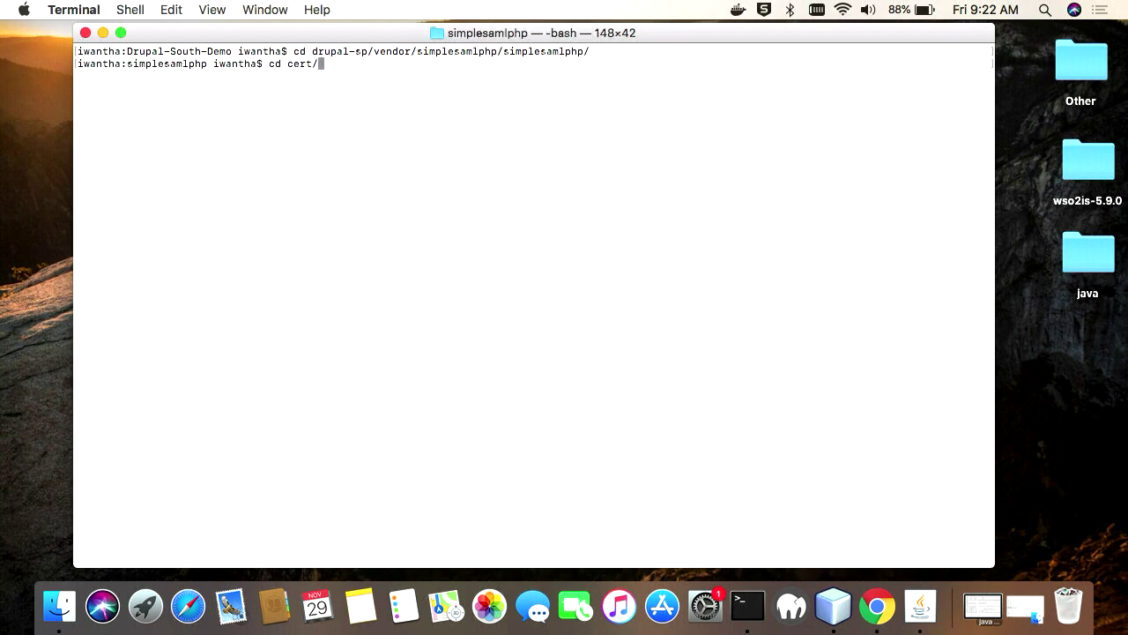
key("Return")
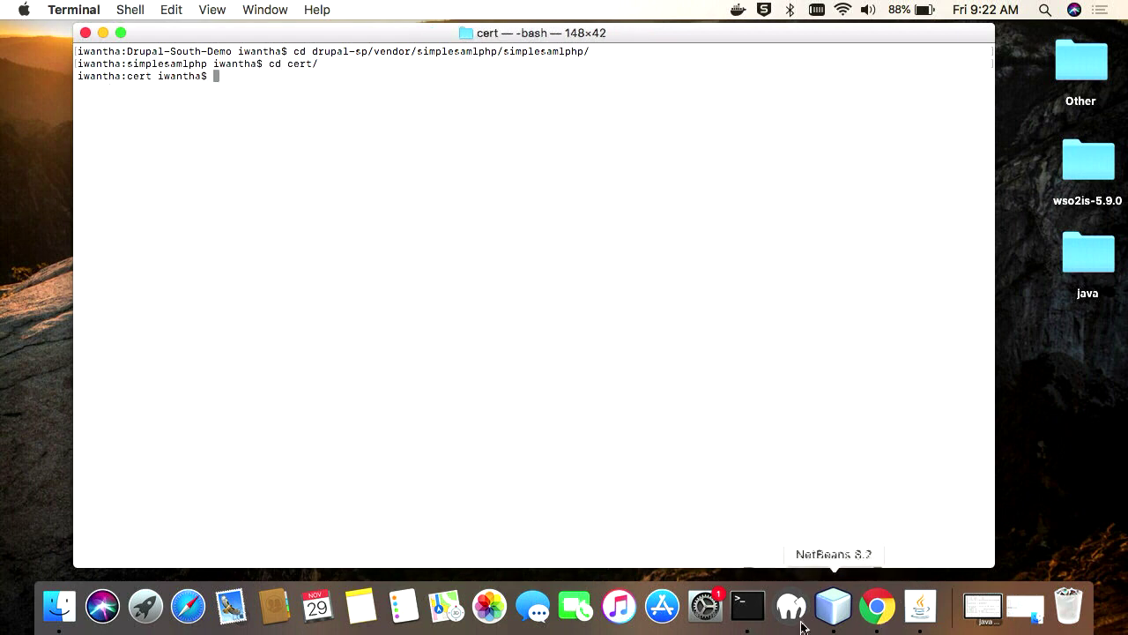
Copy the tutorial's openssl req certificate command and paste it at the cert prompt
left_click(897, 611)
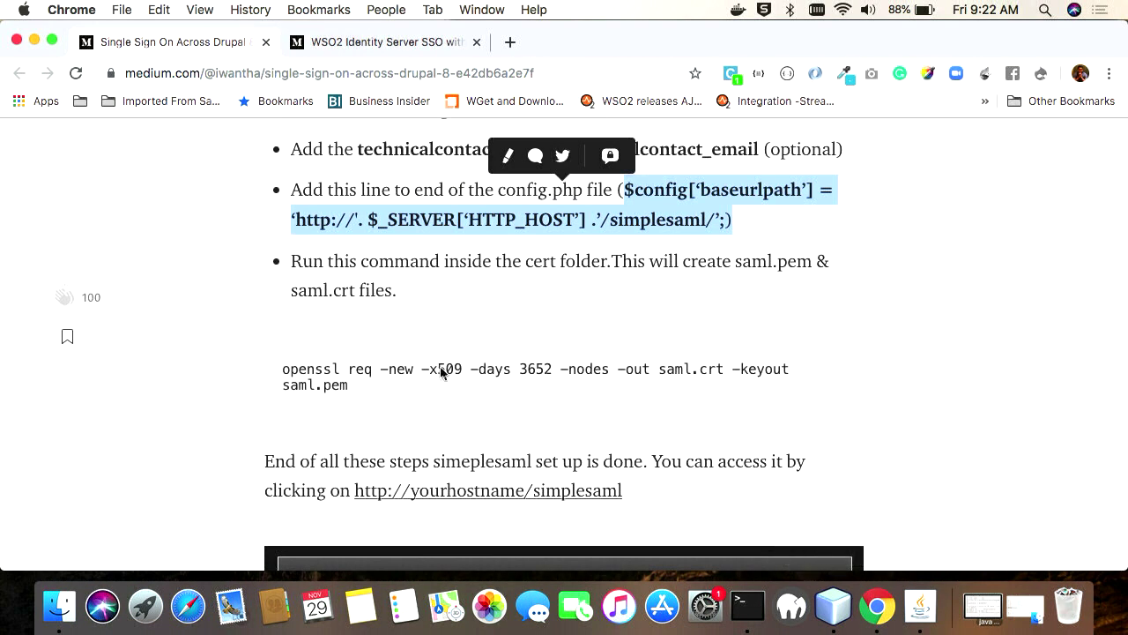
left_click(552, 361)
left_click_drag(279, 368, 376, 391)
key("super+c")
left_click(747, 606)
key("super+v")
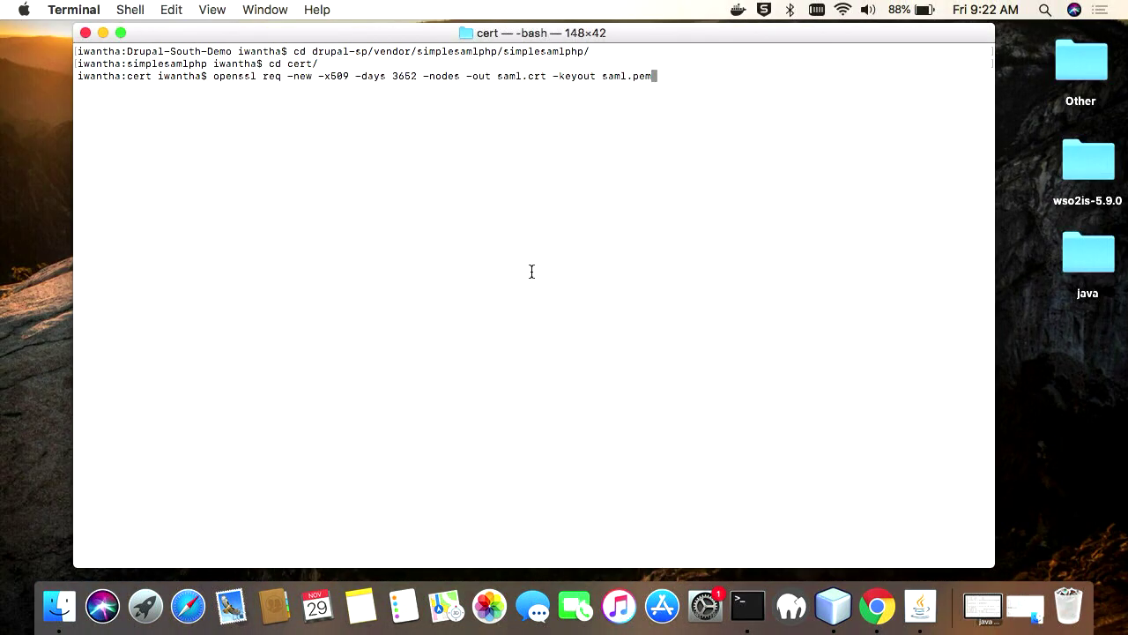
Run openssl with country LK, province Western, locality Colombo, organization and unit DrupalSouth
key("Return")
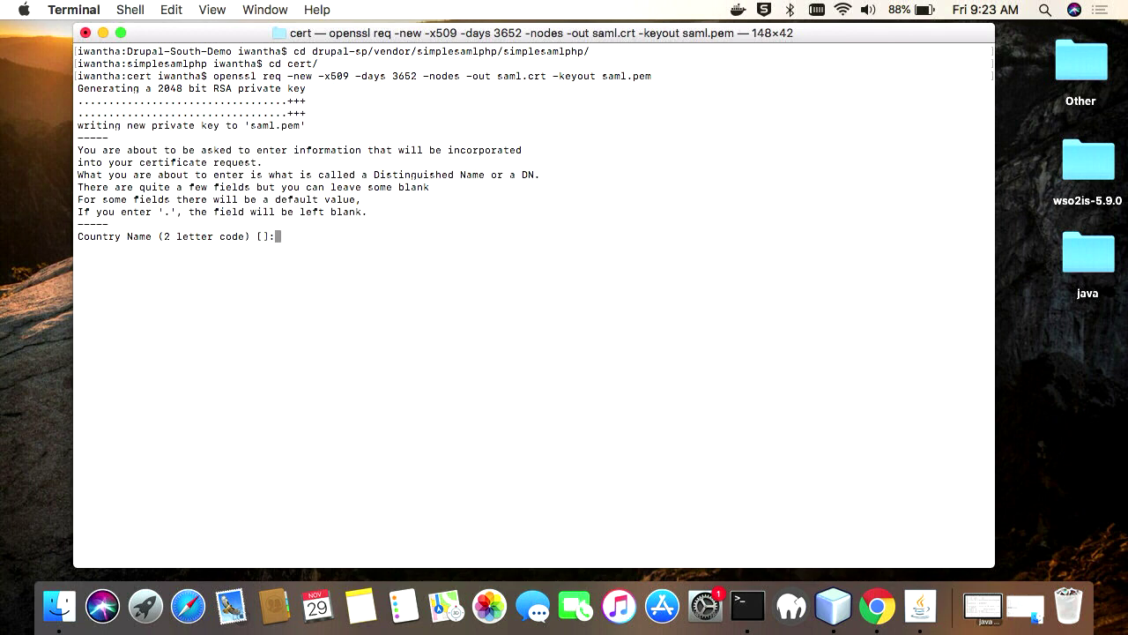
type("LK")
key("Return")
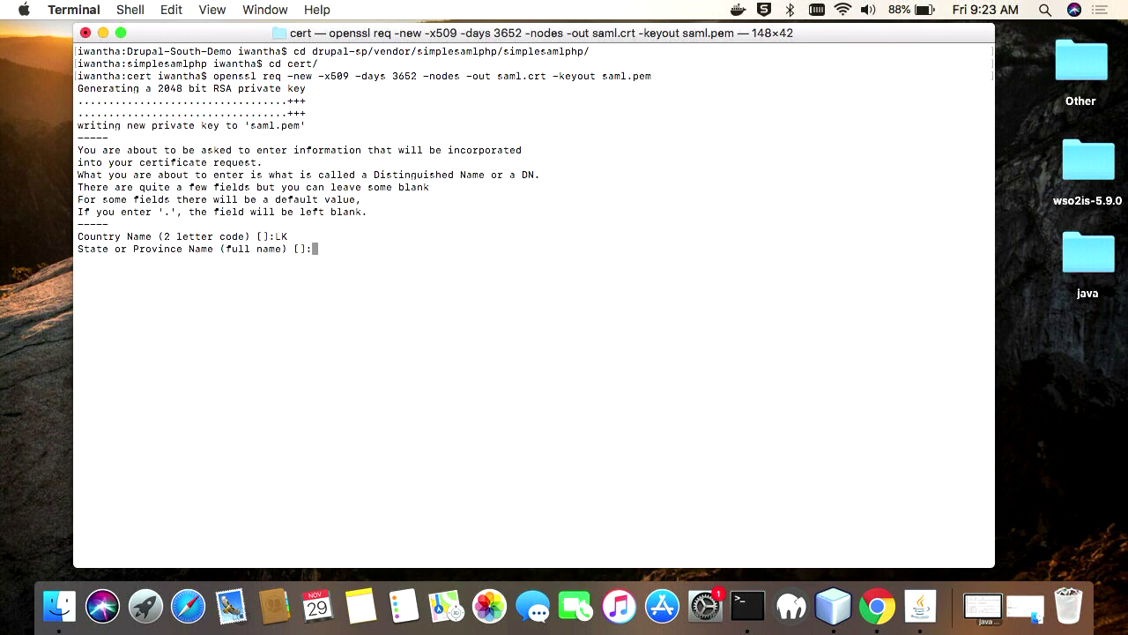
type("Western")
key("Return")
type("Colombo")
key("Return")
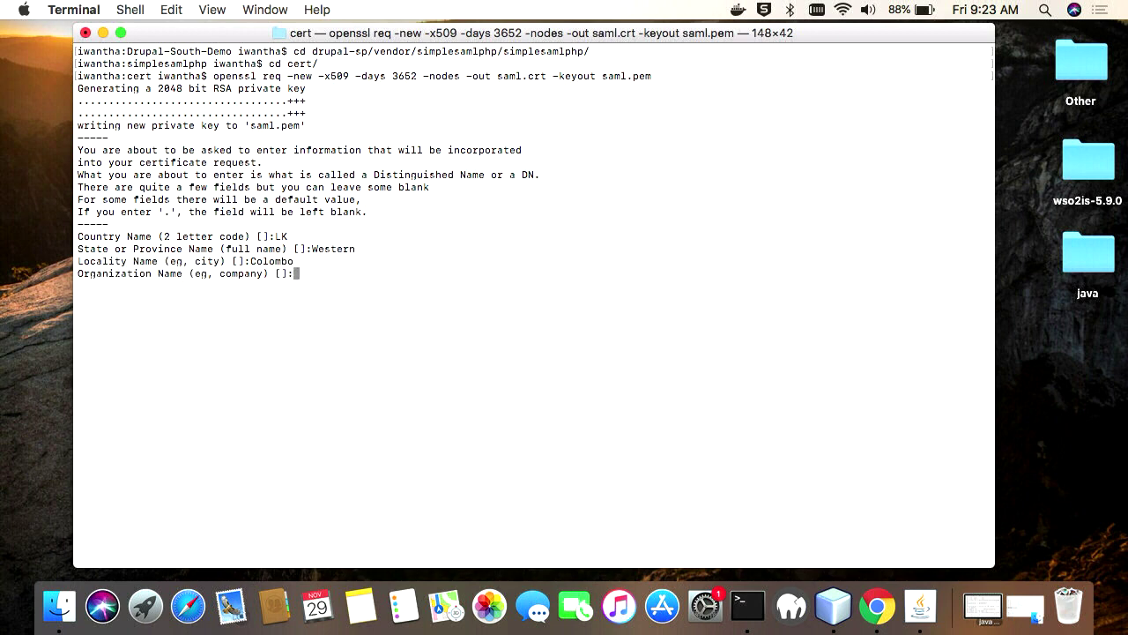
type("DrupalSouth")
key("Return")
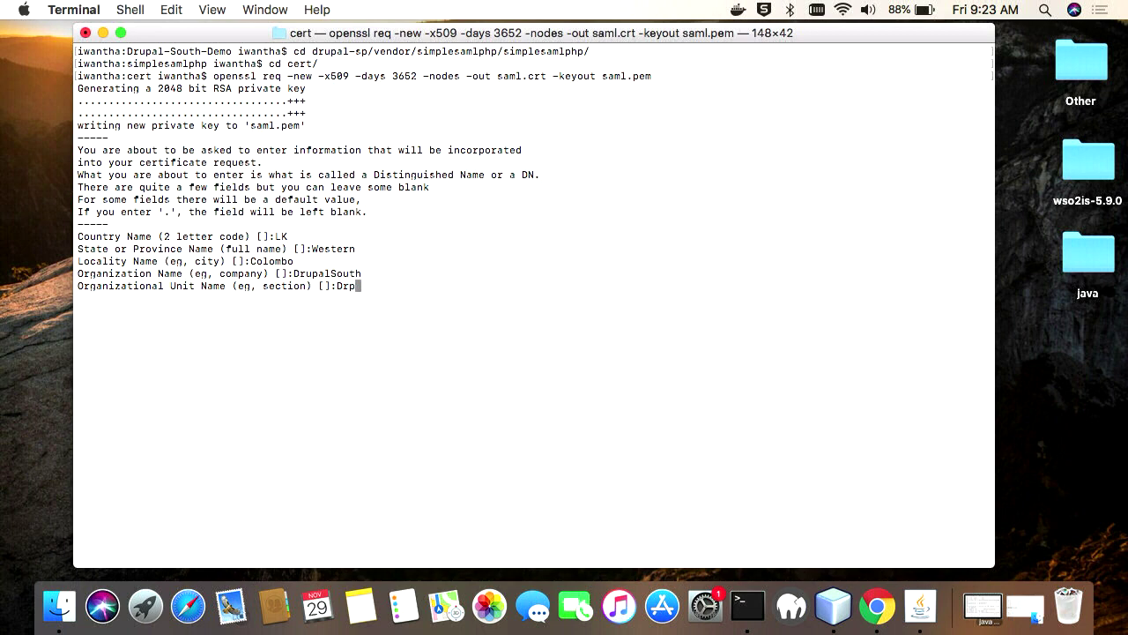
type("upalSouth")
key("Return")
Give common name localhost and a contact e-mail, then clear the screen and list the files
type("localhost")
key("Return")
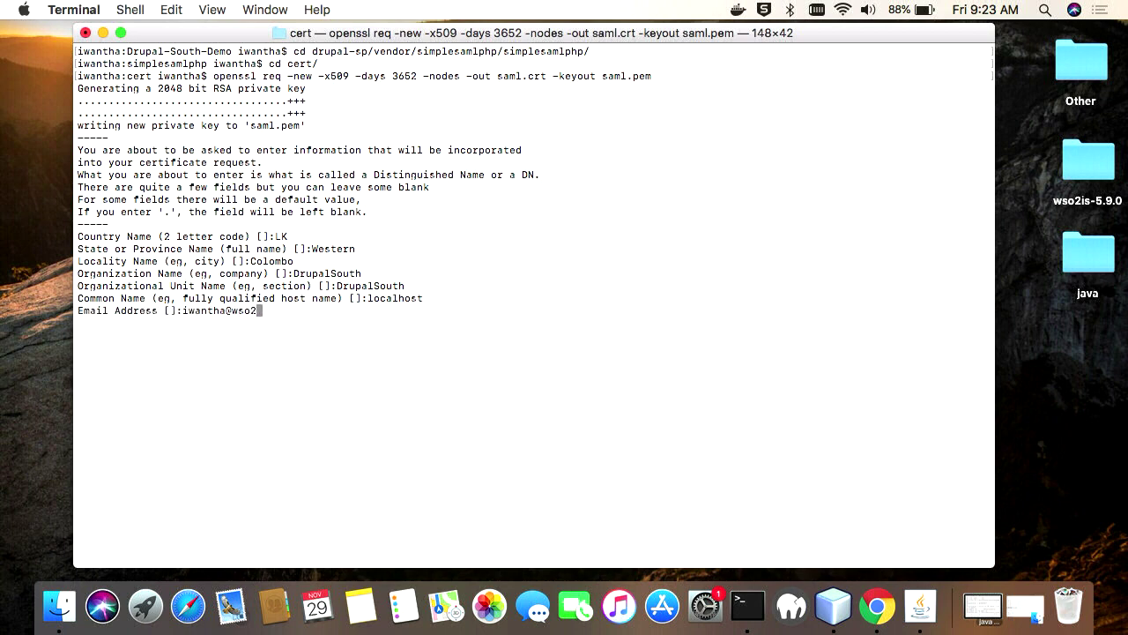
key("Return")
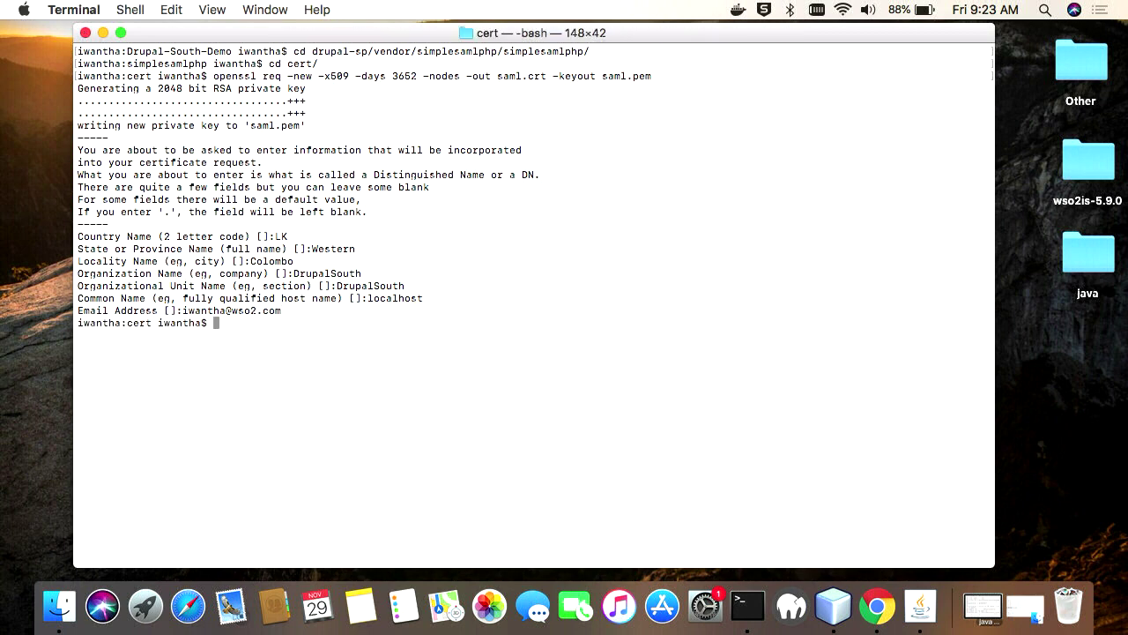
type("clear")
key("Return")
type("ls")
key("Return")
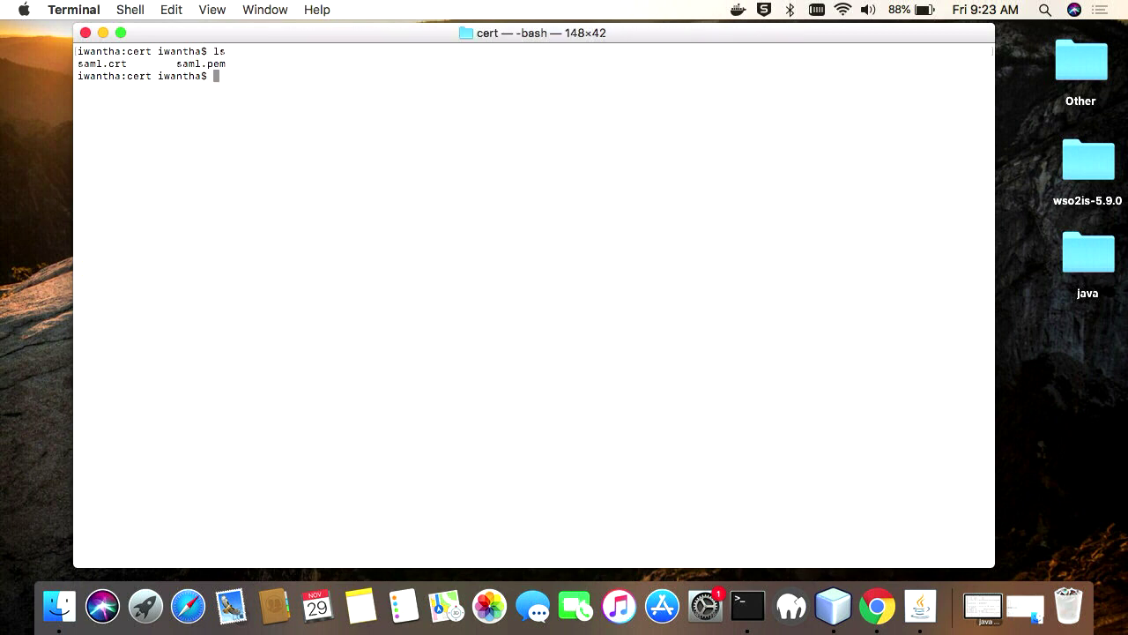
Load localhost:8888/drupal-sp/simplesaml in a new Chrome tab
double_click(116, 68)
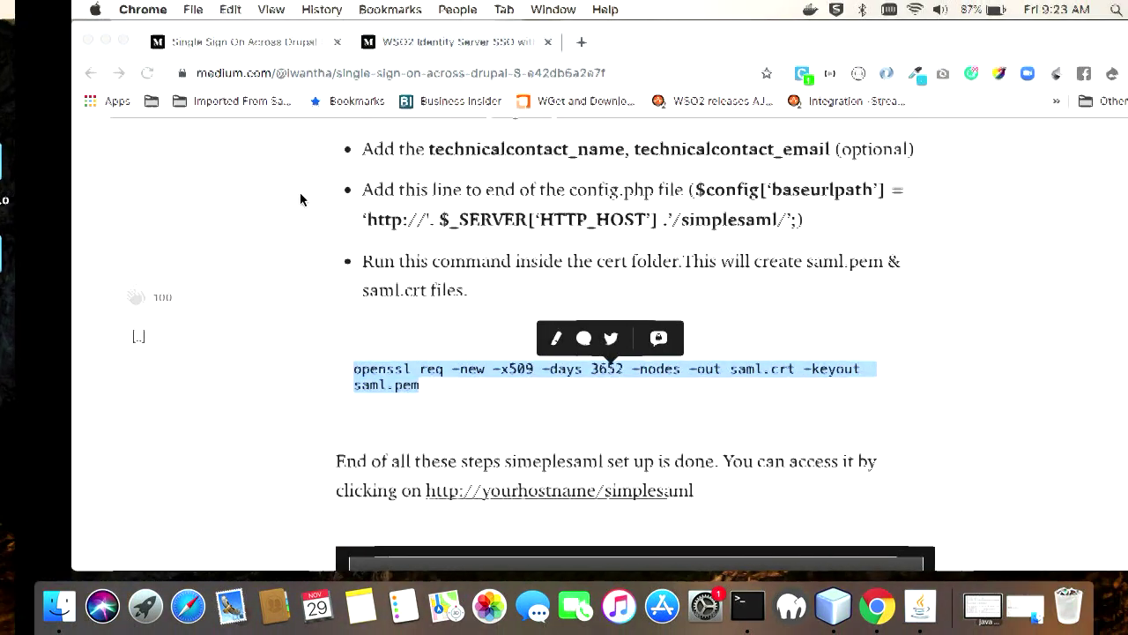
scroll(234, 379, "down", 4)
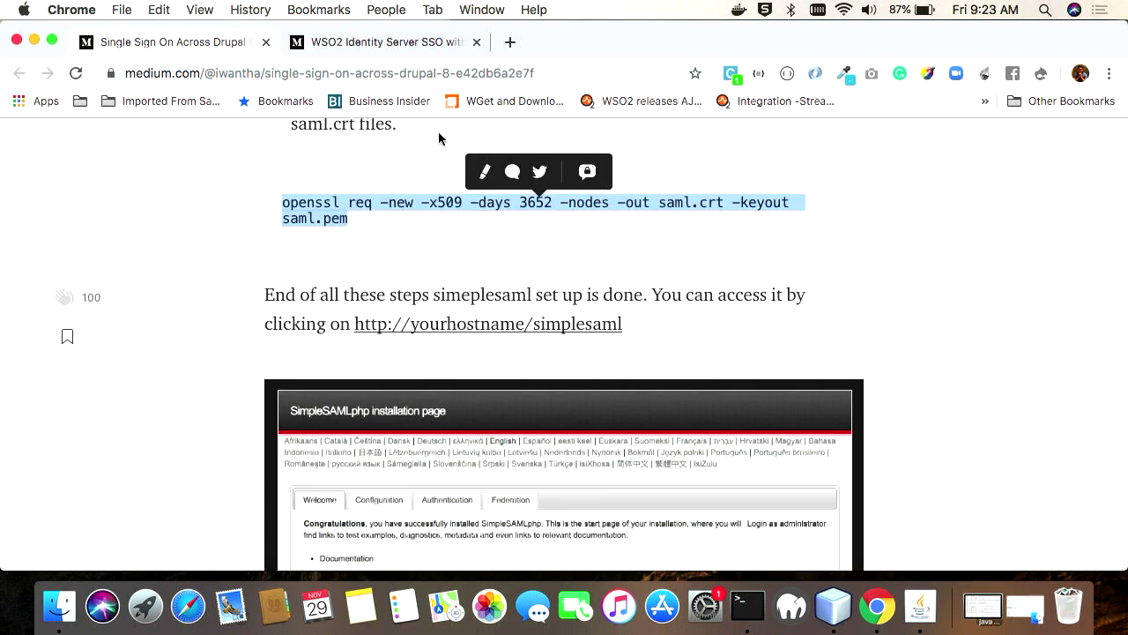
left_click(510, 44)
type("localhost:8888/dru")
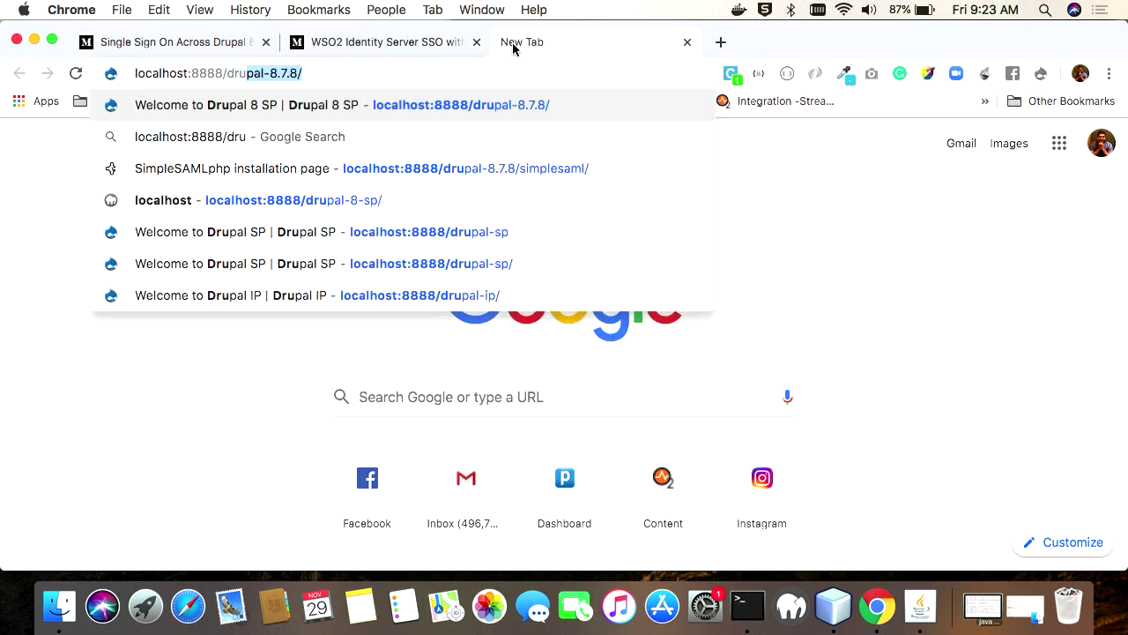
type("pal")
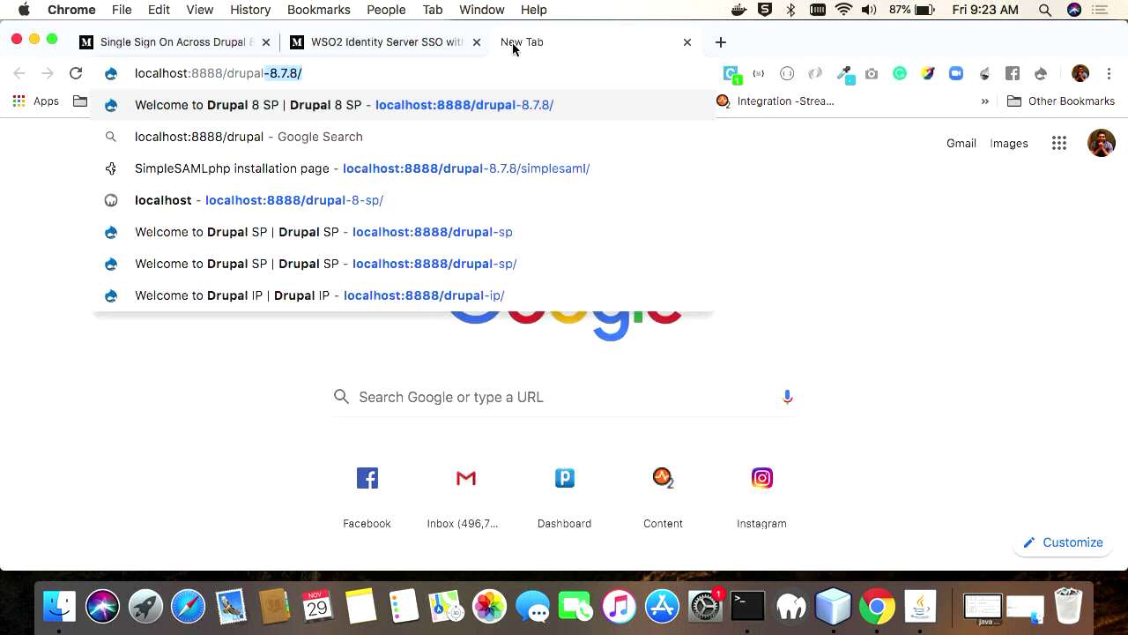
type("-sp/")
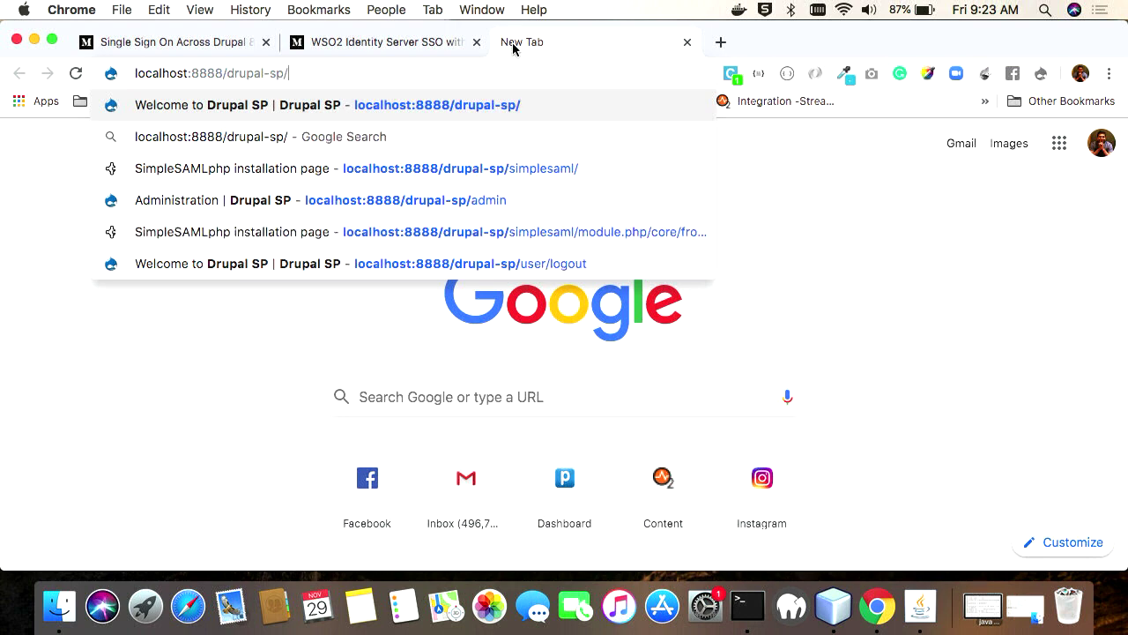
type("sim")
key("Return")
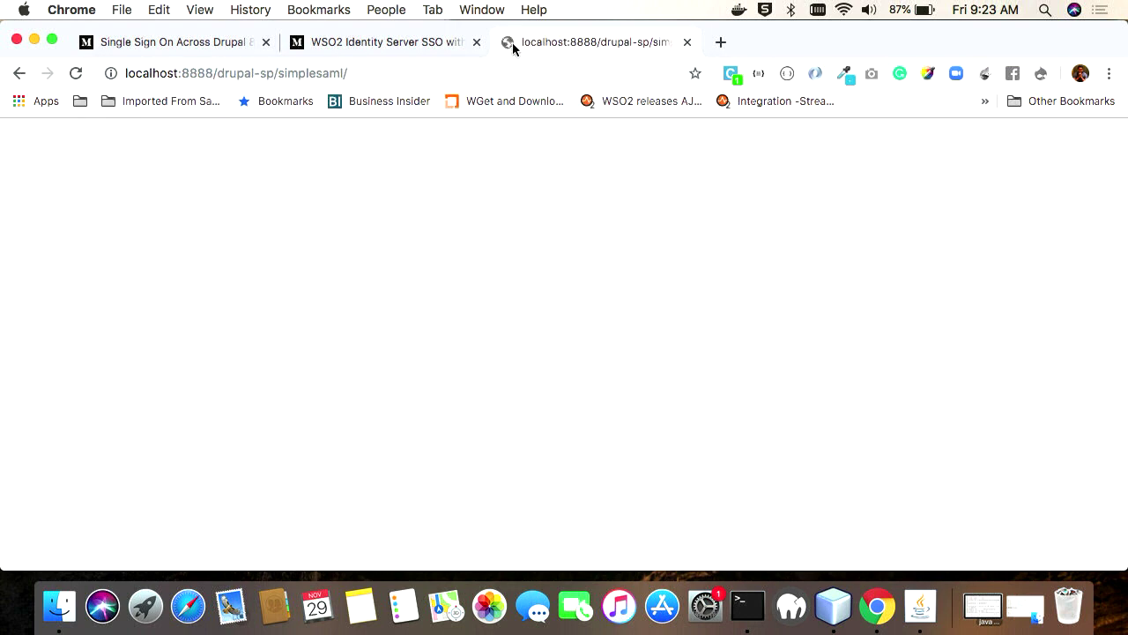
Start the MAMP servers and reload the drupal-sp simplesaml page
left_click(792, 604)
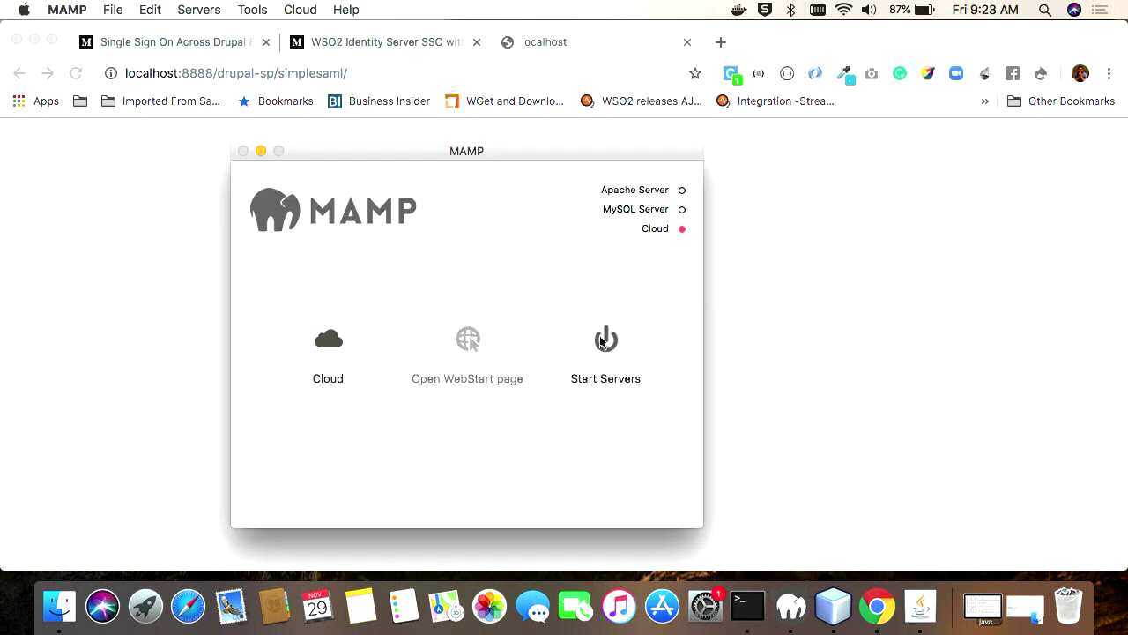
left_click(587, 268)
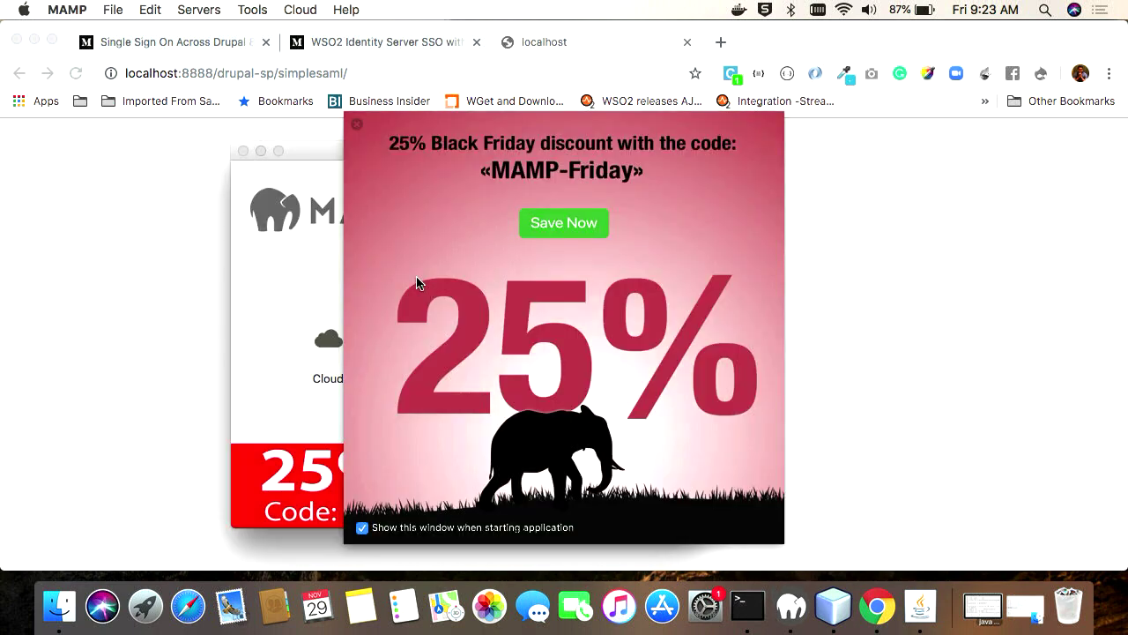
left_click(183, 320)
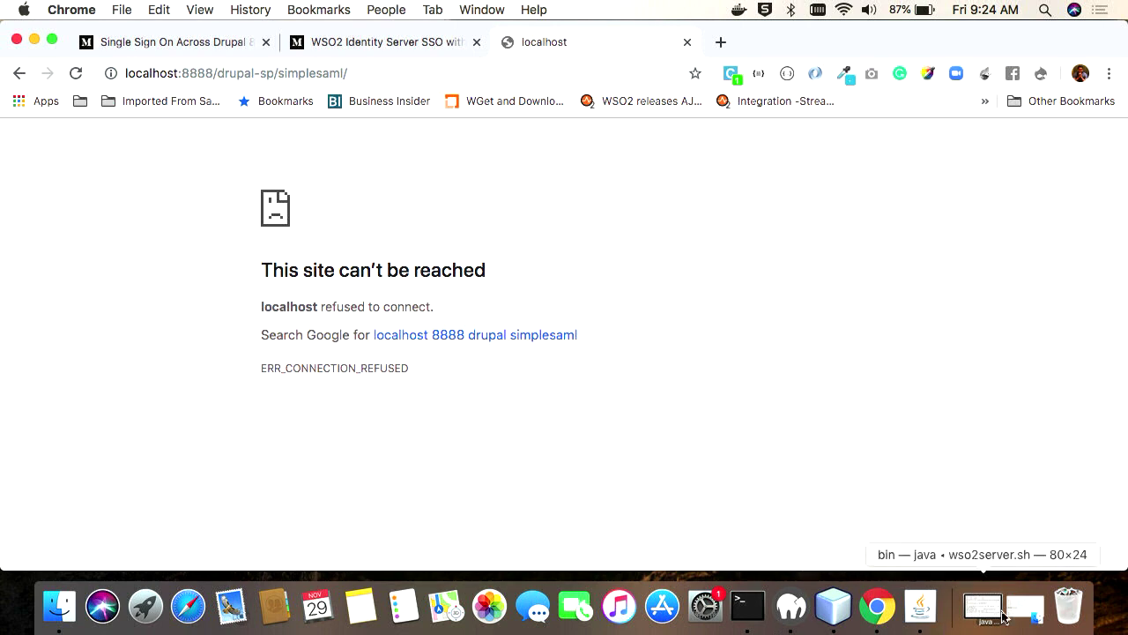
left_click(793, 615)
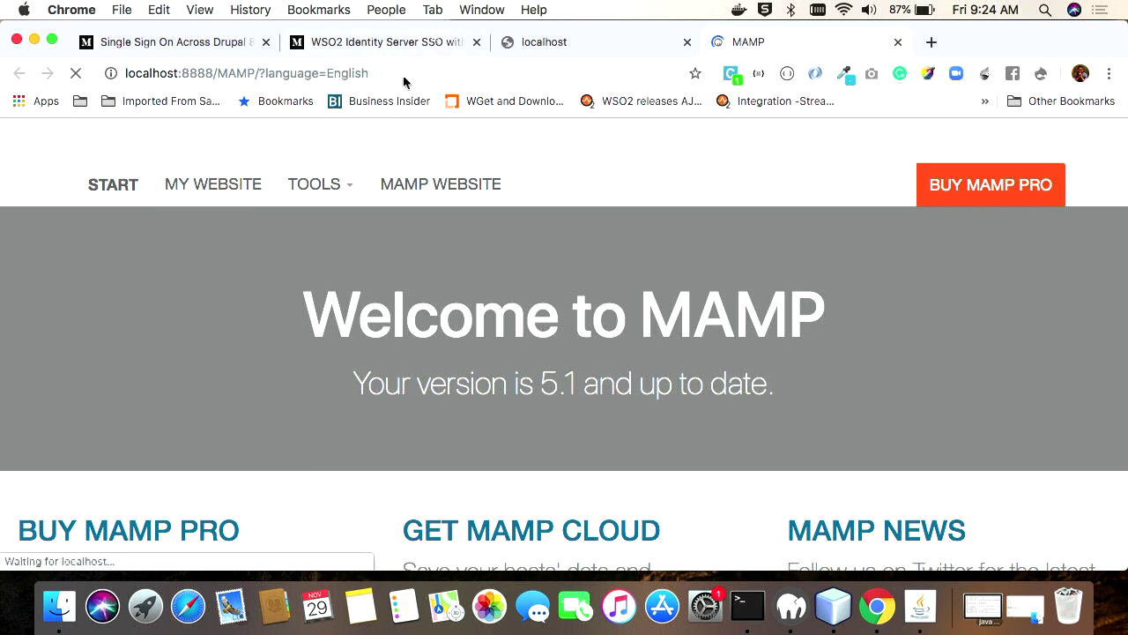
left_click(594, 44)
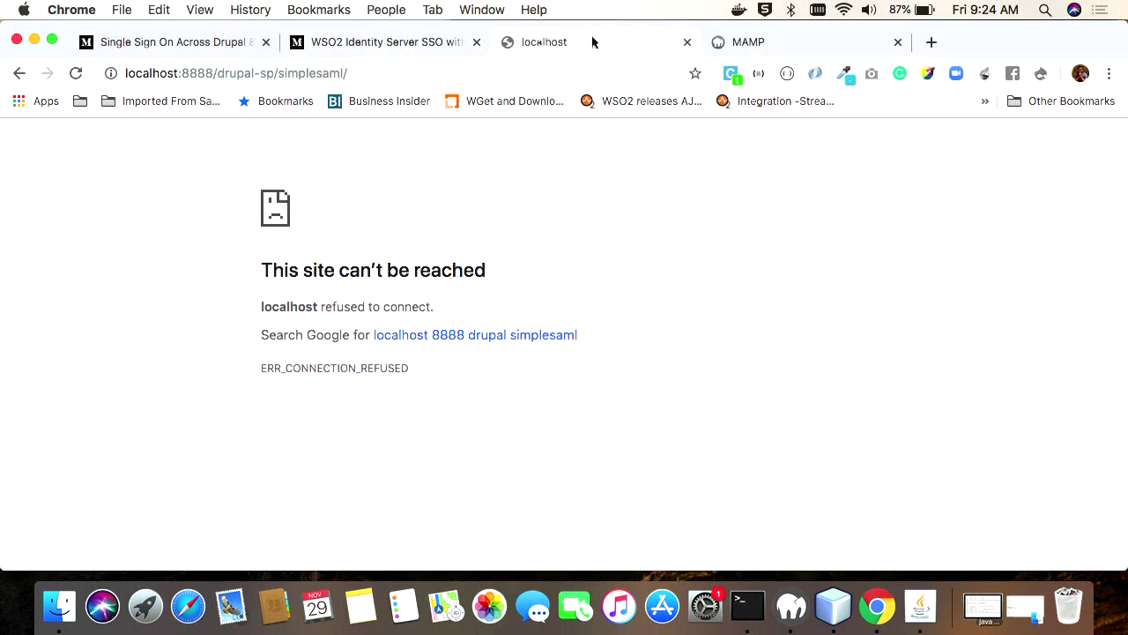
left_click(76, 78)
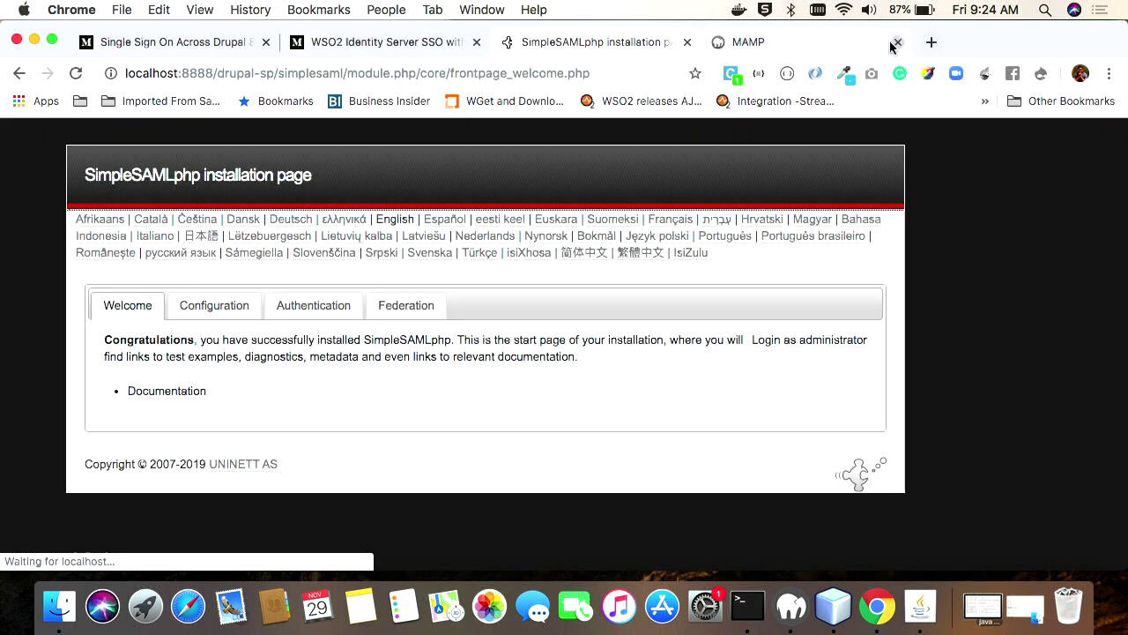
left_click(898, 41)
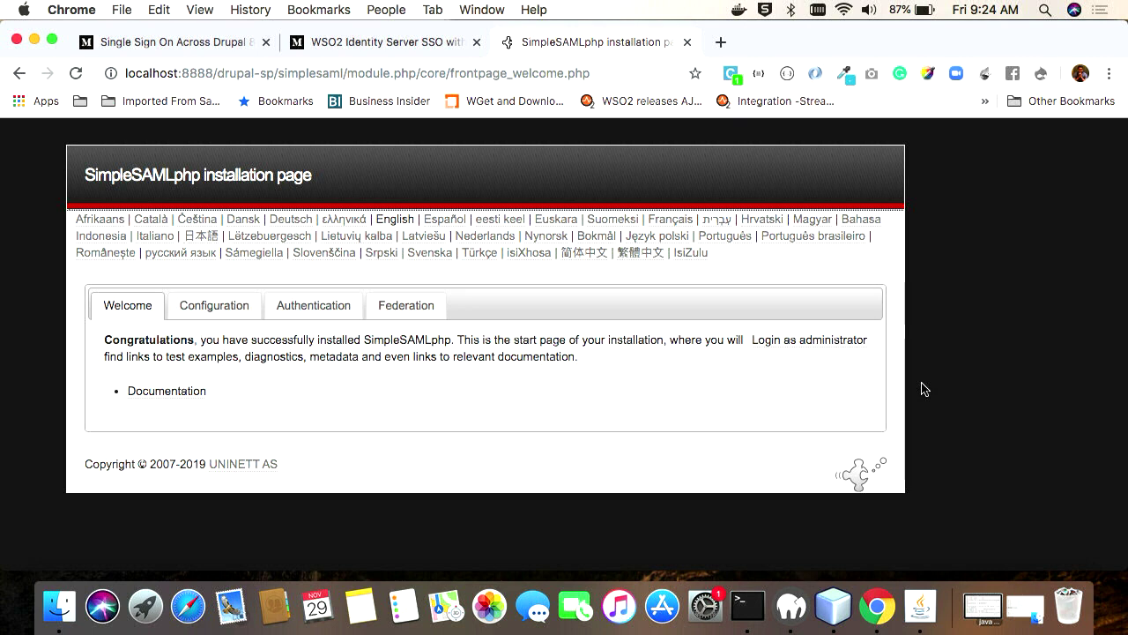
Browse the Configuration, Authentication and Federation tabs to see the SP and IdP metadata
left_click(177, 306)
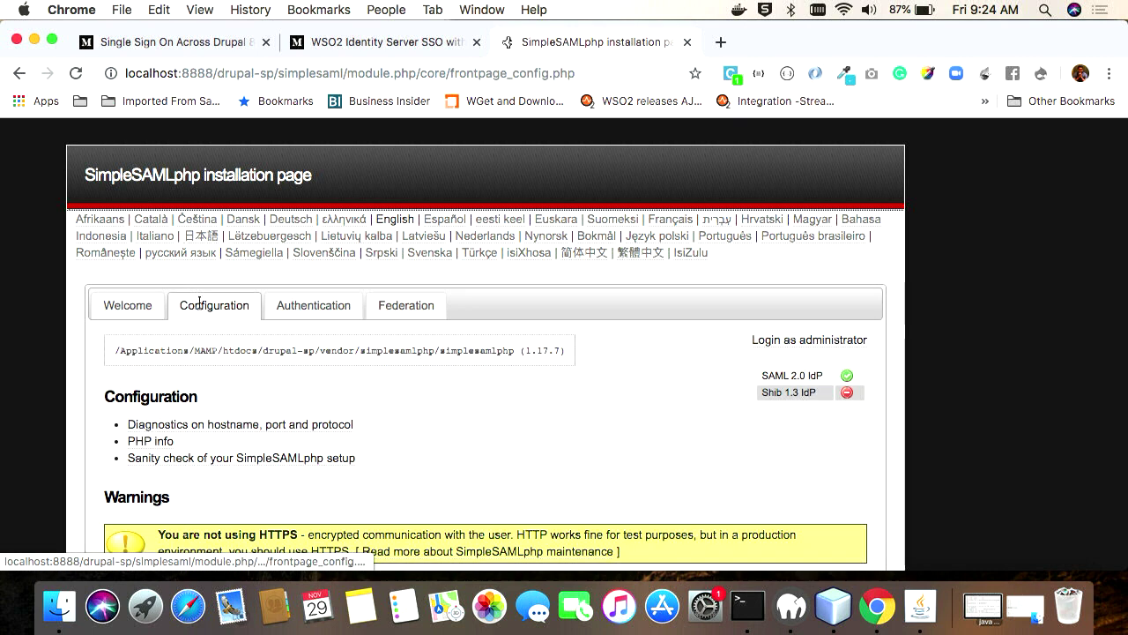
left_click(302, 310)
left_click(393, 308)
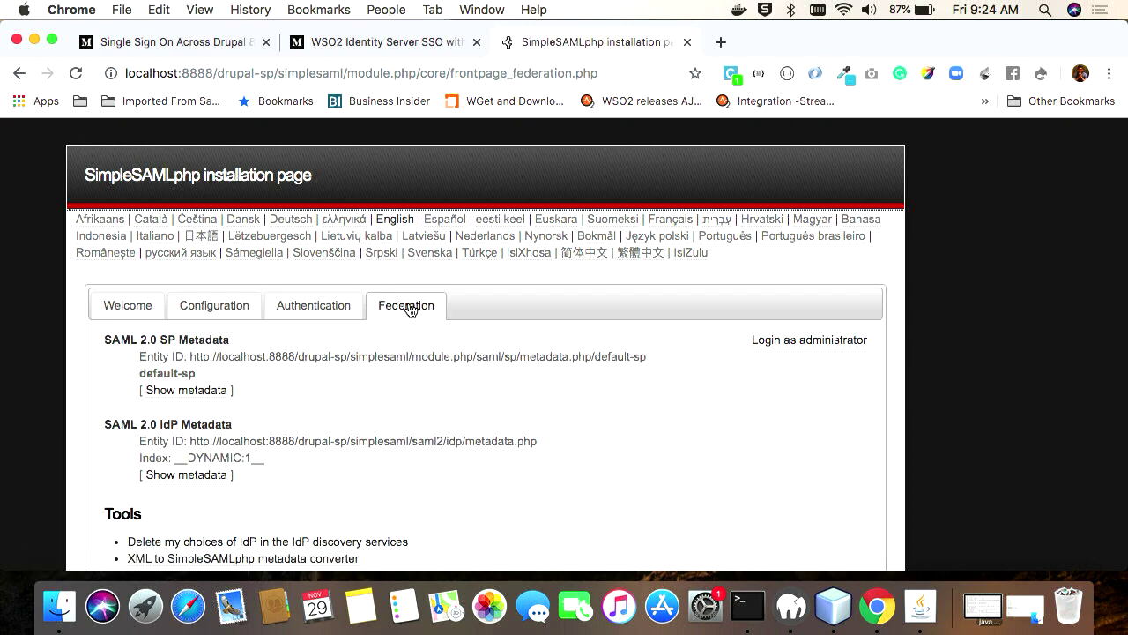
Read the Drupal SSO article's IdP section down to the ln -s symlink command
left_click(171, 51)
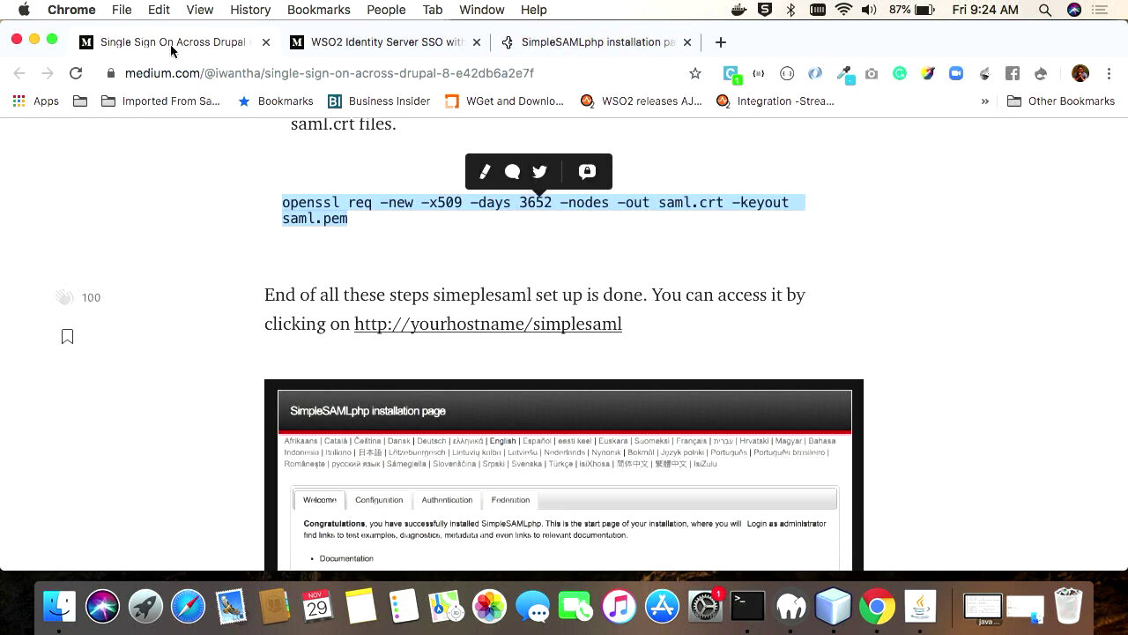
scroll(184, 343, "down", 5)
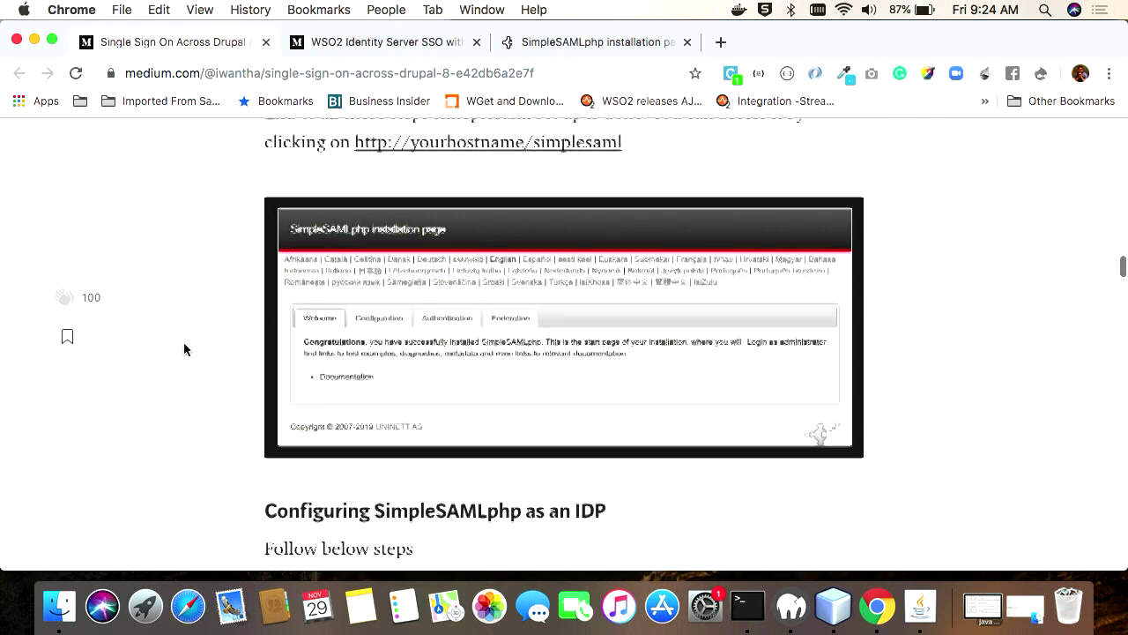
scroll(185, 343, "down", 2)
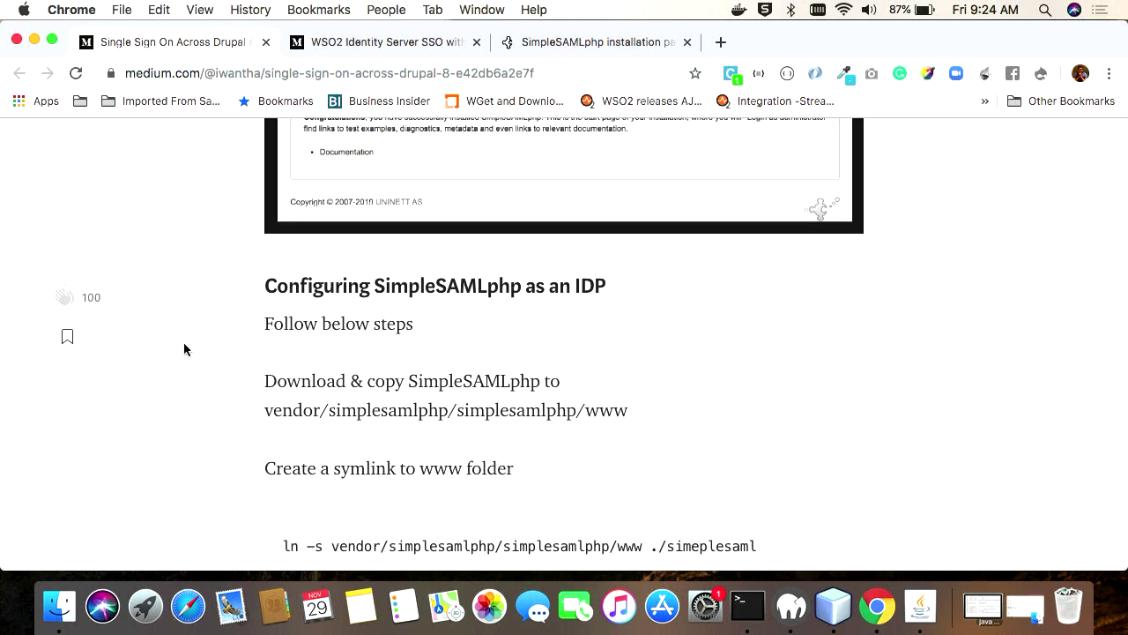
scroll(184, 344, "down", 3)
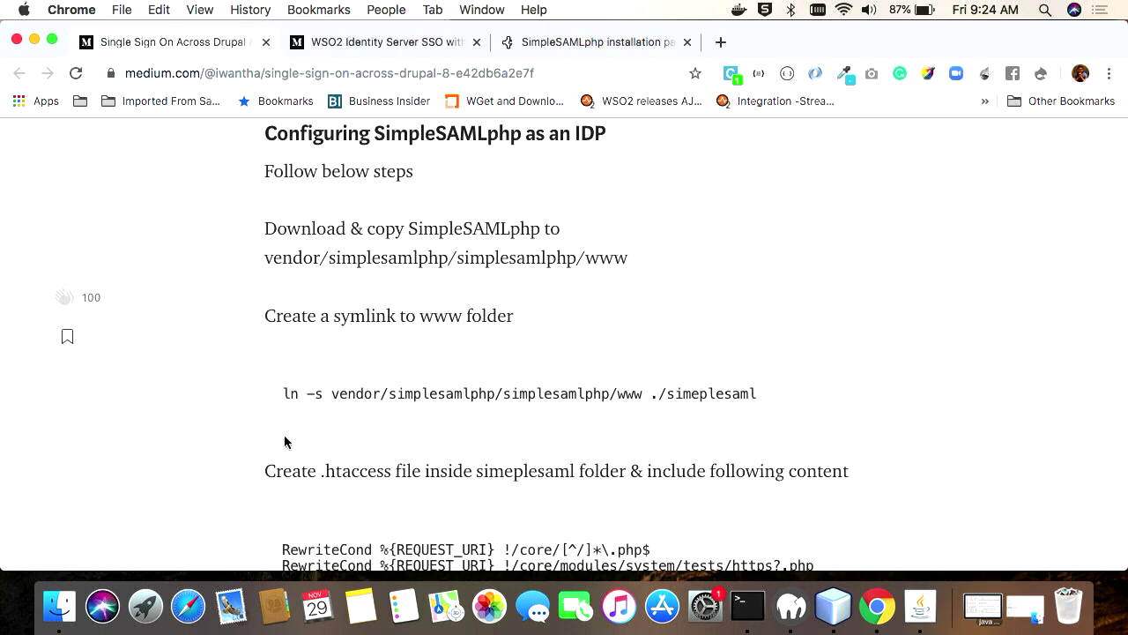
scroll(284, 441, "down", 2)
left_click_drag(283, 291, 546, 288)
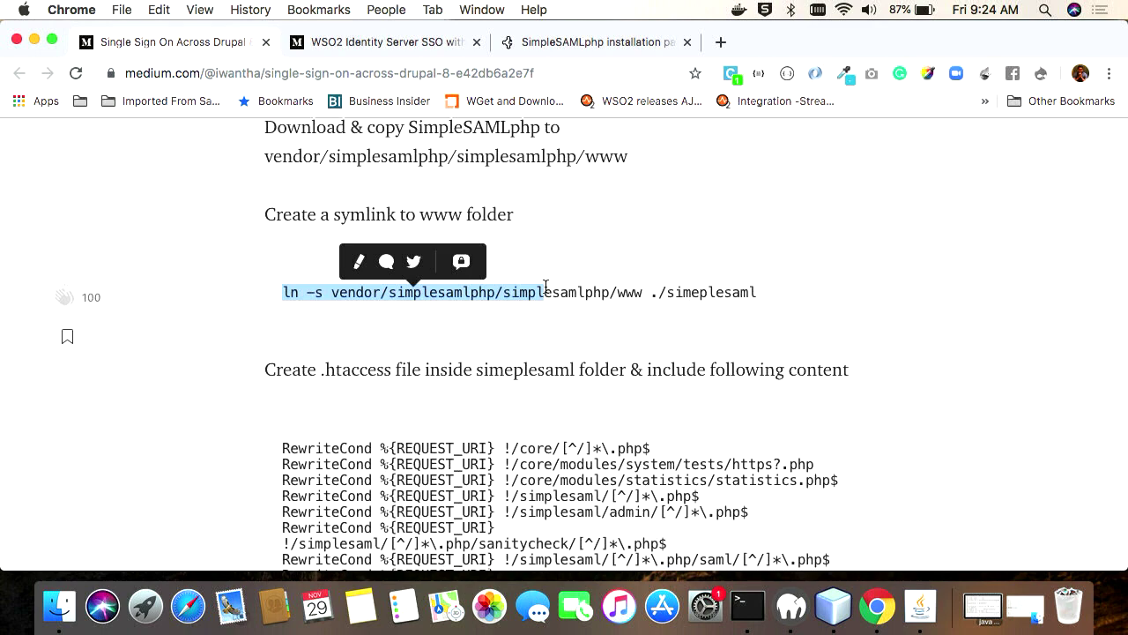
Continue to the config.php settings enable.saml20-idp and store.type
scroll(190, 439, "down", 3)
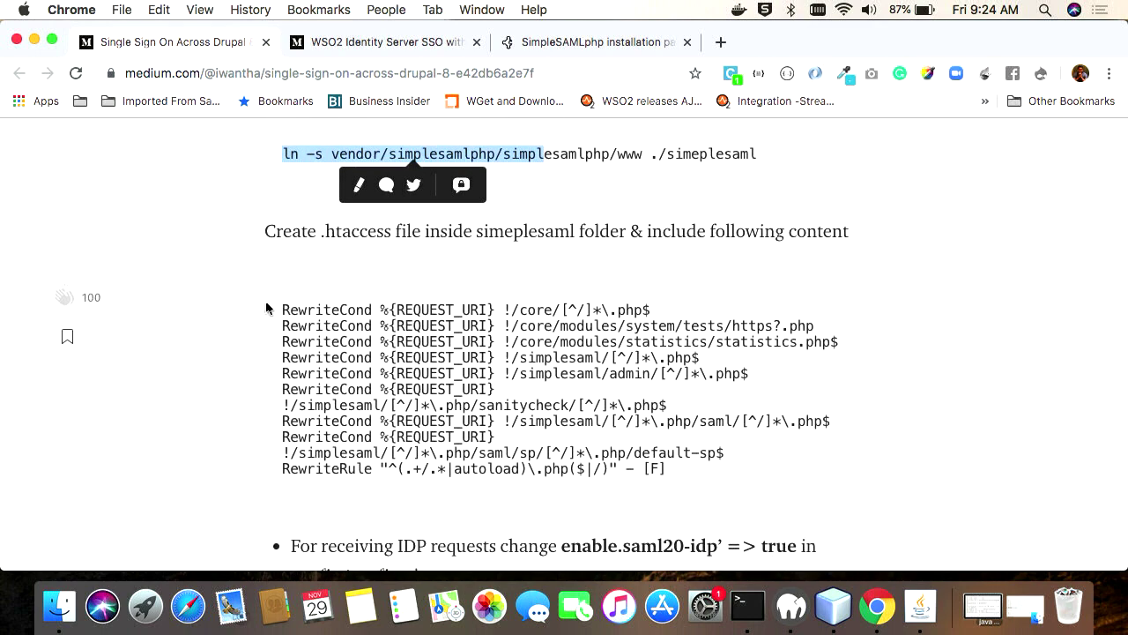
scroll(243, 343, "down", 1)
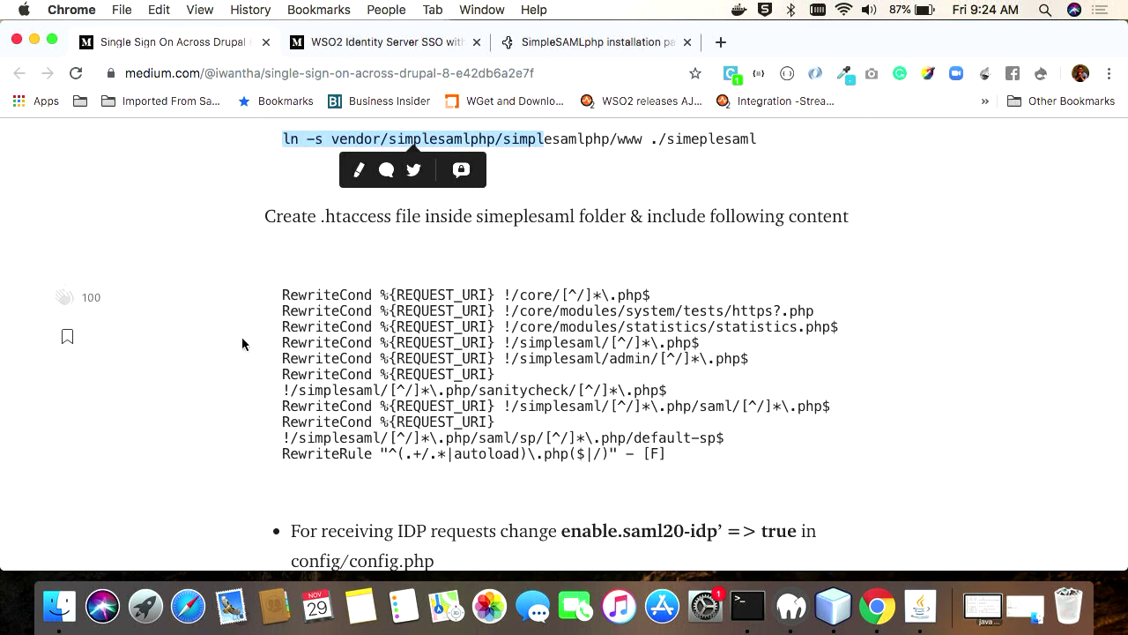
scroll(305, 344, "down", 3)
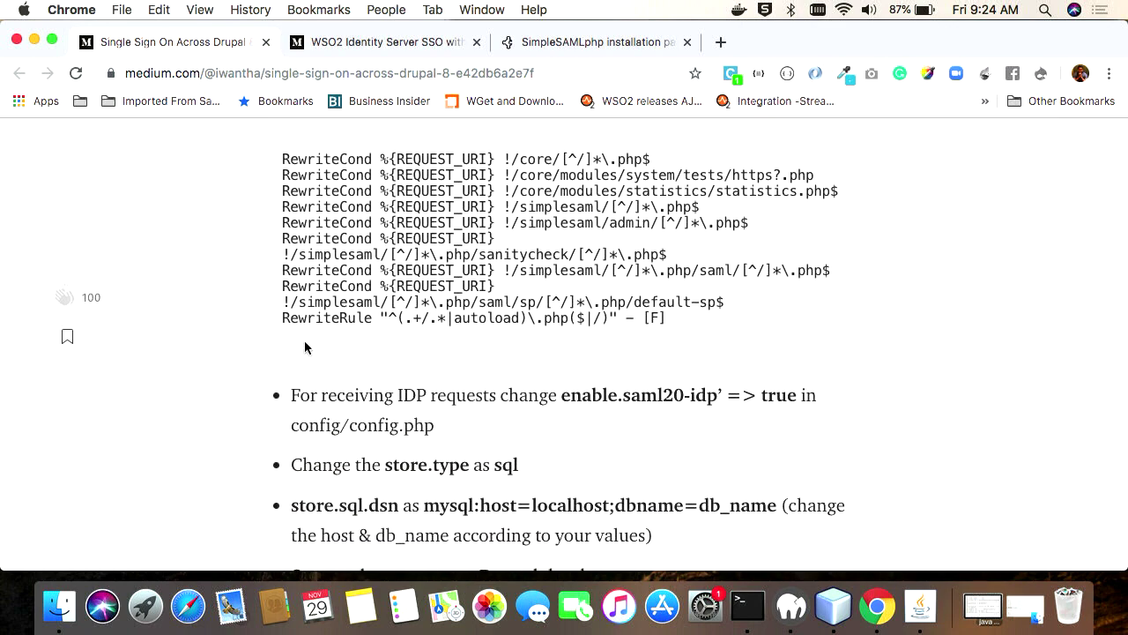
scroll(305, 347, "down", 2)
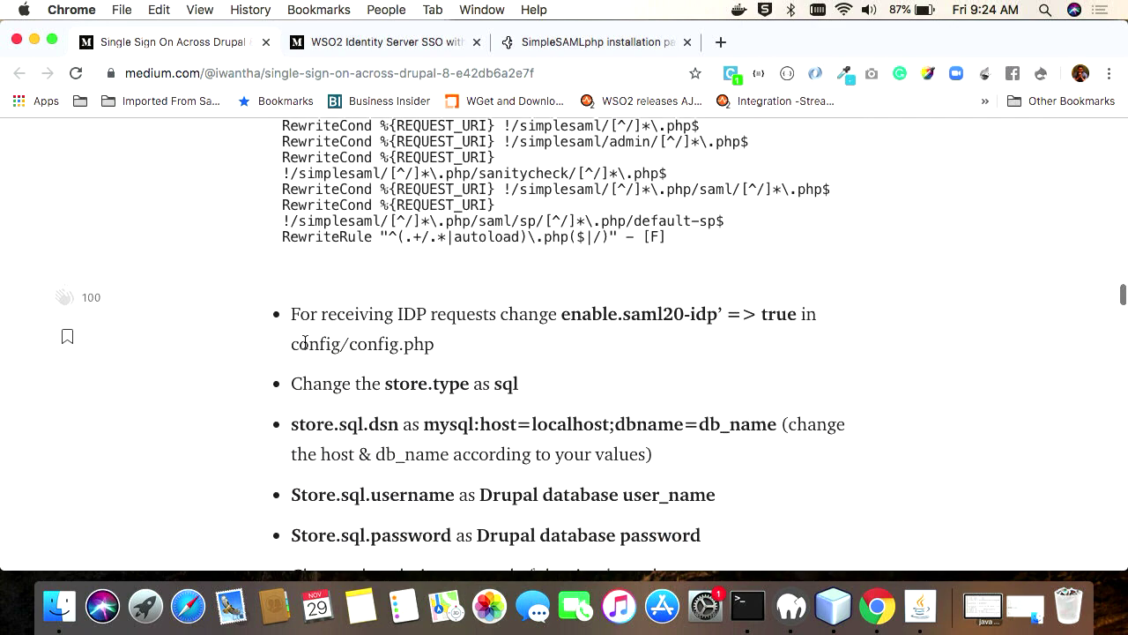
left_click_drag(559, 319, 715, 302)
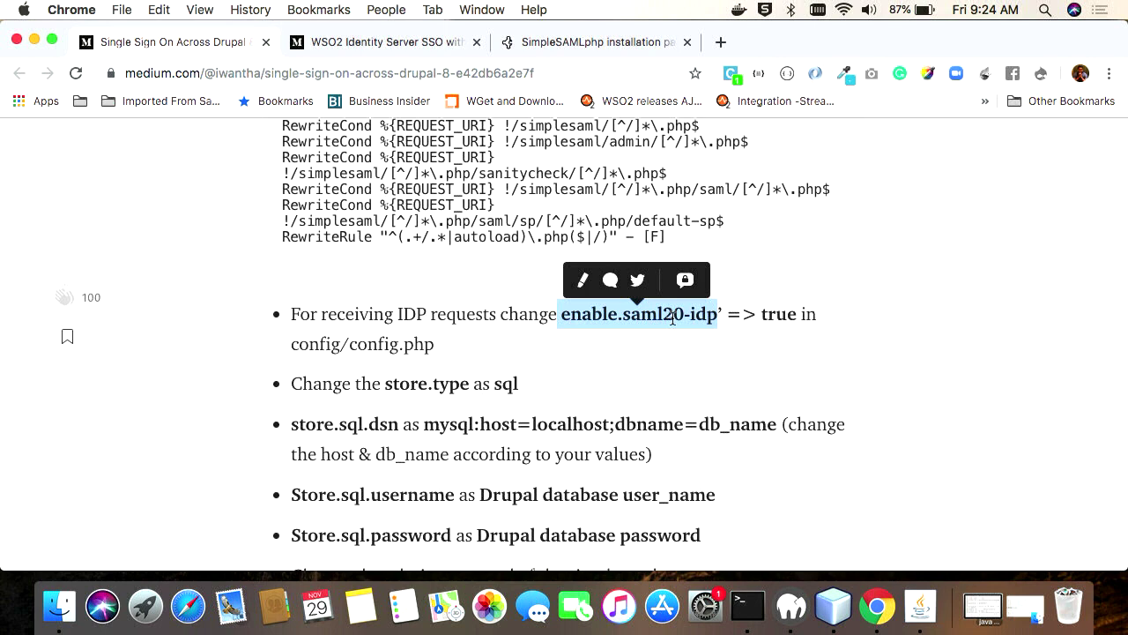
left_click(634, 370)
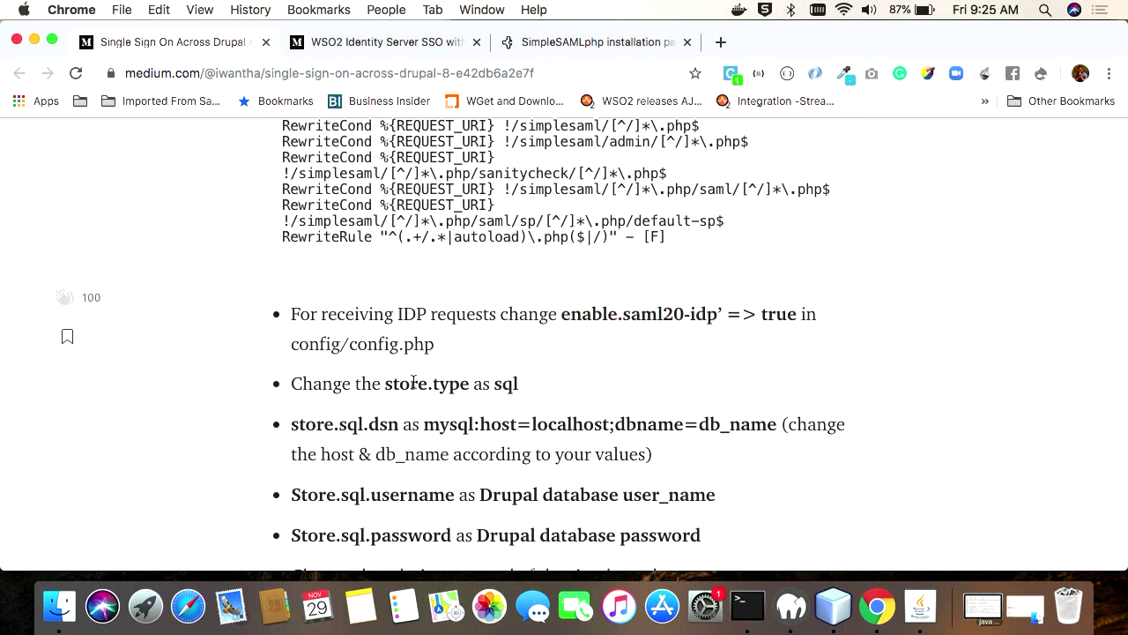
double_click(445, 382)
Close the drupal-sp config.php and expand the drupal-ip project's Source Files and vendor folder
left_click(1024, 606)
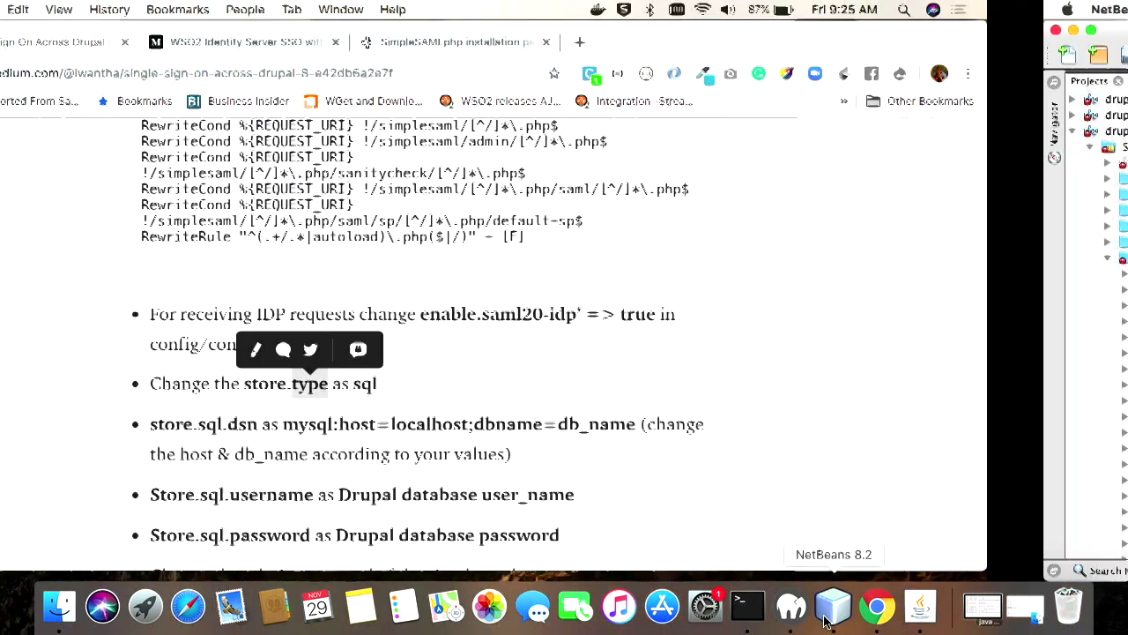
left_click(419, 80)
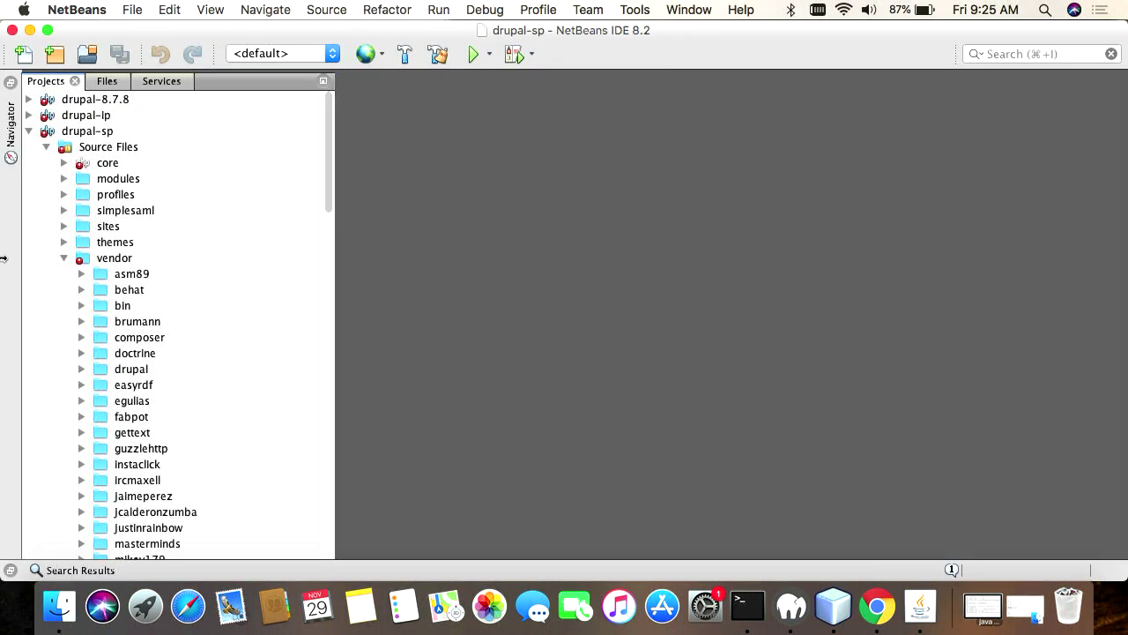
left_click(27, 130)
left_click(28, 115)
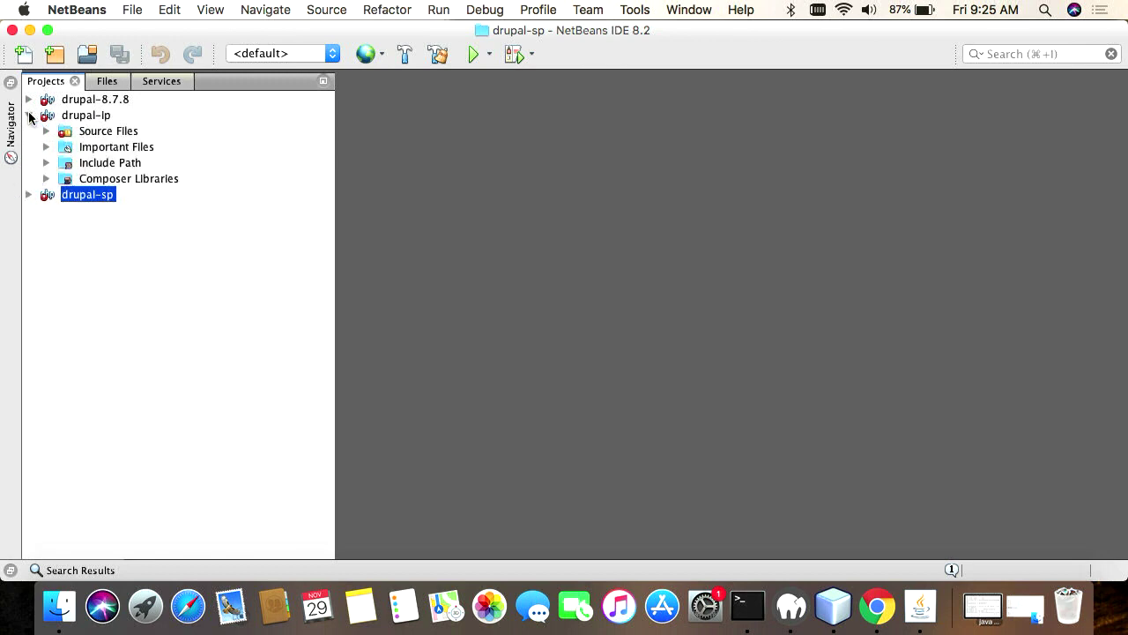
left_click(46, 131)
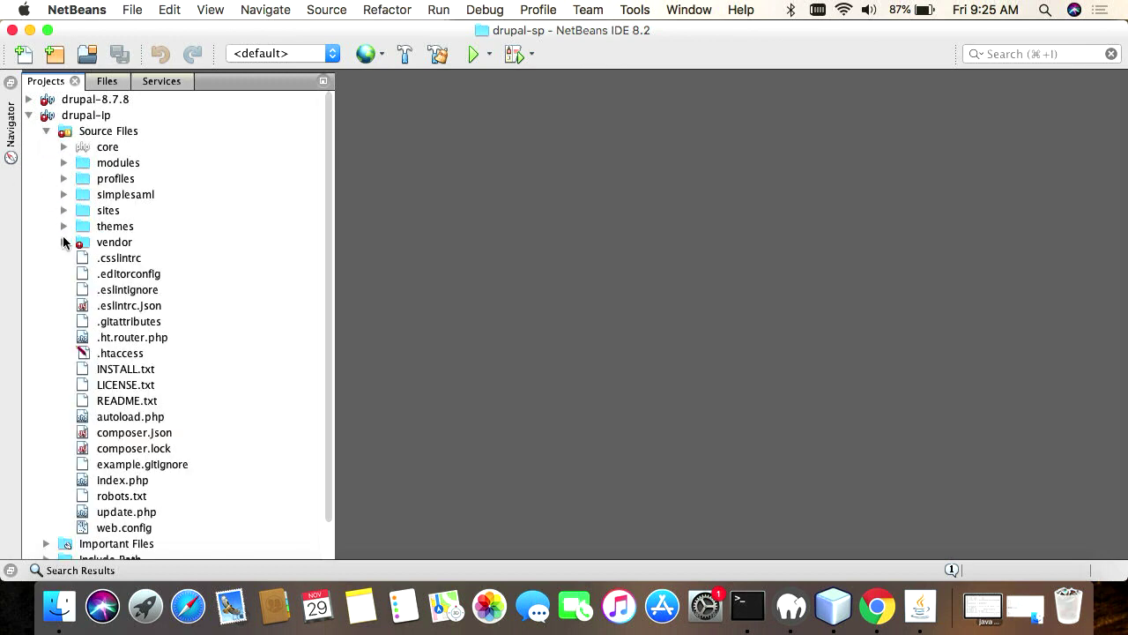
left_click(63, 242)
left_click(64, 194)
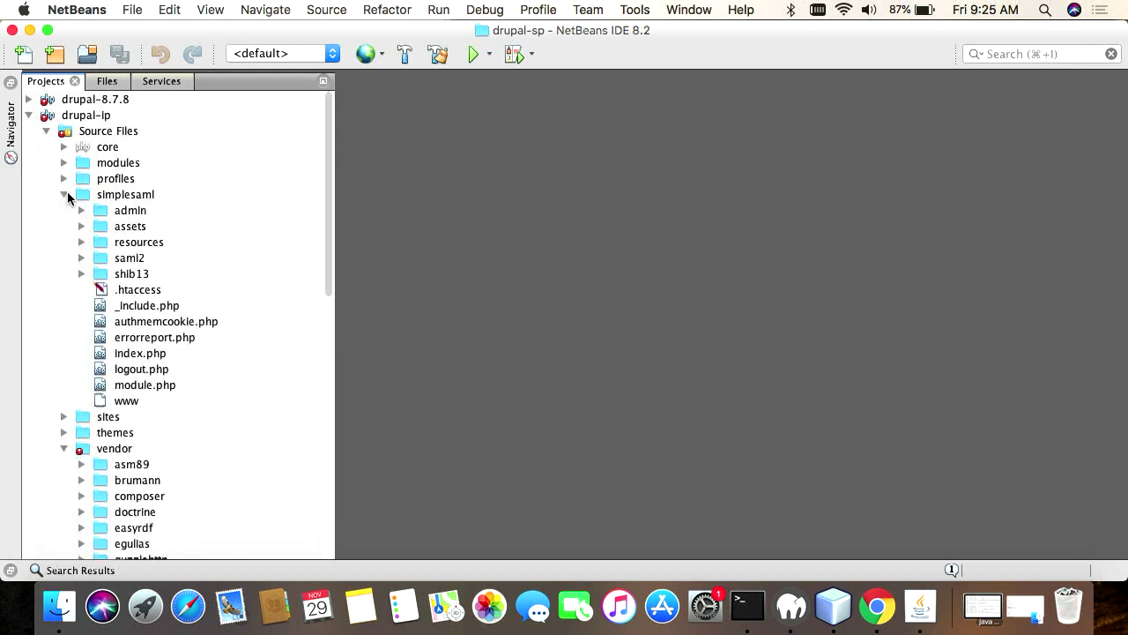
double_click(127, 291)
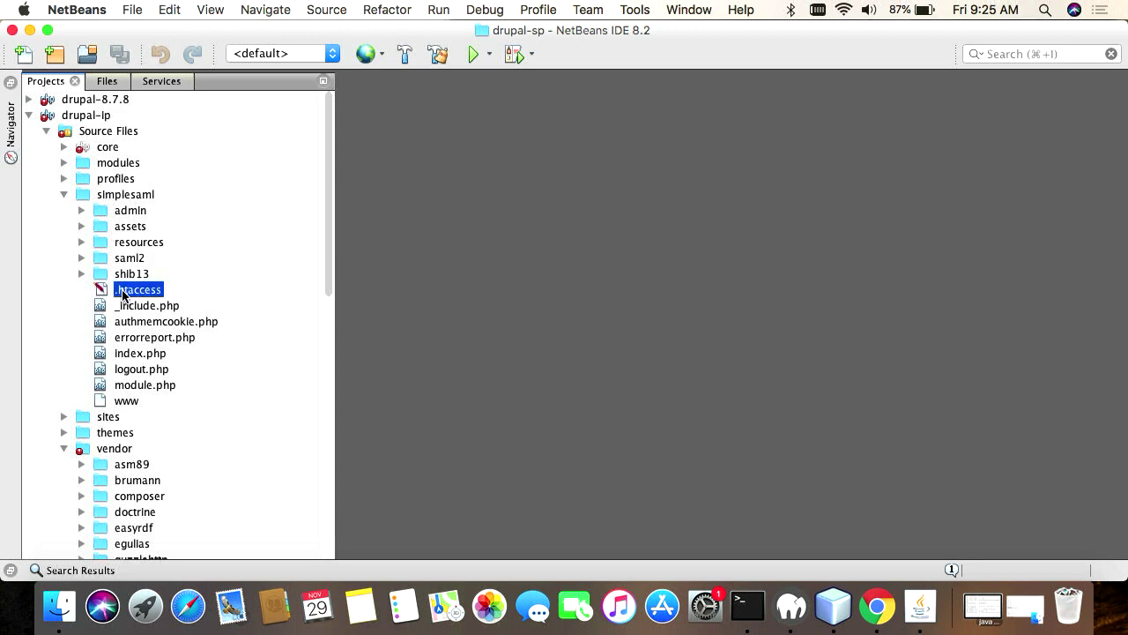
left_click(413, 81)
Expand vendor/simplesamlphp/simplesamlphp/config and open its config.php
scroll(87, 434, "down", 5)
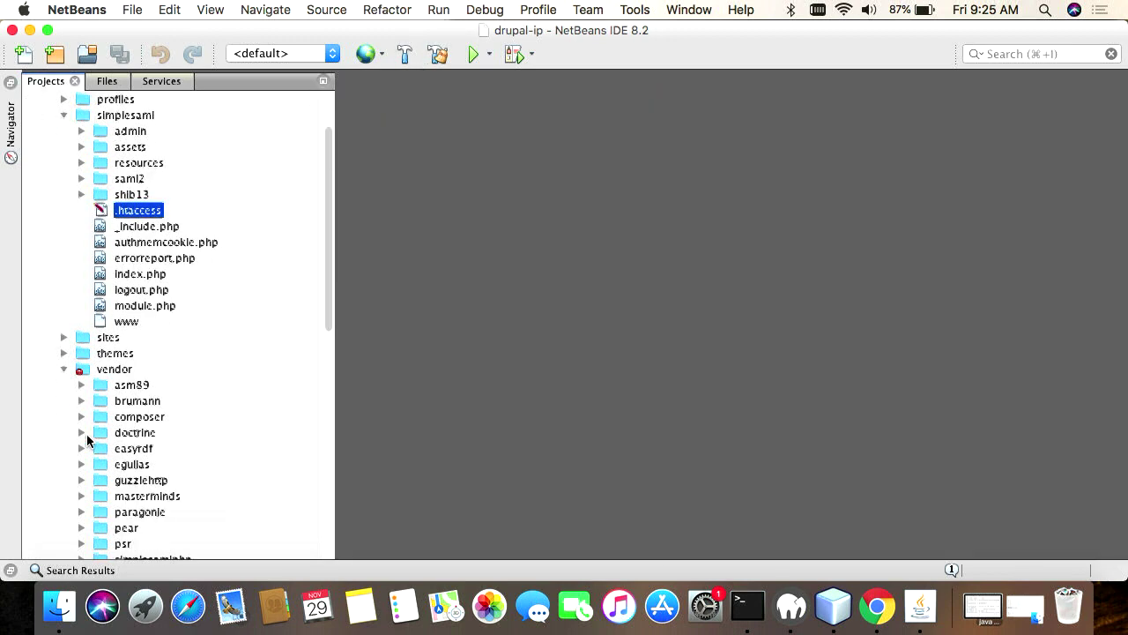
scroll(87, 434, "down", 8)
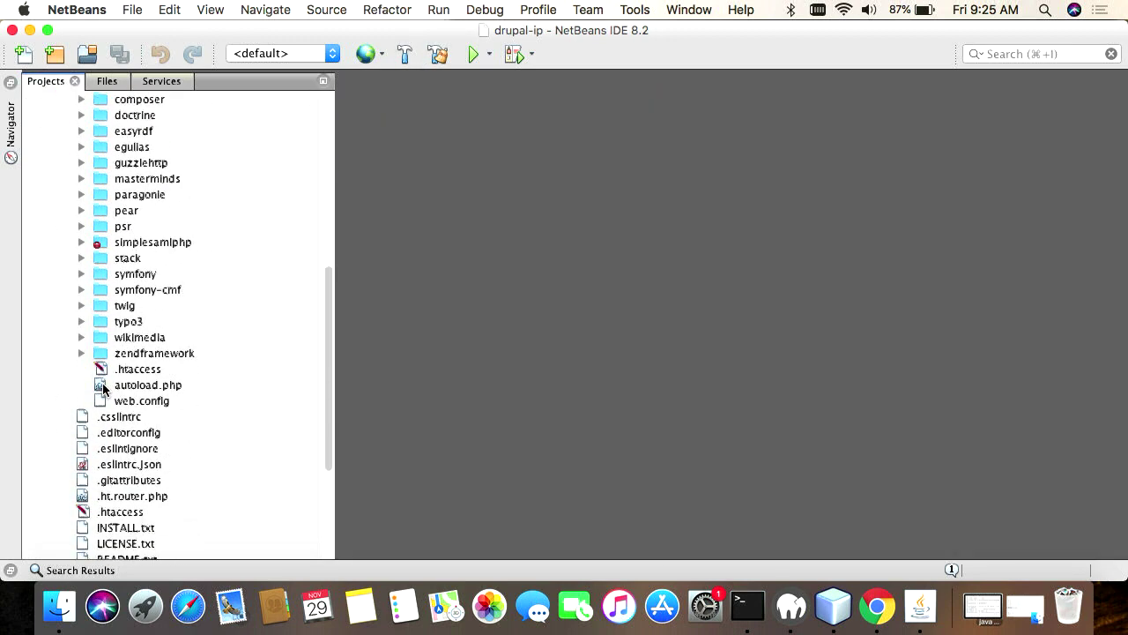
left_click(81, 241)
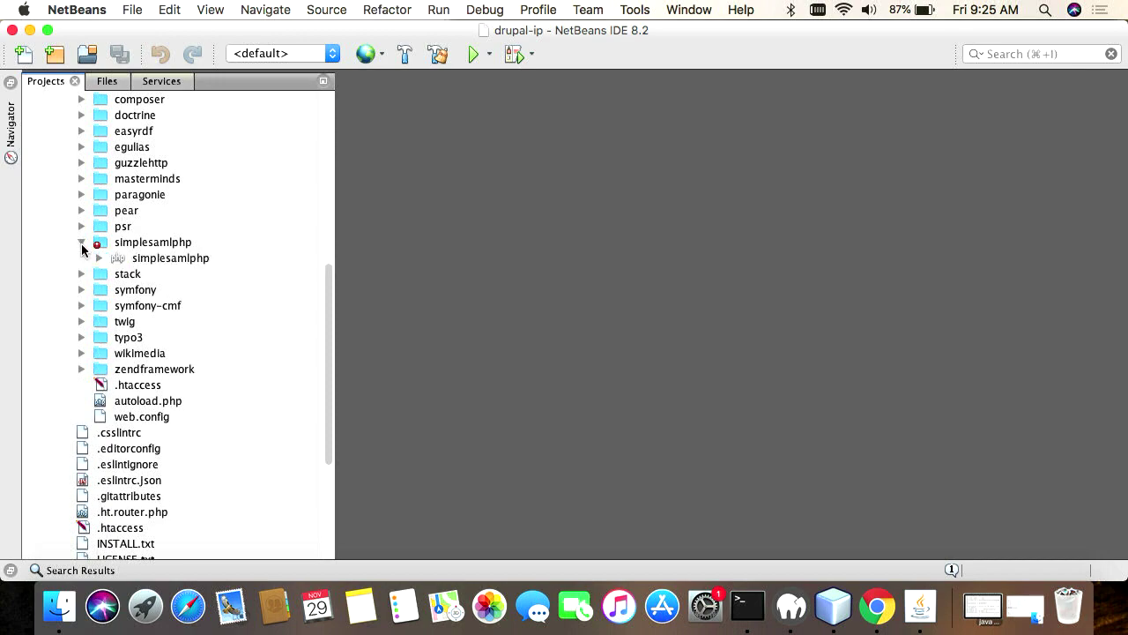
left_click(98, 257)
scroll(134, 386, "down", 9)
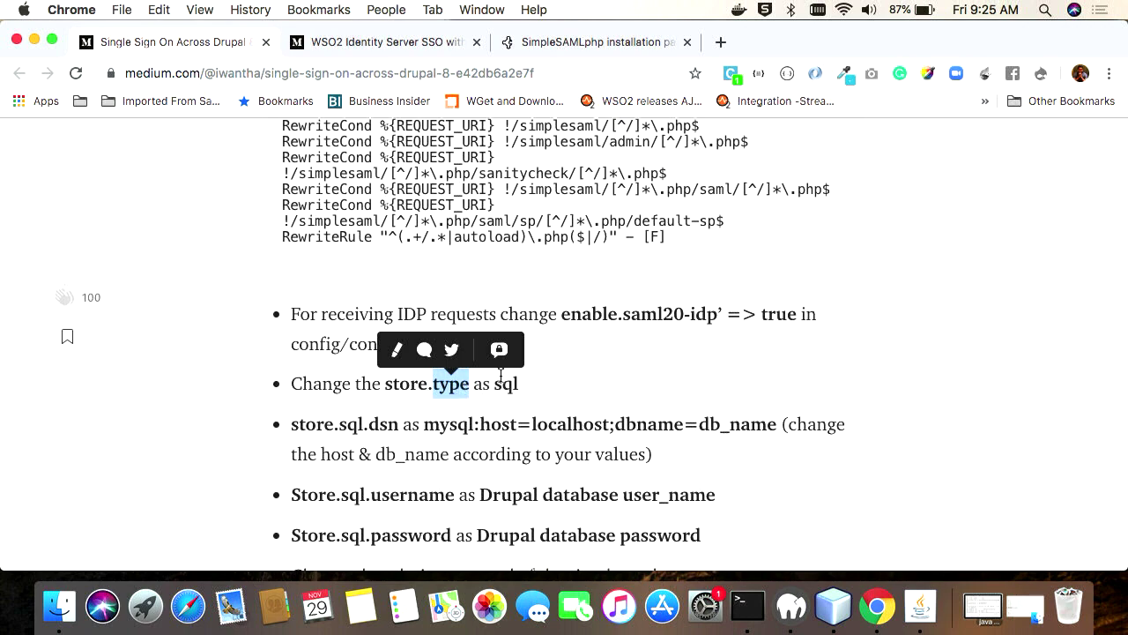
key("ctrl+Right")
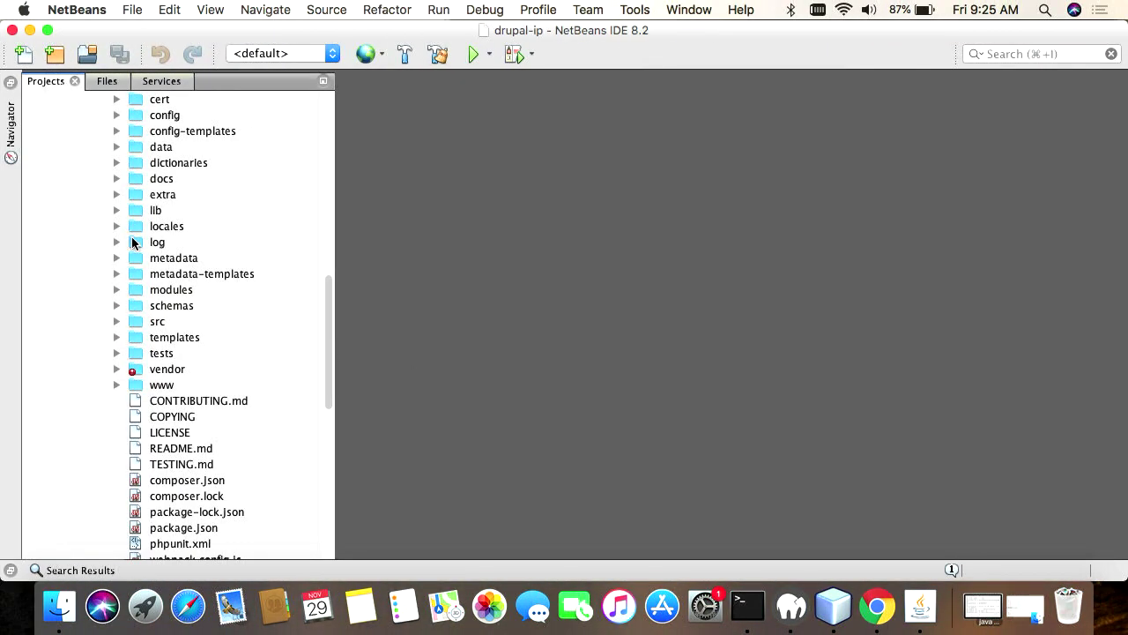
left_click(117, 115)
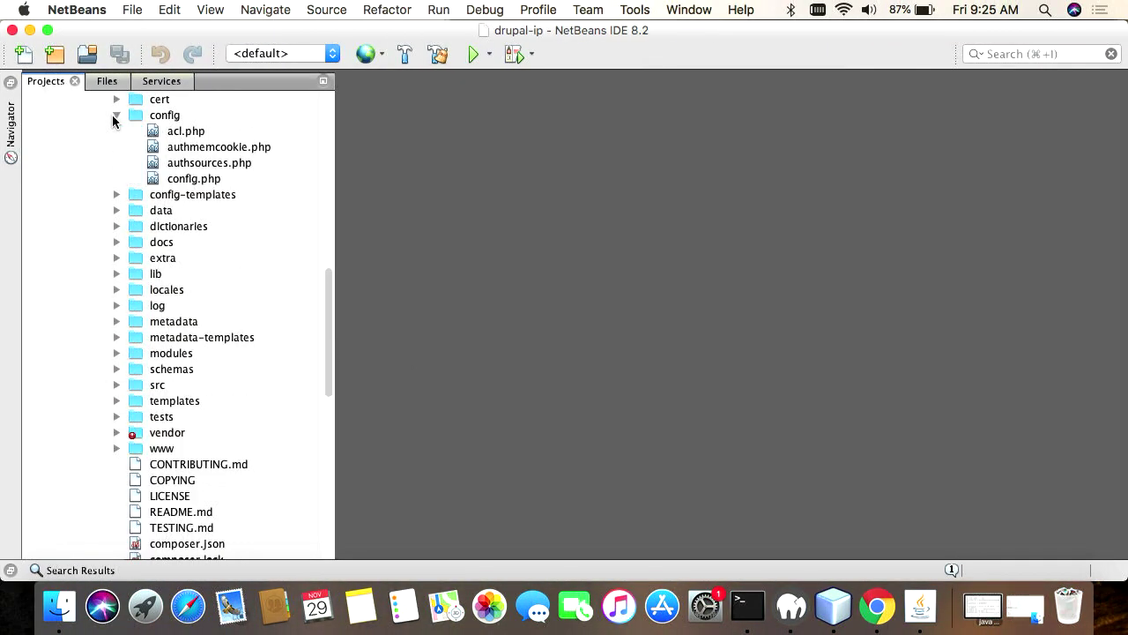
double_click(204, 180)
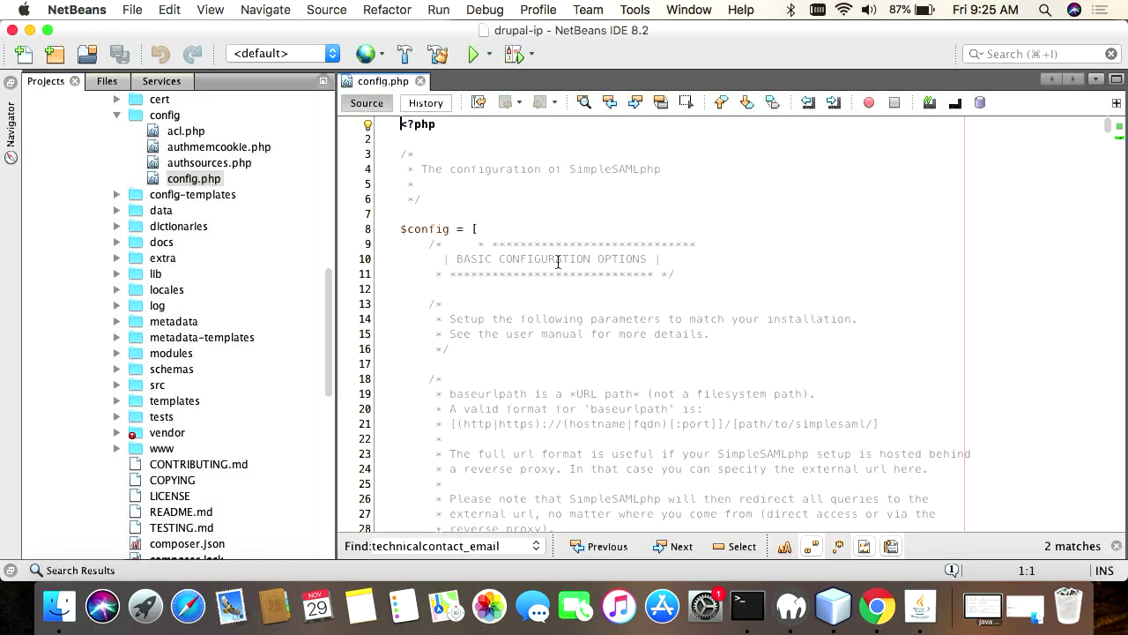
scroll(540, 304, "down", 10)
scroll(540, 304, "down", 15)
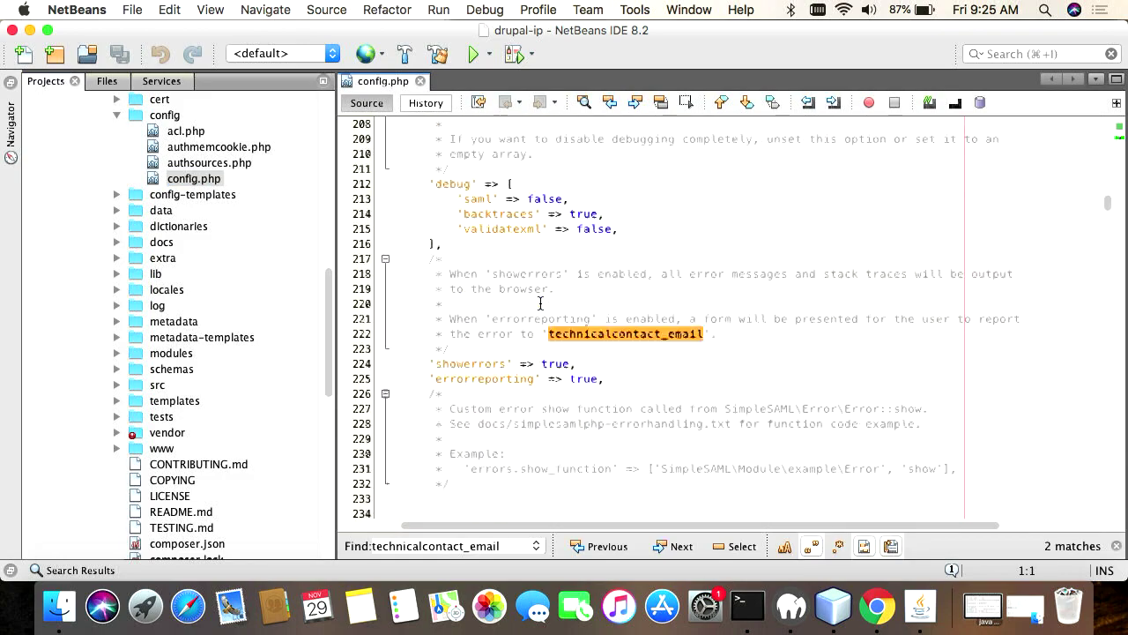
key("ctrl+Left")
Review the article's enable.saml20-idp, store.type sql, adminpassword and baseurlpath settings
scroll(333, 485, "down", 3)
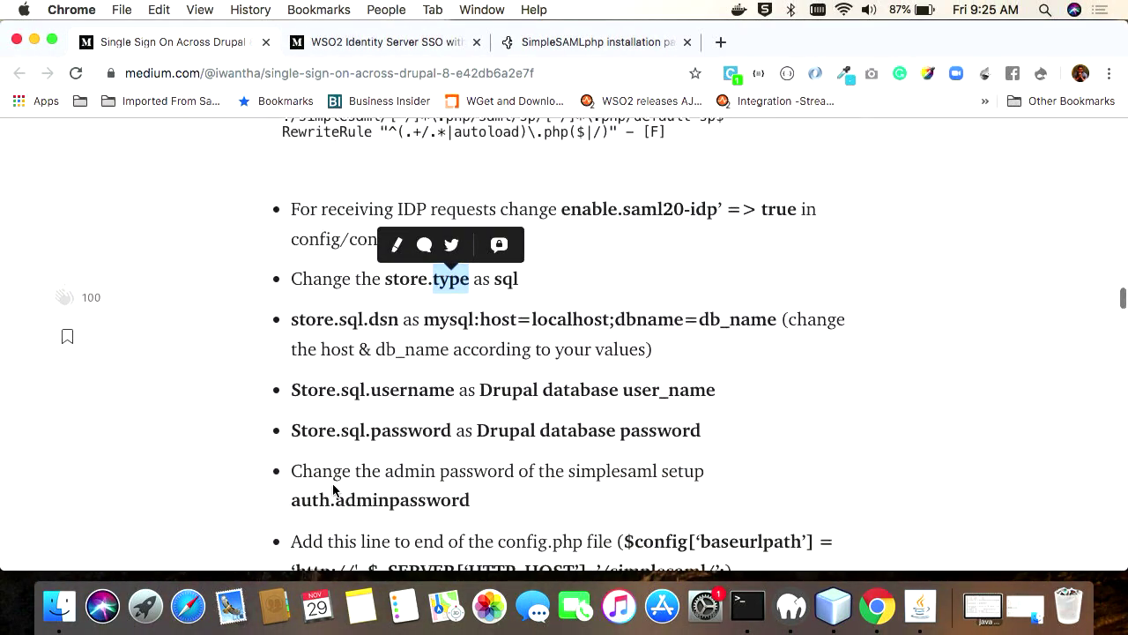
double_click(664, 203)
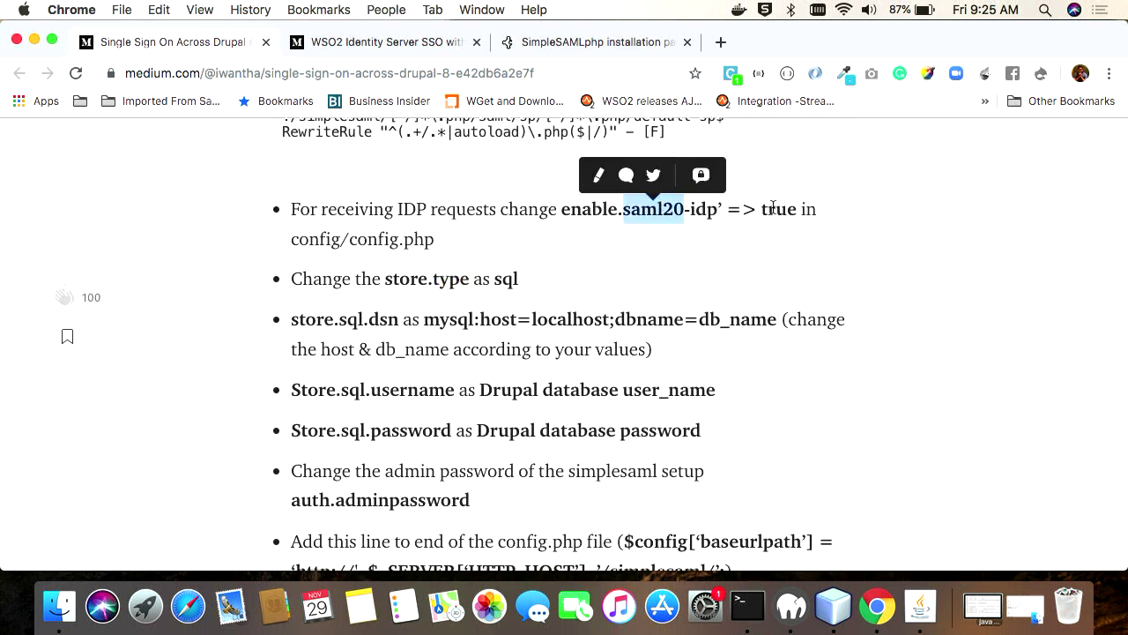
double_click(508, 278)
left_click(713, 319)
scroll(600, 378, "down", 5)
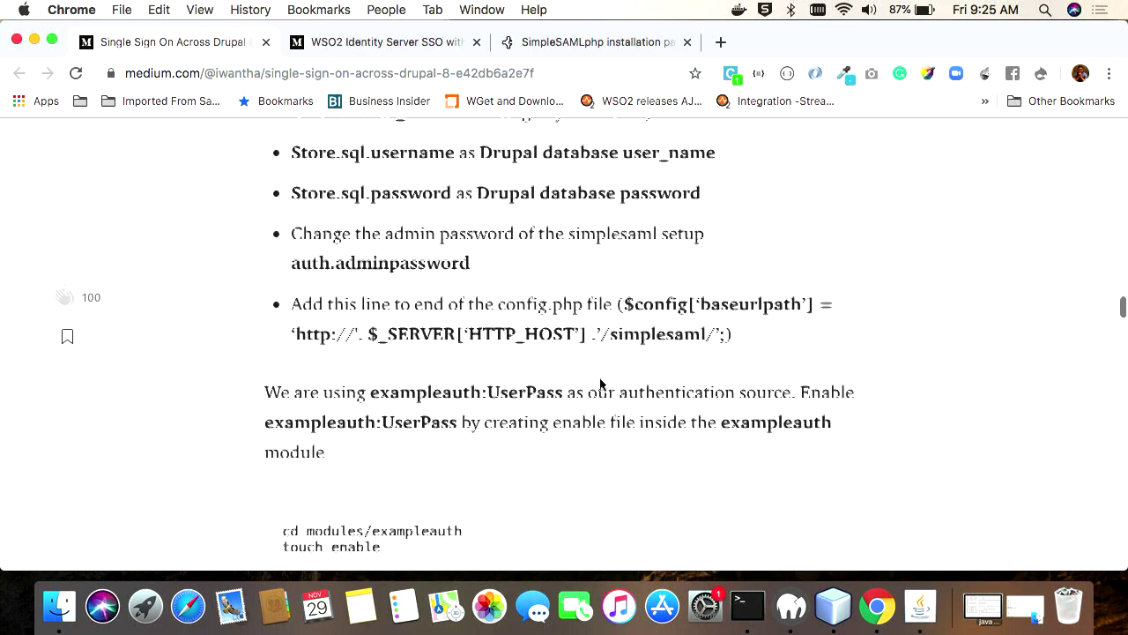
double_click(413, 255)
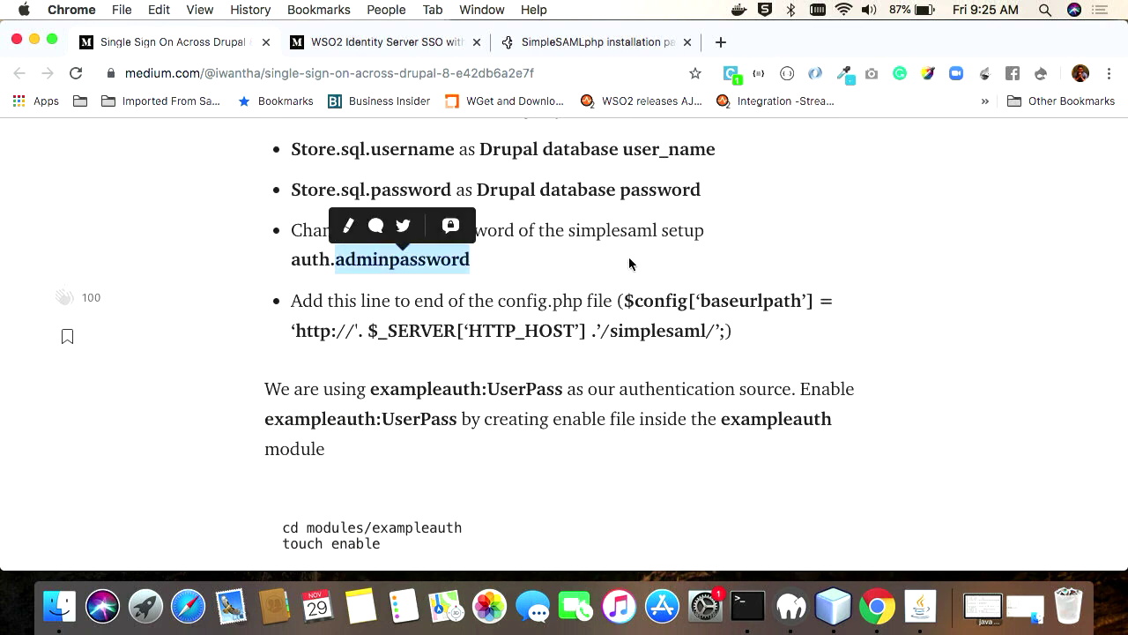
left_click_drag(626, 300, 716, 328)
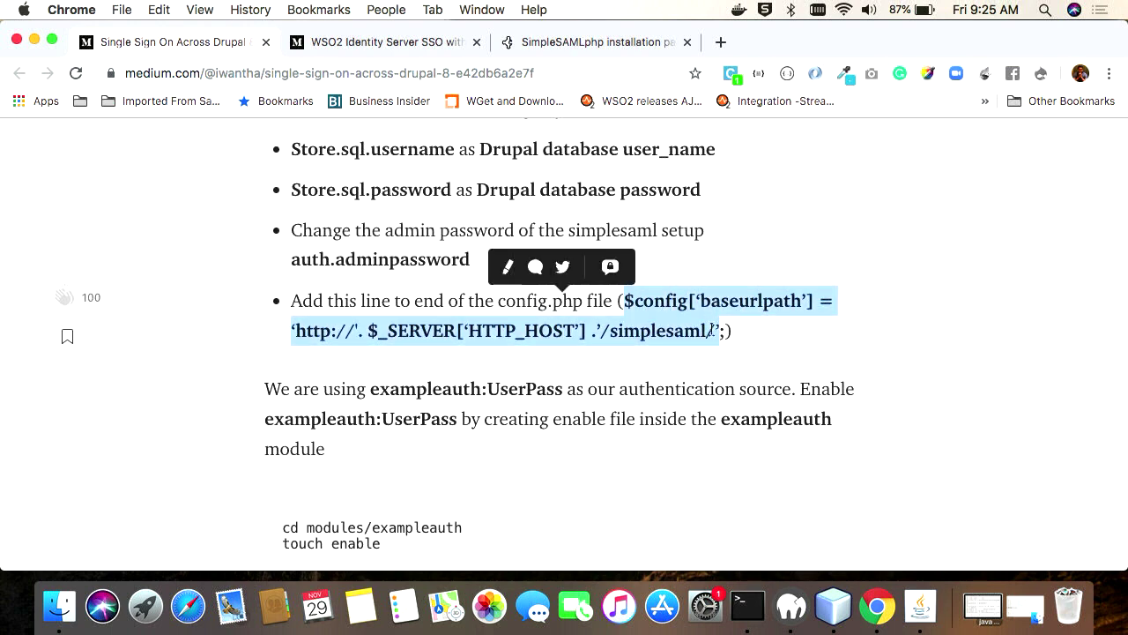
Scroll on to the exampleauth:UserPass step and highlight that text
scroll(608, 417, "down", 2)
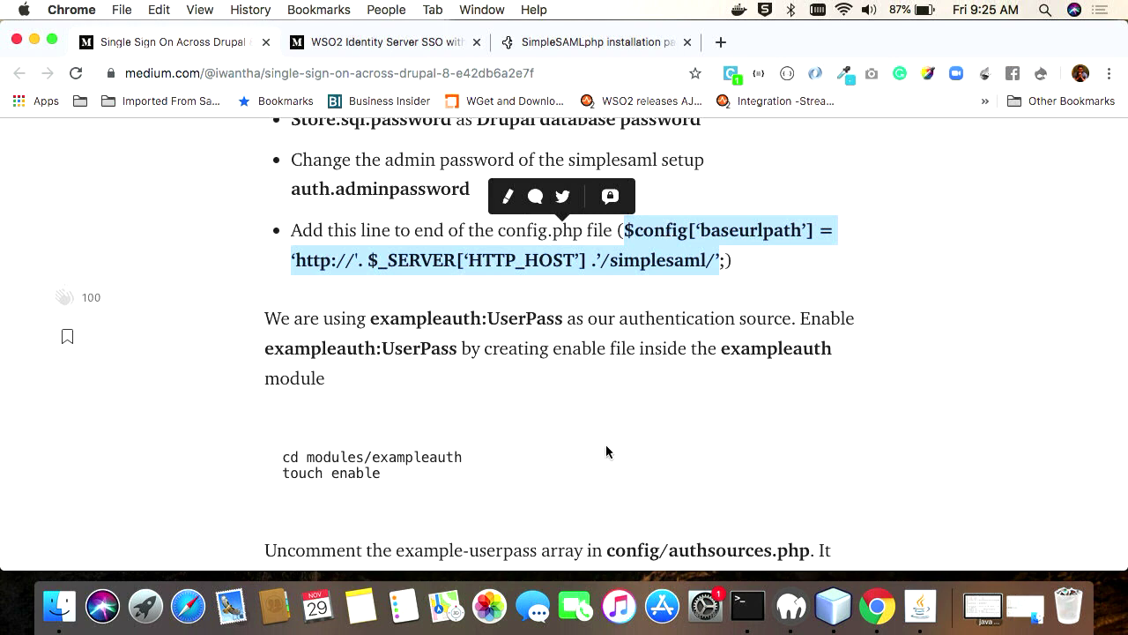
scroll(605, 445, "down", 2)
left_click(371, 287)
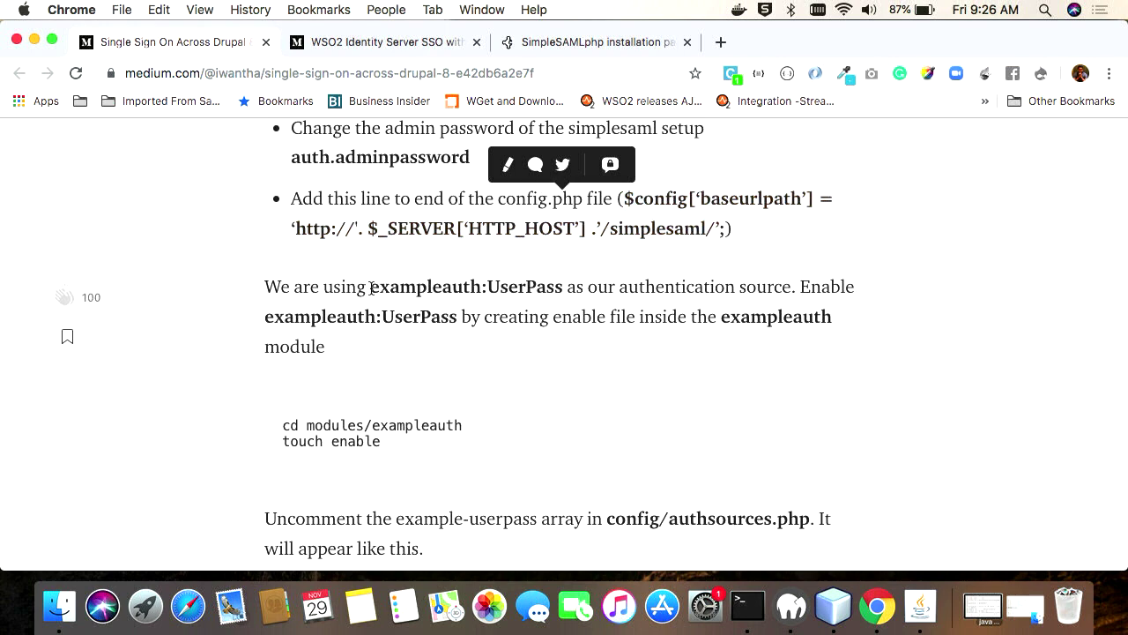
left_click_drag(372, 288, 534, 291)
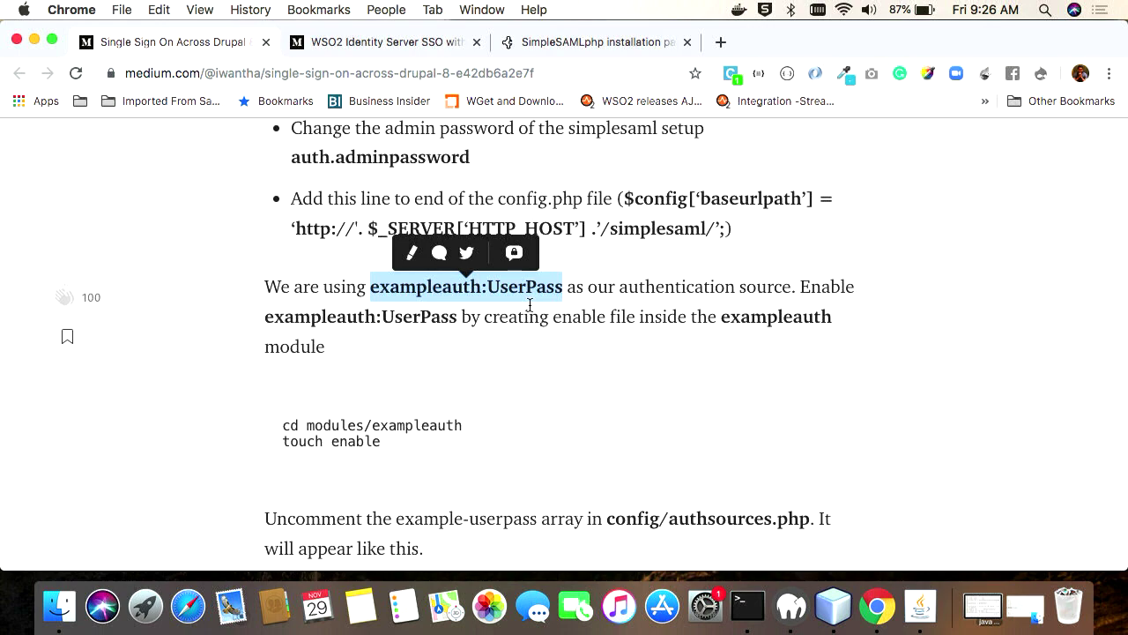
Go up five folders from cert with cd .. and enter the drupal-ip site folder
left_click(747, 607)
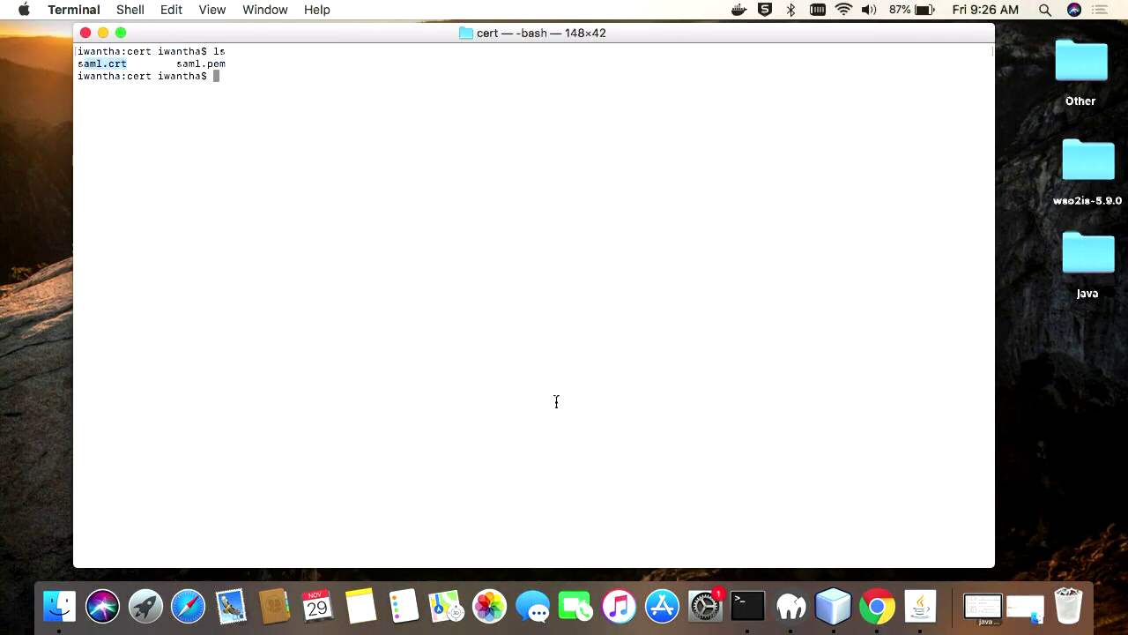
type("cd ..")
key("Return")
type("cd ..")
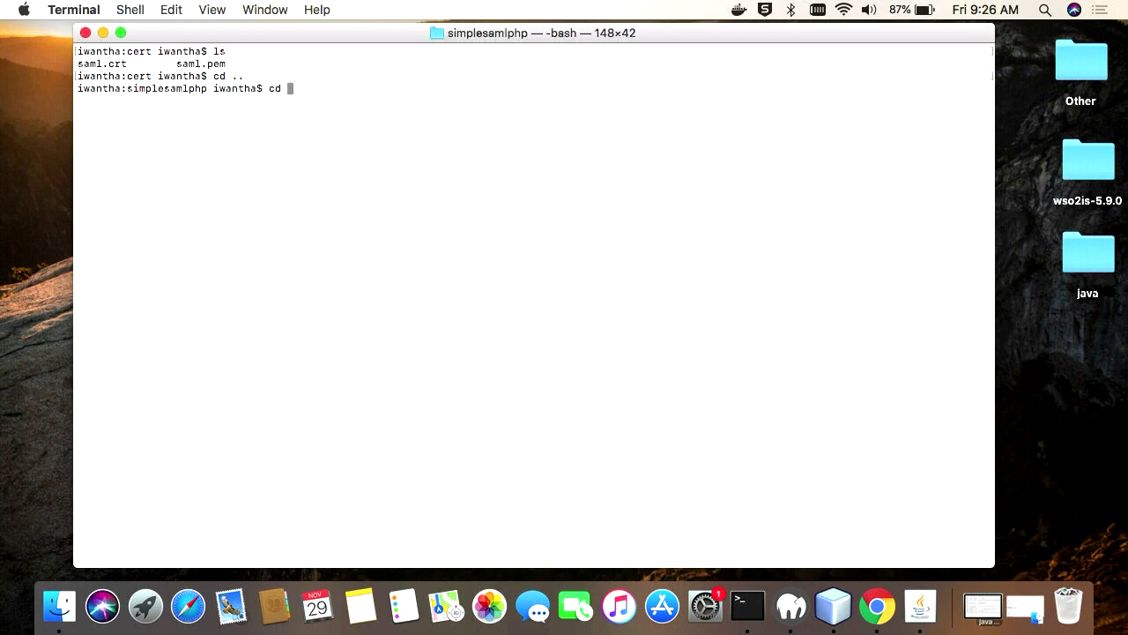
key("Return")
type("cd ..")
key("Return")
type("cd ..")
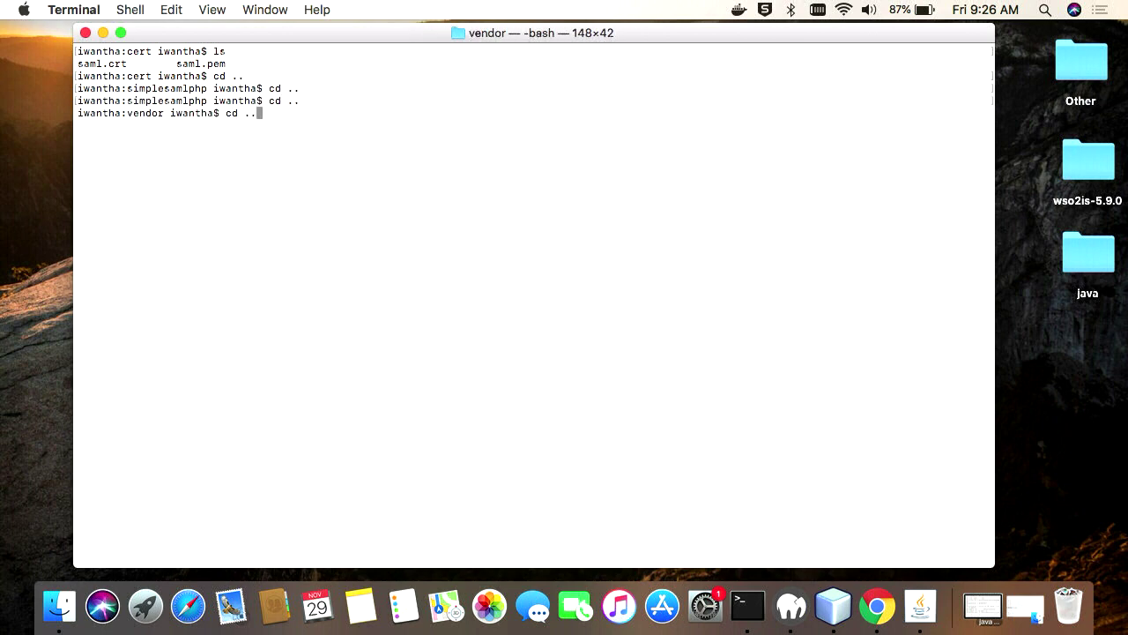
key("Return")
type("cd ..")
key("Return")
type("cd dr")
key("Tab")
type("ip/")
key("Return")
Clear the terminal and change into drupal-ip's vendor/simplesamlphp/simplesamlphp/modules folder
type("clear")
key("Return")
type("cd ve")
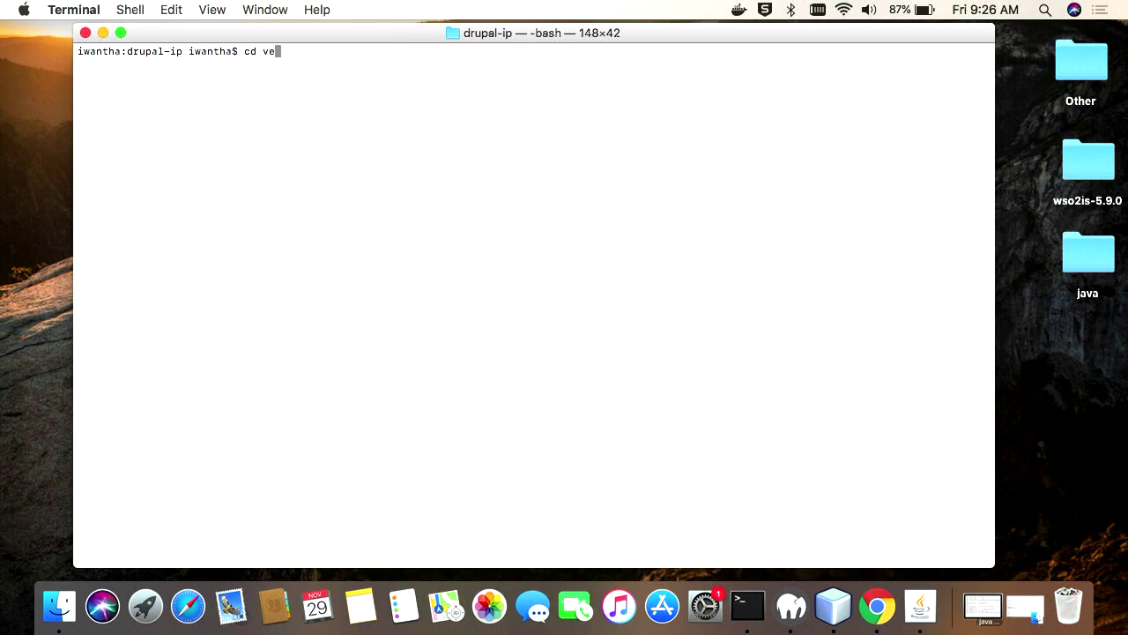
key("Tab")
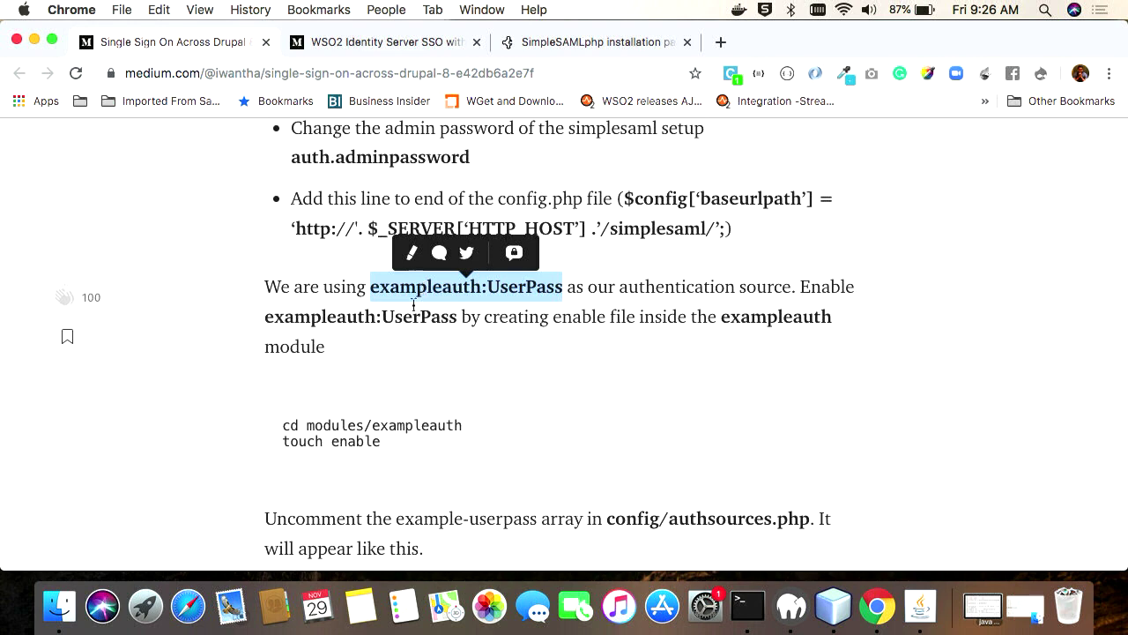
double_click(339, 426)
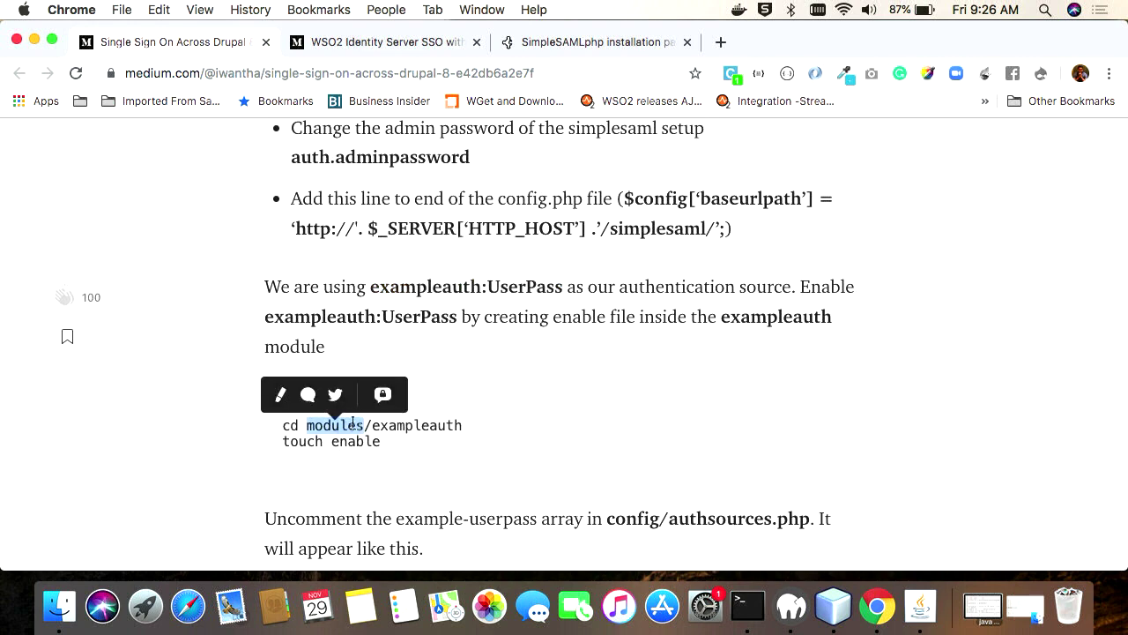
left_click(401, 423)
double_click(401, 424)
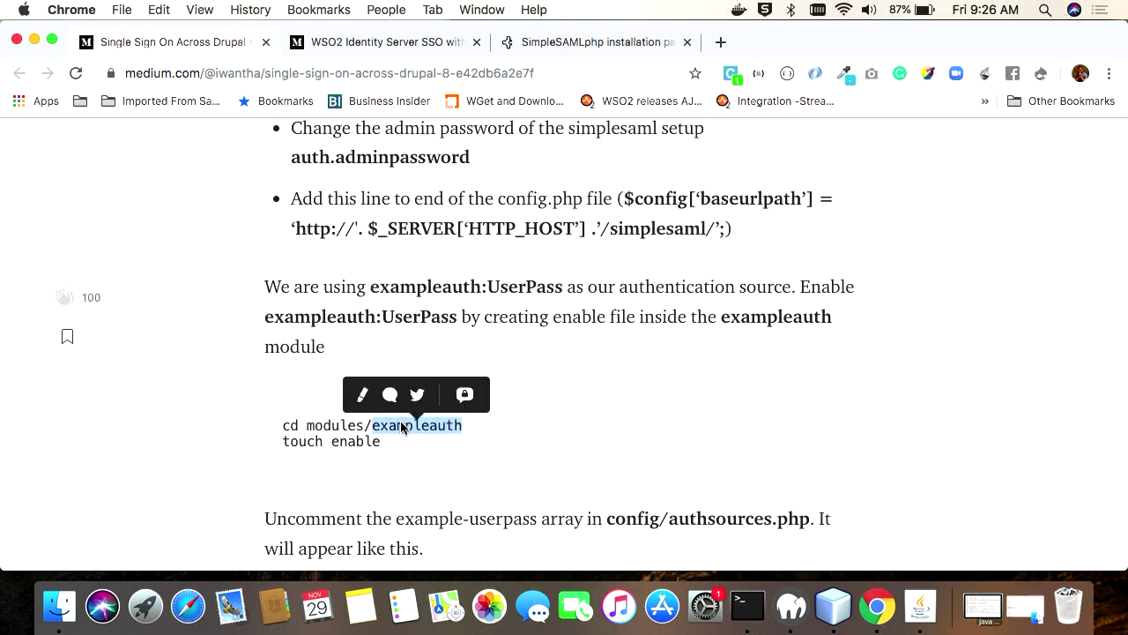
double_click(335, 441)
left_click(747, 605)
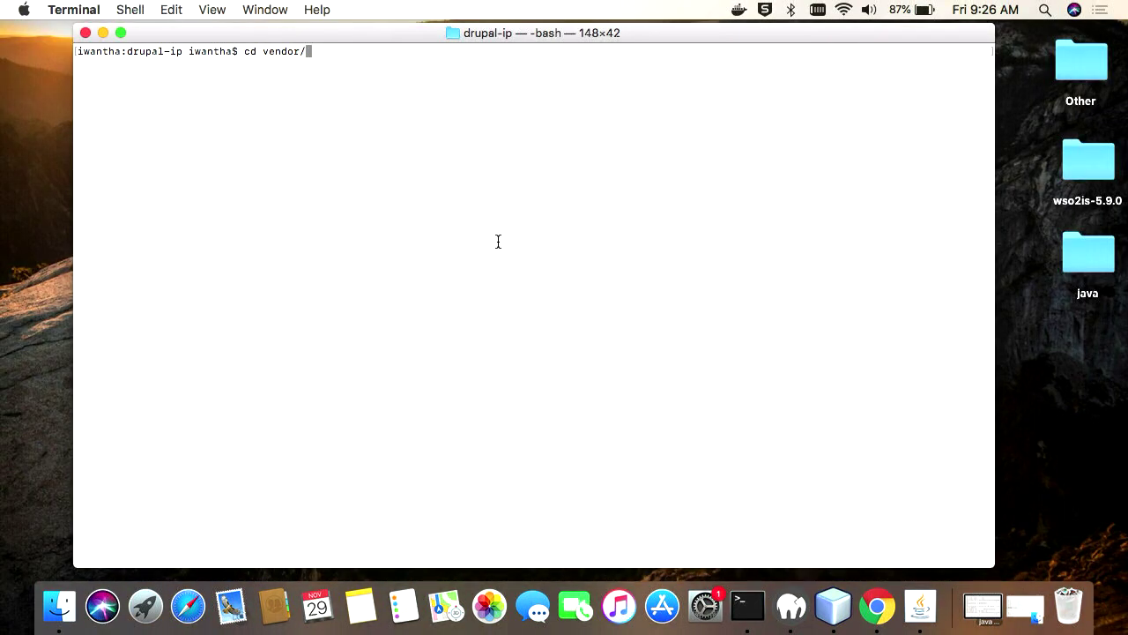
type("sim")
type("samlphp/")
key("Tab")
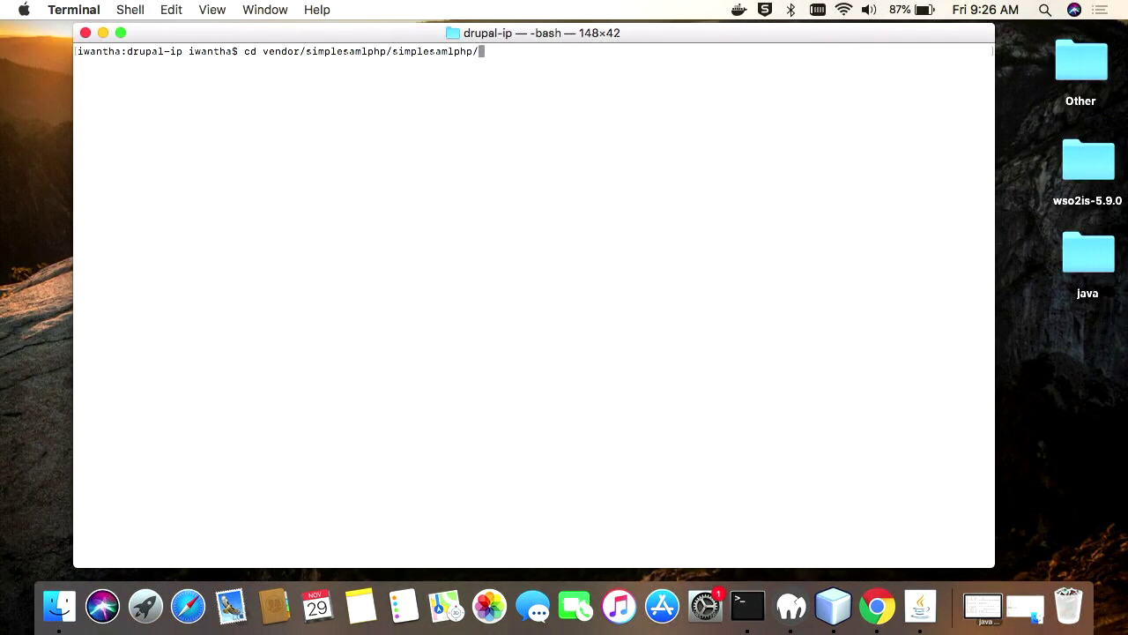
type("mo")
key("Tab")
key("Return")
List the available SimpleSAMLphp modules with ls
type("les/")
key("Return")
type("ls")
key("Return")
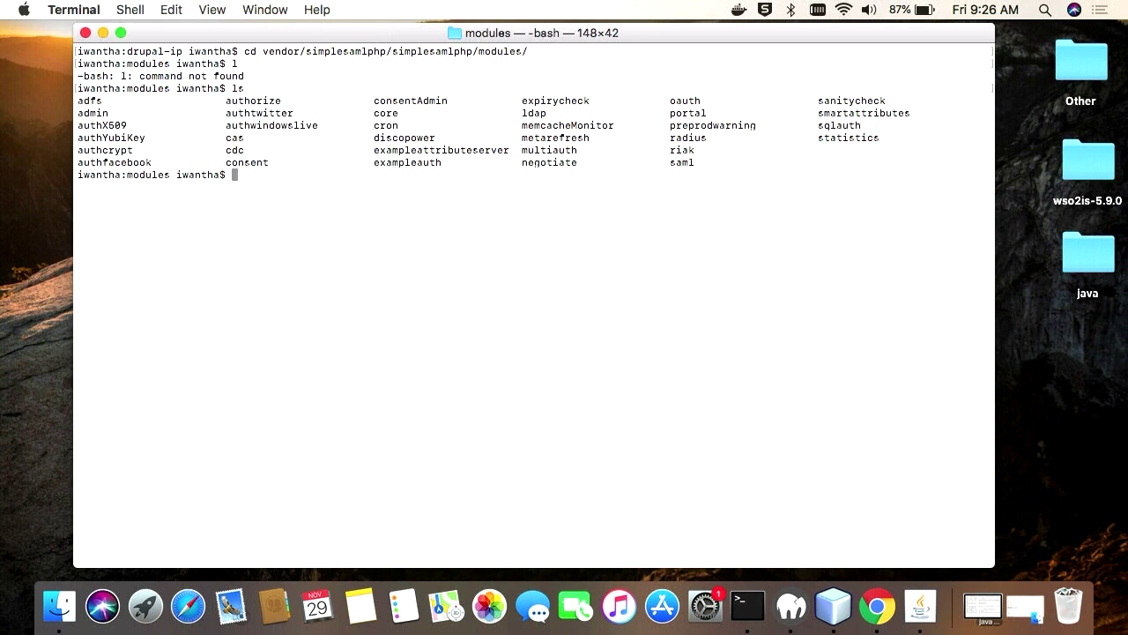
Enter the exampleauth module and confirm its listing includes an enable file
type("cd exa")
key("Tab")
type("u")
key("Tab")
key("Return")
type("ls")
key("Return")
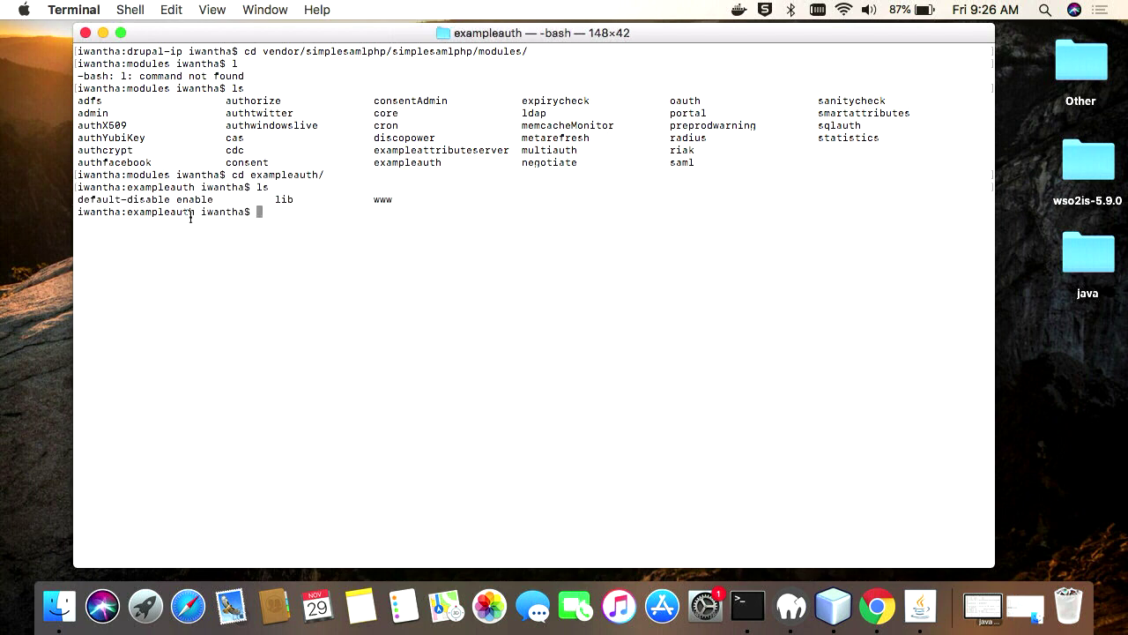
double_click(197, 199)
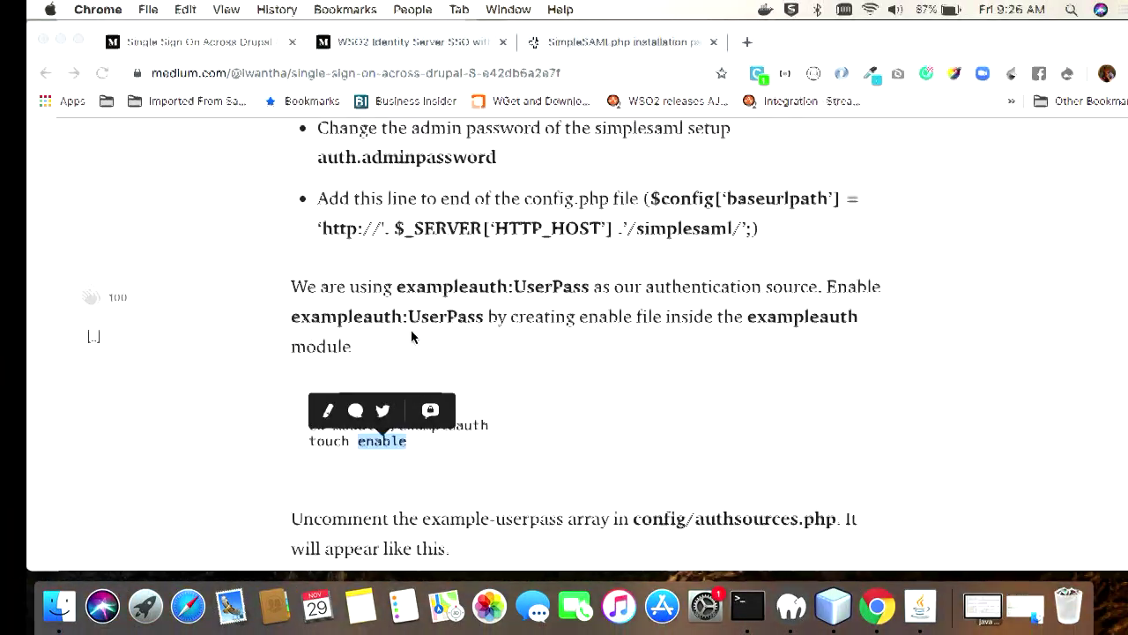
Open config/authsources.php in the NetBeans editor, as the tutorial mentions
scroll(410, 336, "down", 5)
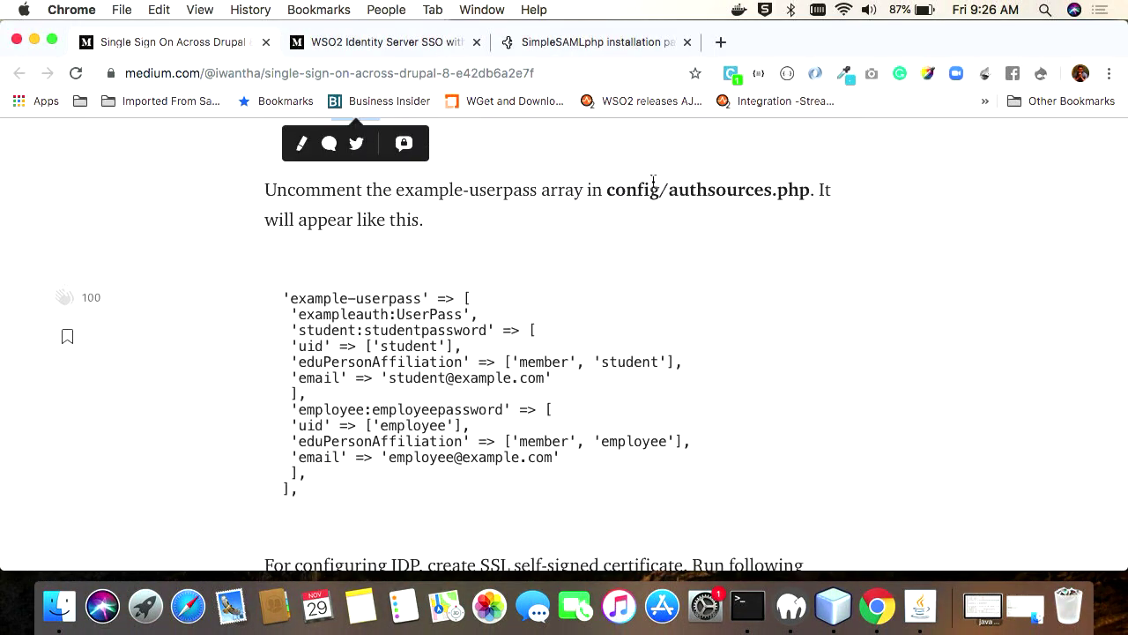
double_click(714, 189)
left_click(834, 606)
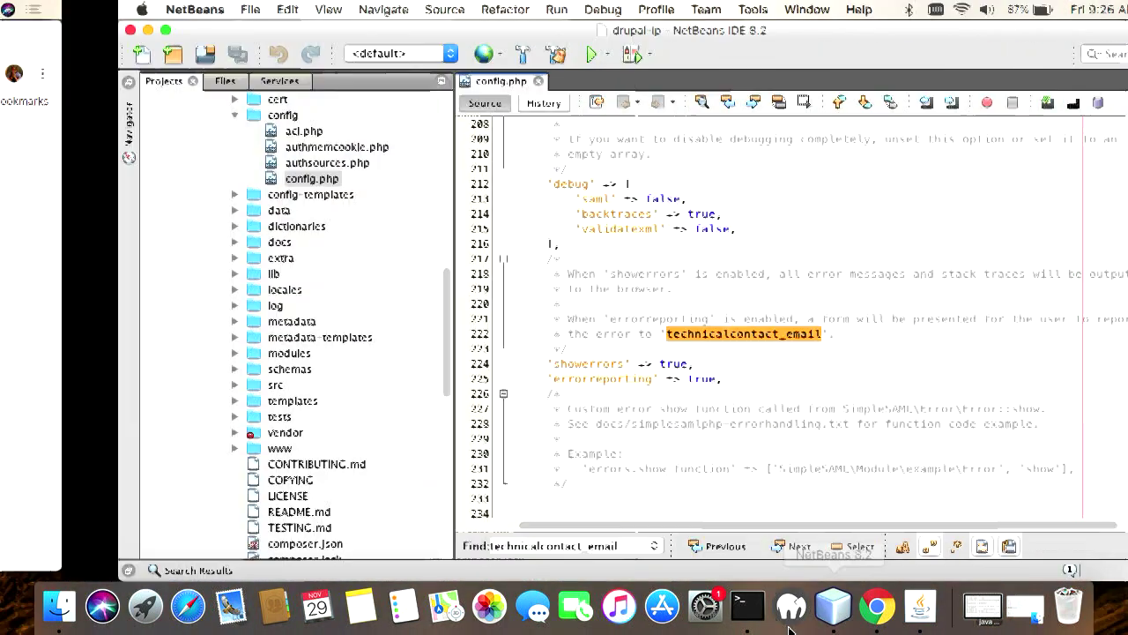
double_click(209, 166)
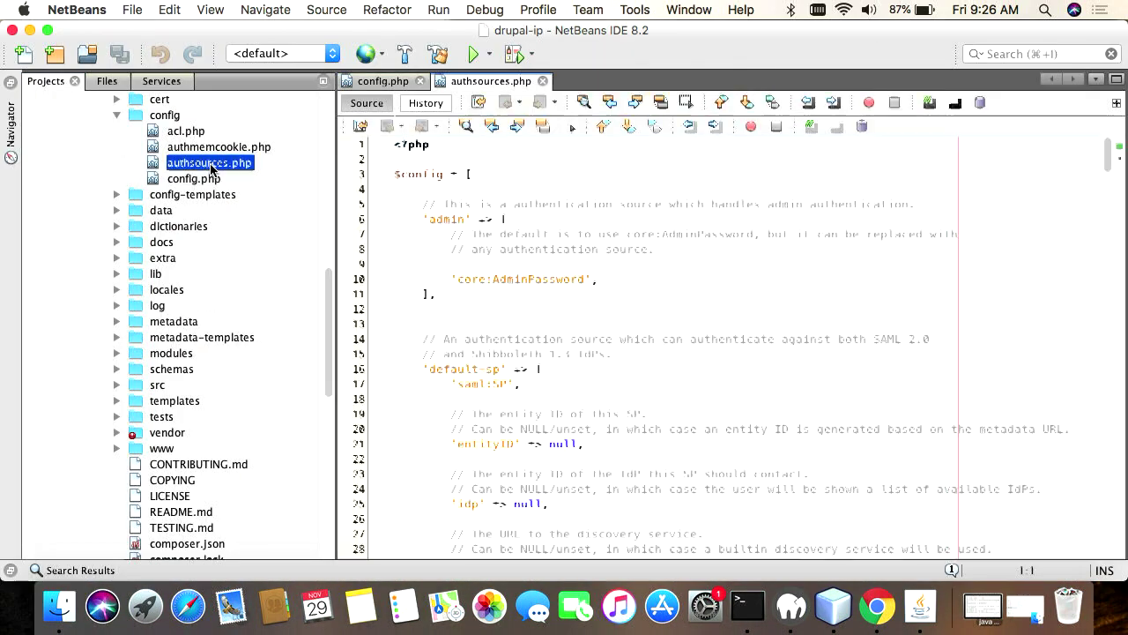
Check that the example-userpass block with student and employee accounts is uncommented
scroll(559, 186, "down", 3)
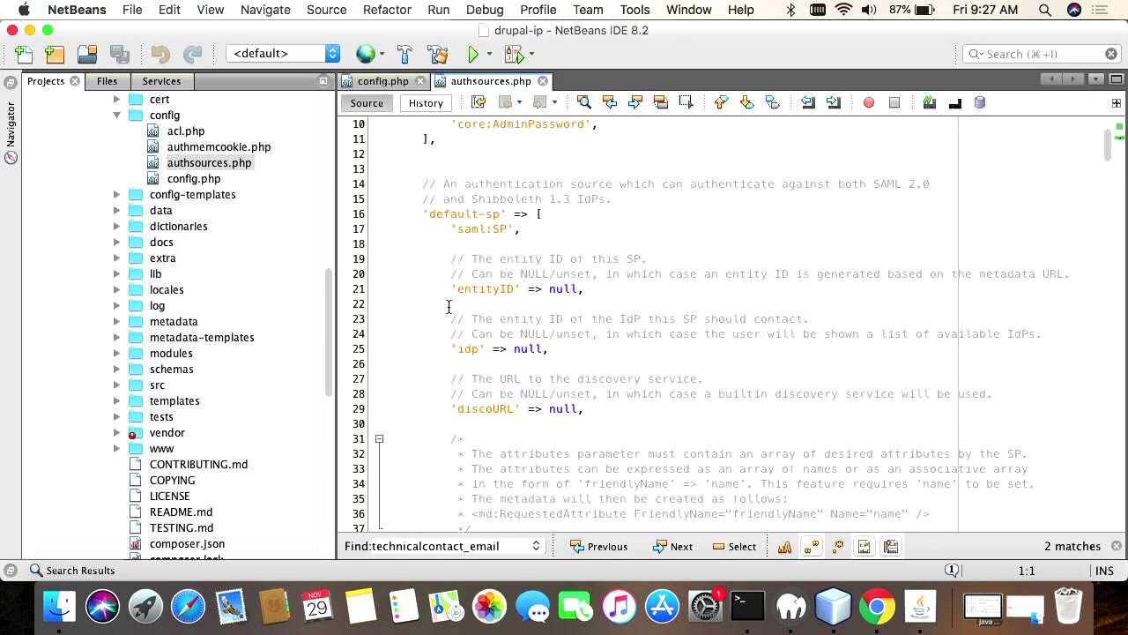
scroll(449, 306, "down", 20)
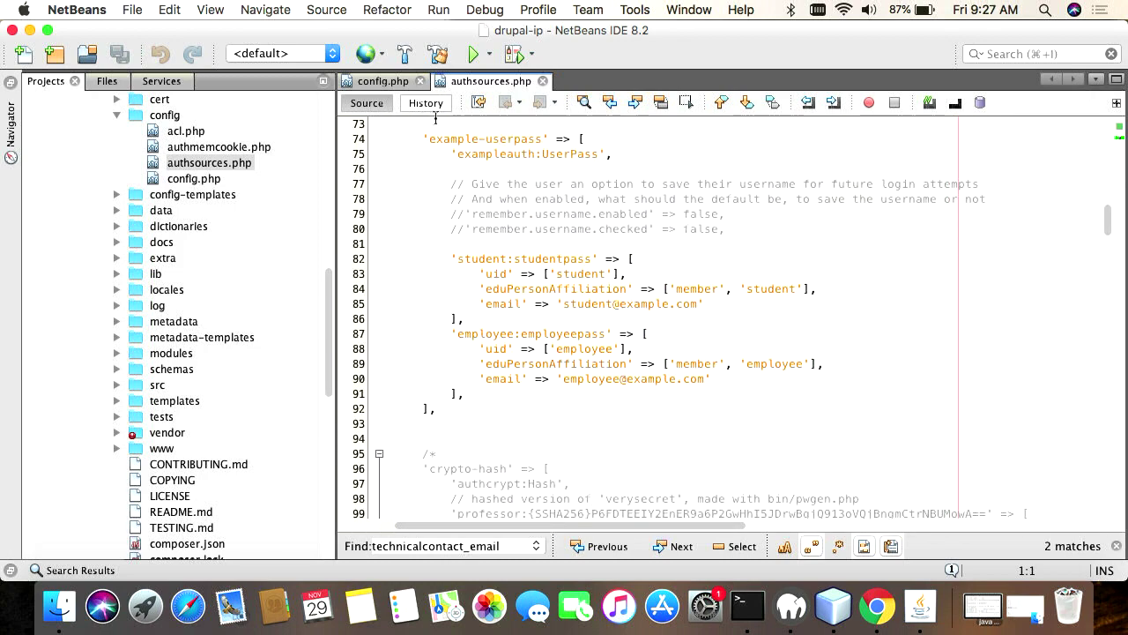
left_click_drag(423, 138, 510, 406)
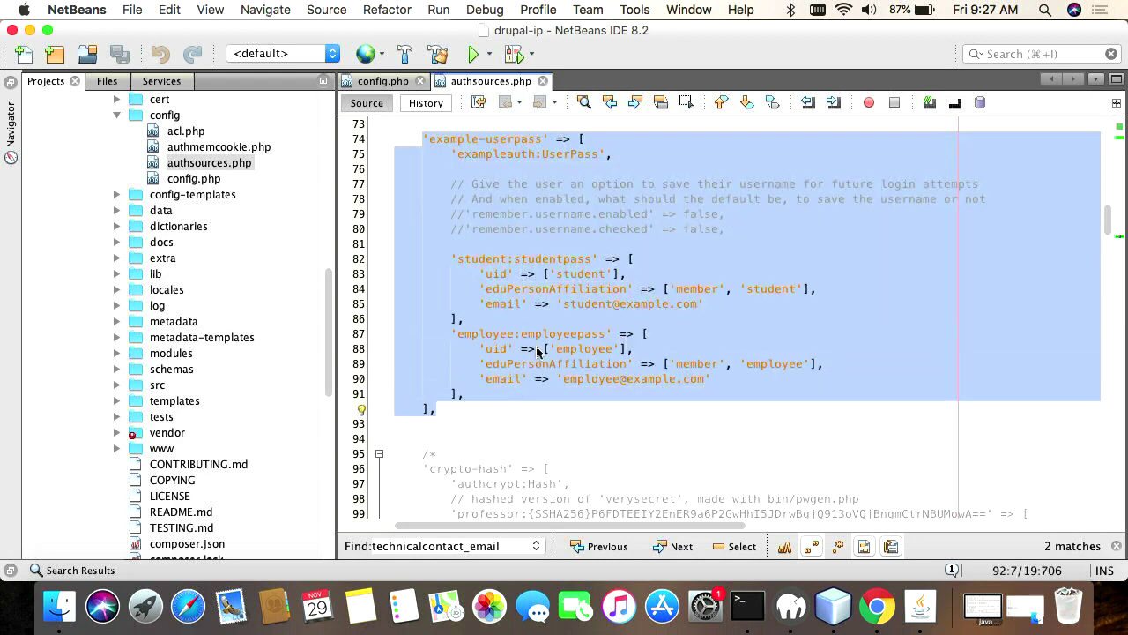
scroll(542, 344, "up", 1)
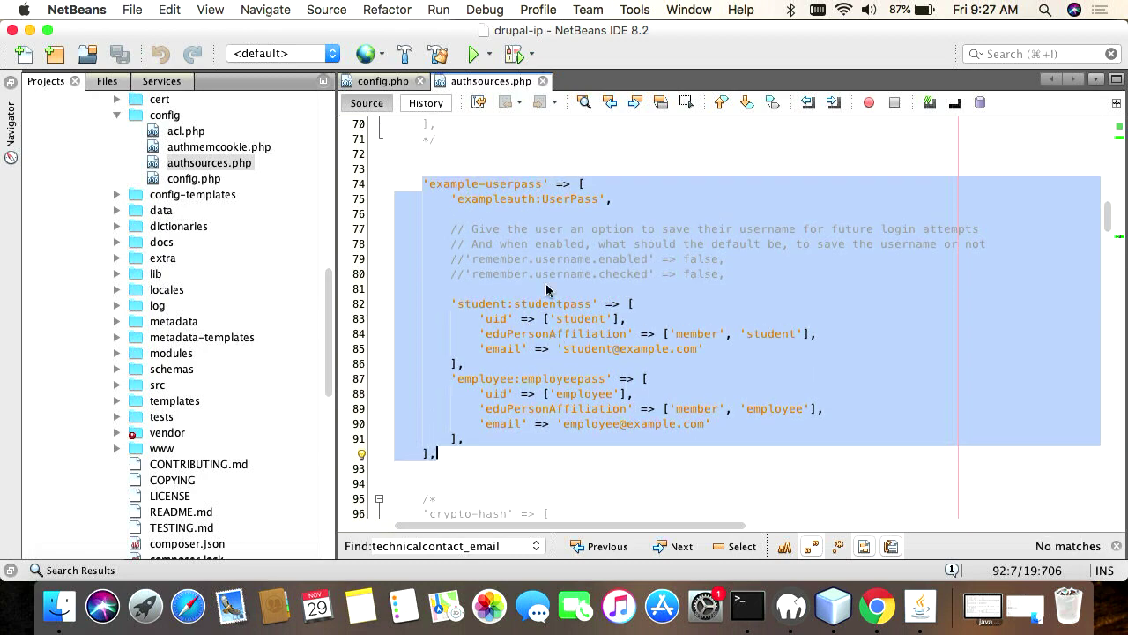
left_click(583, 183)
scroll(593, 181, "up", 5)
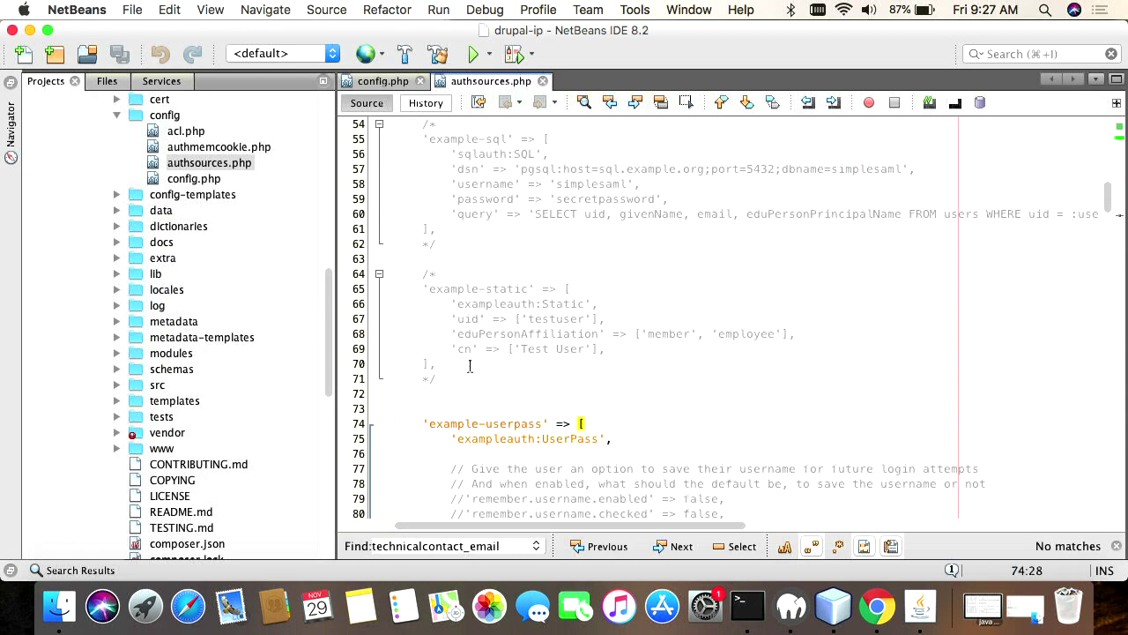
left_click_drag(454, 388, 403, 308)
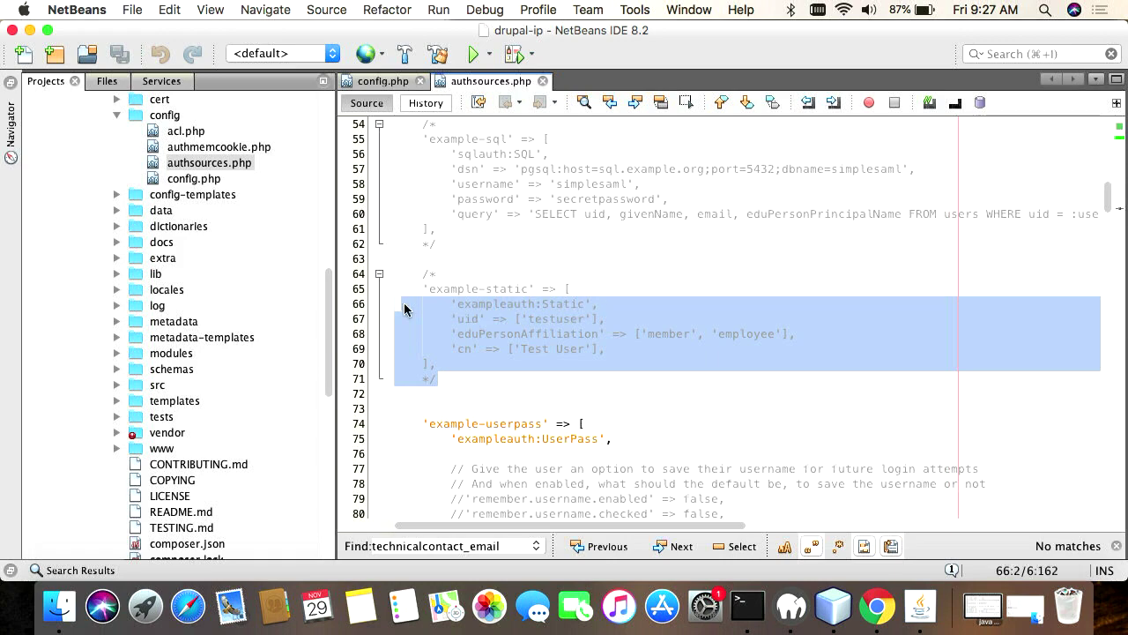
scroll(410, 260, "down", 5)
left_click_drag(423, 168, 447, 451)
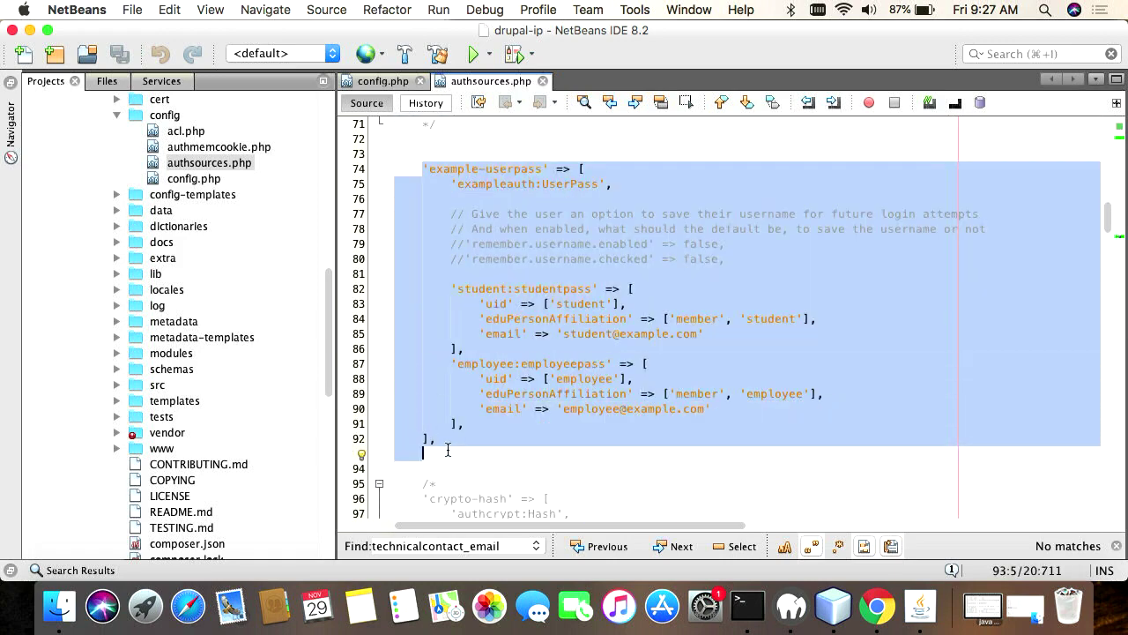
left_click(448, 450)
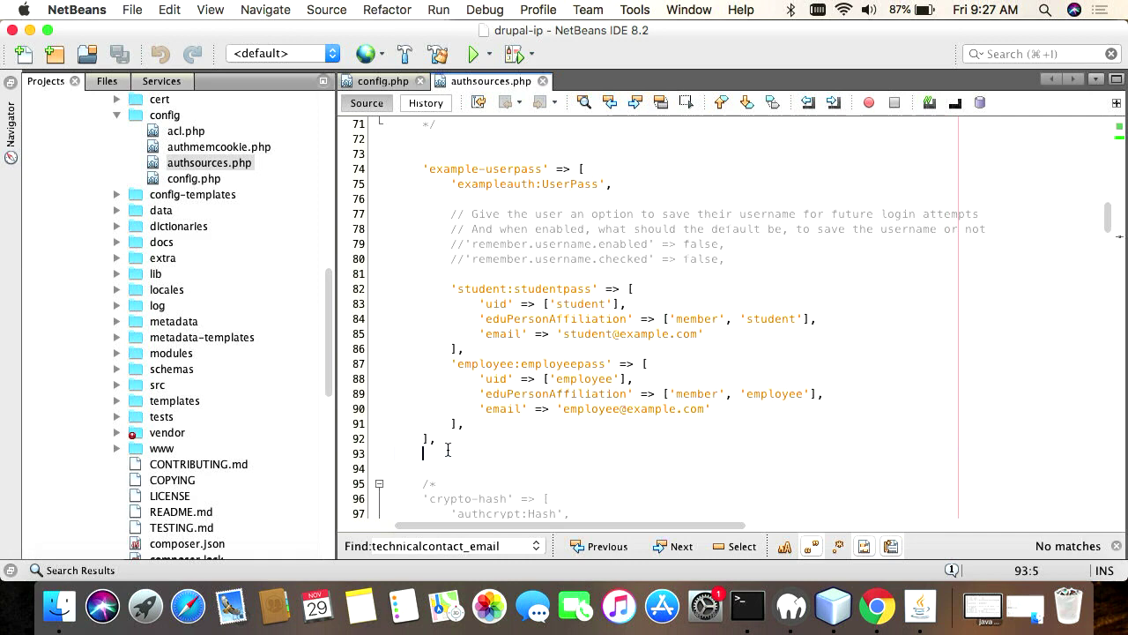
key("super+f")
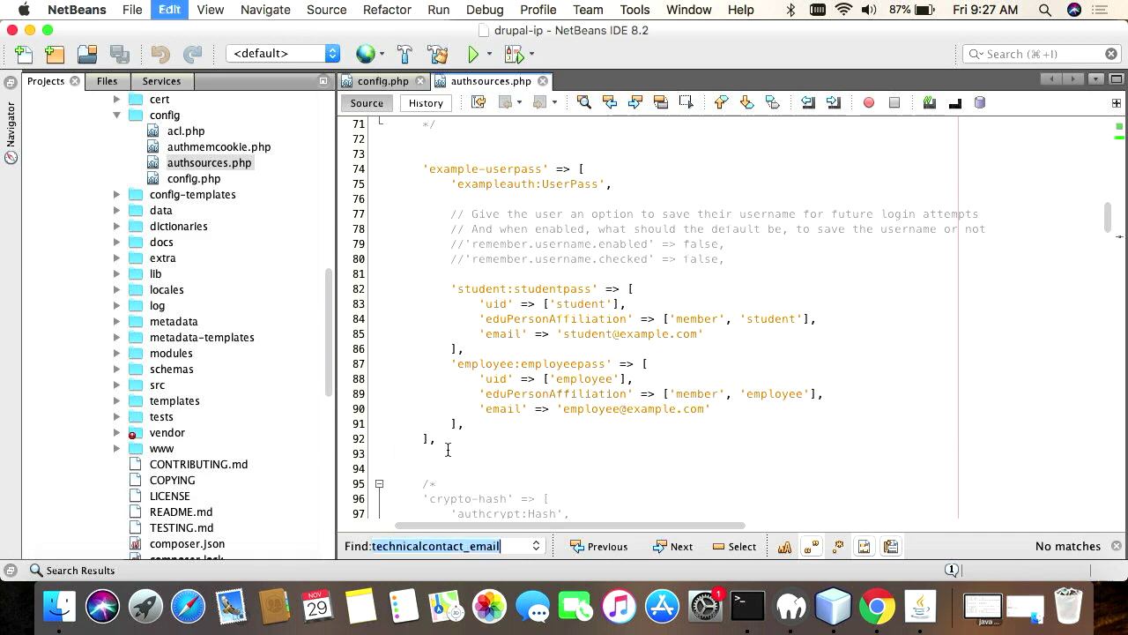
type("ldap")
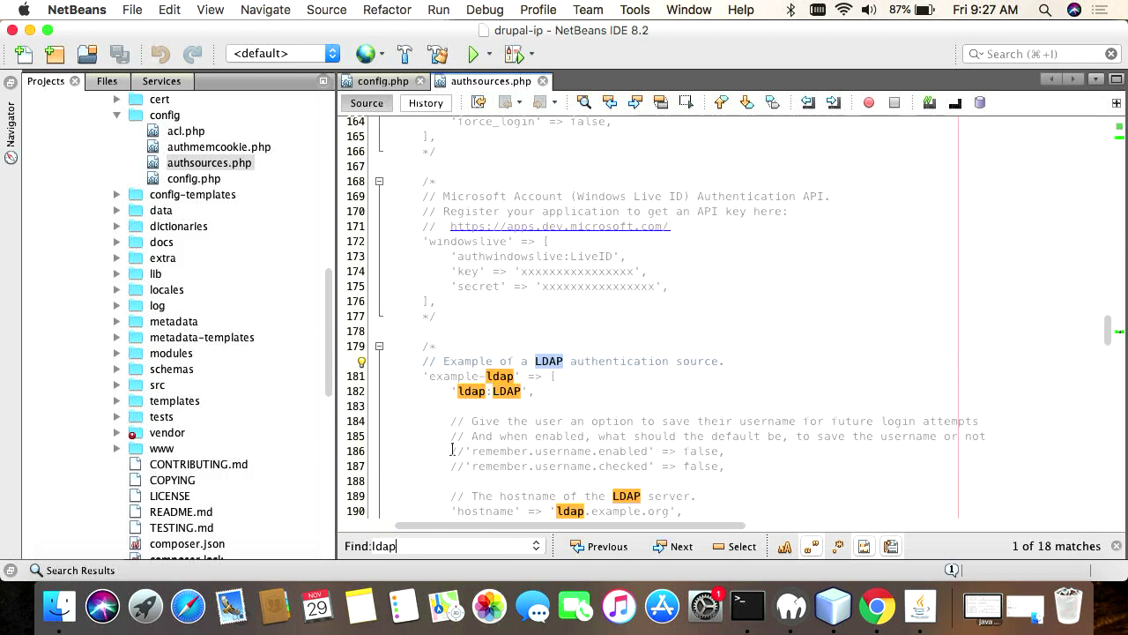
scroll(583, 340, "down", 8)
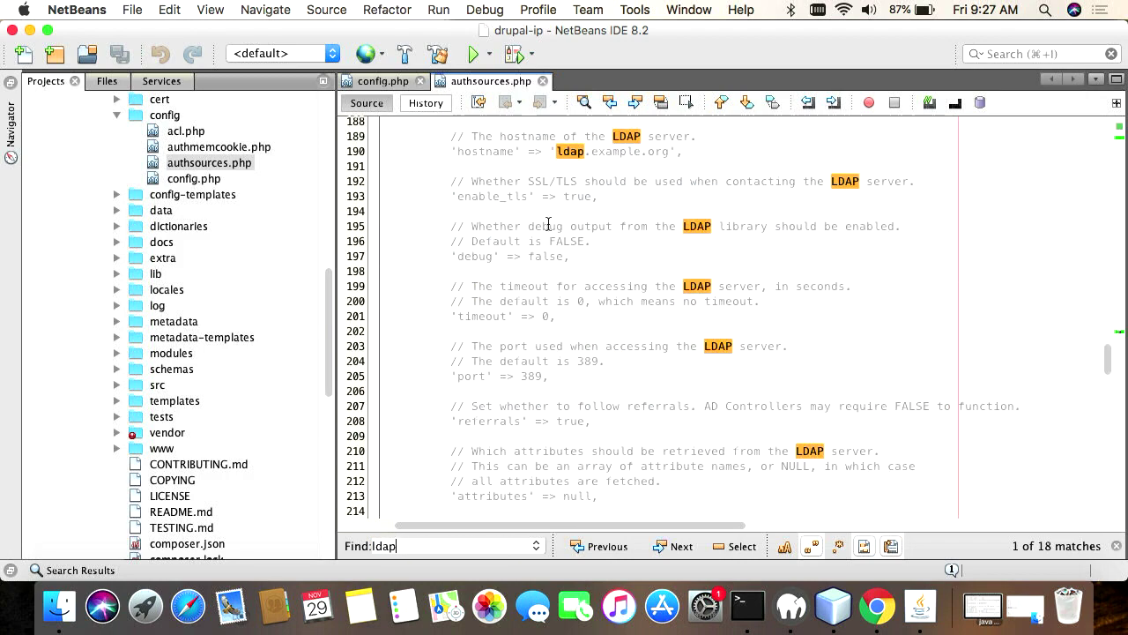
scroll(547, 225, "up", 7)
double_click(494, 317)
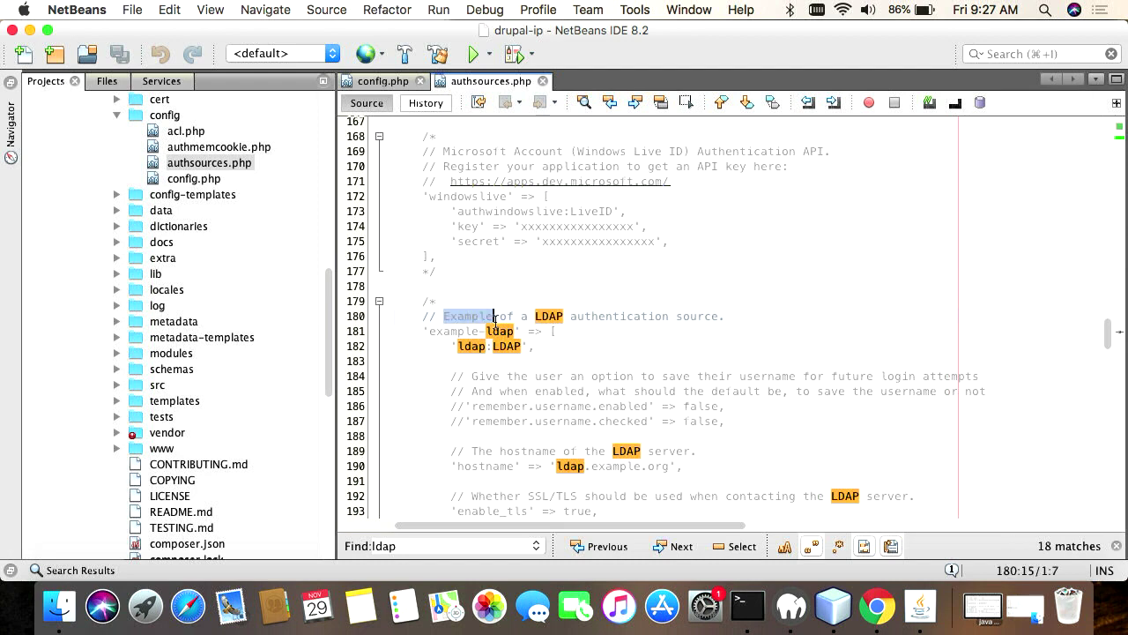
key("super+f")
type("sqm")
key("BackSpace")
type("l")
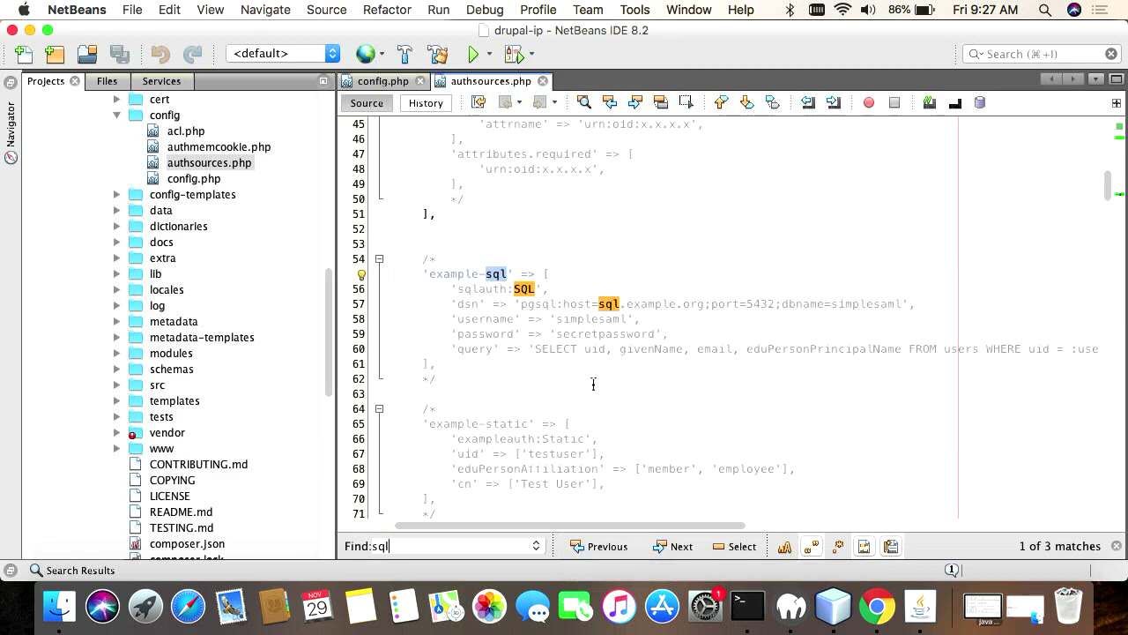
left_click_drag(474, 378, 381, 262)
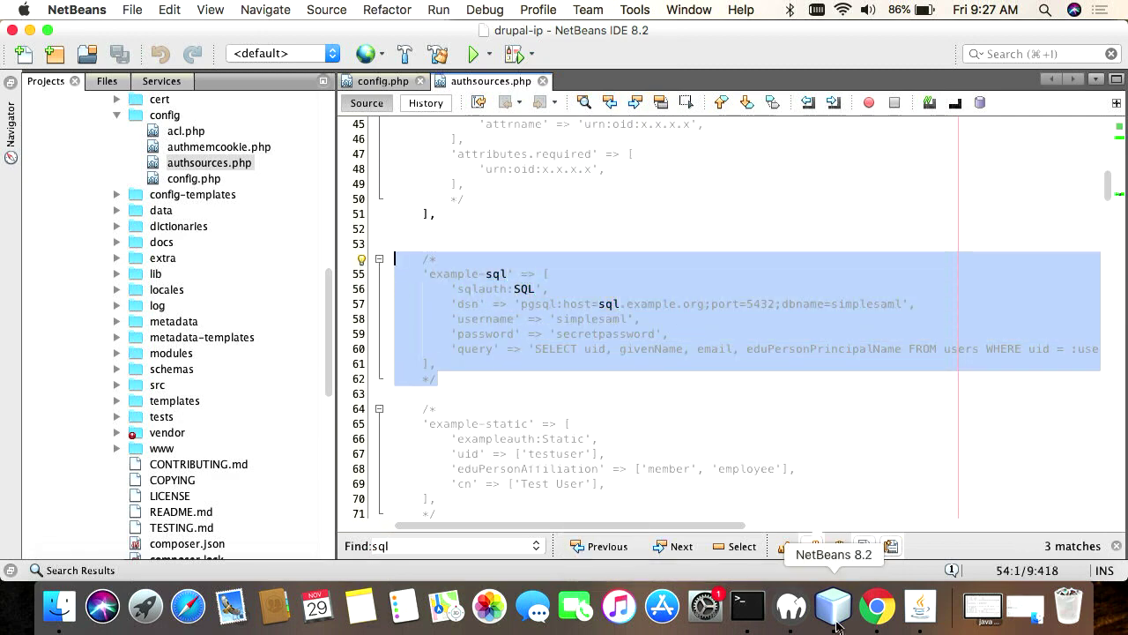
scroll(732, 366, "down", 15)
scroll(731, 366, "up", 7)
scroll(732, 373, "up", 2)
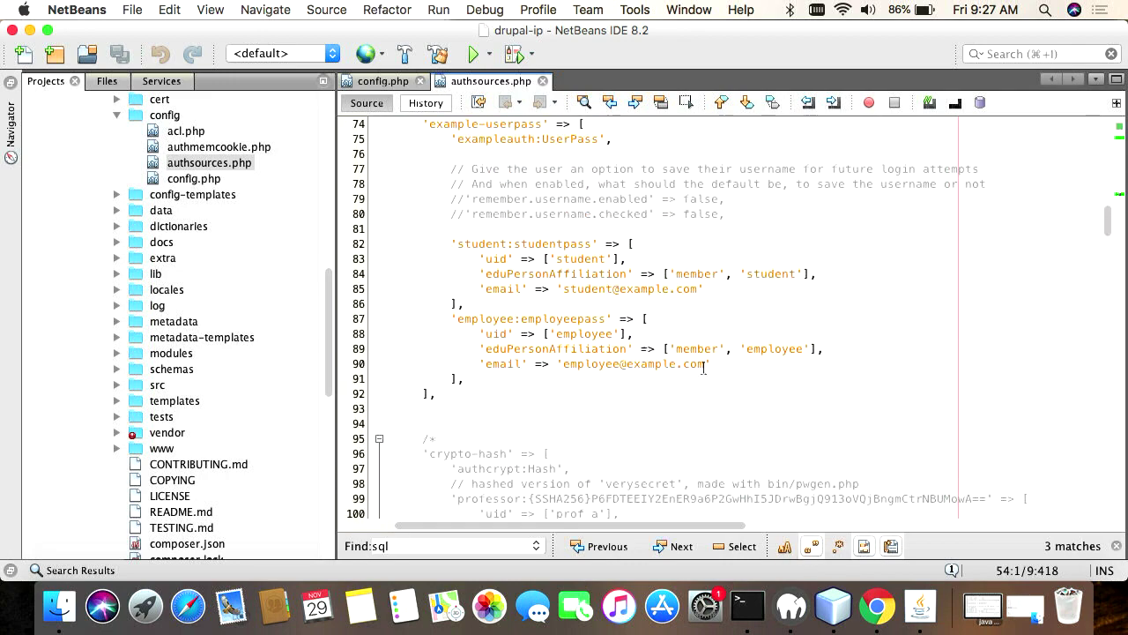
double_click(490, 243)
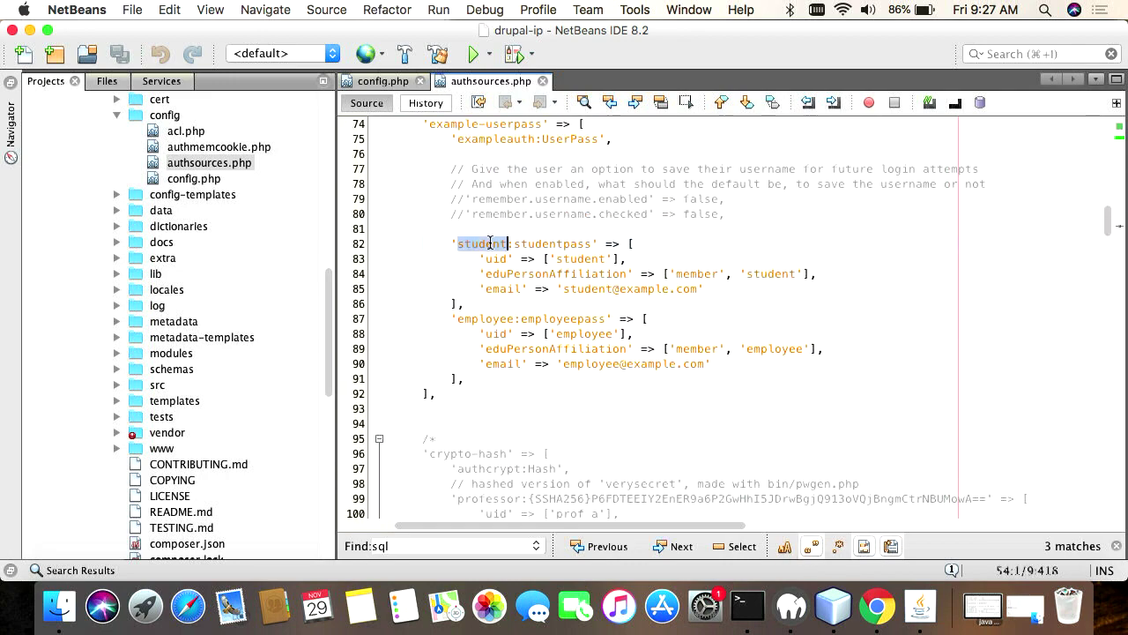
double_click(551, 244)
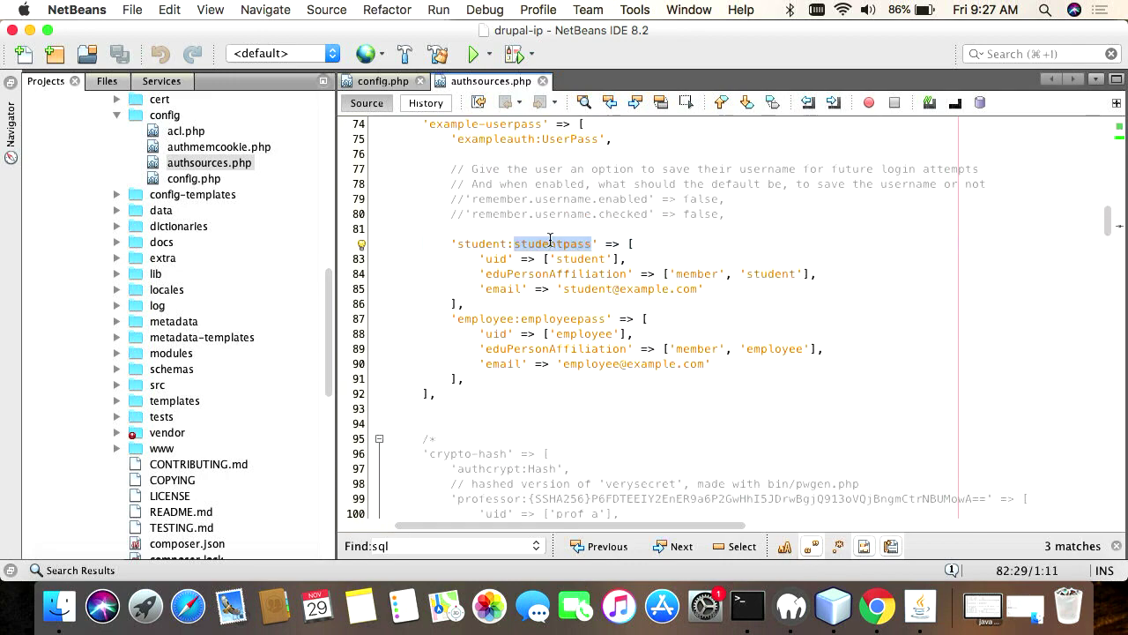
double_click(496, 259)
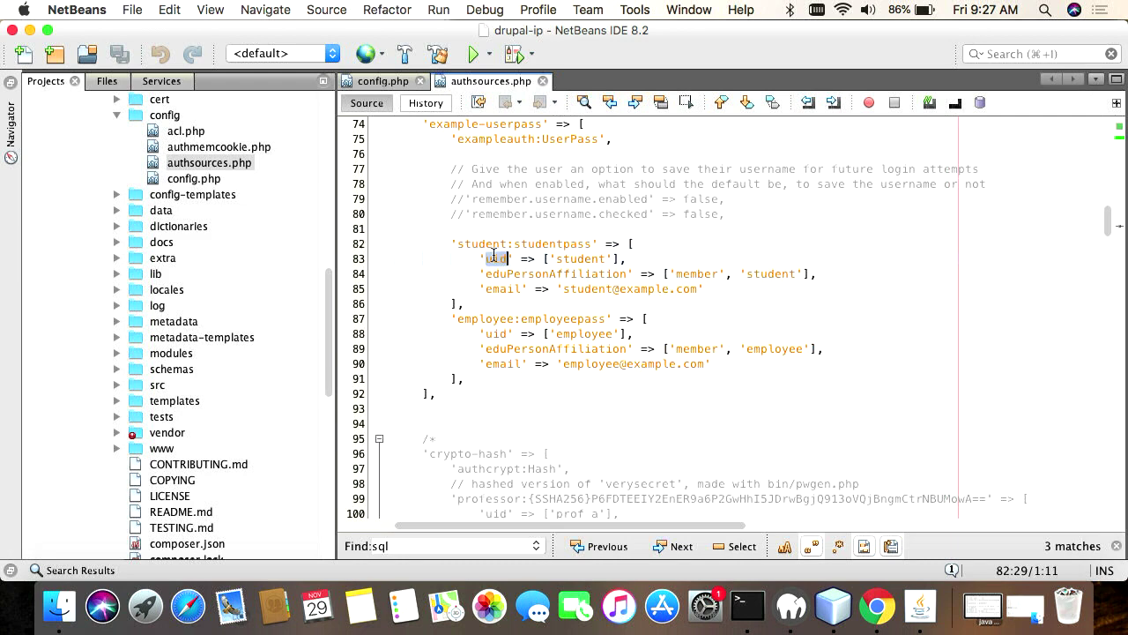
double_click(580, 258)
double_click(502, 288)
left_click(590, 289)
Select the openssl certificate command in the Medium article
key("super+Tab")
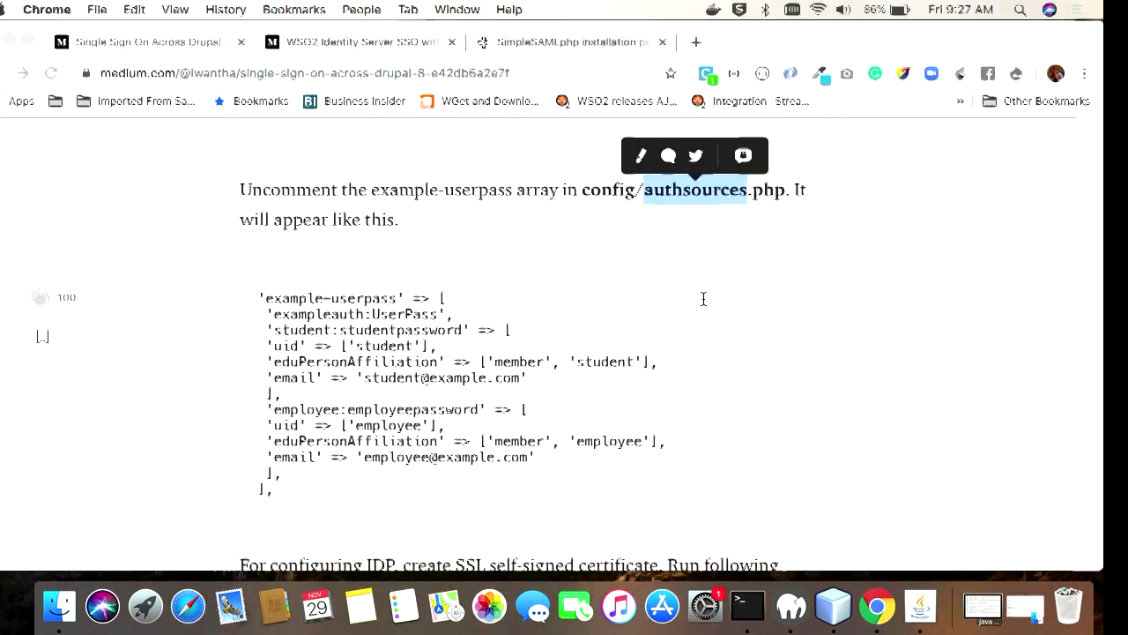
scroll(202, 461, "down", 3)
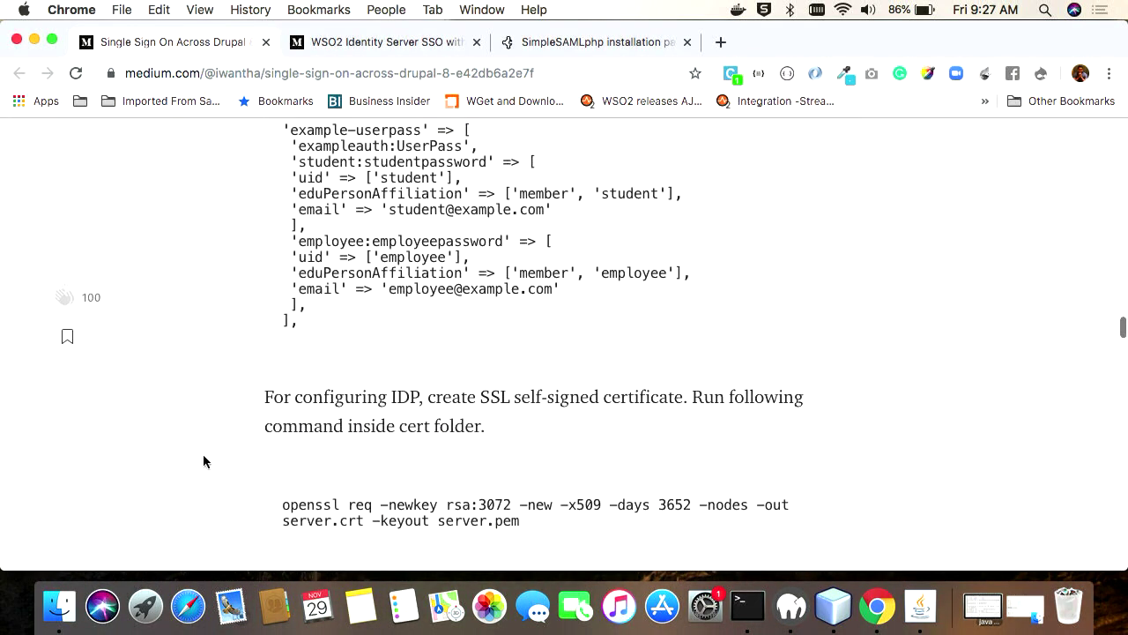
scroll(203, 458, "down", 2)
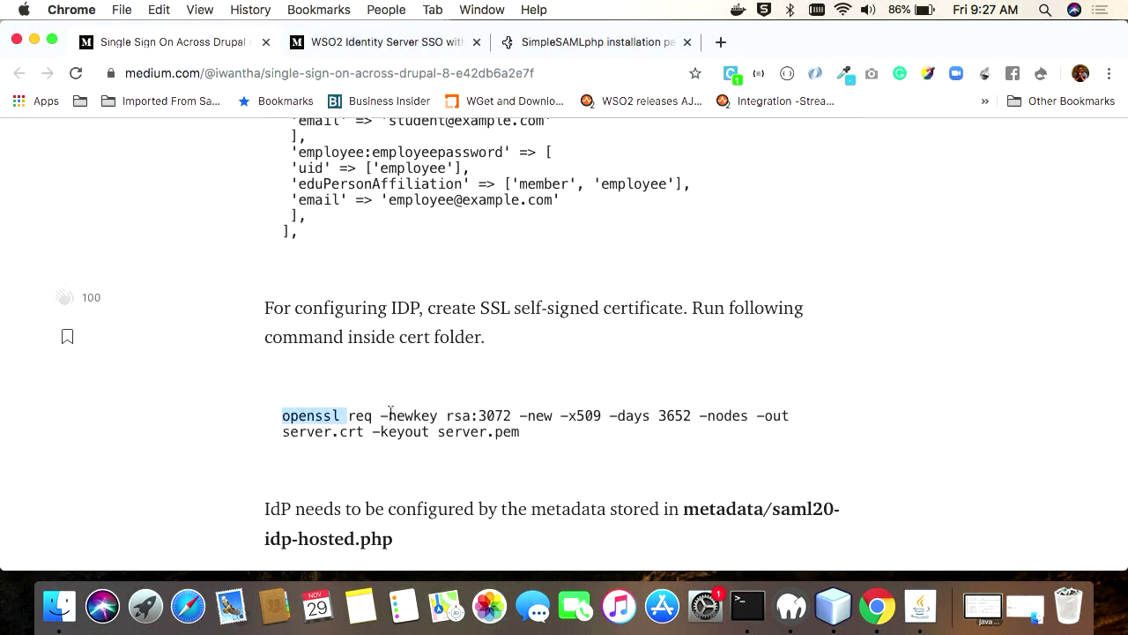
left_click_drag(282, 415, 583, 437)
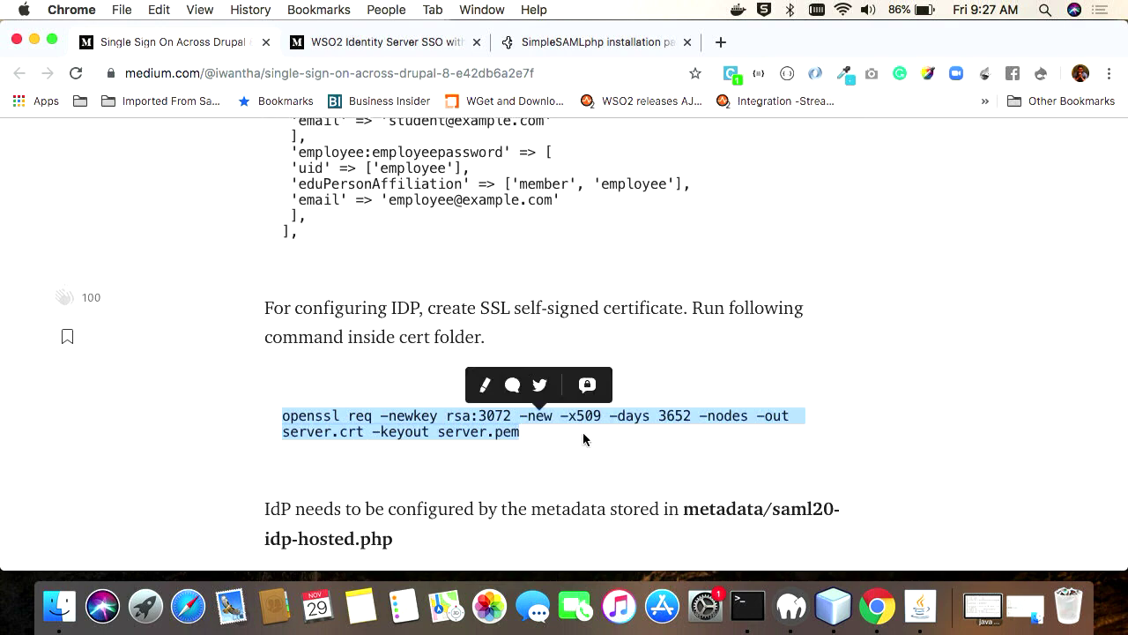
Go up two folders from exampleauth and enter simplesamlphp's cert folder
left_click(748, 606)
type("cd ..")
key("Return")
type("cd ")
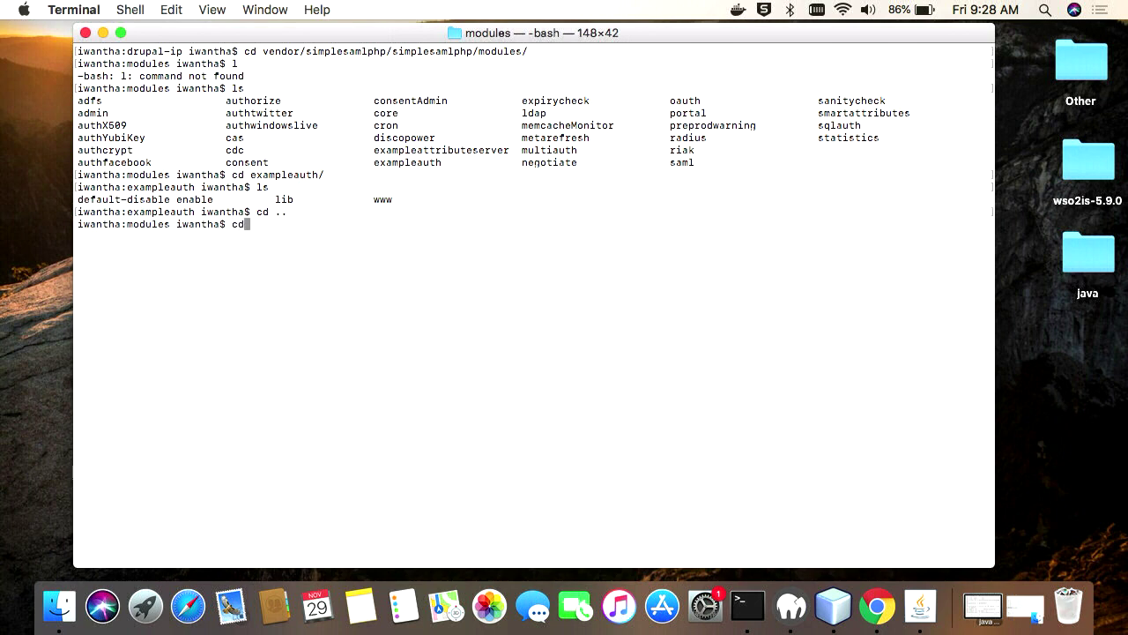
type("ce")
key("BackSpace")
key("BackSpace")
key("BackSpace")
type("..")
key("Return")
type("cd cert/")
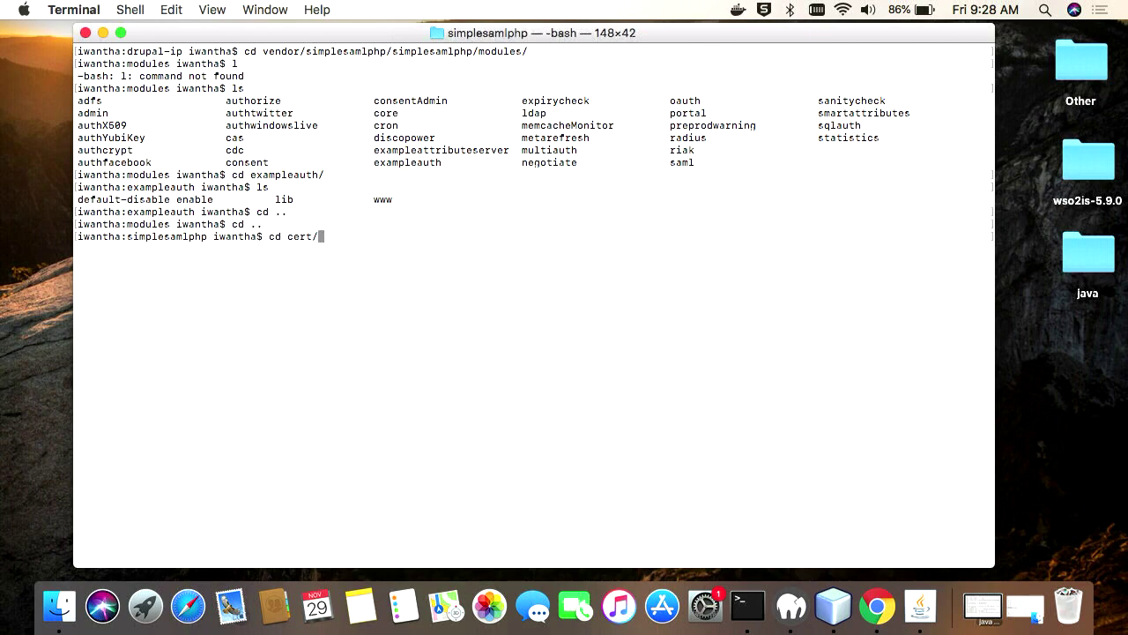
key("Return")
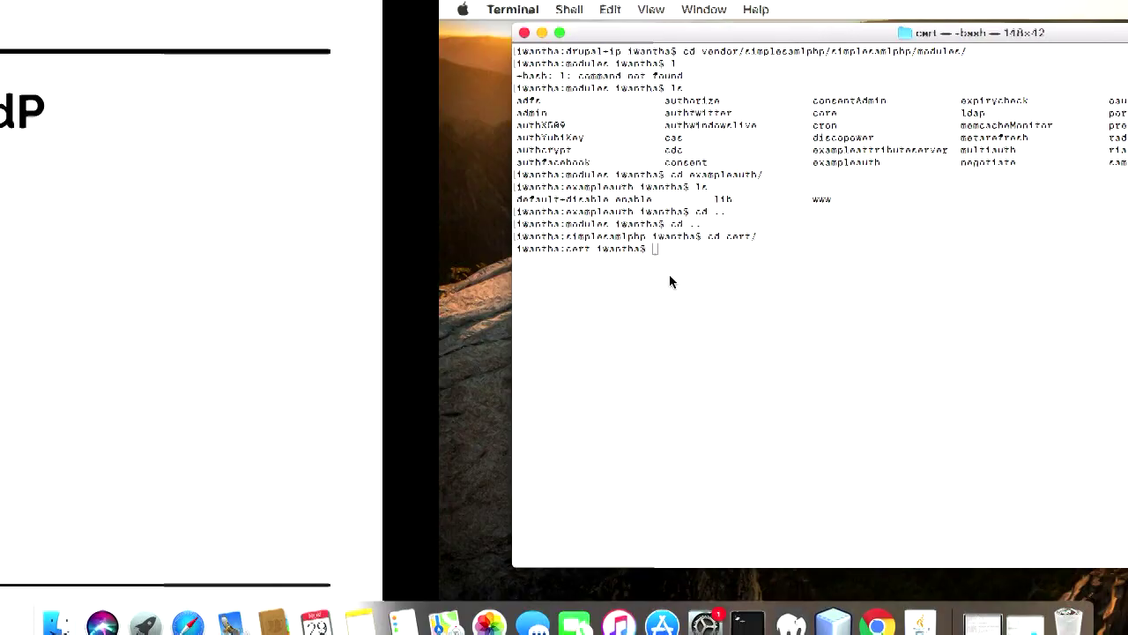
Scroll the article on to the saml20-idp-hosted.php configuration block
key("super+Tab")
scroll(319, 502, "down", 3)
left_click(428, 368)
scroll(564, 451, "down", 3)
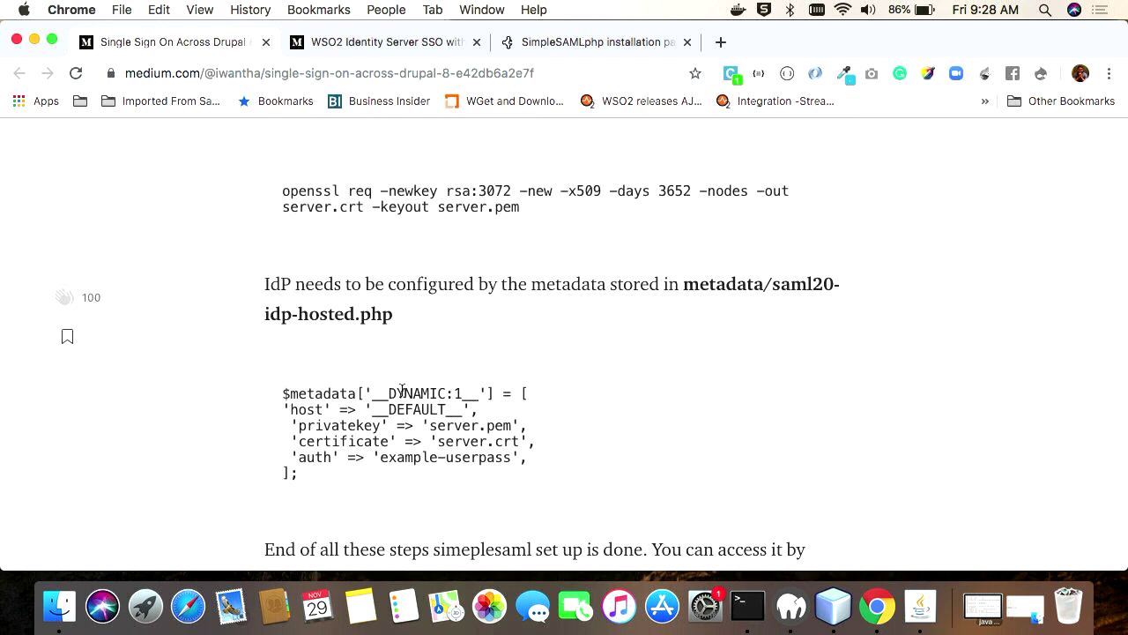
Open metadata/saml20-idp-hosted.php and check its server.pem privatekey and server.crt certificate settings
left_click(833, 605)
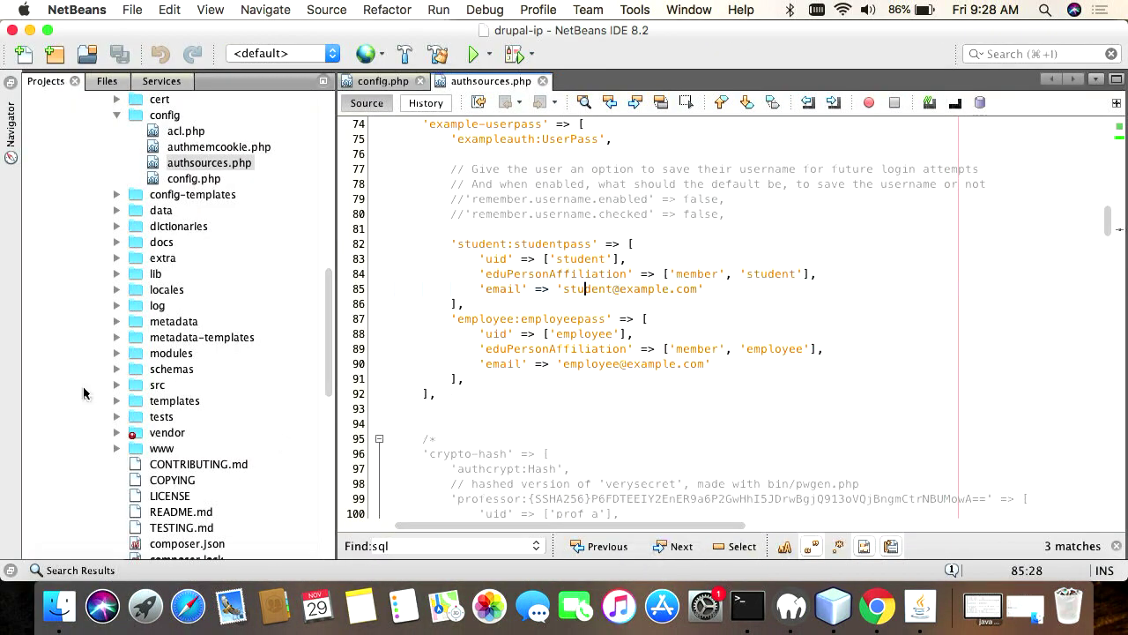
left_click(114, 322)
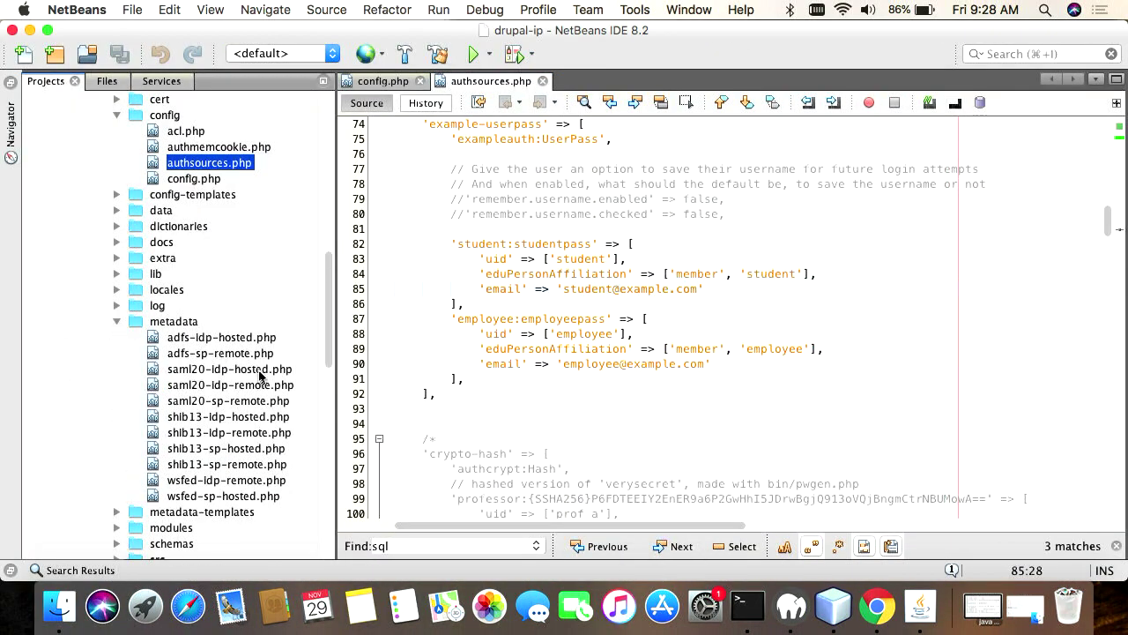
double_click(260, 370)
scroll(541, 280, "down", 5)
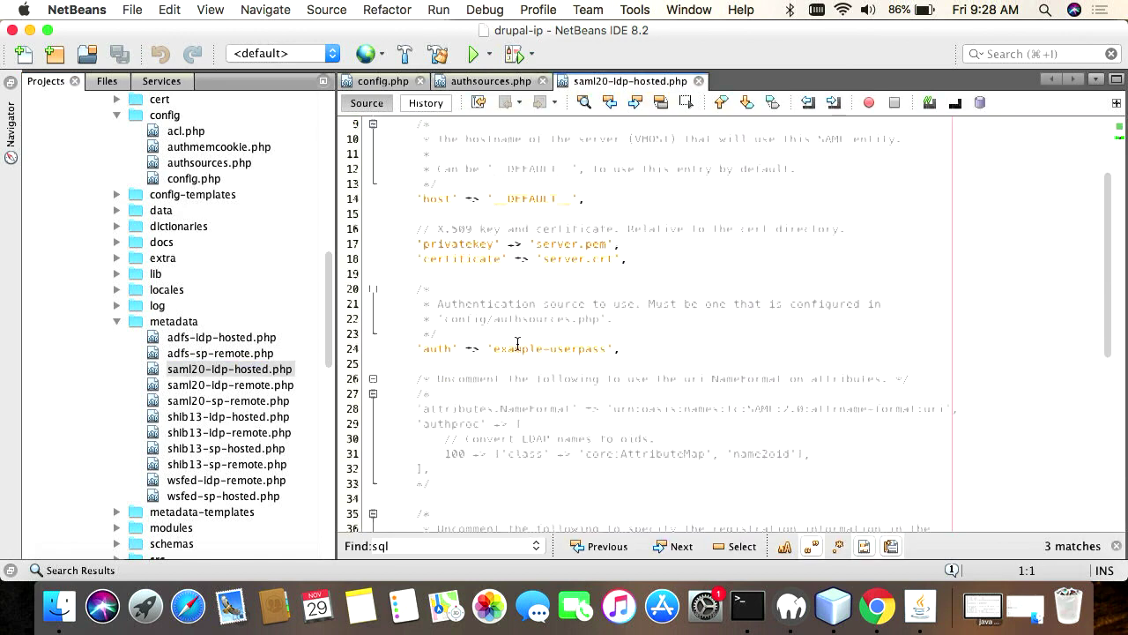
left_click(597, 212)
left_click(630, 246)
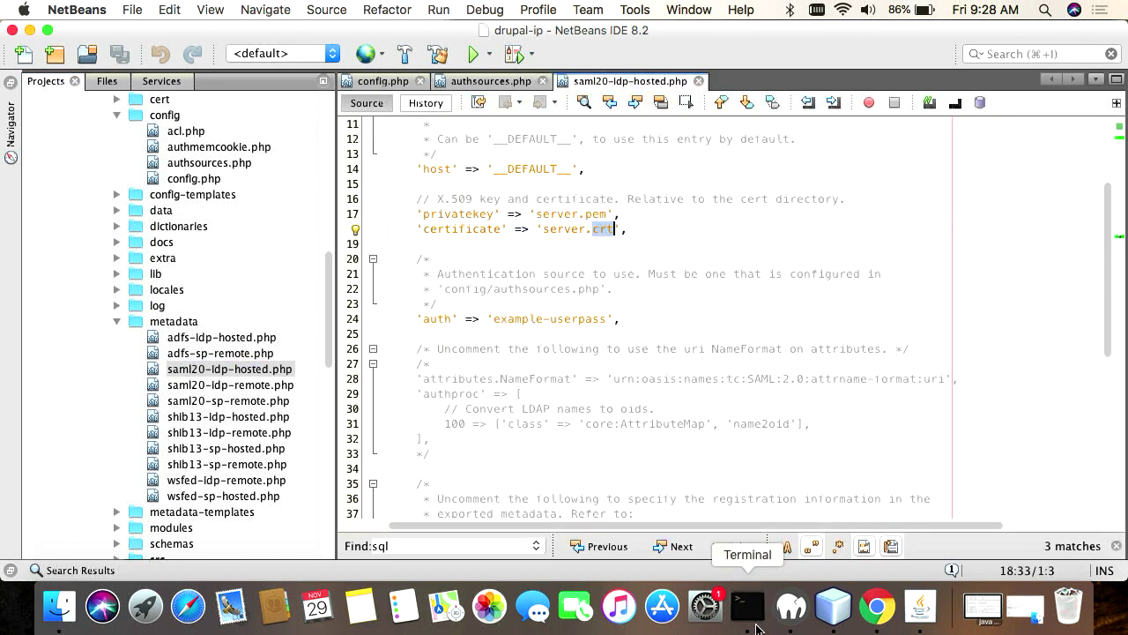
Clear the terminal and list cert, confirming server.crt and server.pem exist
left_click(747, 605)
type("clear")
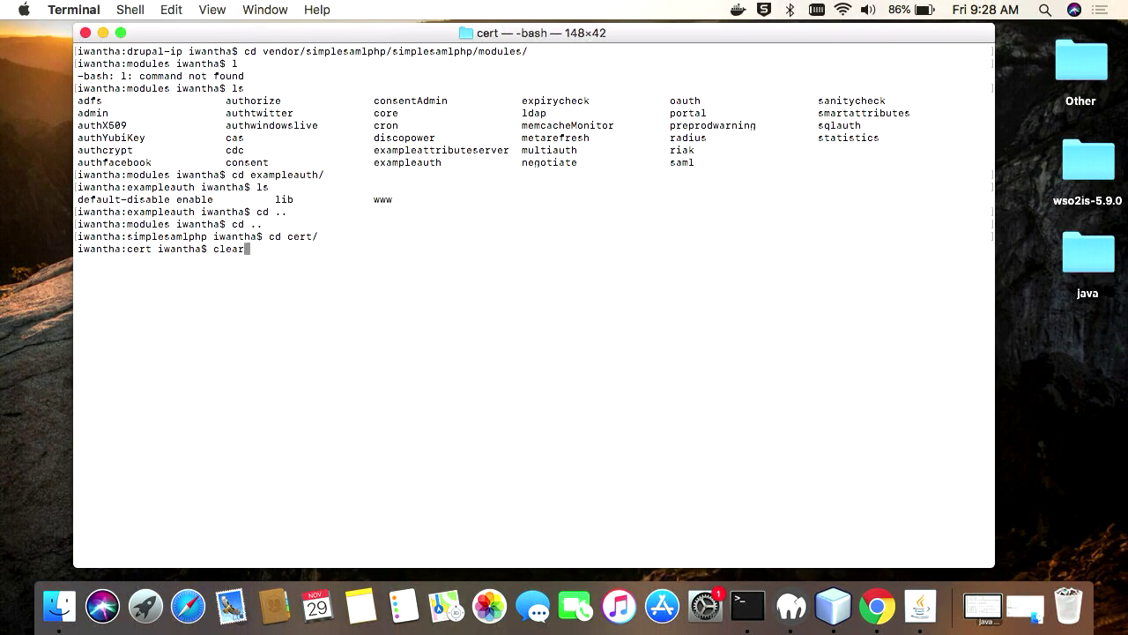
key("Return")
type("ls")
key("Return")
left_click_drag(259, 65, 65, 73)
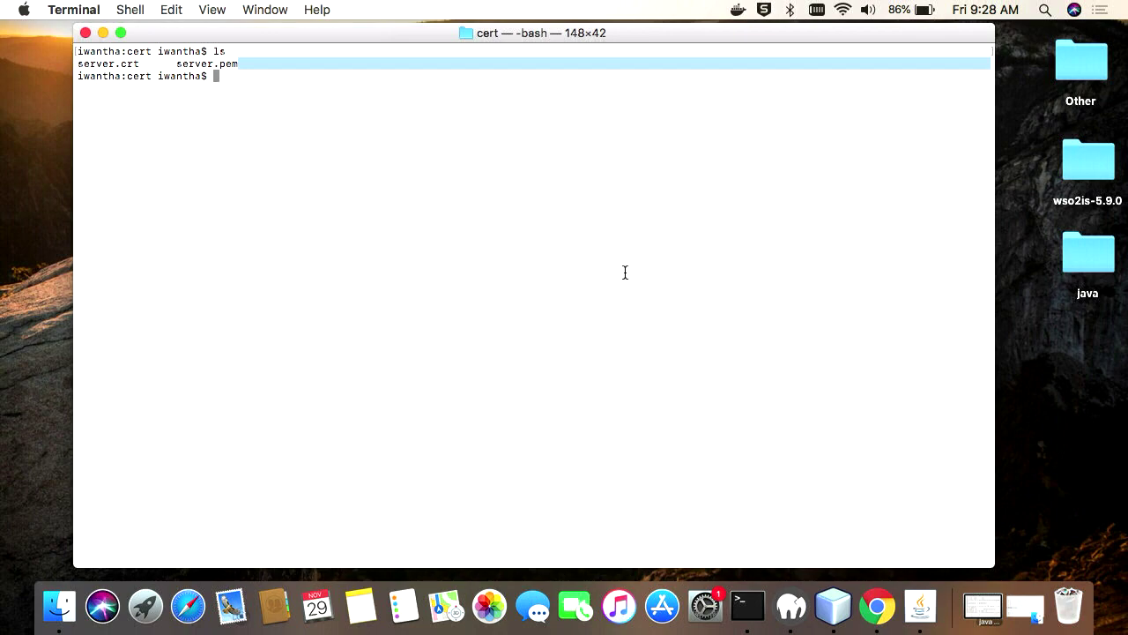
left_click(877, 605)
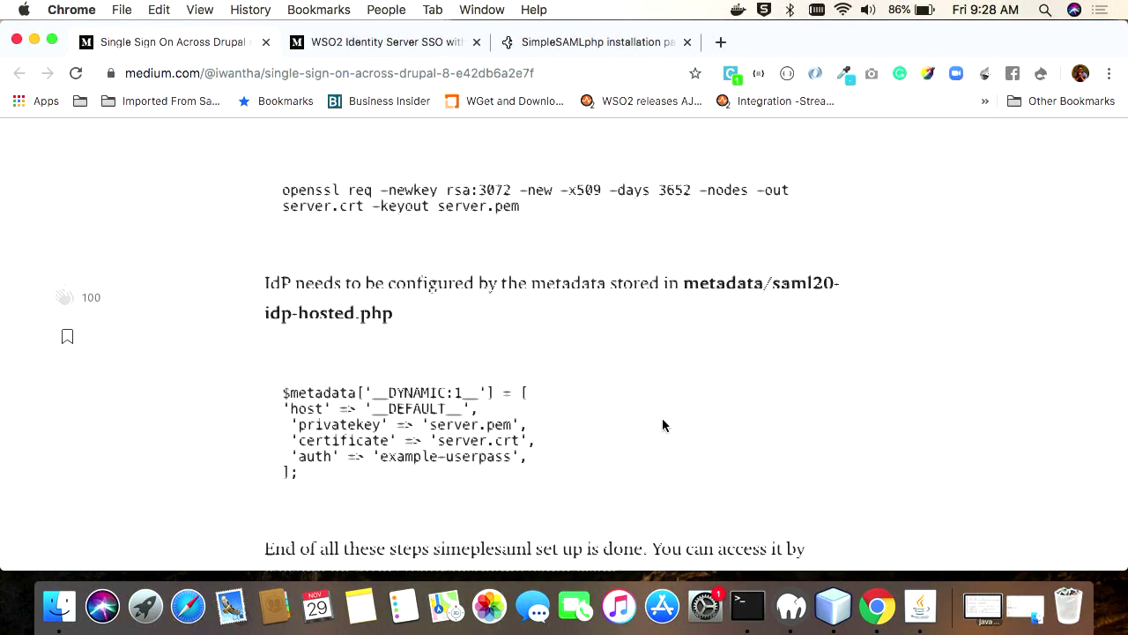
scroll(663, 421, "down", 5)
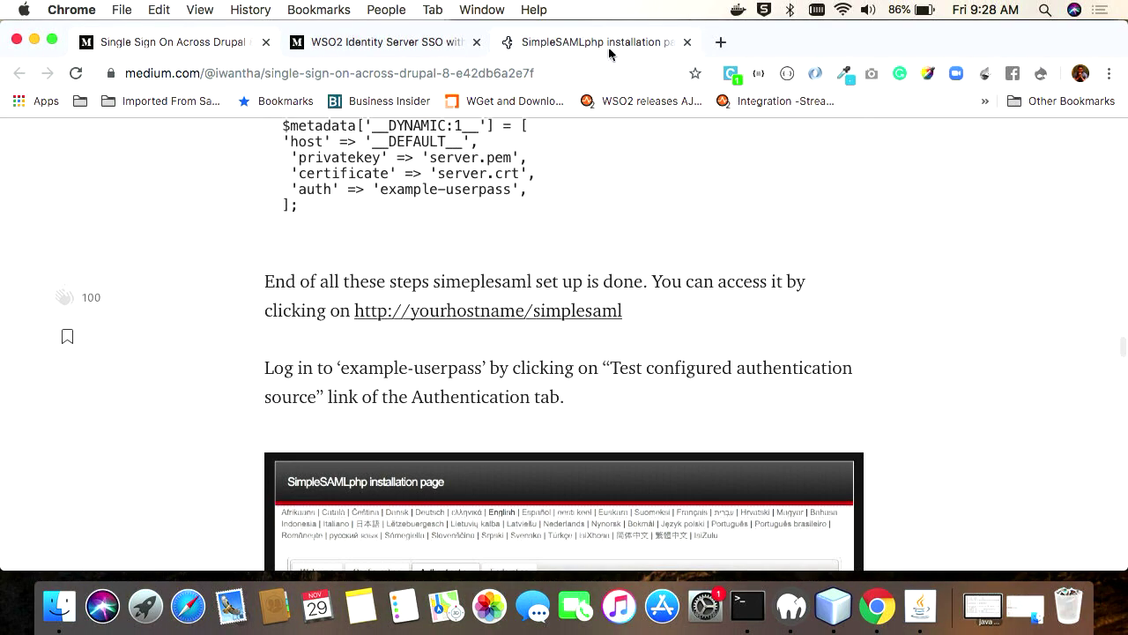
Load localhost:8888/drupal-ip/simplesaml in a new browser tab
left_click(720, 42)
type("lo")
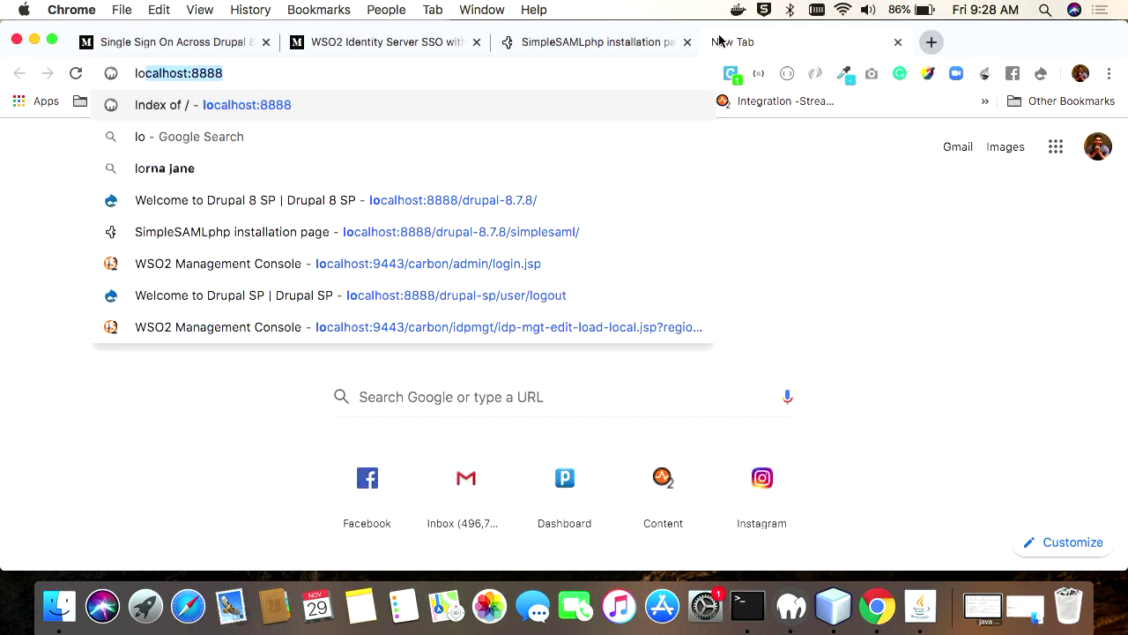
key("Right")
type("/")
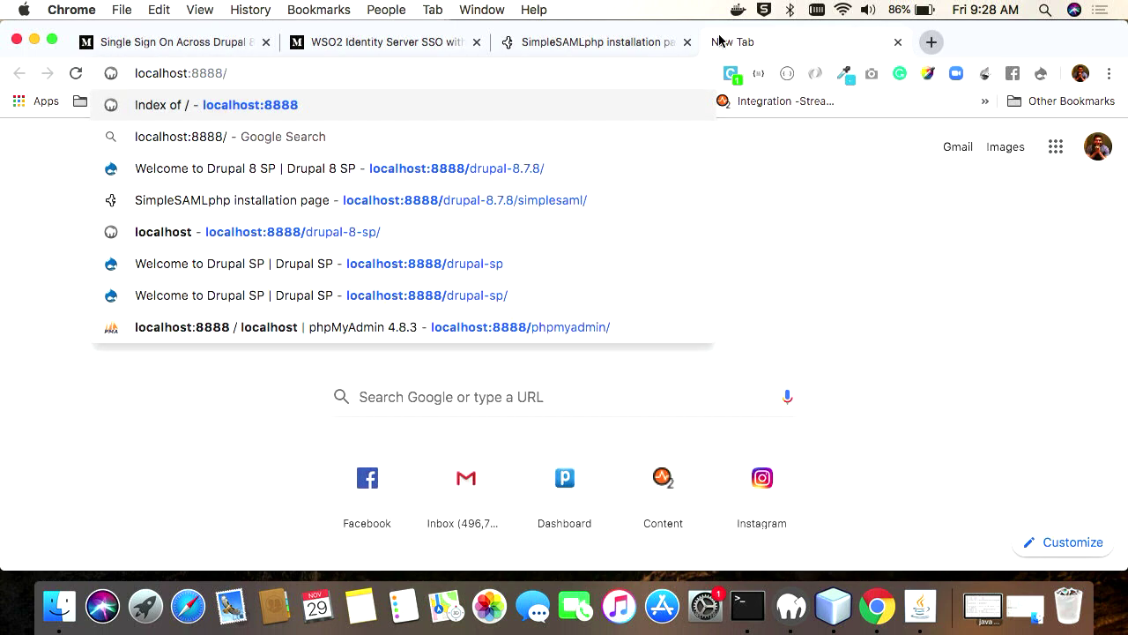
type("drupal-ip")
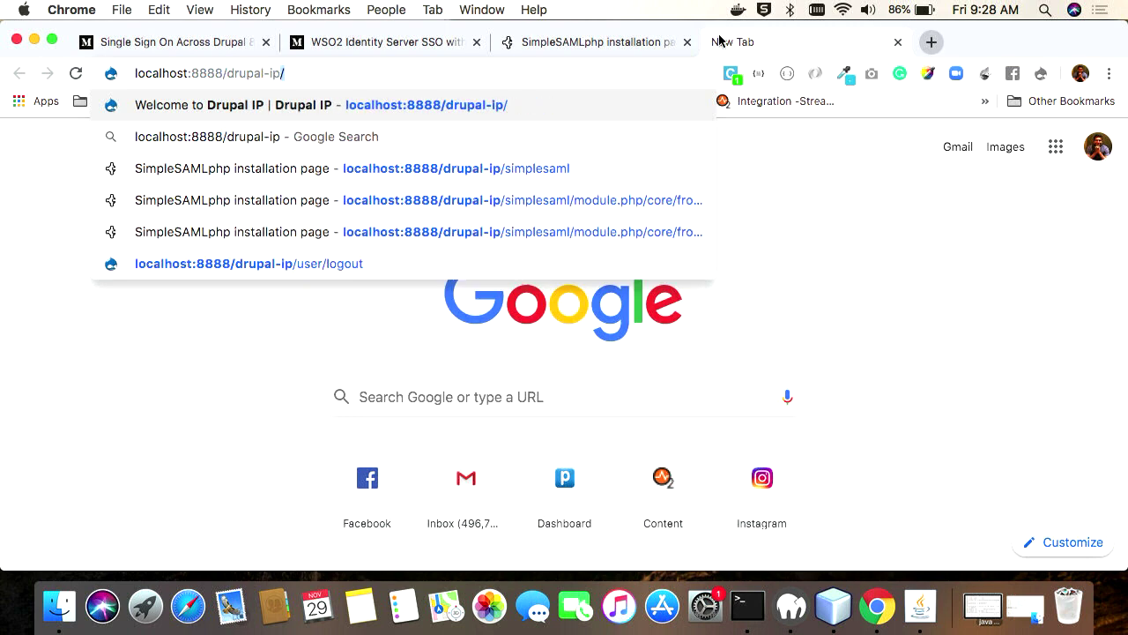
type("/")
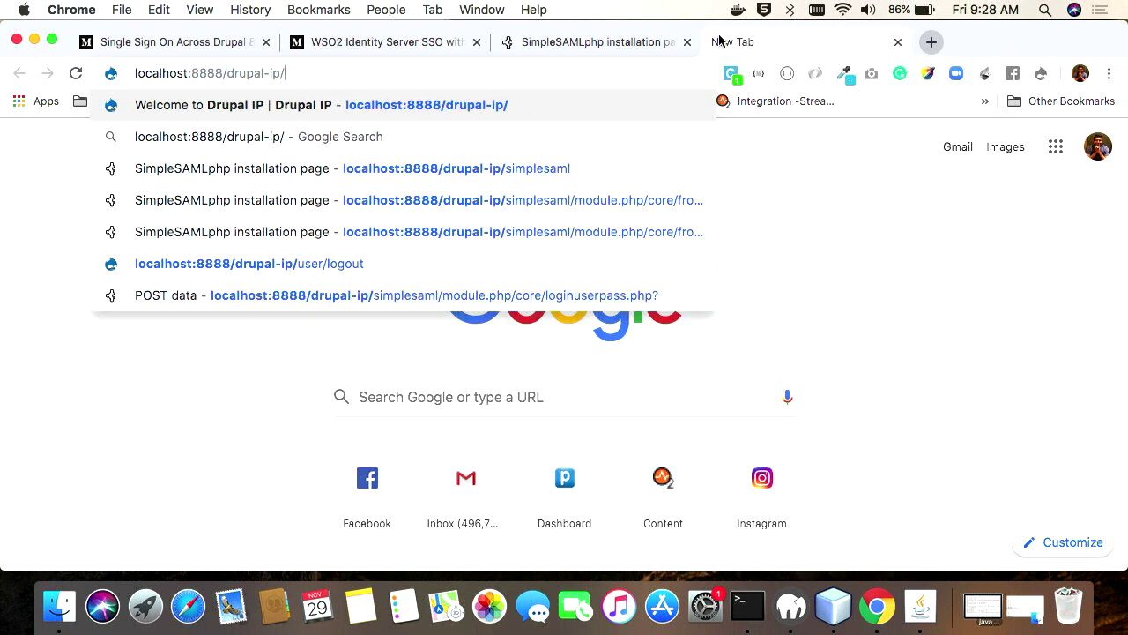
type("sim")
key("Return")
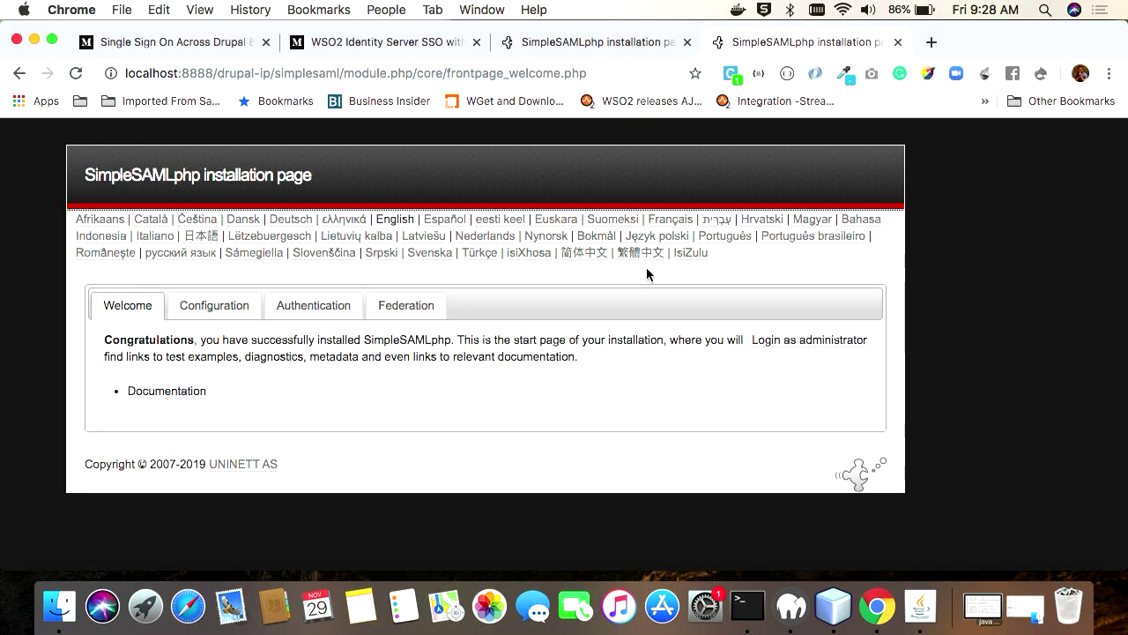
Read further down the Medium tutorial article
left_click(123, 42)
scroll(131, 513, "down", 8)
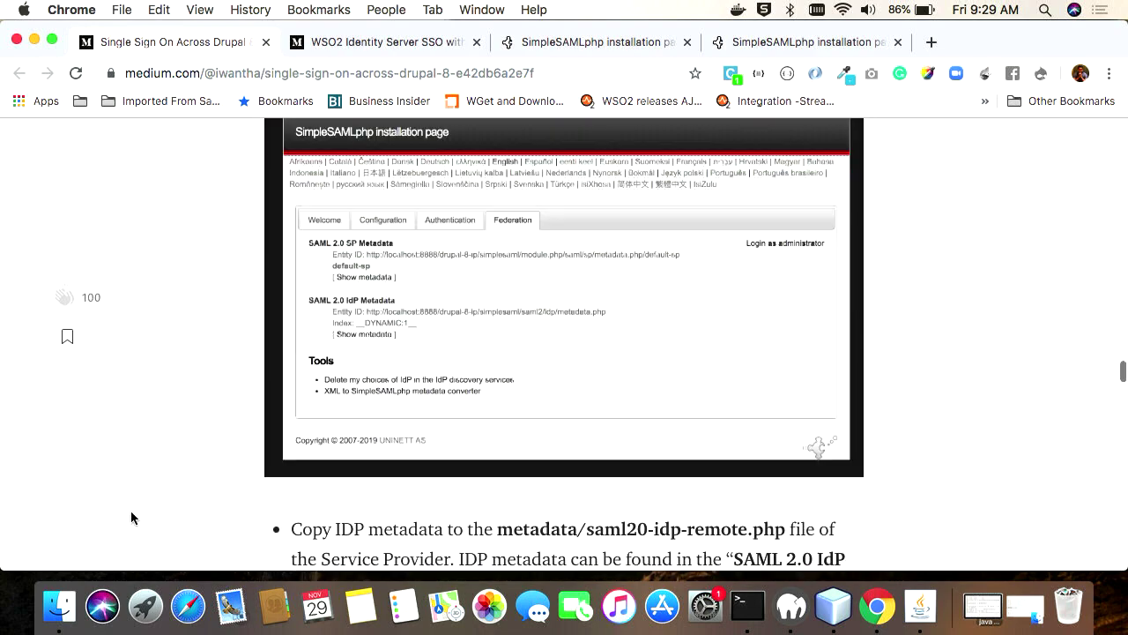
scroll(130, 517, "down", 5)
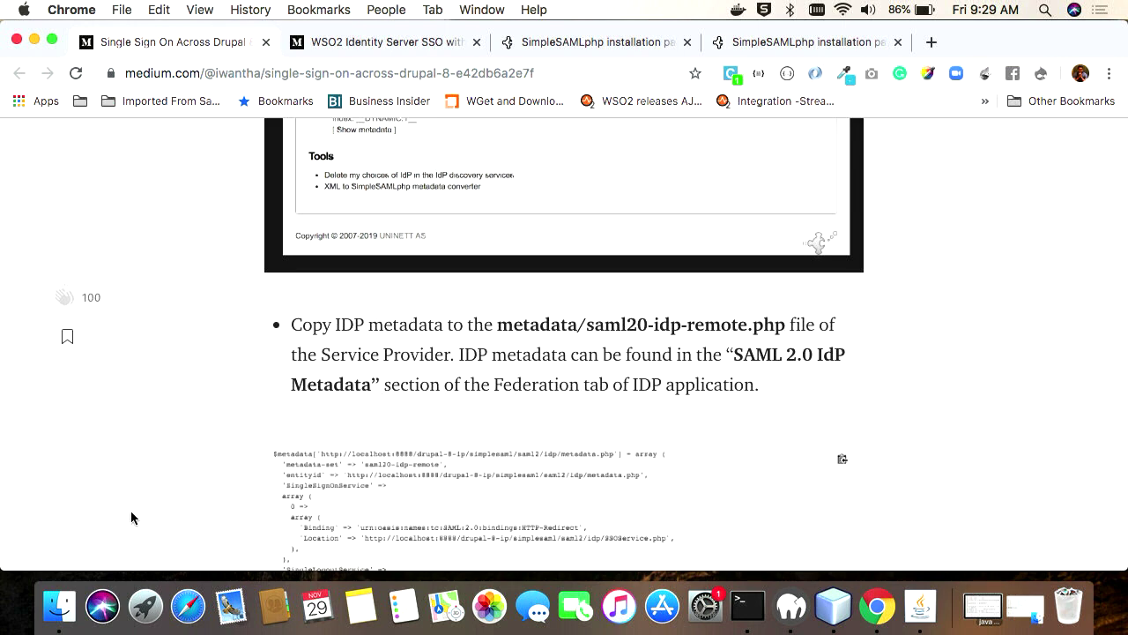
scroll(130, 517, "up", 1)
Show the SP's SAML 2.0 SP metadata from its Federation page
left_click(629, 41)
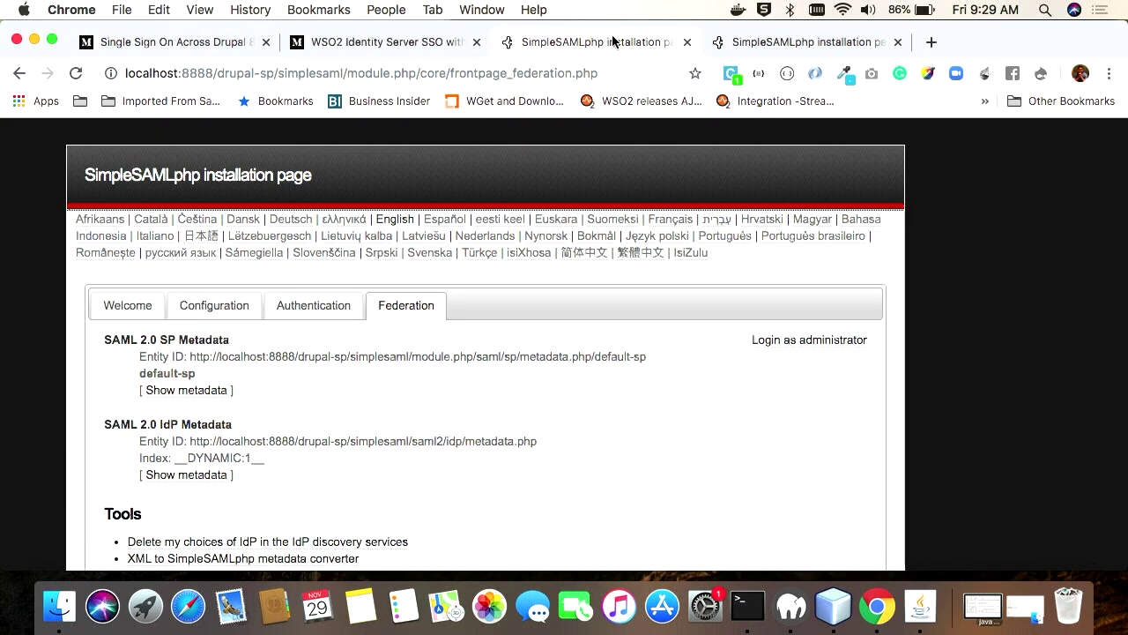
scroll(347, 414, "down", 2)
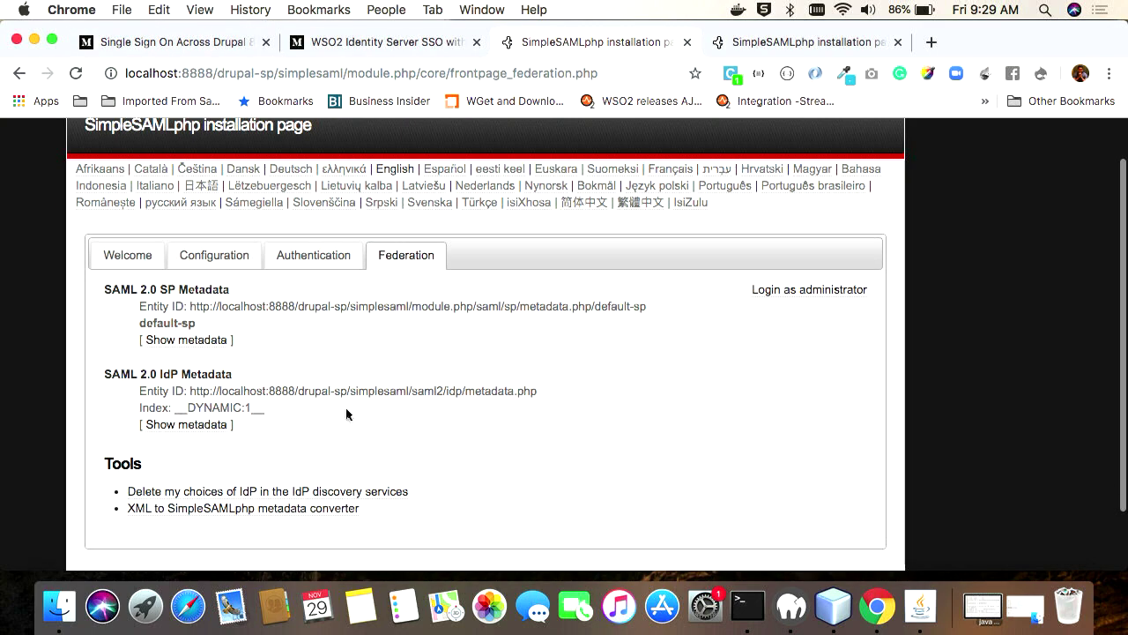
left_click(186, 339)
scroll(187, 345, "down", 3)
scroll(188, 345, "down", 10)
scroll(185, 345, "up", 3)
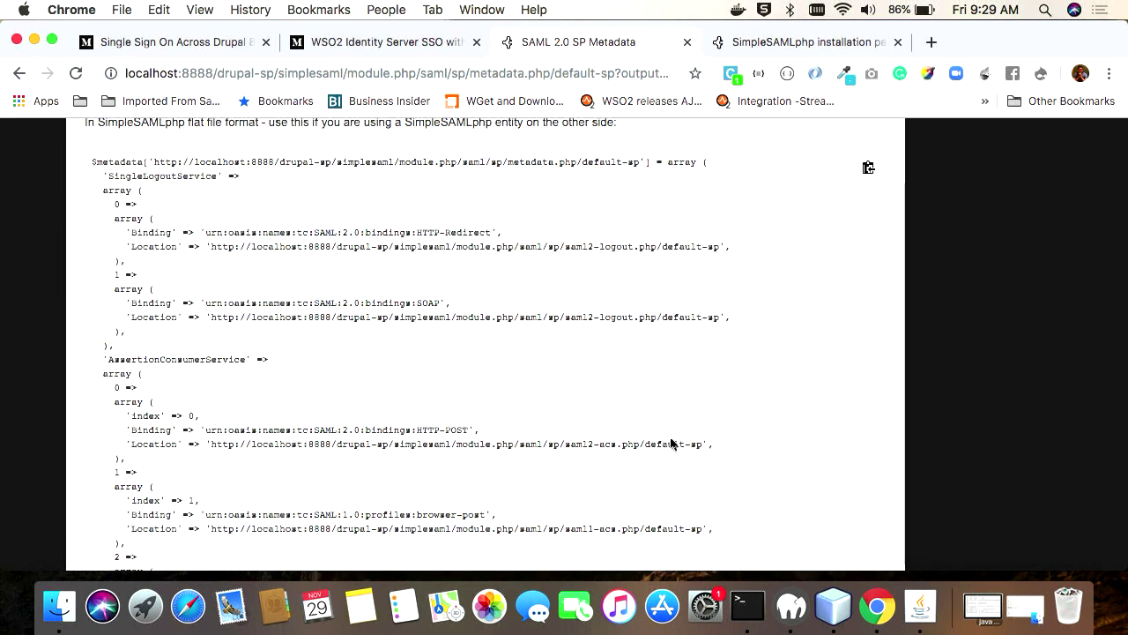
left_click(833, 606)
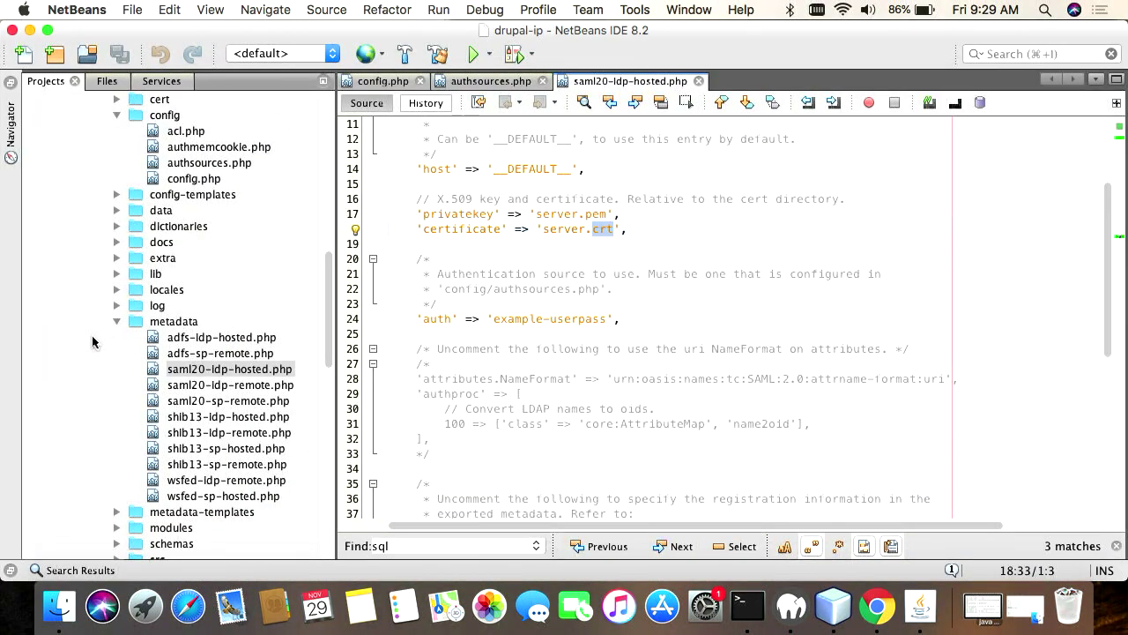
Open saml20-sp-remote.php instead of saml20-idp-remote.php and scroll through its drupal-sp default-sp entry
double_click(260, 386)
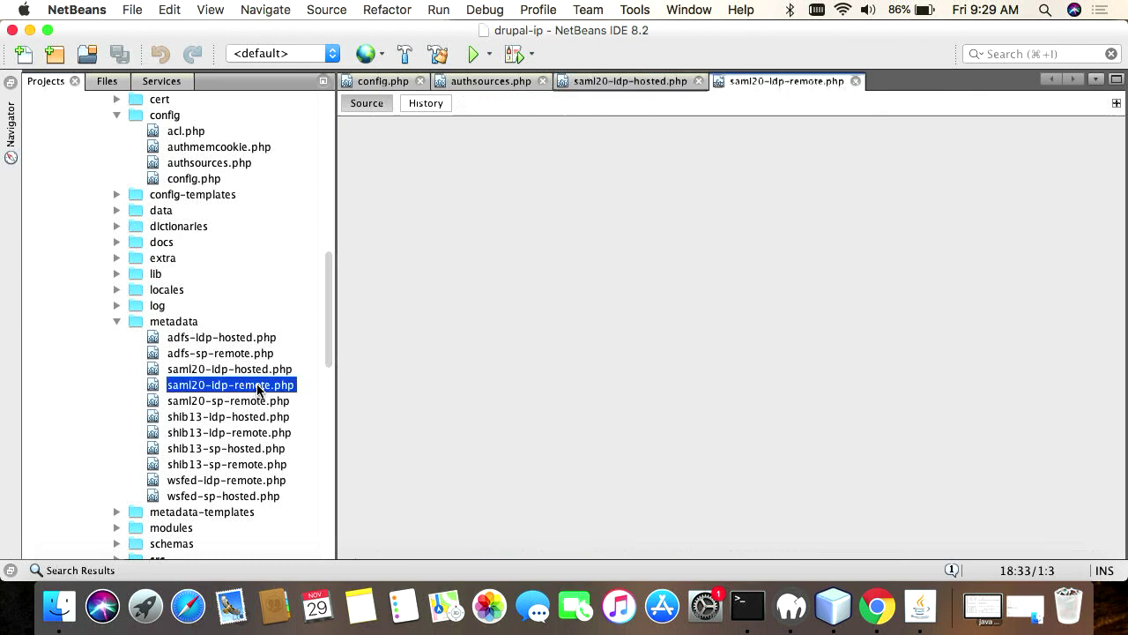
left_click(858, 82)
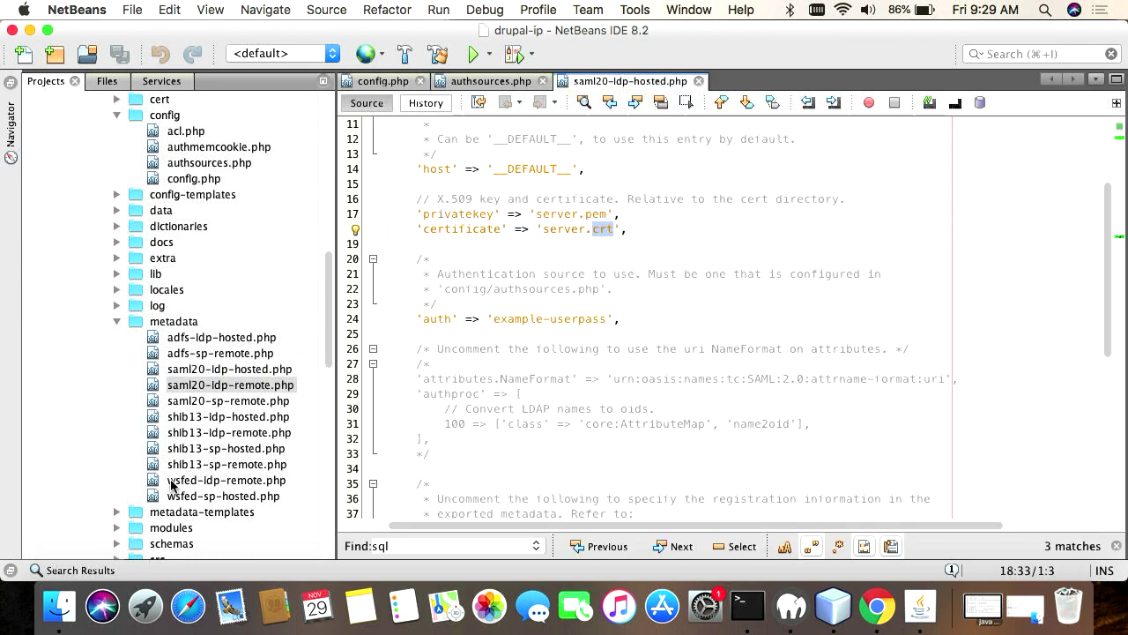
left_click(237, 402)
double_click(237, 401)
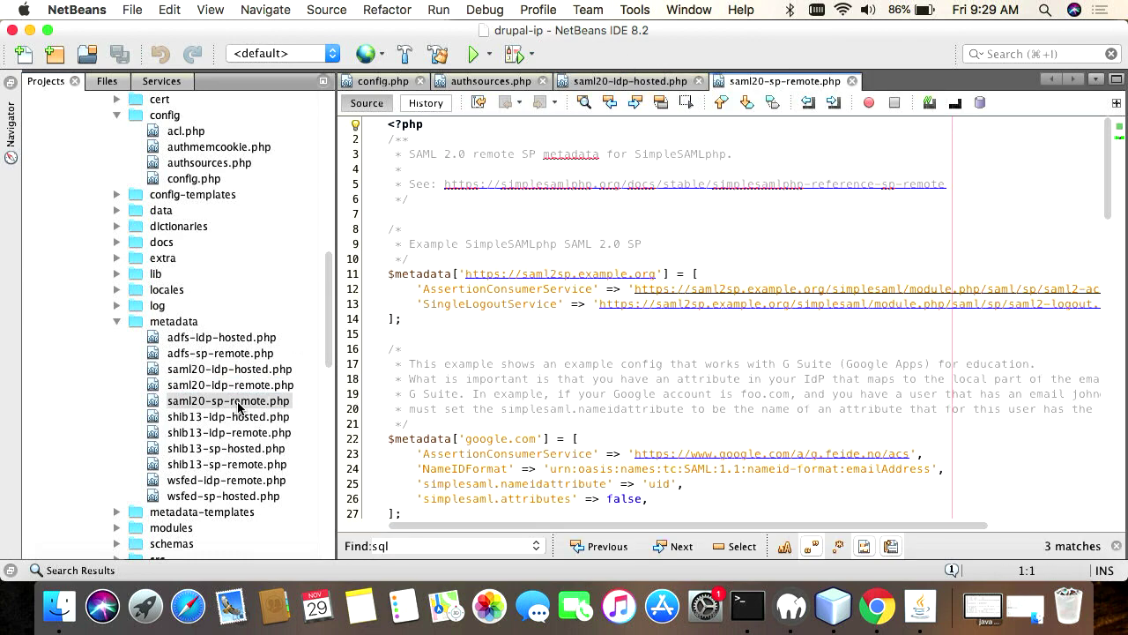
scroll(432, 355, "down", 15)
scroll(432, 355, "up", 3)
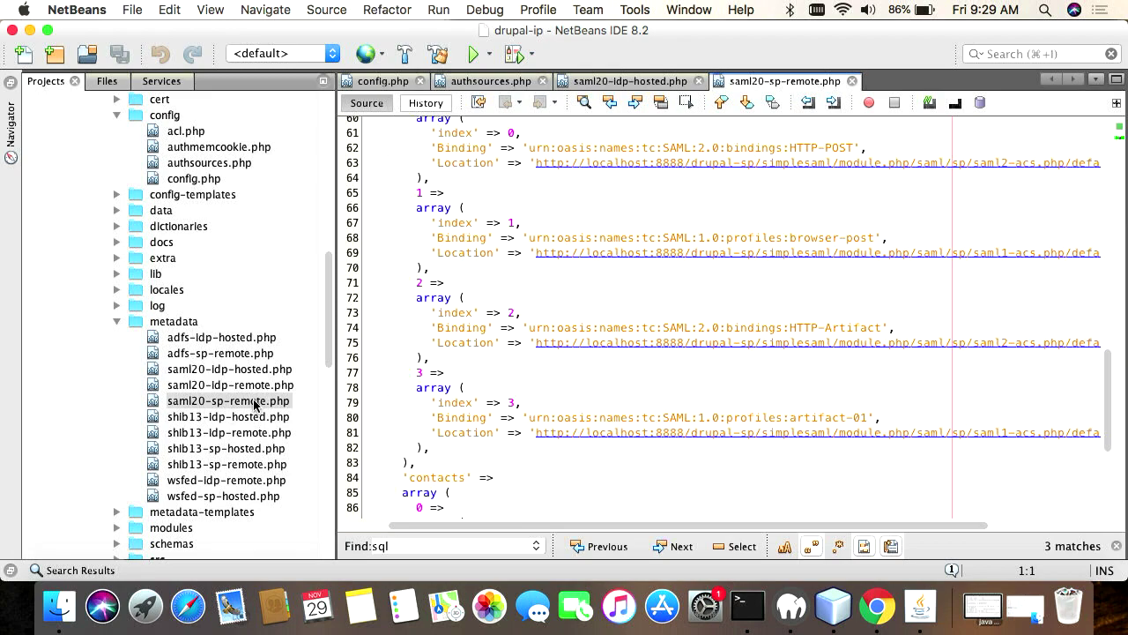
scroll(510, 395, "up", 10)
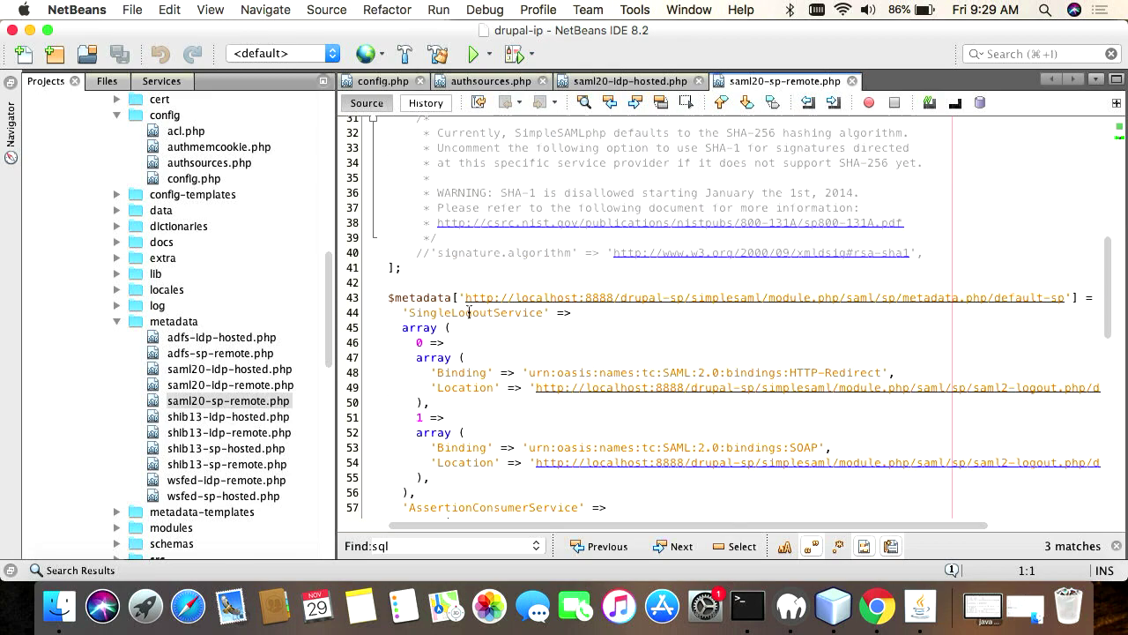
scroll(522, 347, "down", 9)
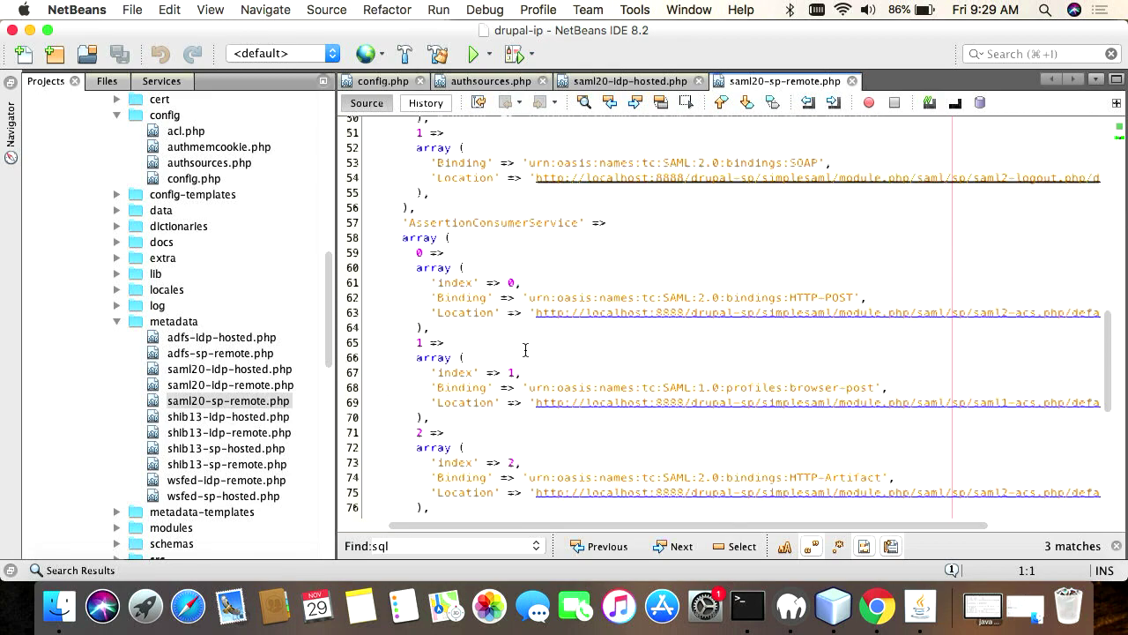
left_click(877, 607)
Copy the IdP's SAML 2.0 flat-file metadata from the Federation page
left_click(794, 41)
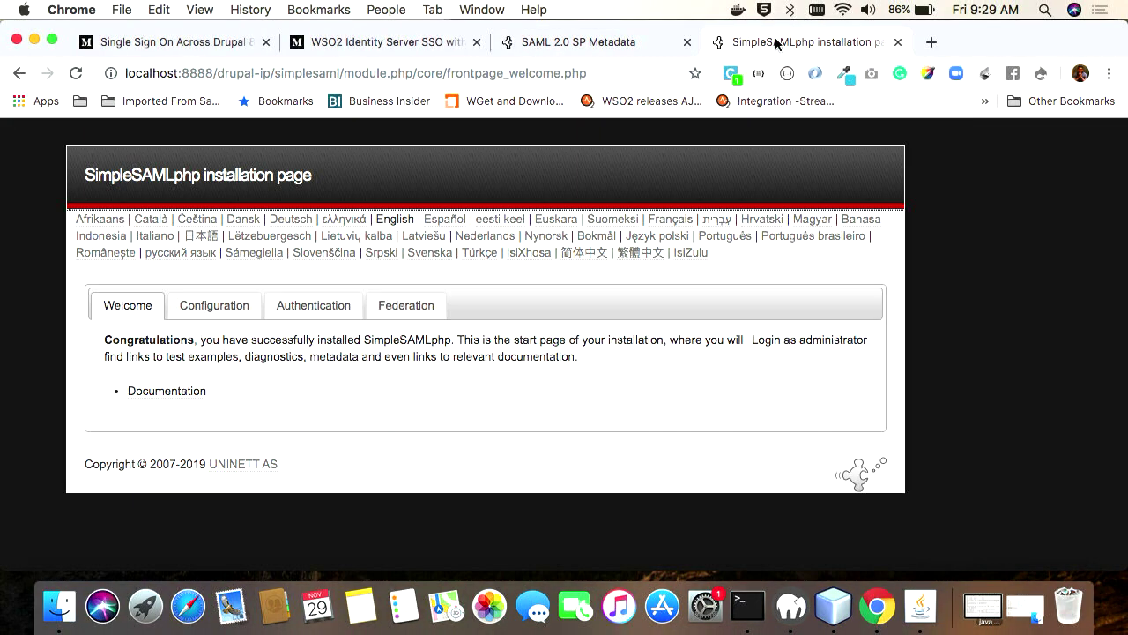
left_click(389, 307)
scroll(197, 413, "down", 2)
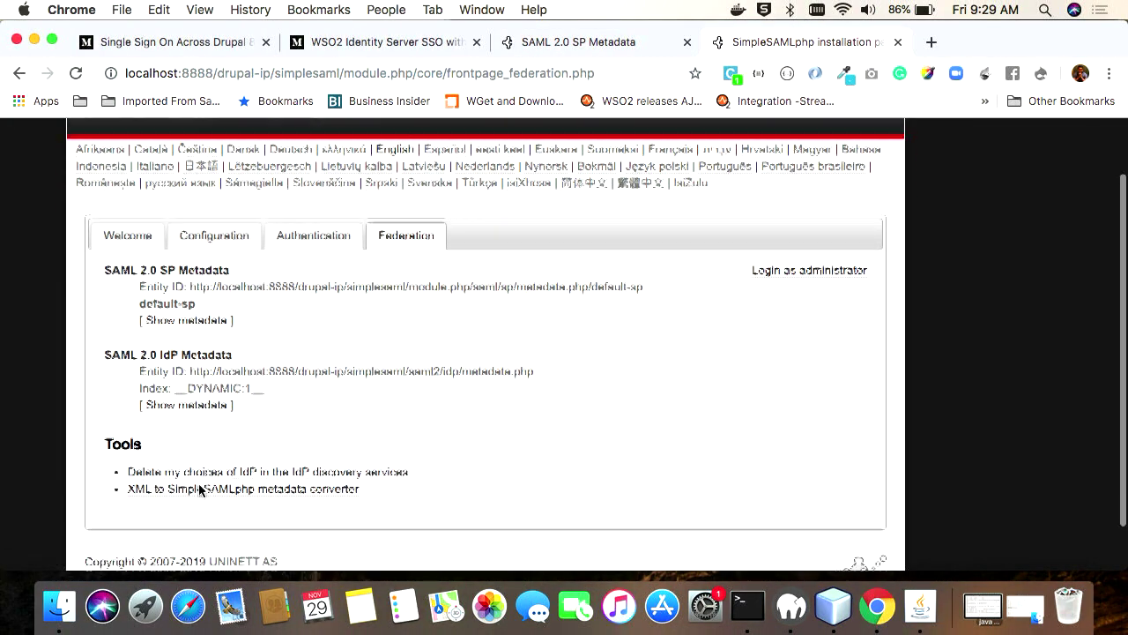
left_click(186, 400)
scroll(204, 409, "down", 10)
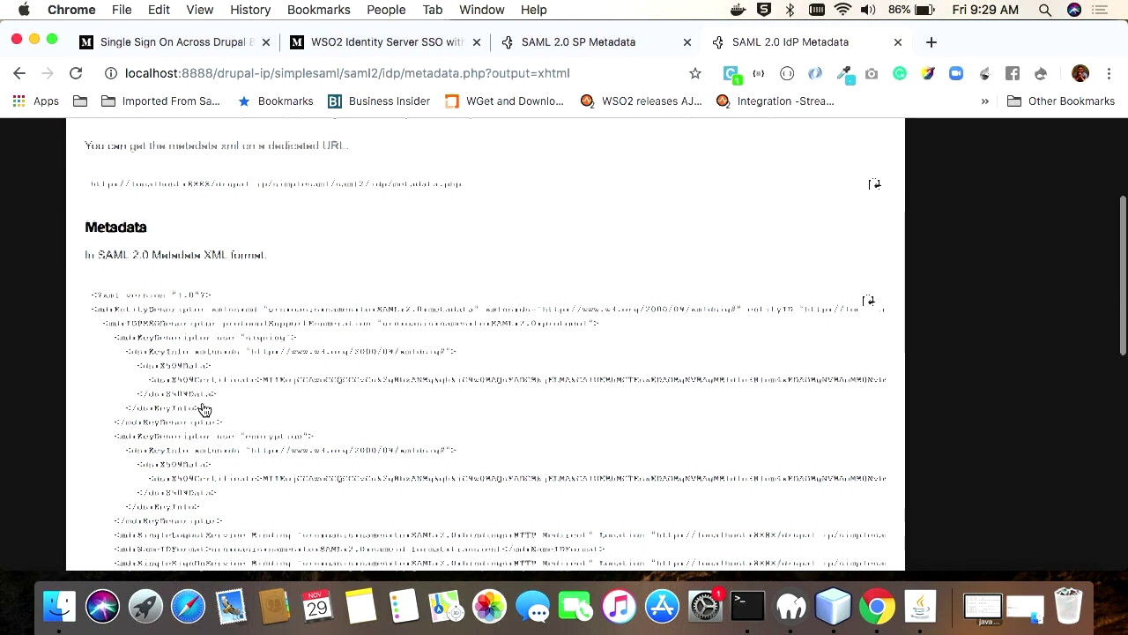
left_click(868, 244)
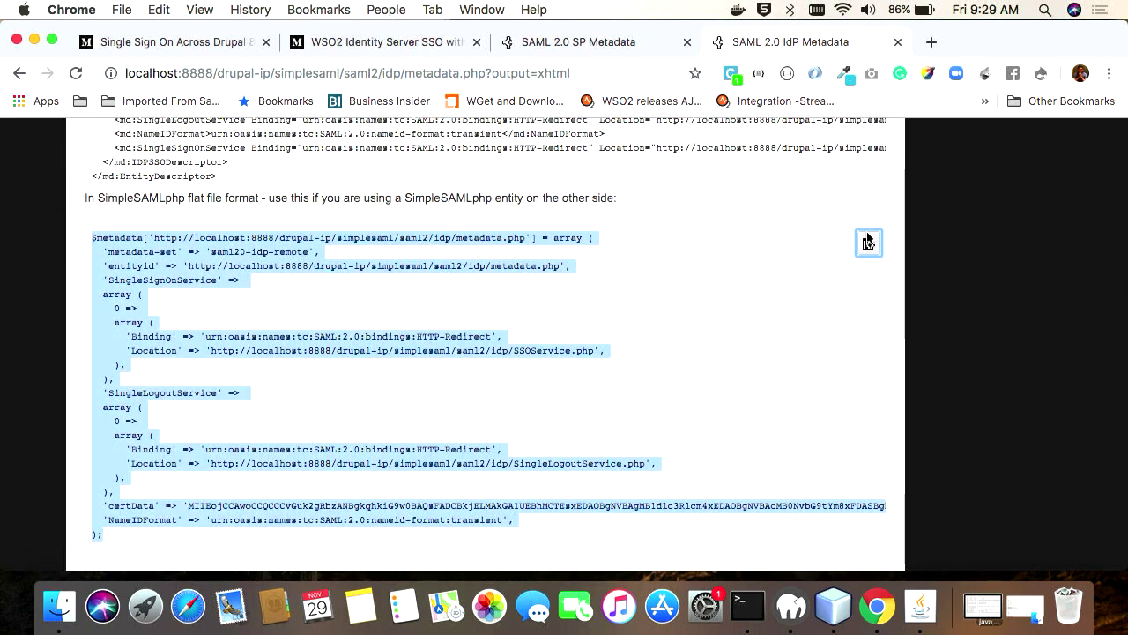
Expand drupal-sp's vendor/simplesamlphp/metadata folder and open saml20-idp-remote.php
left_click(832, 605)
scroll(164, 256, "up", 10)
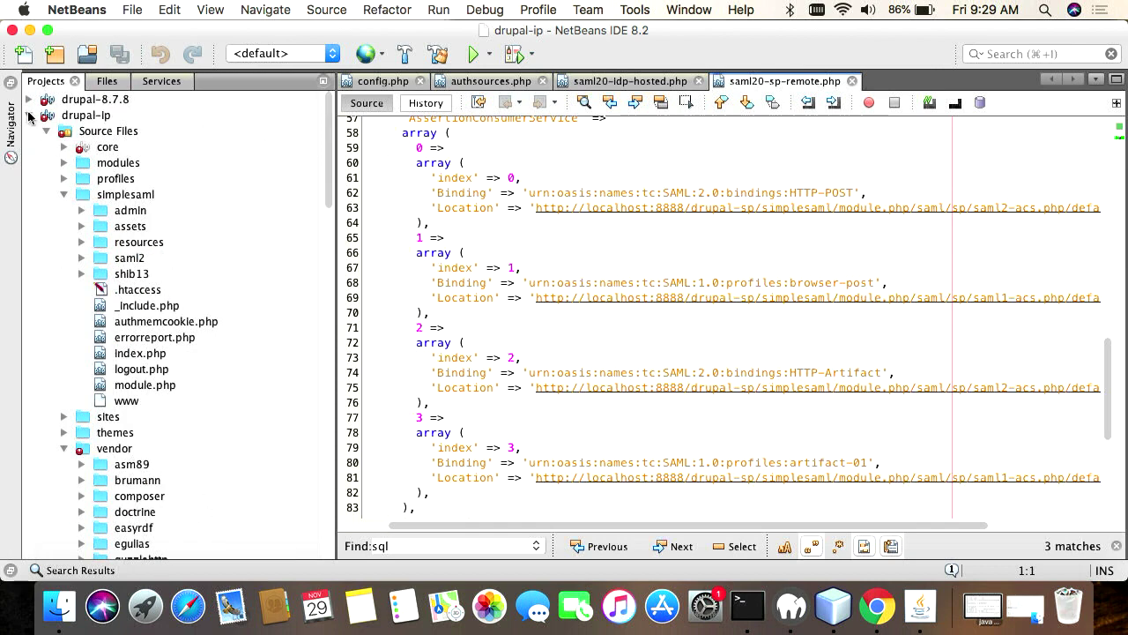
left_click(29, 115)
left_click(28, 132)
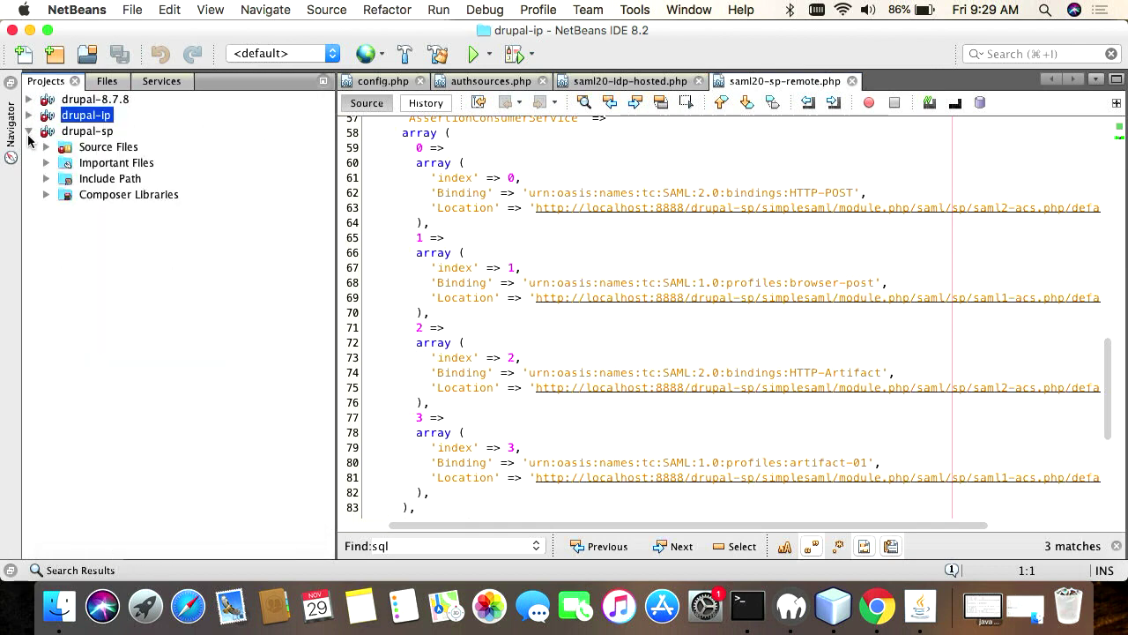
left_click(46, 147)
scroll(77, 364, "down", 1)
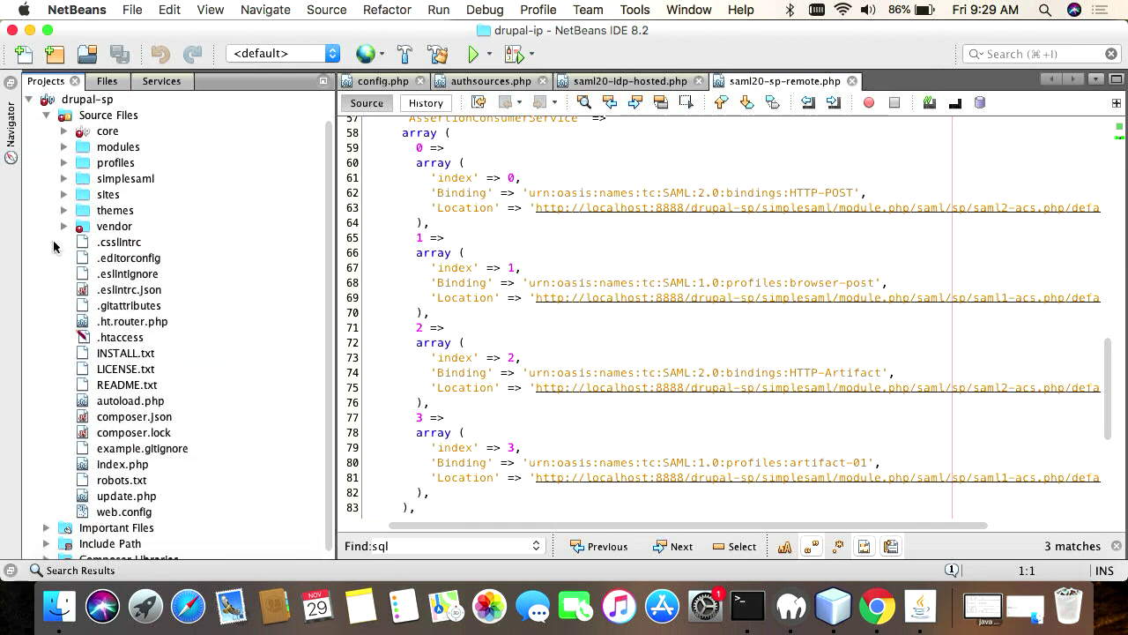
left_click(62, 227)
scroll(70, 374, "down", 8)
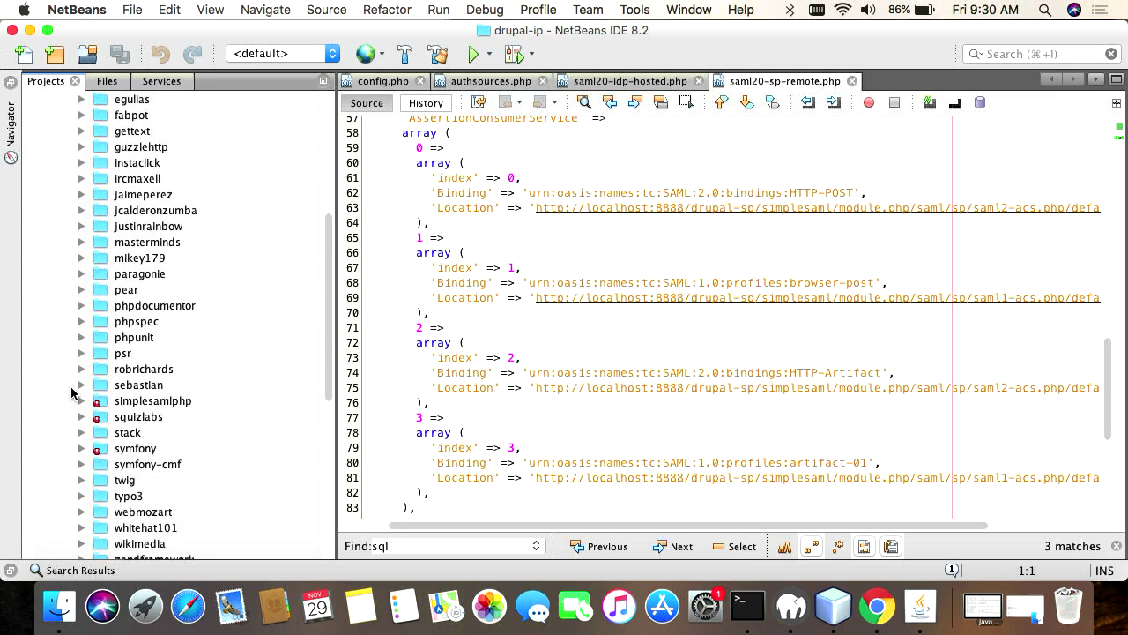
left_click(82, 400)
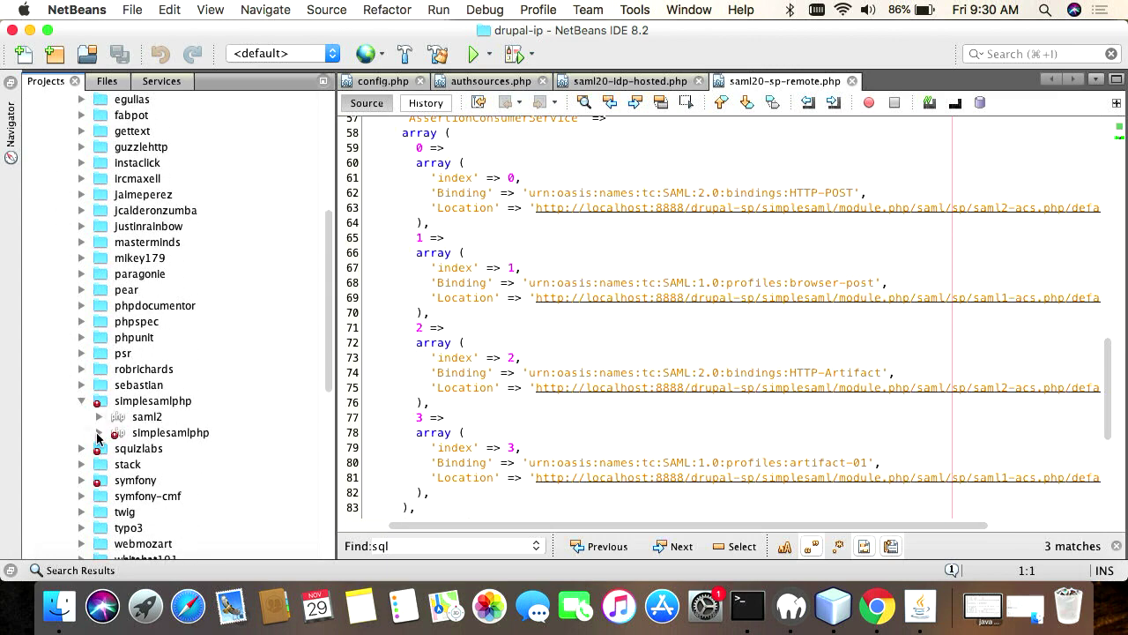
left_click(98, 432)
scroll(99, 414, "down", 8)
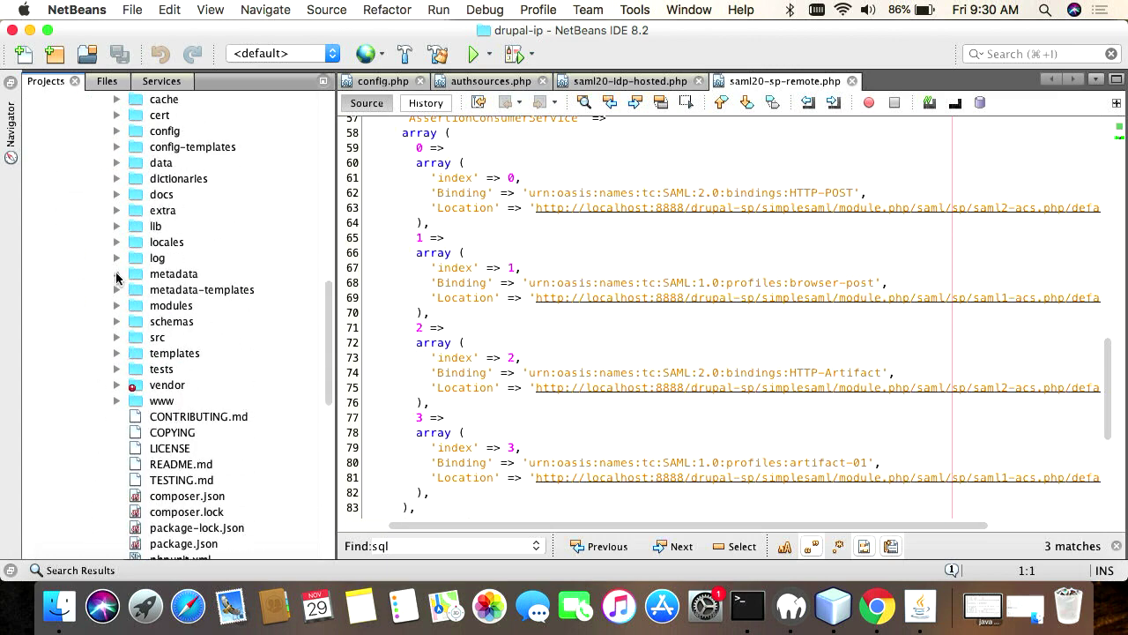
left_click(117, 274)
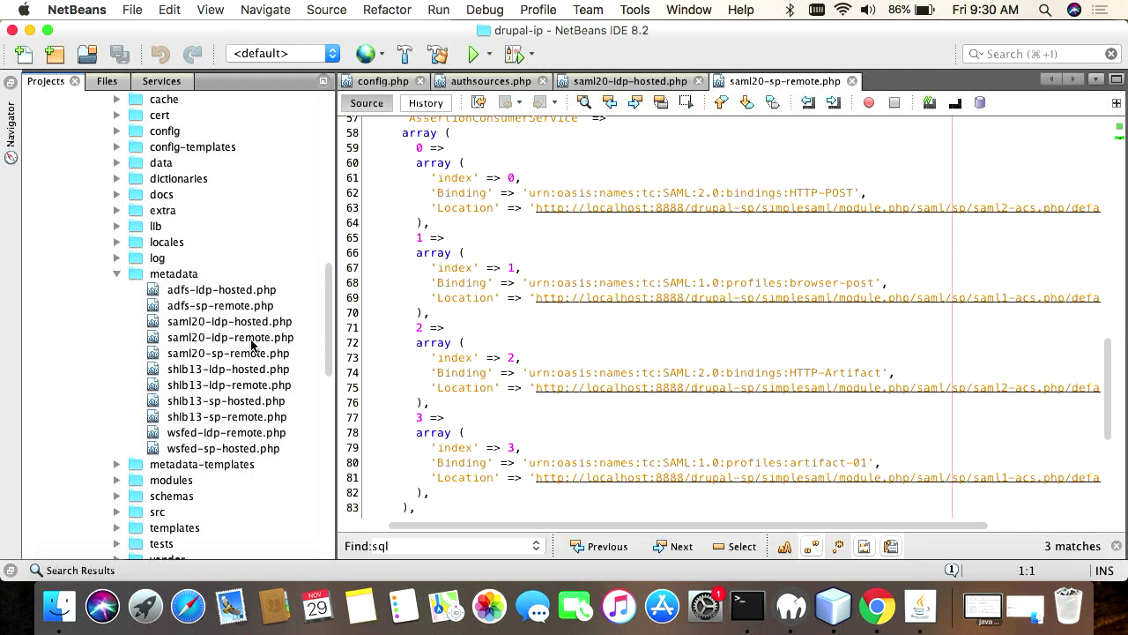
double_click(252, 341)
scroll(379, 312, "down", 4)
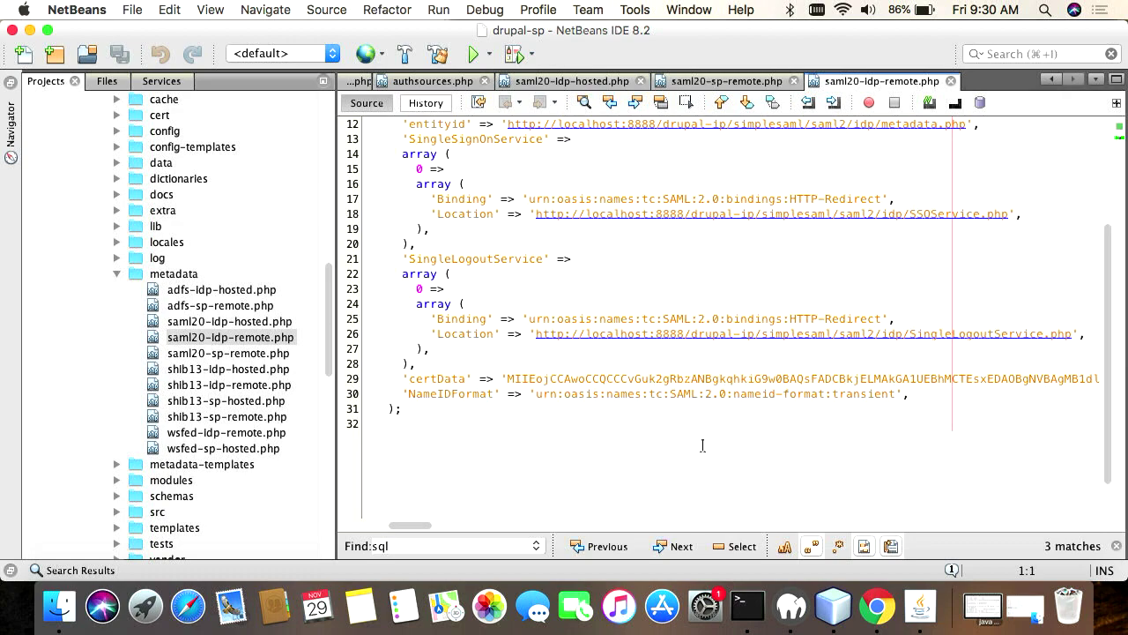
key("ctrl+Left")
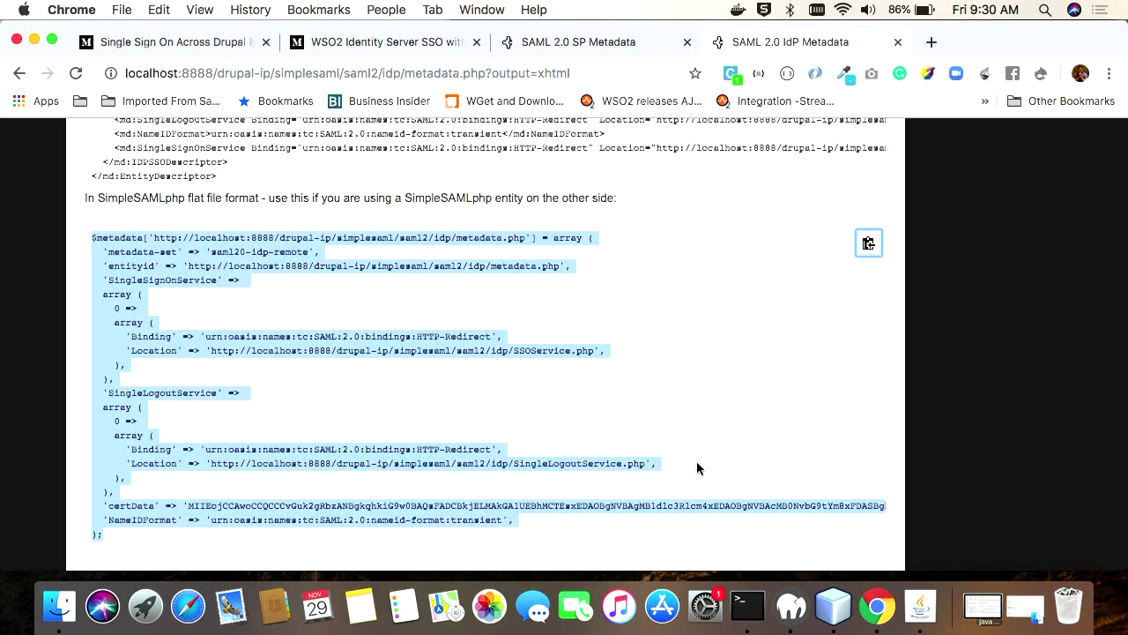
Scroll the Medium article to the section adding the IdP metadata path to authsources.php
left_click(181, 49)
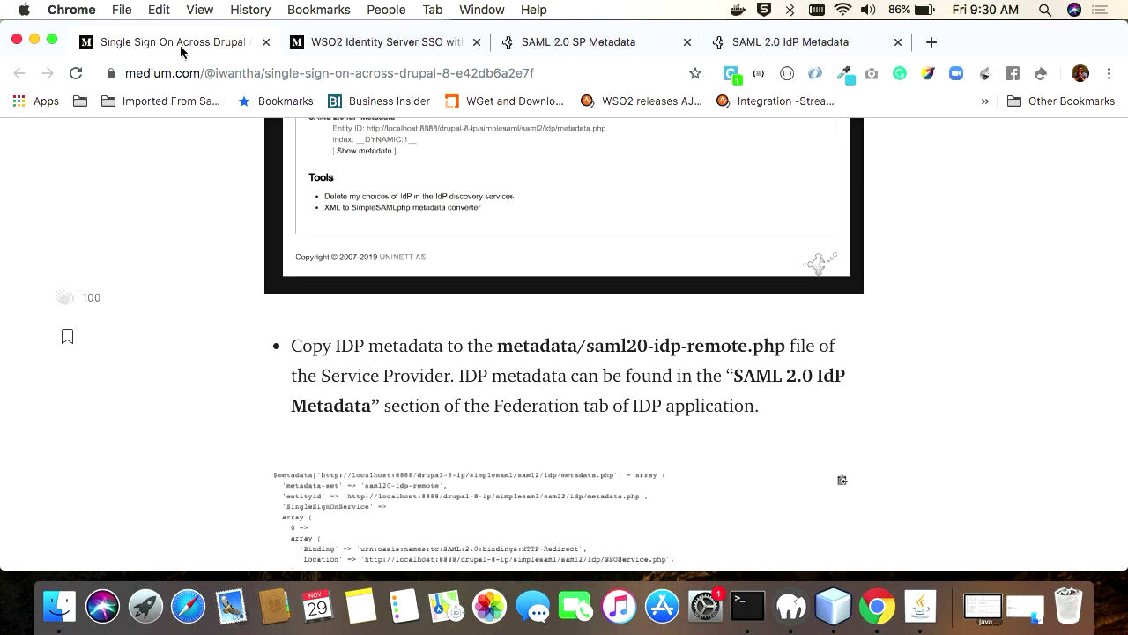
scroll(246, 154, "down", 15)
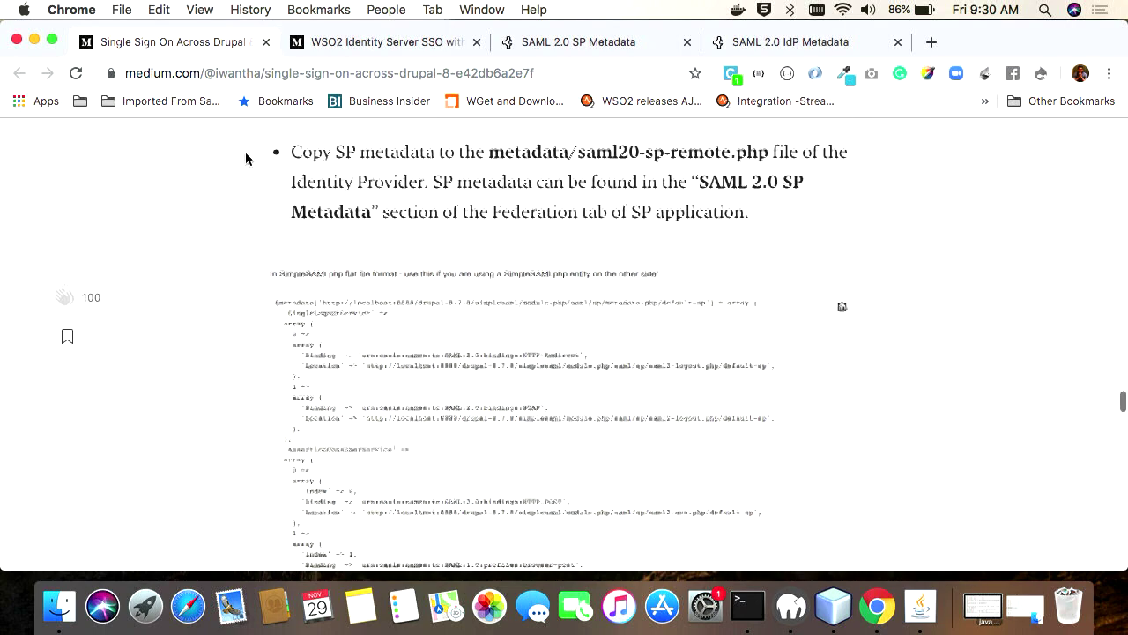
scroll(245, 159, "down", 3)
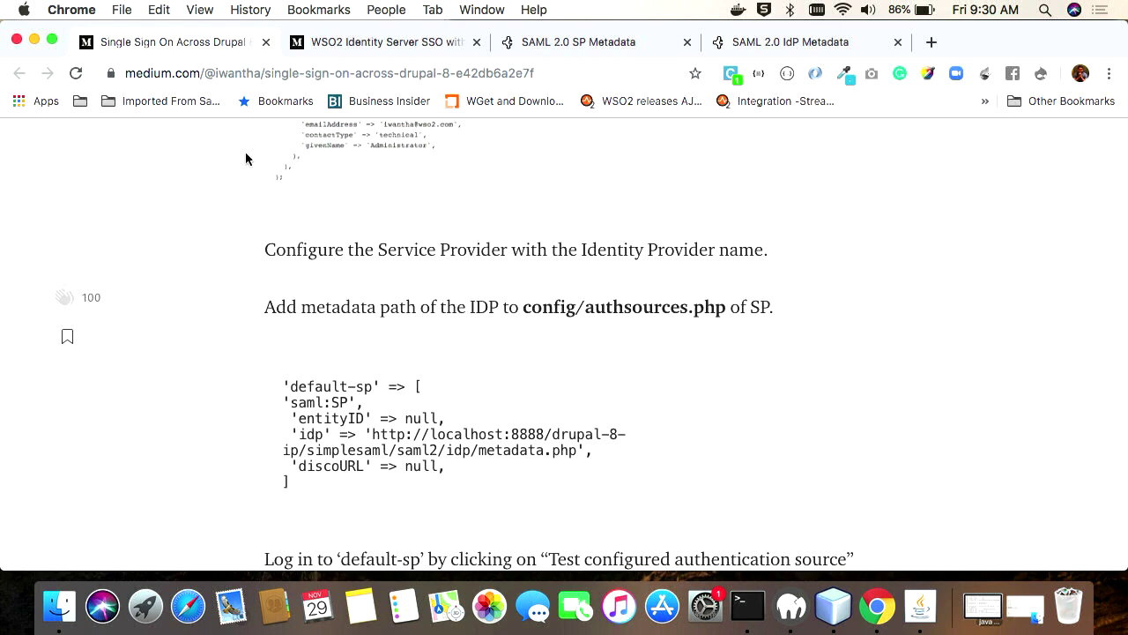
double_click(628, 304)
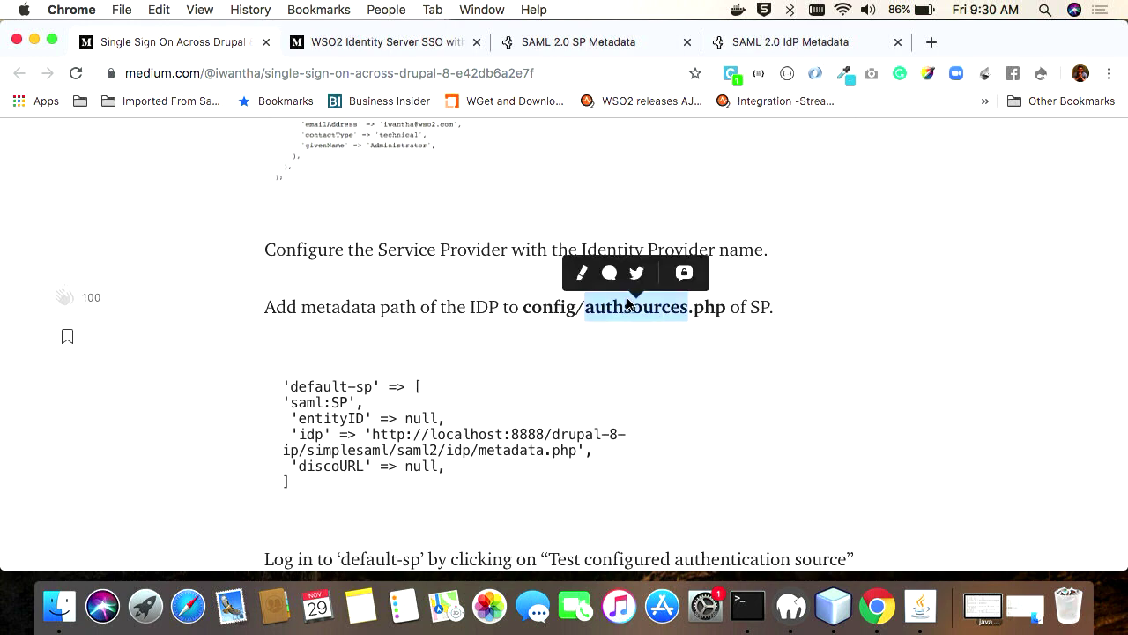
Open drupal-sp's config/authsources.php in NetBeans, closing the other open config and metadata editor tabs
left_click(920, 605)
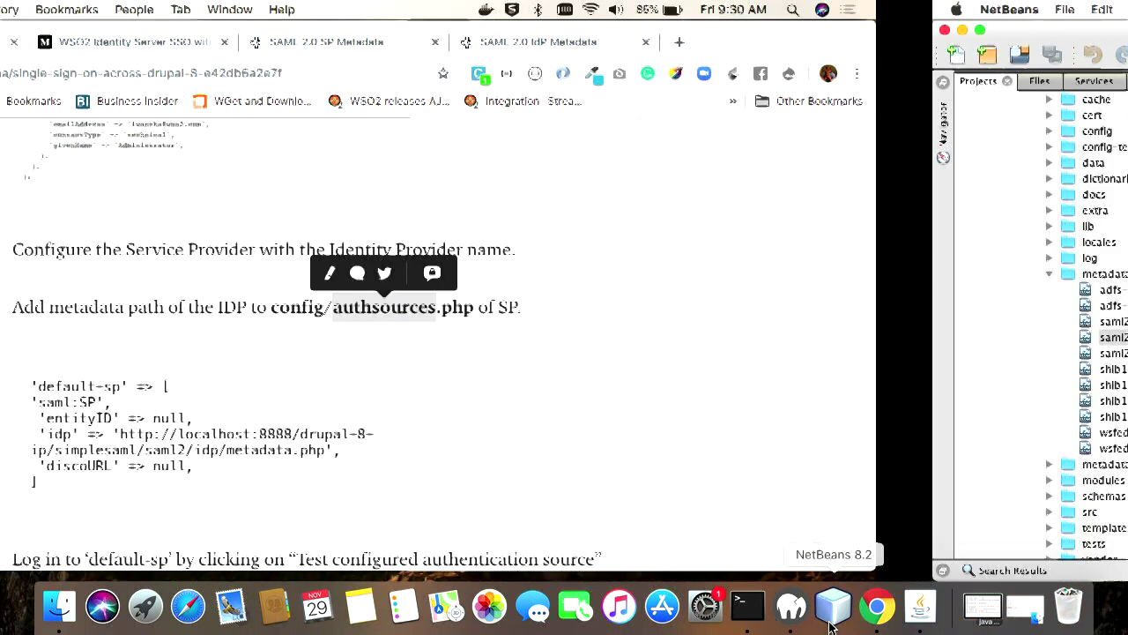
left_click(119, 281)
left_click(118, 277)
left_click(118, 132)
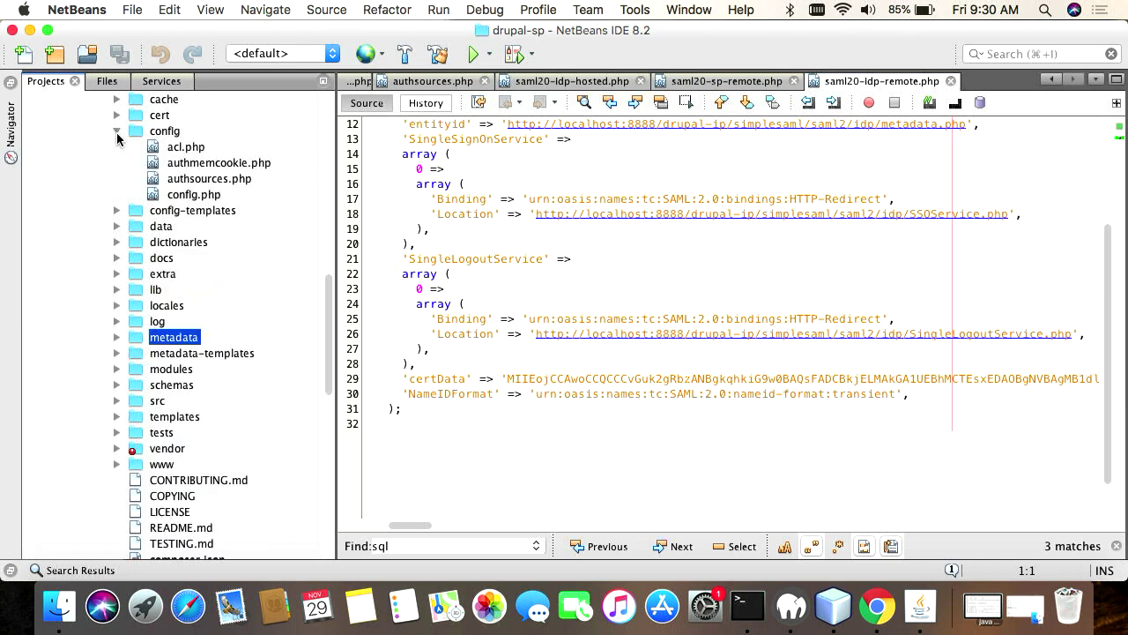
double_click(232, 179)
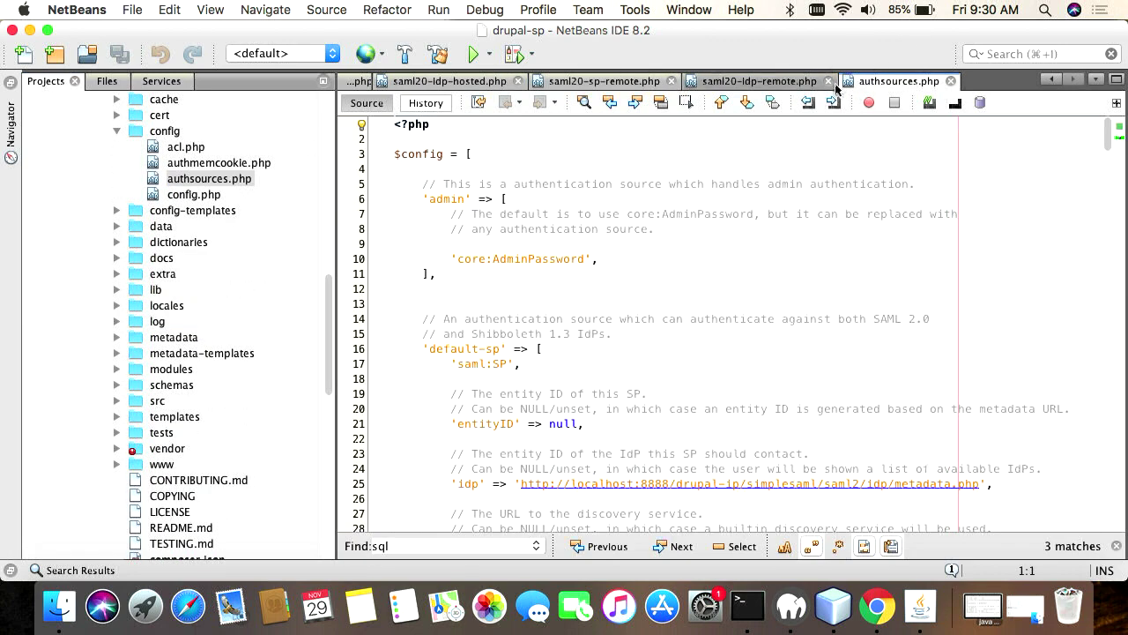
left_click(833, 82)
left_click(851, 81)
left_click(699, 81)
left_click(543, 81)
left_click(420, 81)
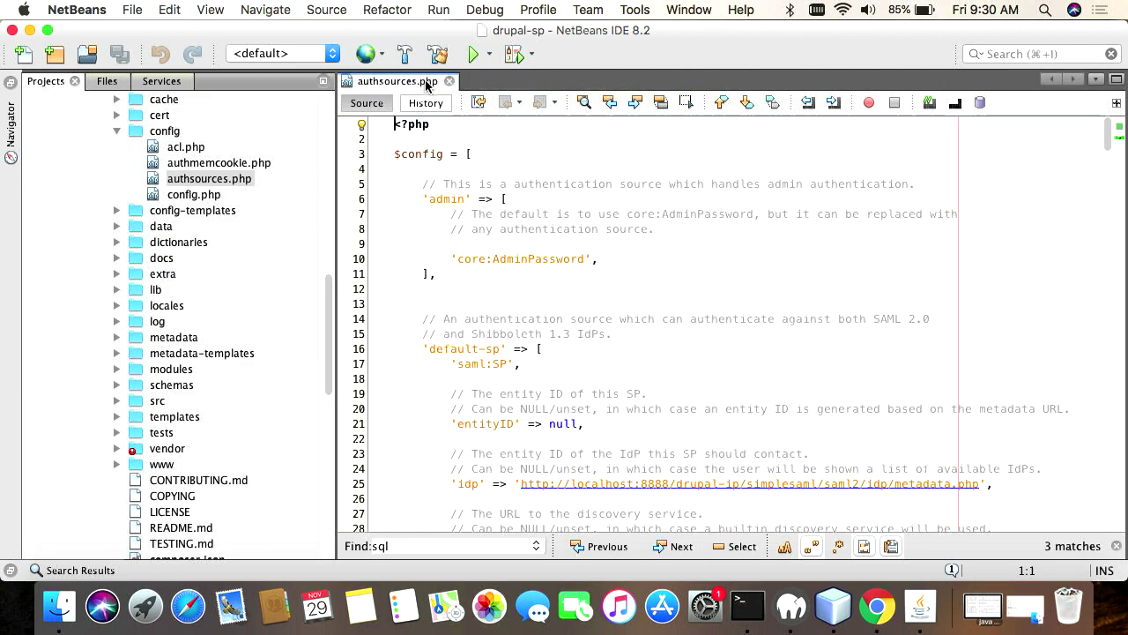
Check that default-sp's idp URL on line 25 points at localhost:8888/drupal-ip
scroll(539, 371, "down", 5)
left_click(521, 274)
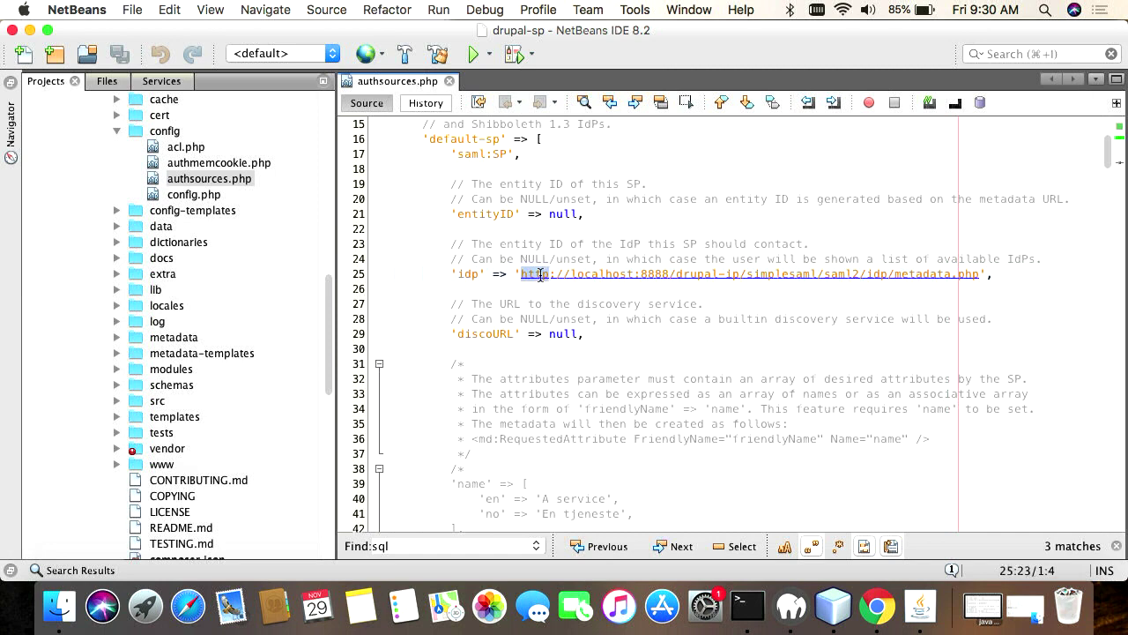
left_click(980, 273, "shift")
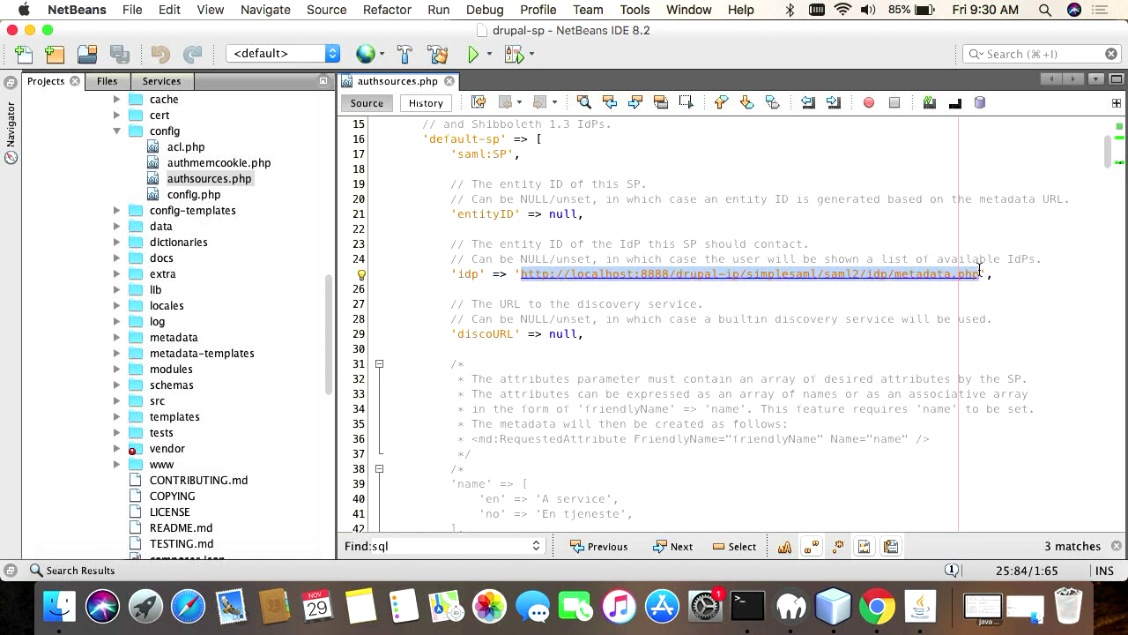
left_click(863, 300)
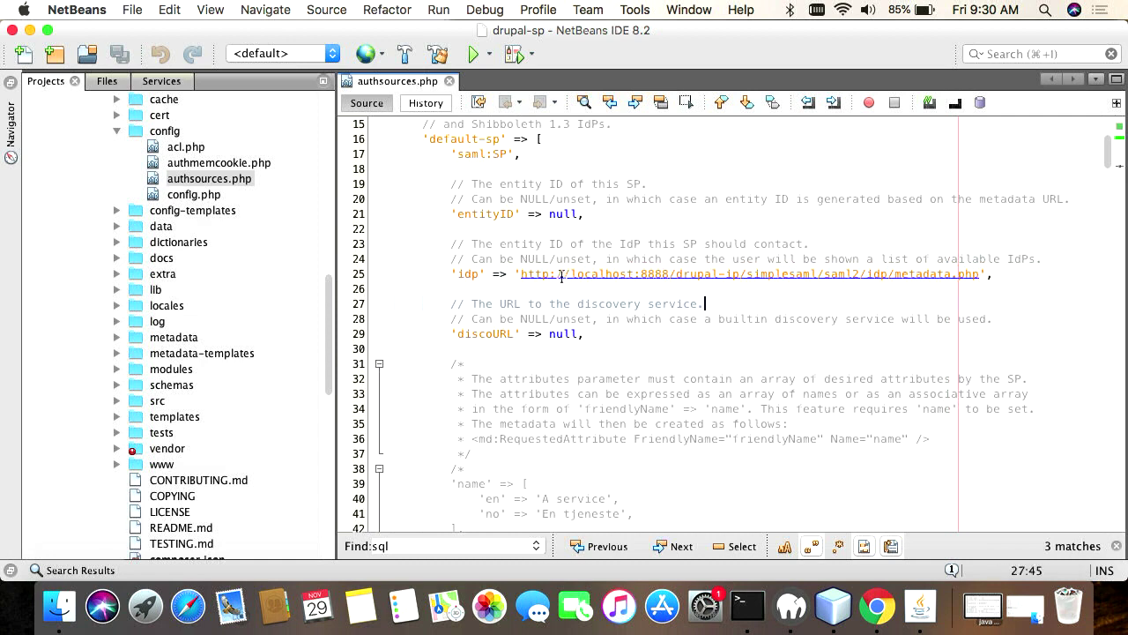
left_click_drag(568, 275, 751, 274)
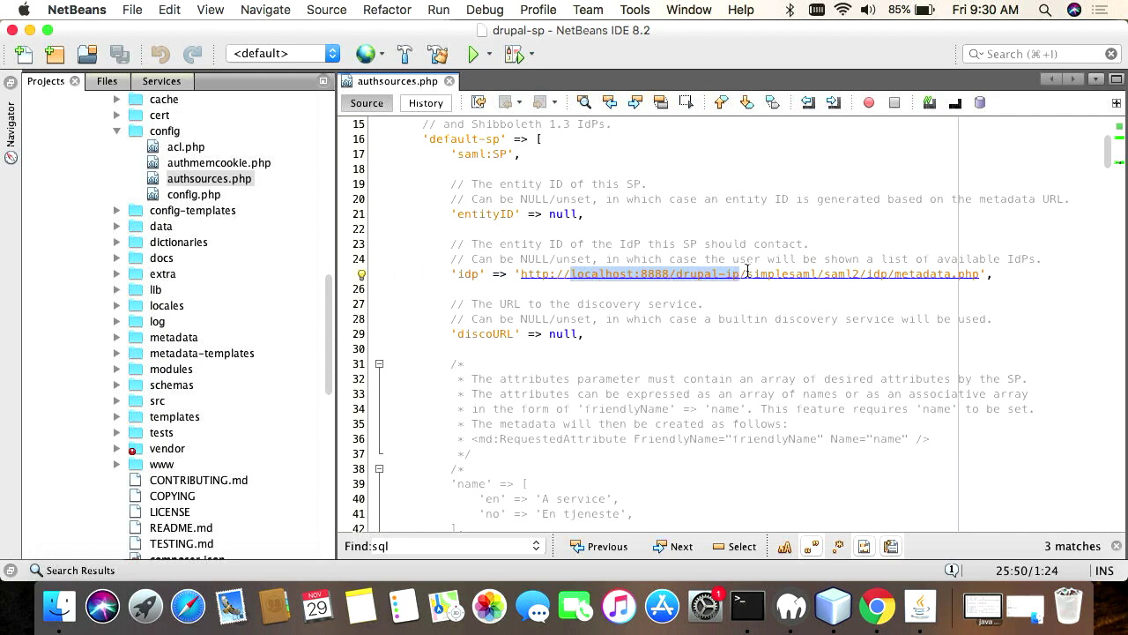
key("super+Tab")
Go to the SimpleSAMLphp Authentication section's Test configured authentication sources page
scroll(610, 339, "down", 3)
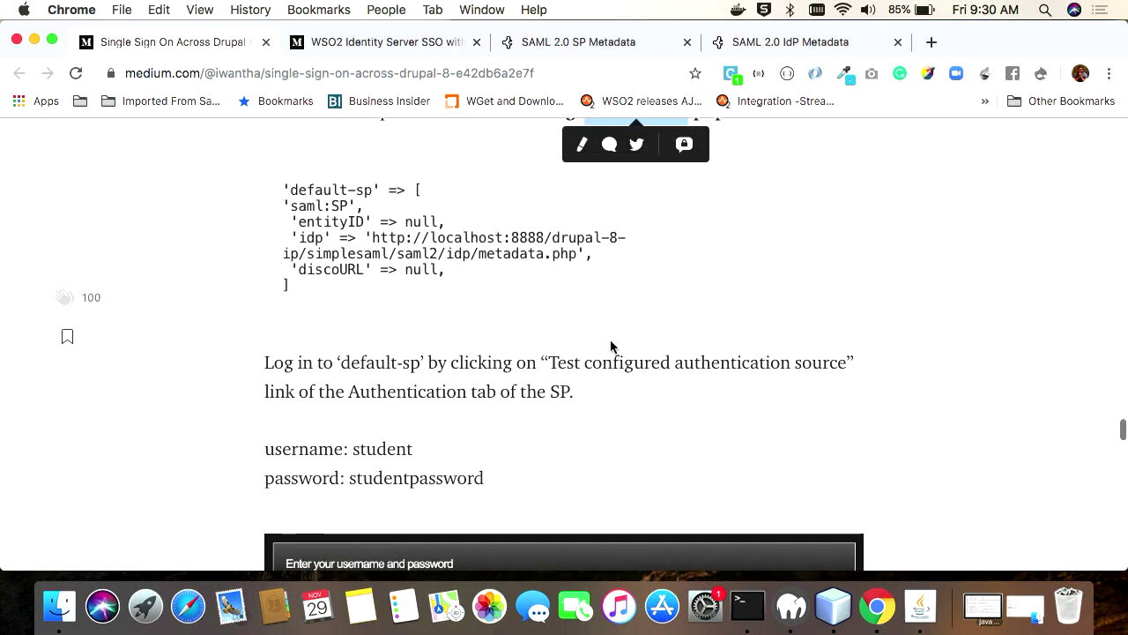
scroll(610, 346, "down", 3)
scroll(582, 173, "down", 2)
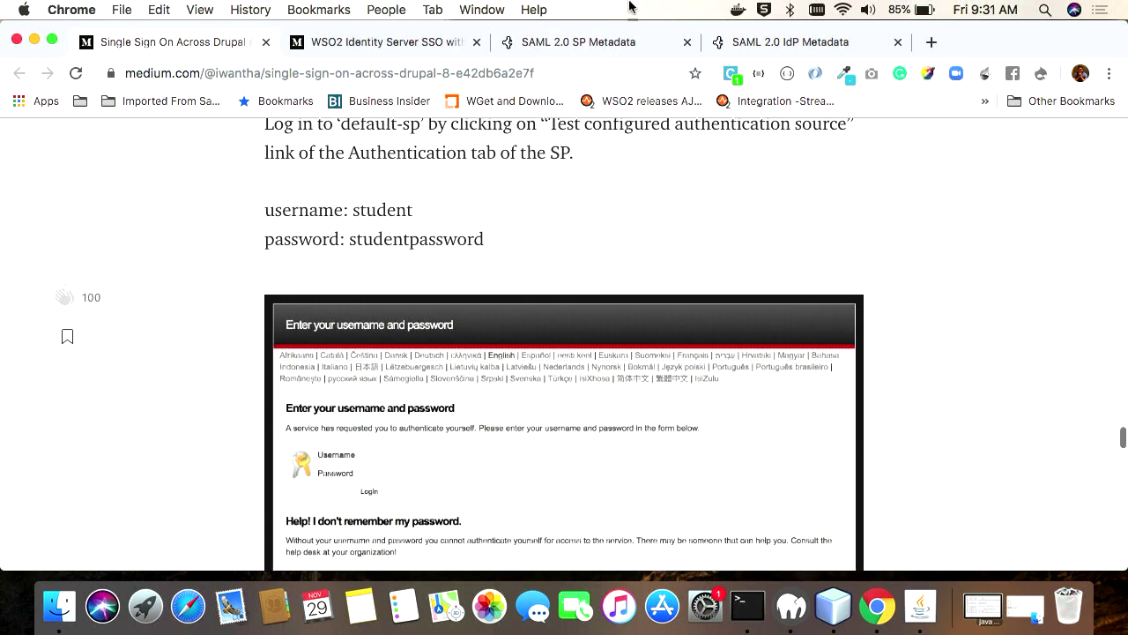
left_click(573, 41)
scroll(570, 126, "up", 10)
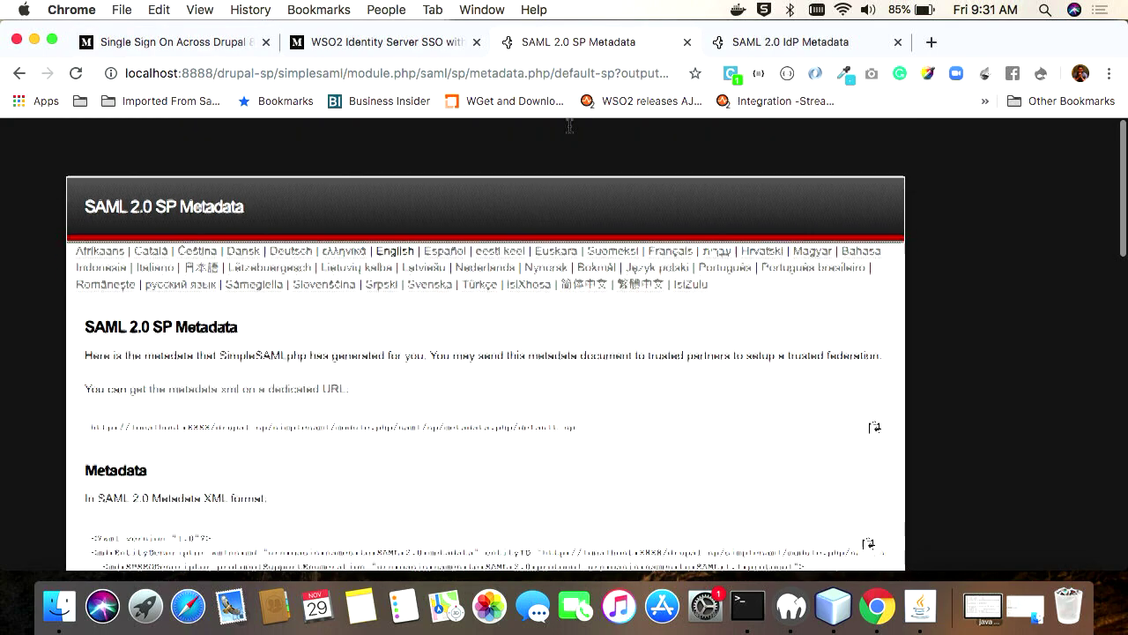
scroll(296, 351, "left", 5)
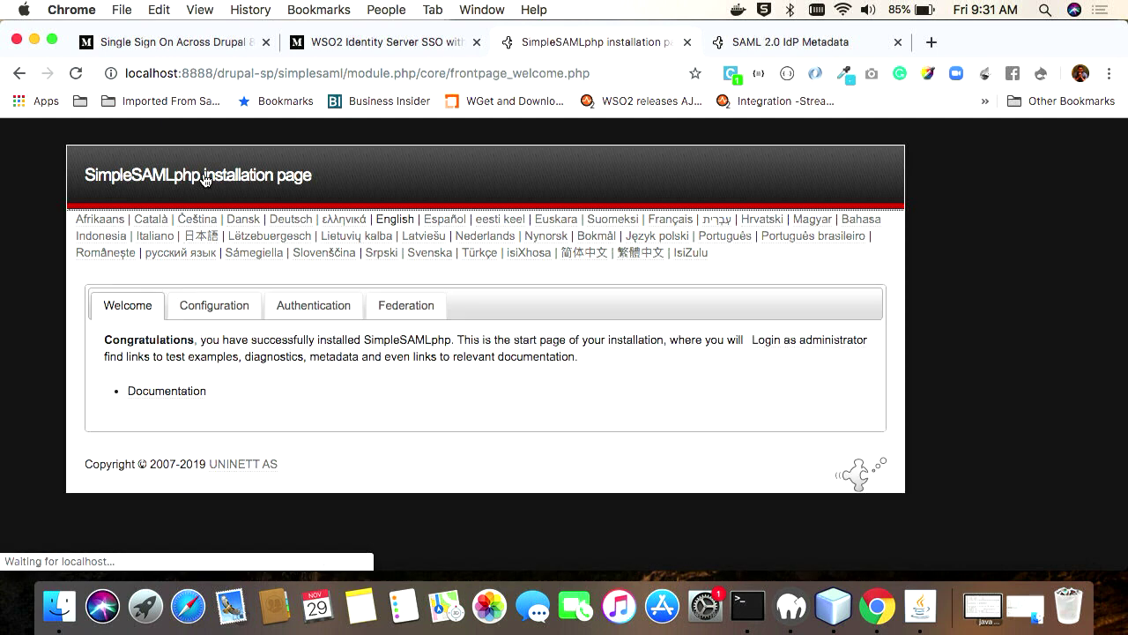
left_click(313, 305)
left_click(252, 344)
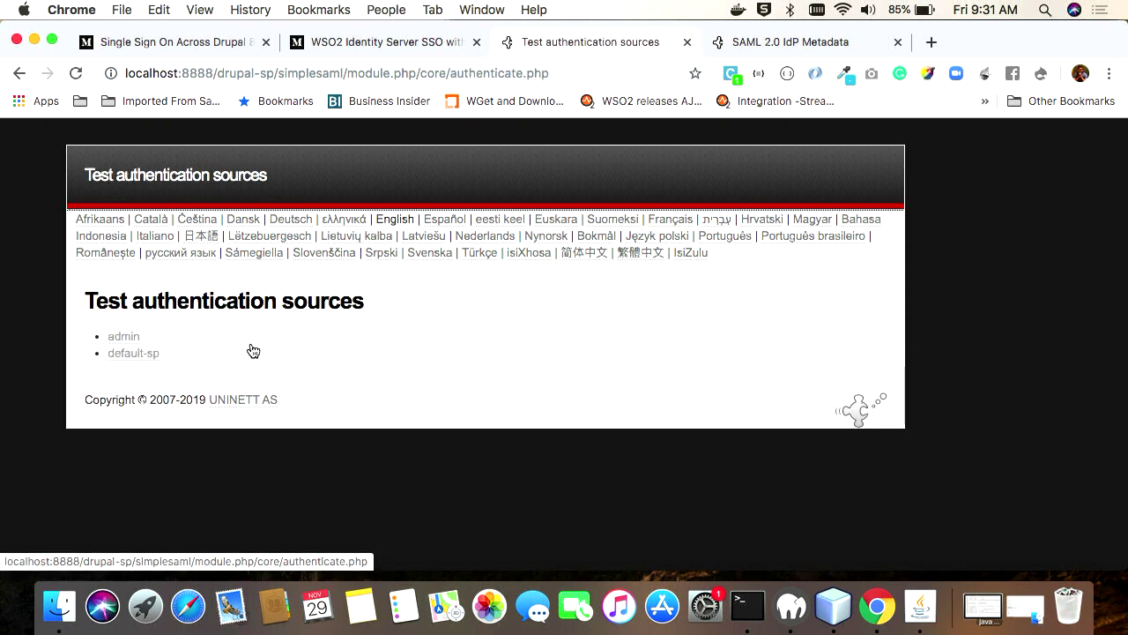
Test-login to default-sp with the student account and check the User ID and email attributes
left_click(128, 354)
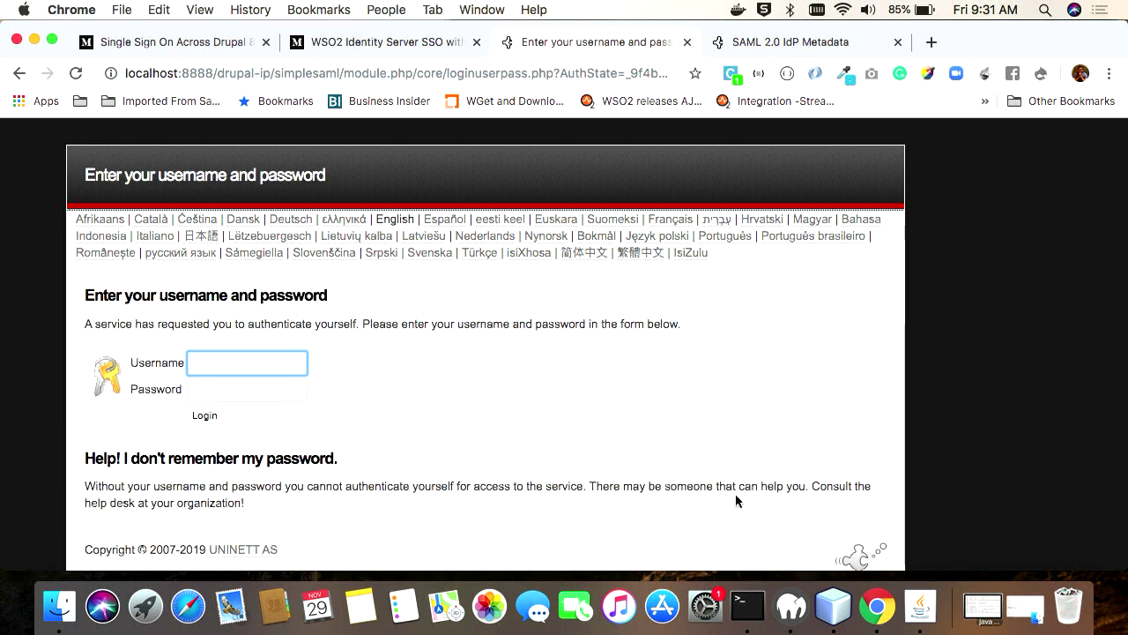
type("student")
key("Tab")
type("stu")
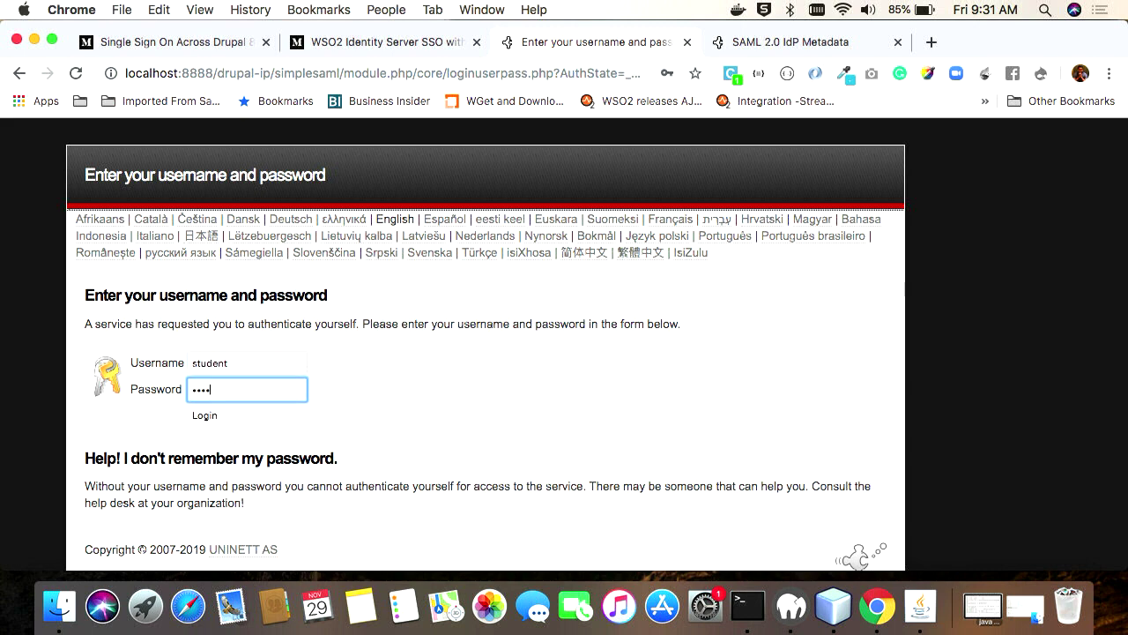
key("Return")
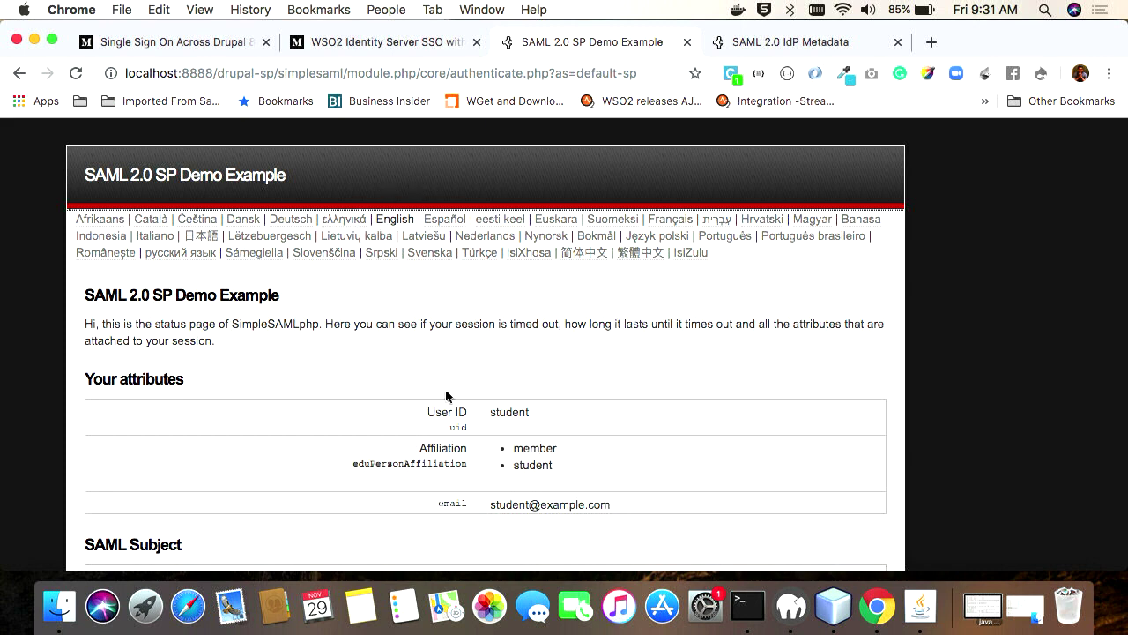
double_click(485, 408)
double_click(494, 409)
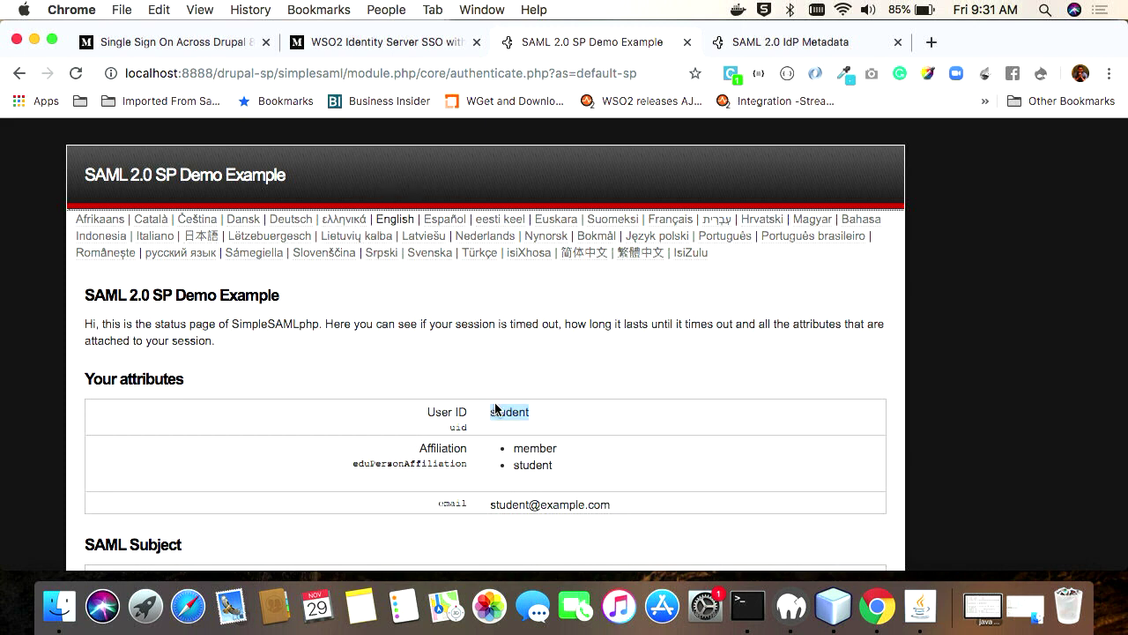
left_click_drag(484, 506, 615, 511)
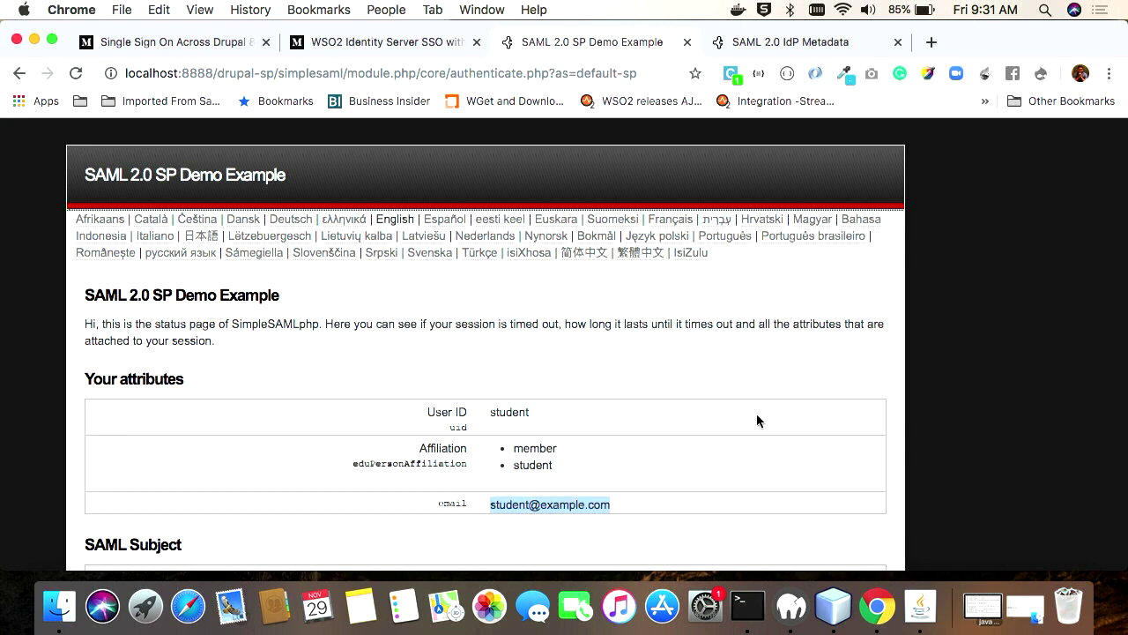
Read the Medium article's 'Configure simplesamlphp_auth module' section
left_click(832, 607)
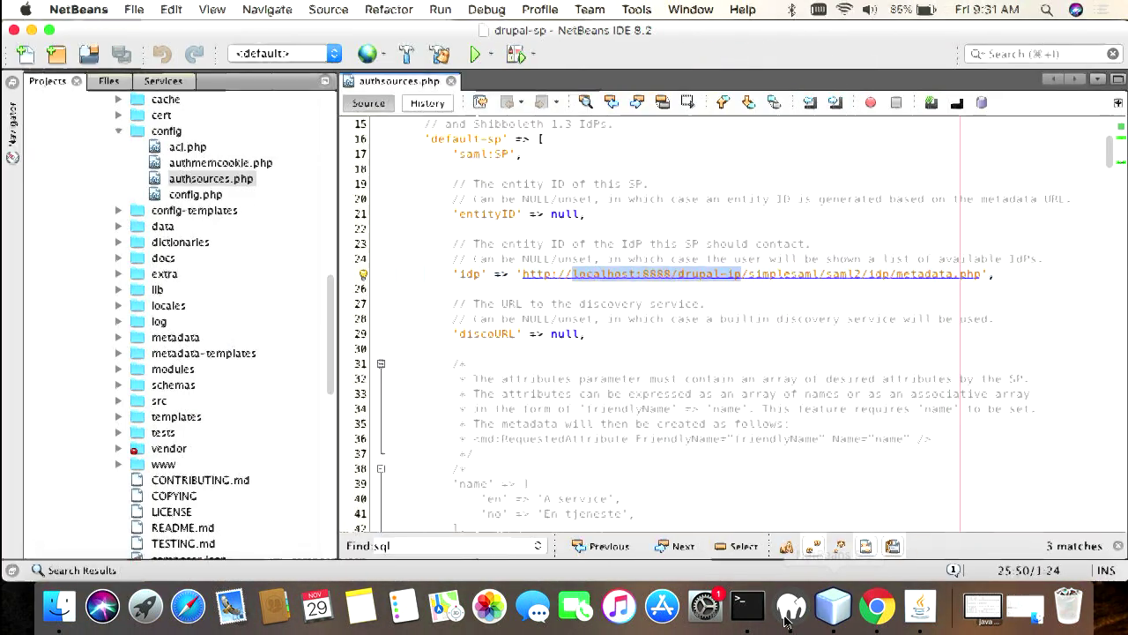
scroll(221, 278, "up", 7)
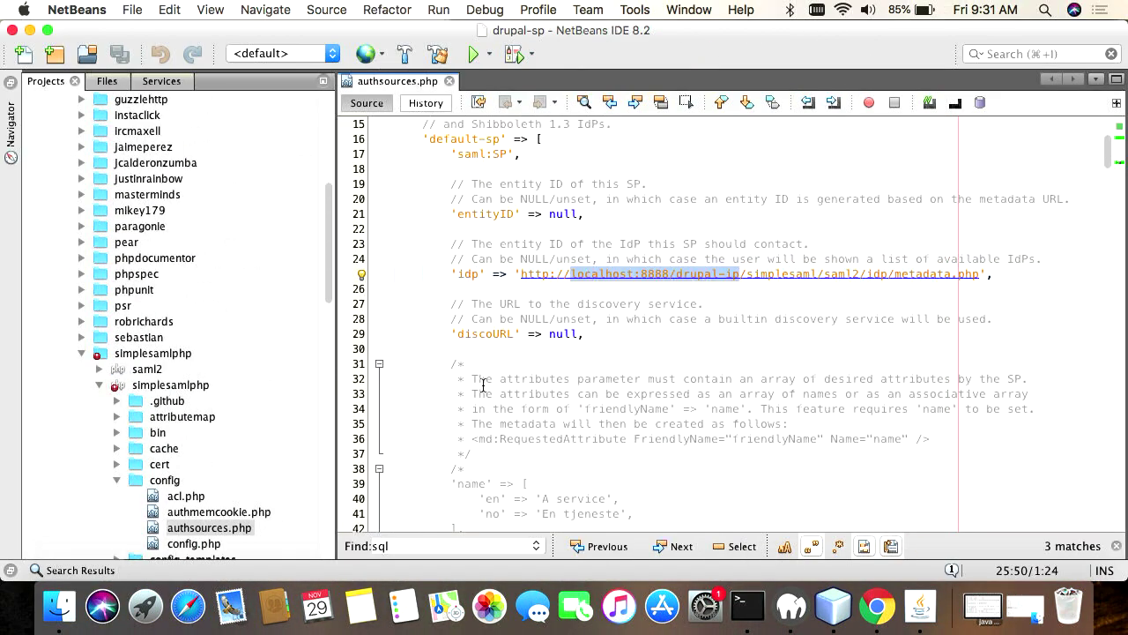
left_click(877, 607)
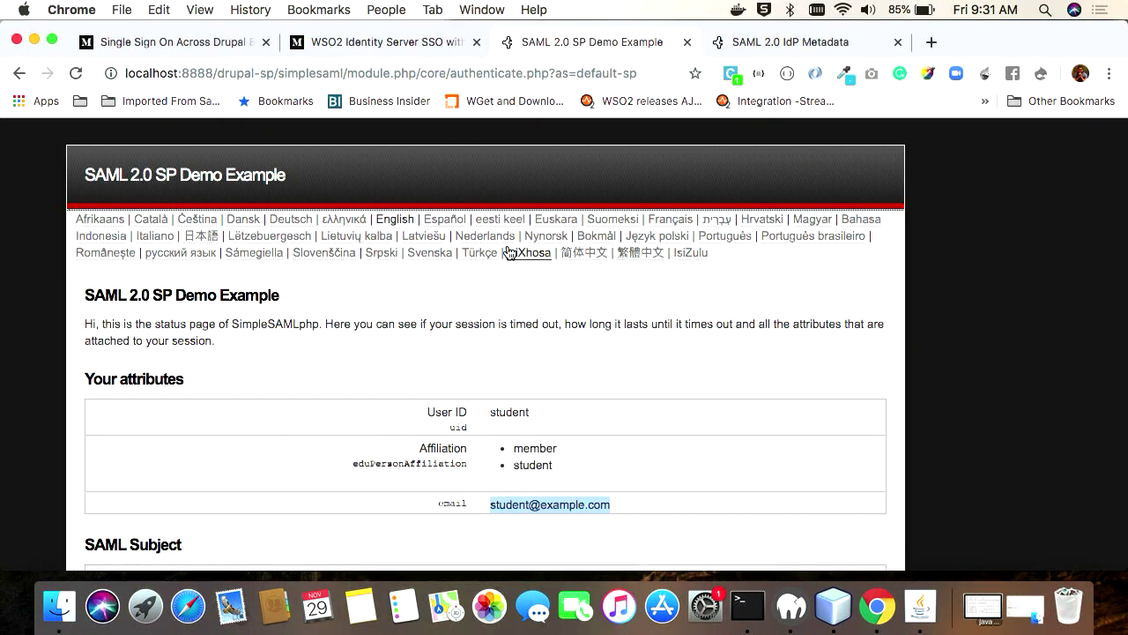
left_click(174, 41)
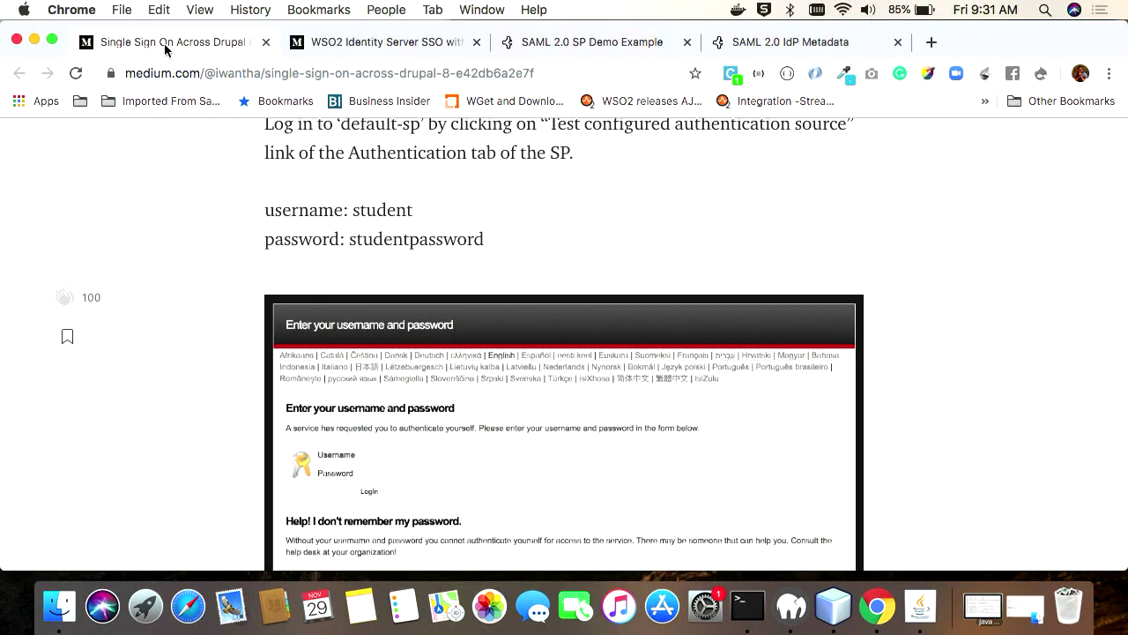
scroll(222, 426, "down", 5)
scroll(221, 426, "up", 1)
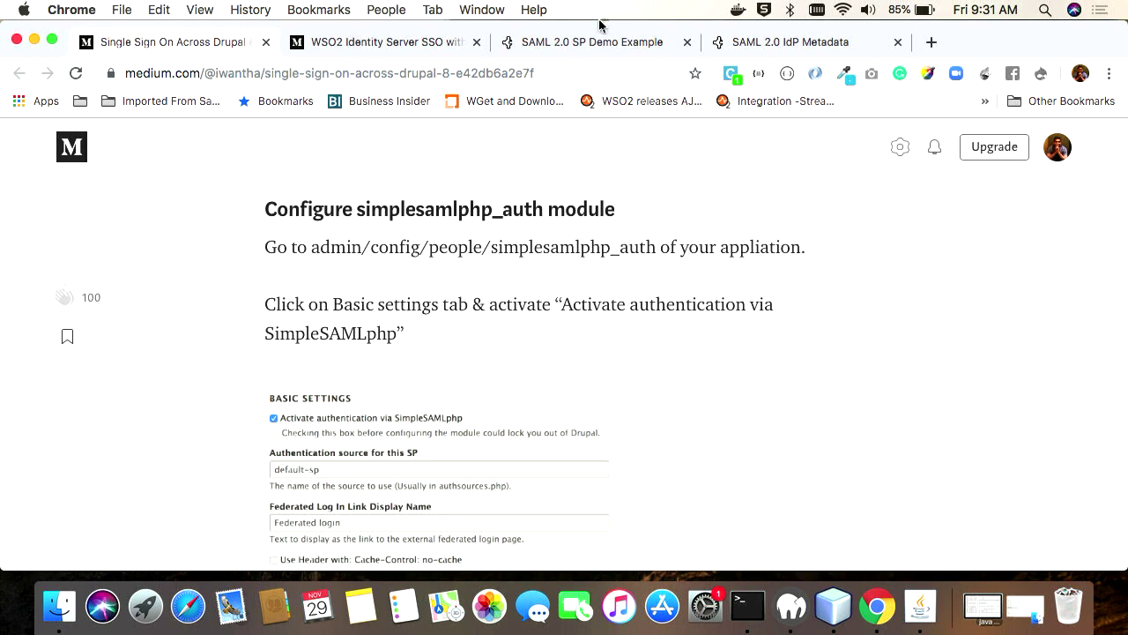
Trim the demo page's address to localhost:8888/drupal-sp and load the Drupal SP site
left_click(593, 51)
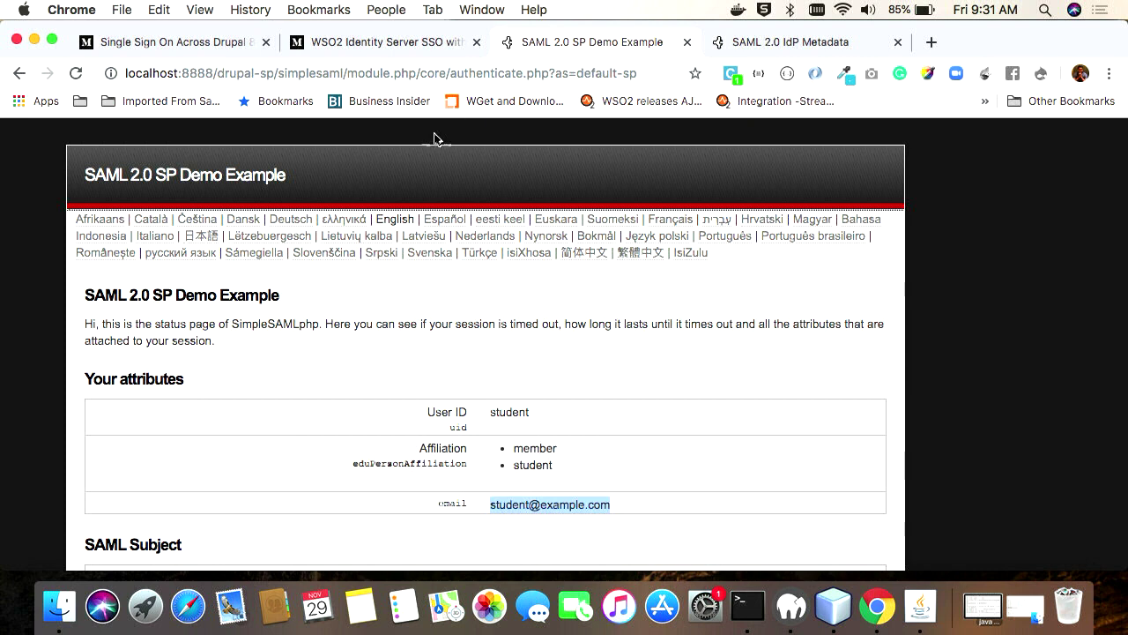
left_click_drag(222, 76, 802, 88)
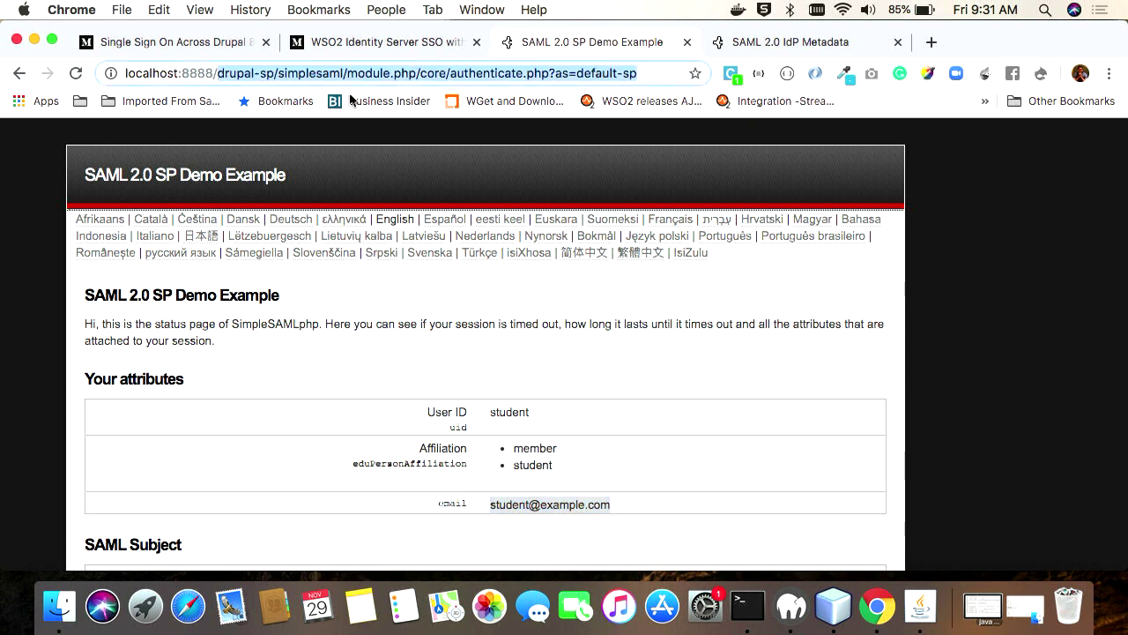
left_click_drag(279, 73, 672, 72)
key("BackSpace")
key("BackSpace")
key("Return")
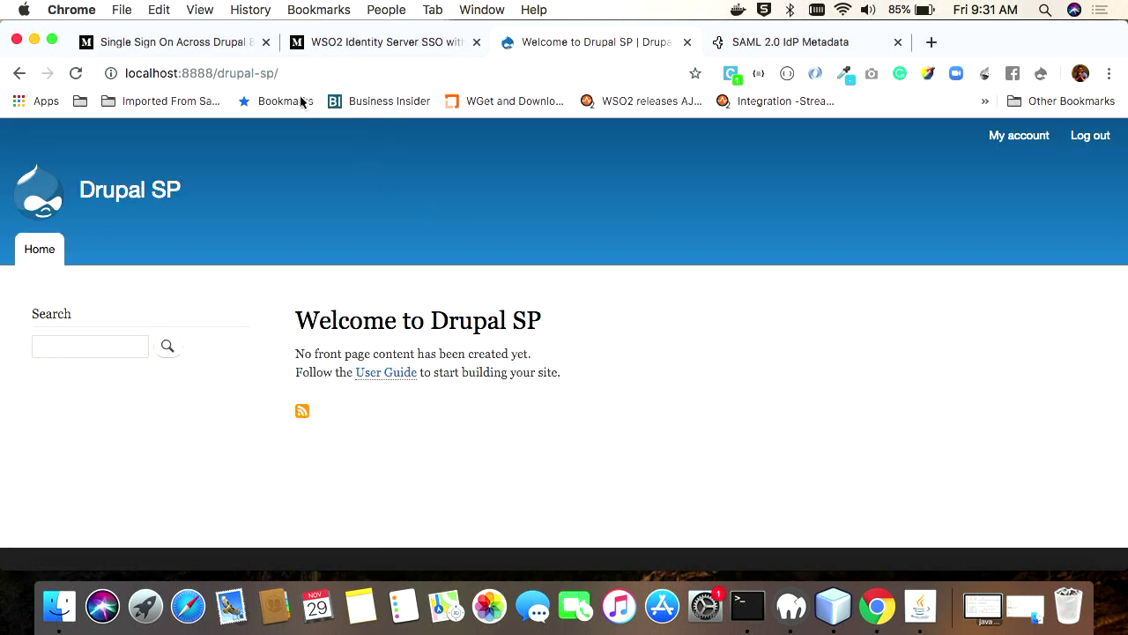
Log out of Drupal SP via user/logout, correcting the mistyped address
left_click(351, 74)
left_click(350, 74)
type("use")
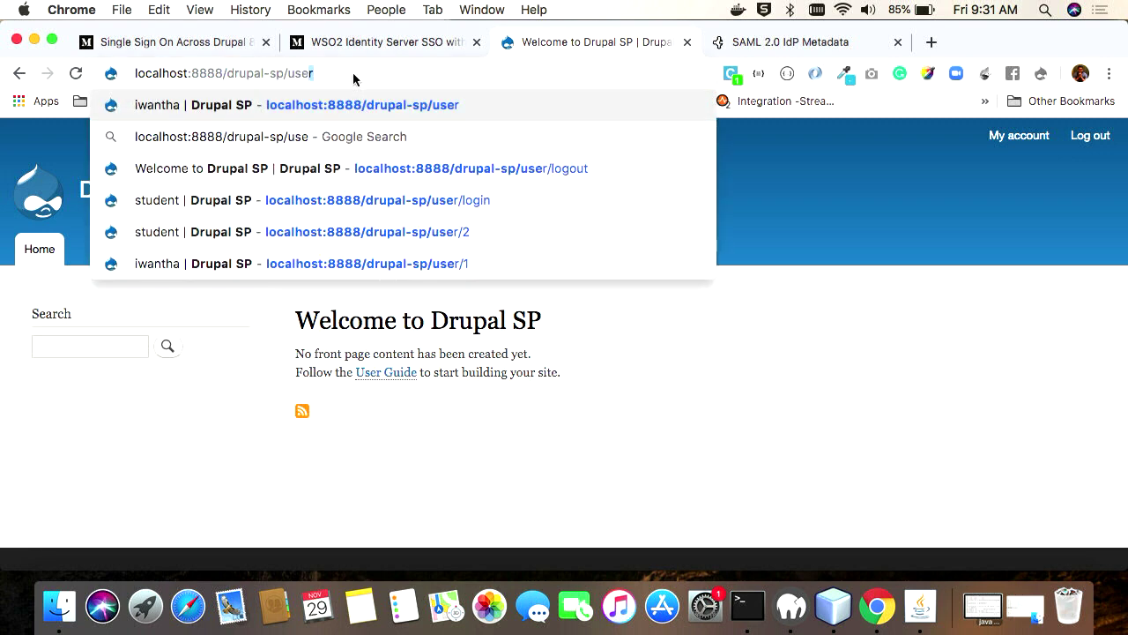
type("r")
type("/logoit")
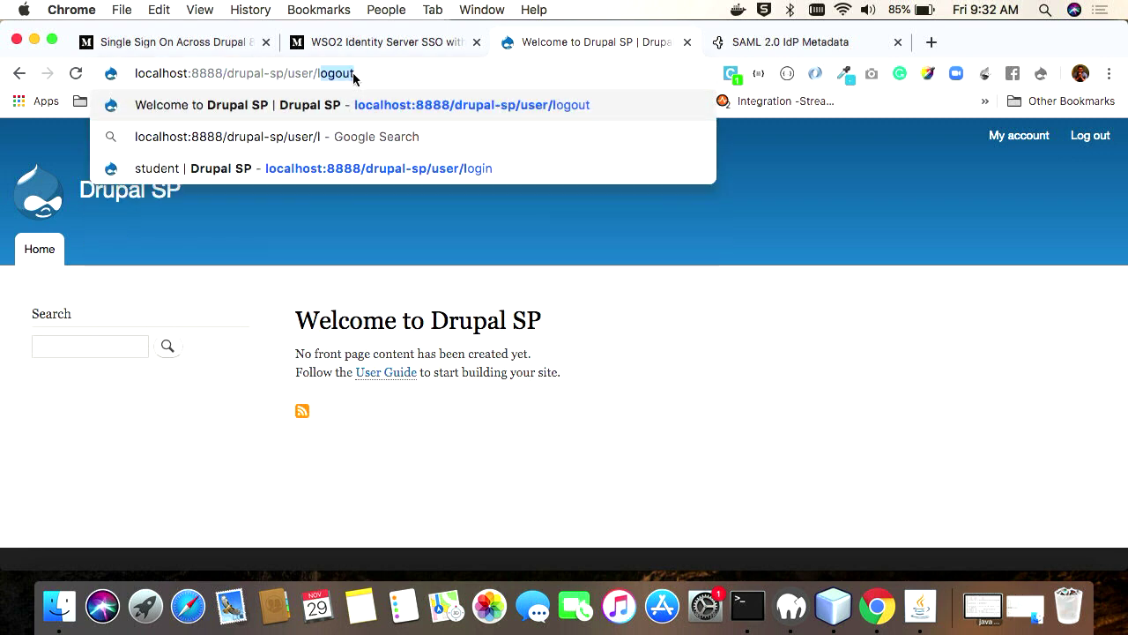
key("Return")
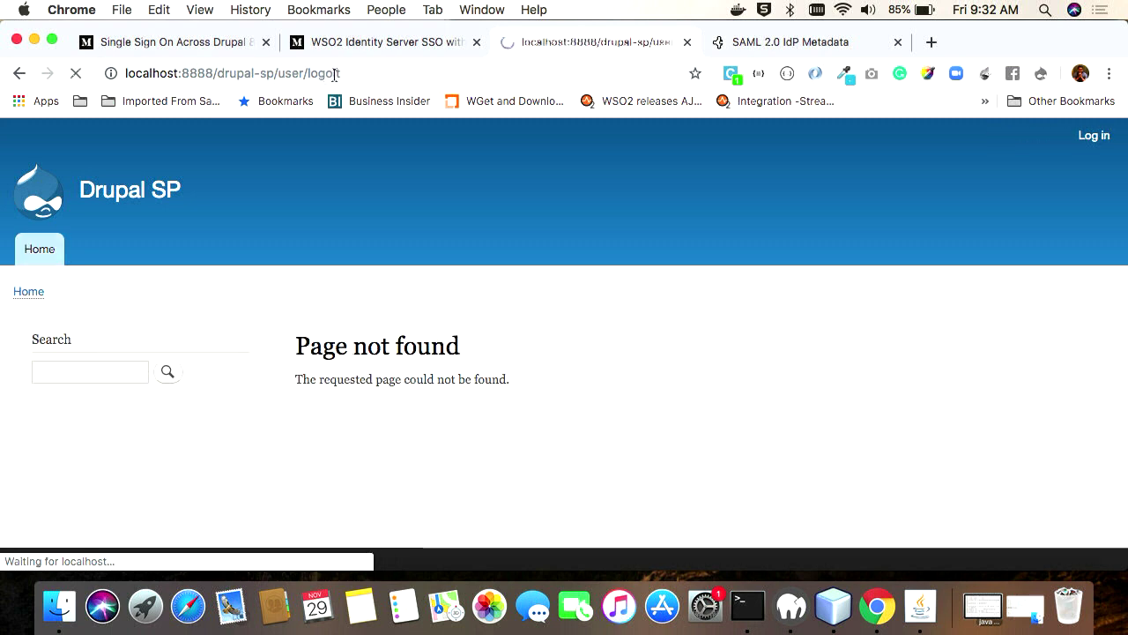
left_click(344, 74)
left_click(341, 74)
key("BackSpace")
key("BackSpace")
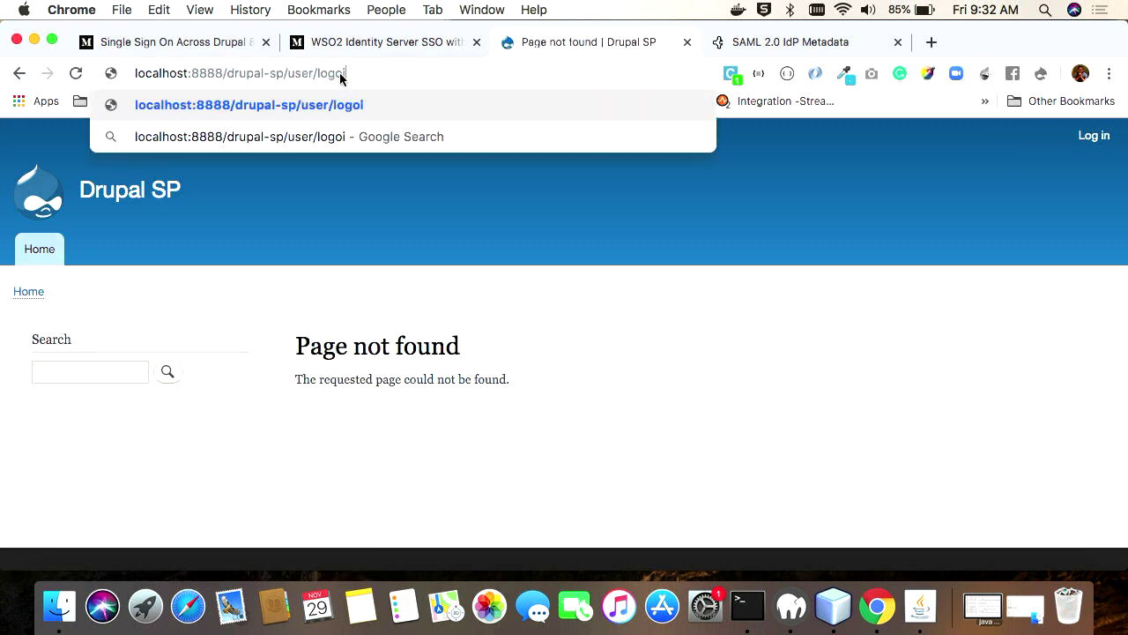
type("ut")
key("Return")
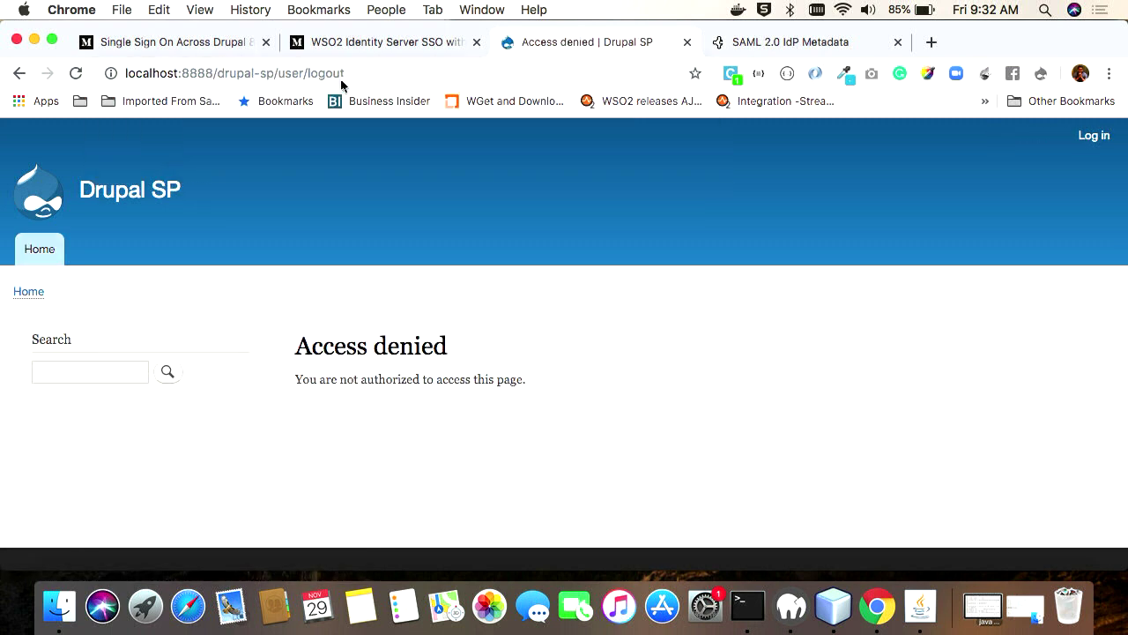
Sign in to Drupal SP with the administrator's credentials
left_click(1093, 139)
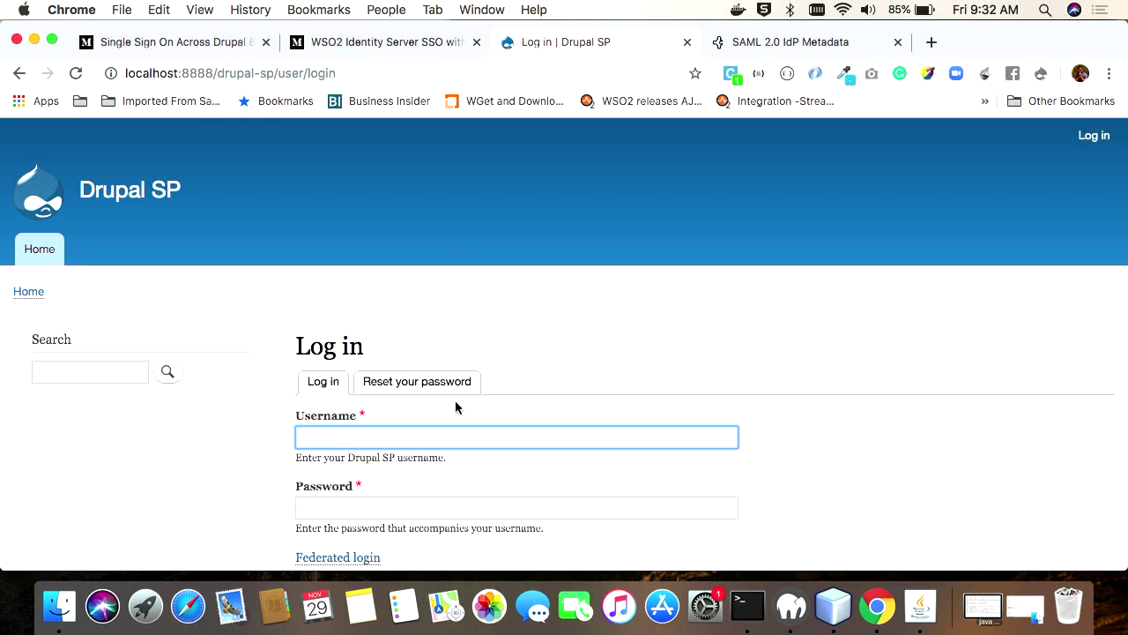
key("Tab")
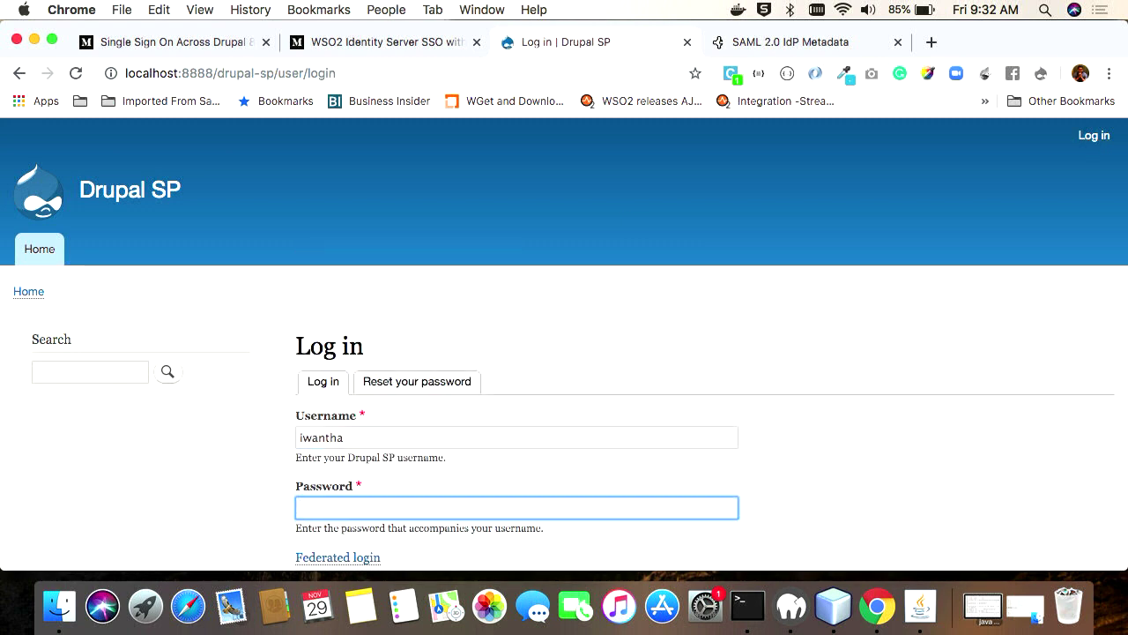
key("Return")
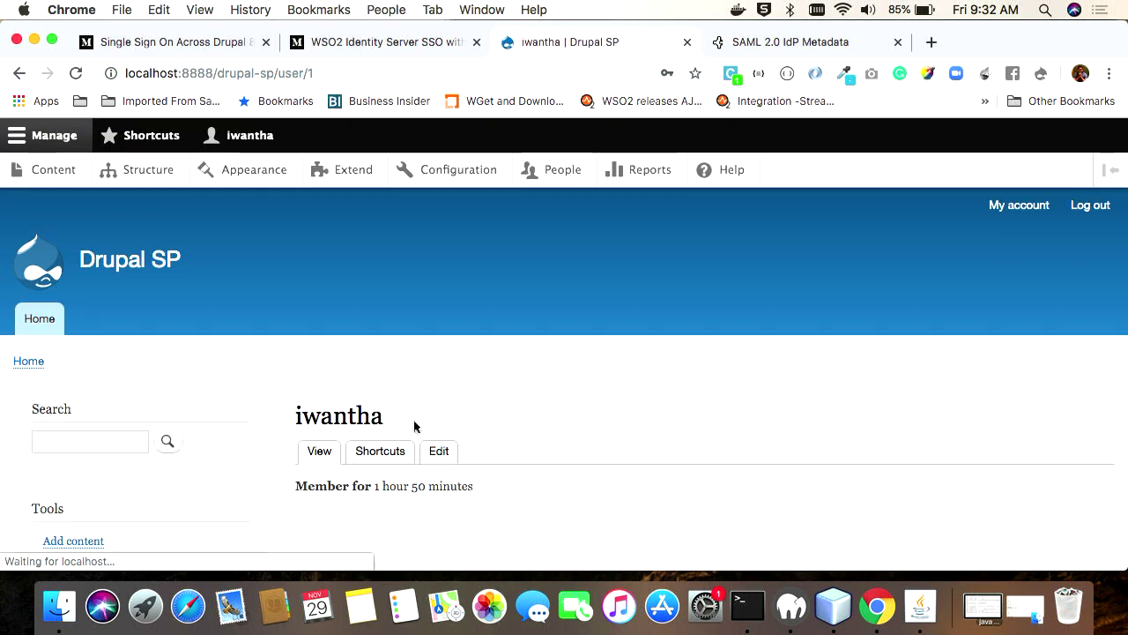
Open Configuration > SimpleSAMLphp Auth Settings
left_click(450, 168)
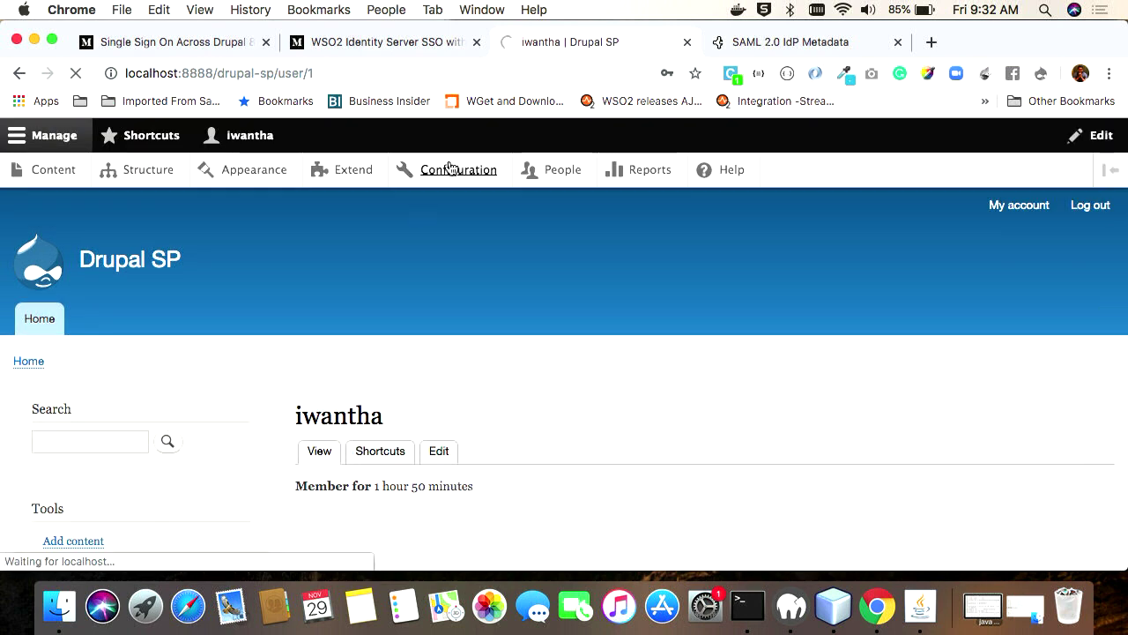
scroll(244, 378, "down", 5)
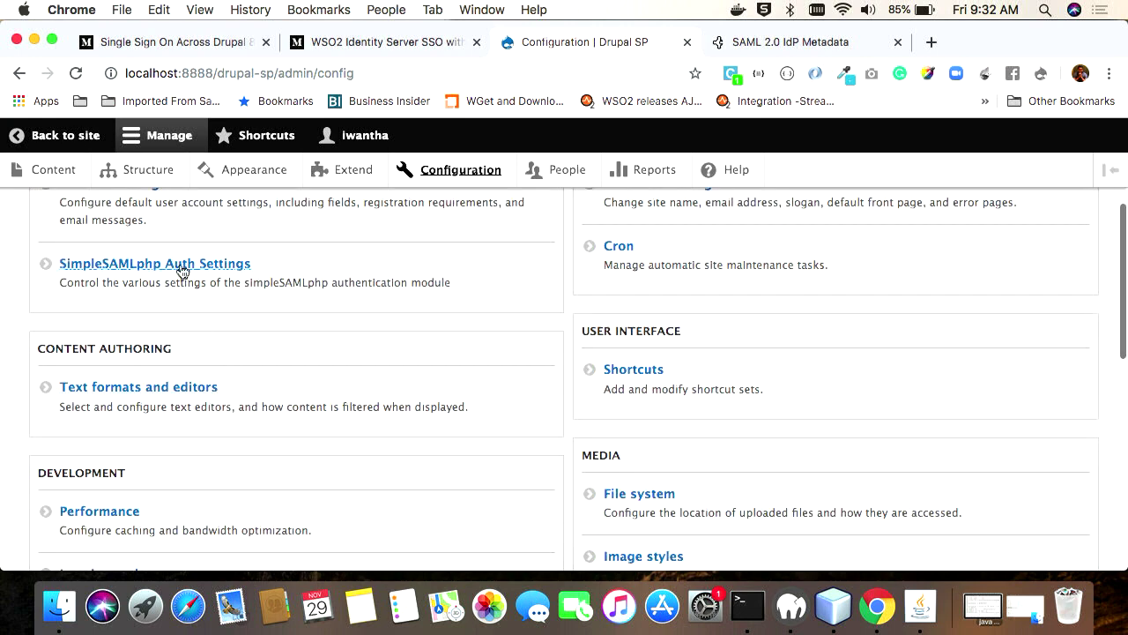
left_click(181, 265)
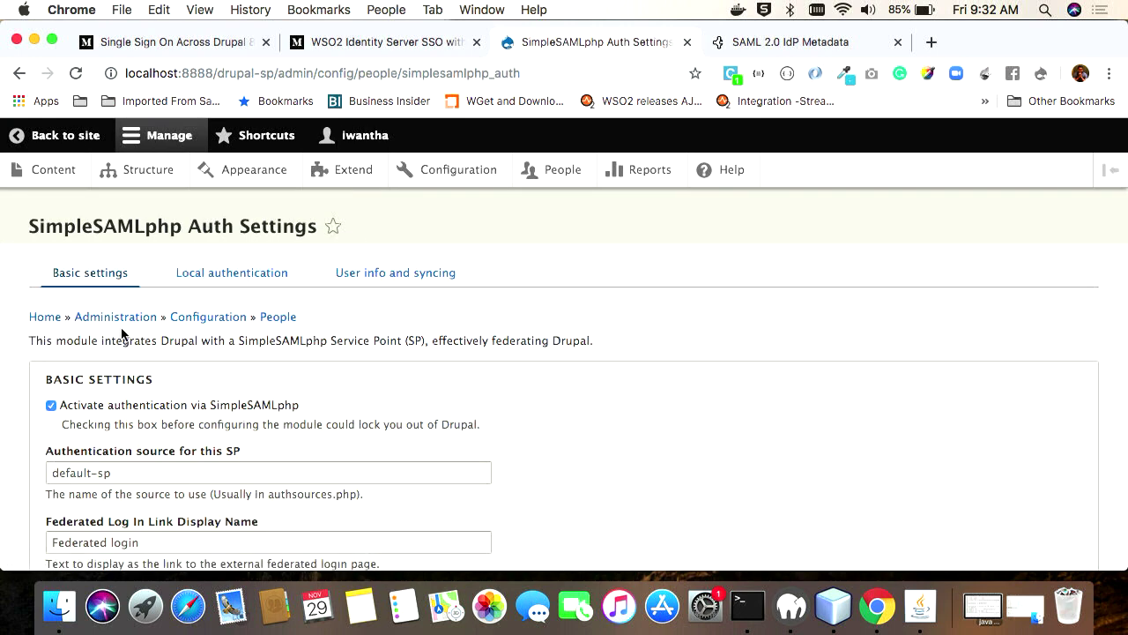
scroll(122, 333, "down", 2)
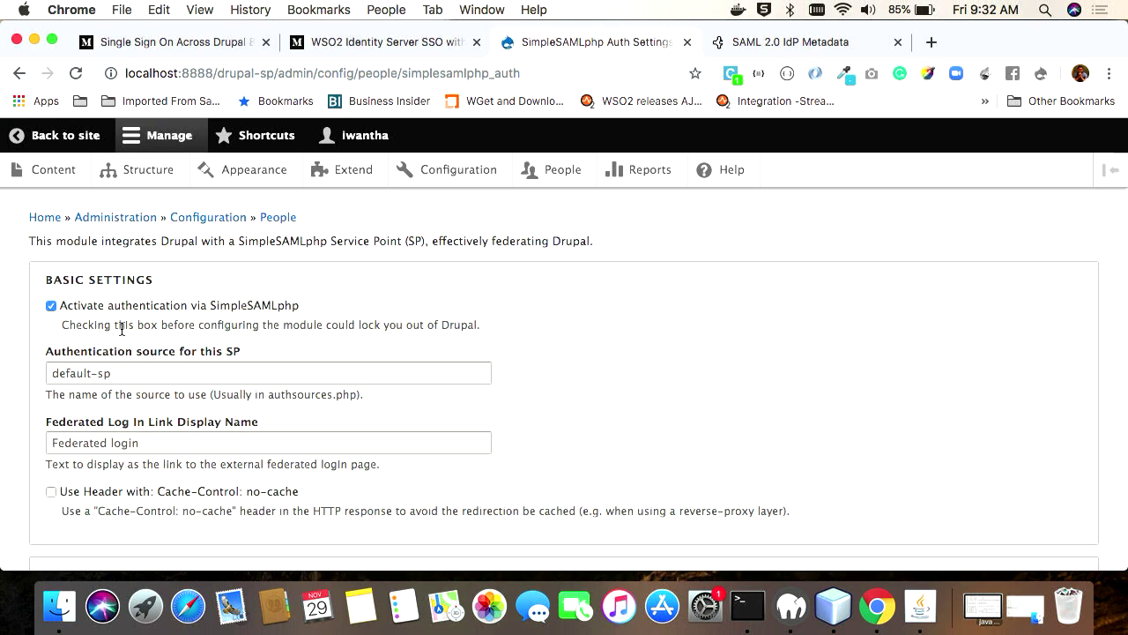
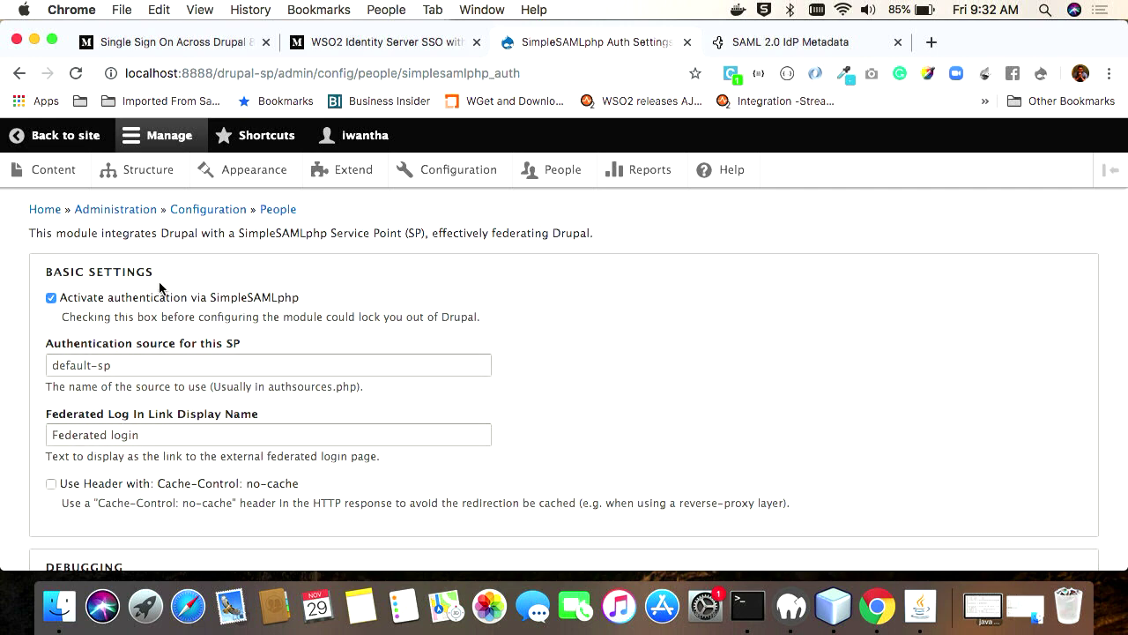
Review the basic settings: the default-sp authentication source and the 'Federated login' link name
scroll(154, 291, "down", 3)
left_click_drag(124, 244, 30, 244)
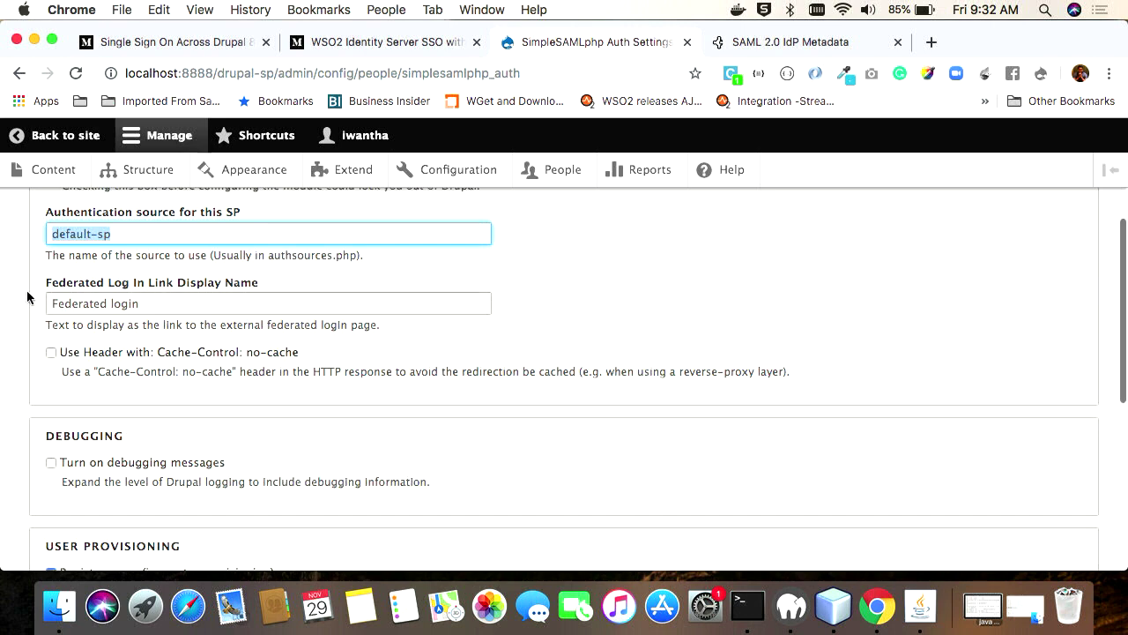
left_click_drag(157, 303, 47, 303)
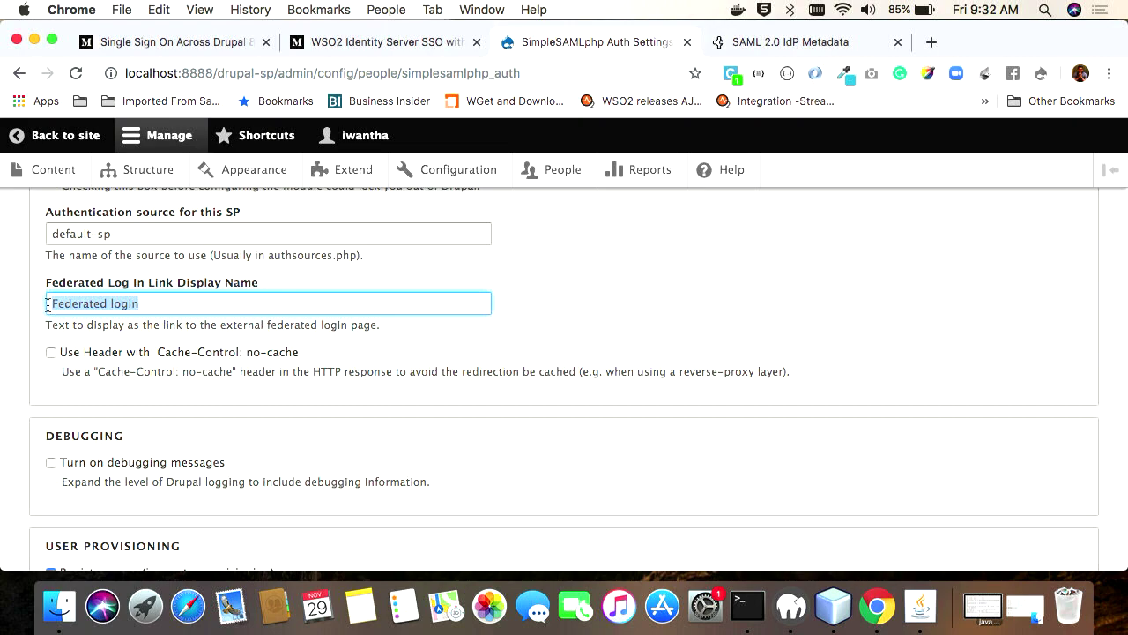
scroll(23, 366, "down", 5)
scroll(22, 365, "up", 10)
scroll(27, 385, "down", 4)
scroll(27, 385, "down", 10)
scroll(43, 468, "up", 15)
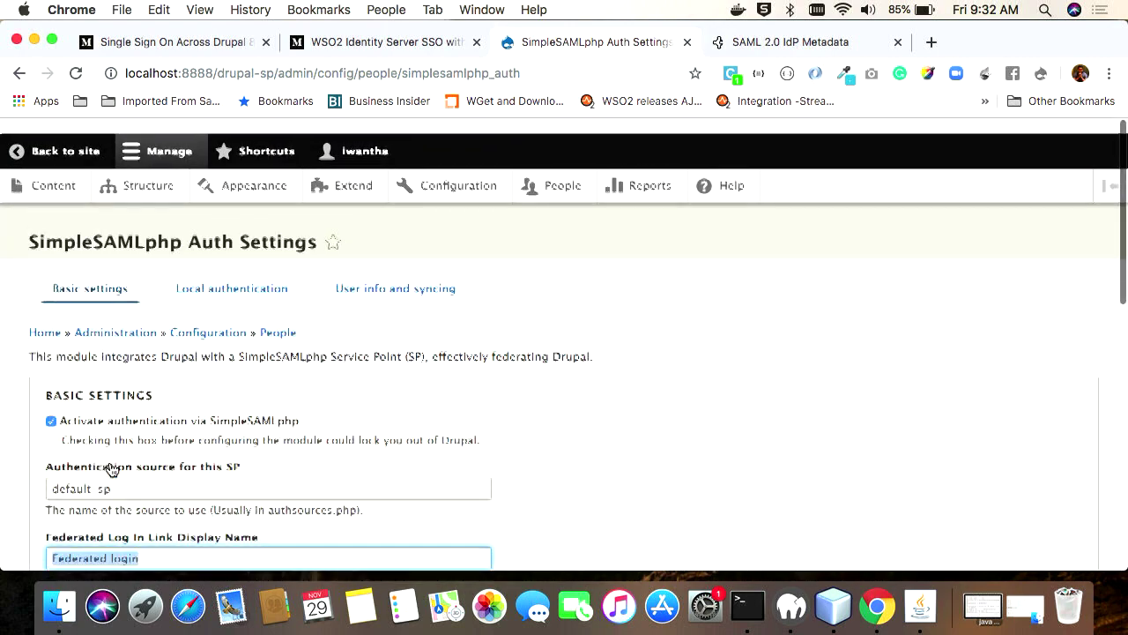
Review Local authentication settings, where local login is allowed for user ID 1 (example list 1,2,3)
left_click(212, 282)
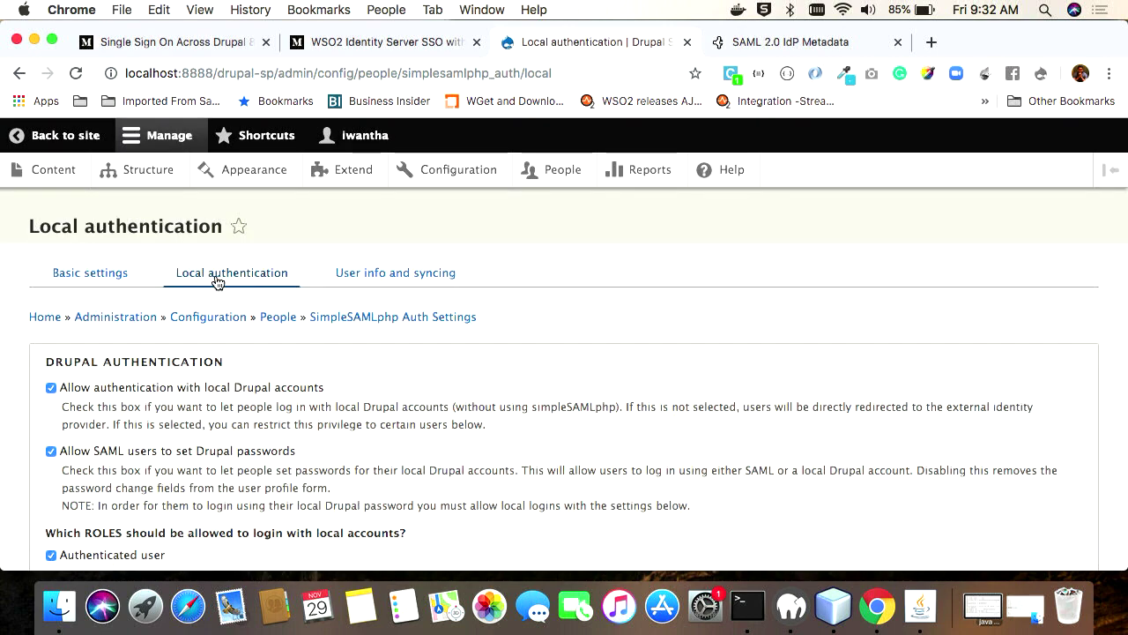
scroll(206, 337, "down", 3)
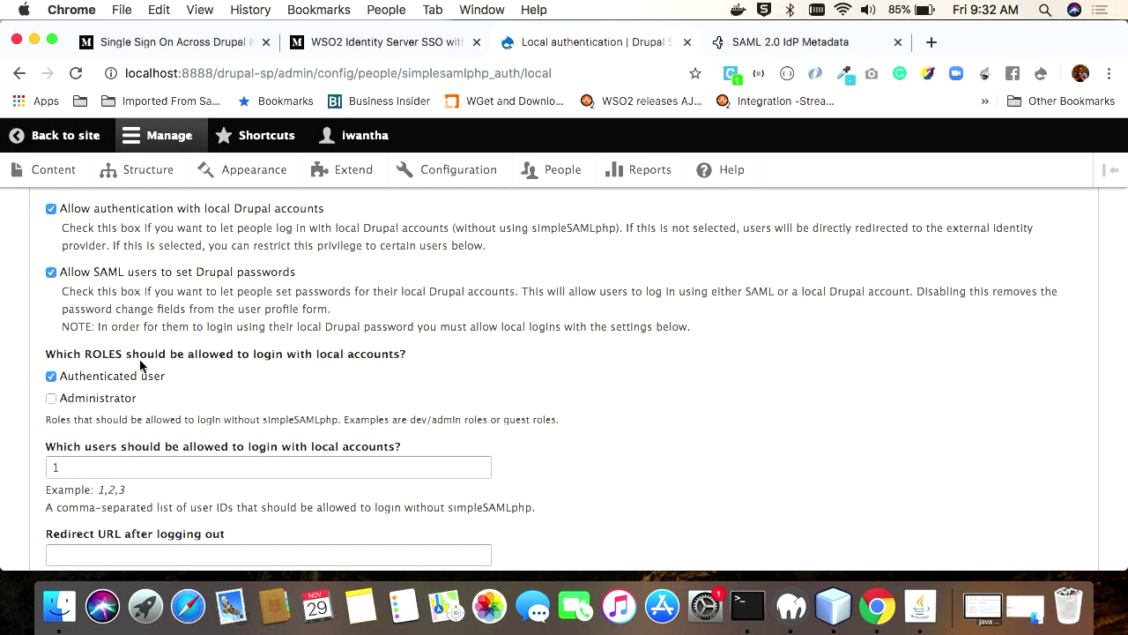
scroll(140, 364, "up", 1)
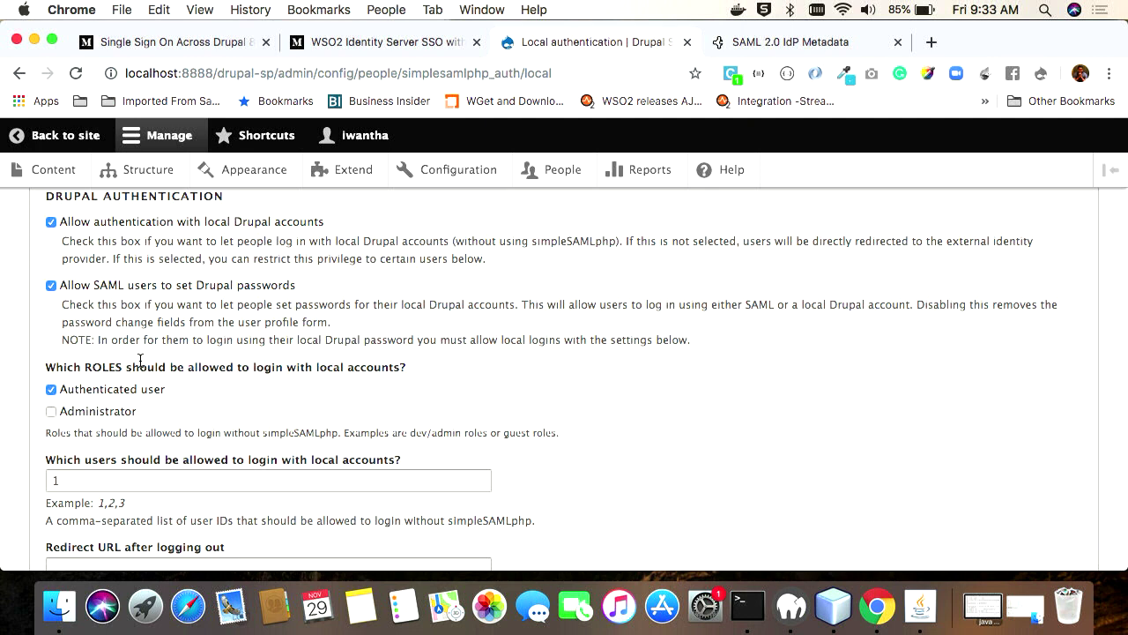
scroll(140, 359, "down", 1)
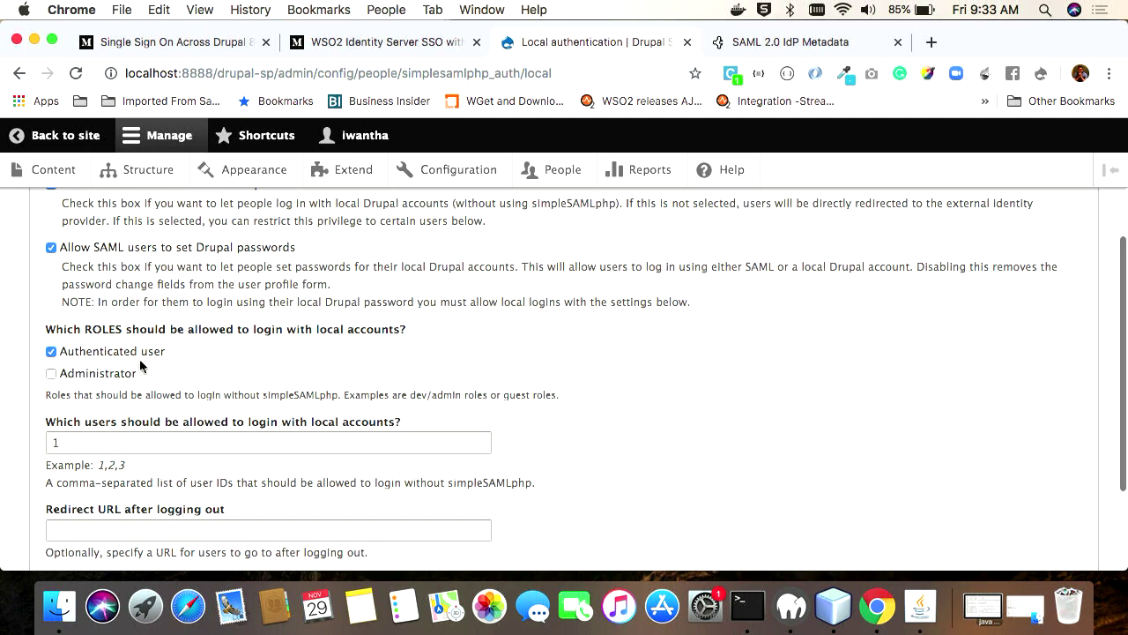
scroll(139, 359, "down", 2)
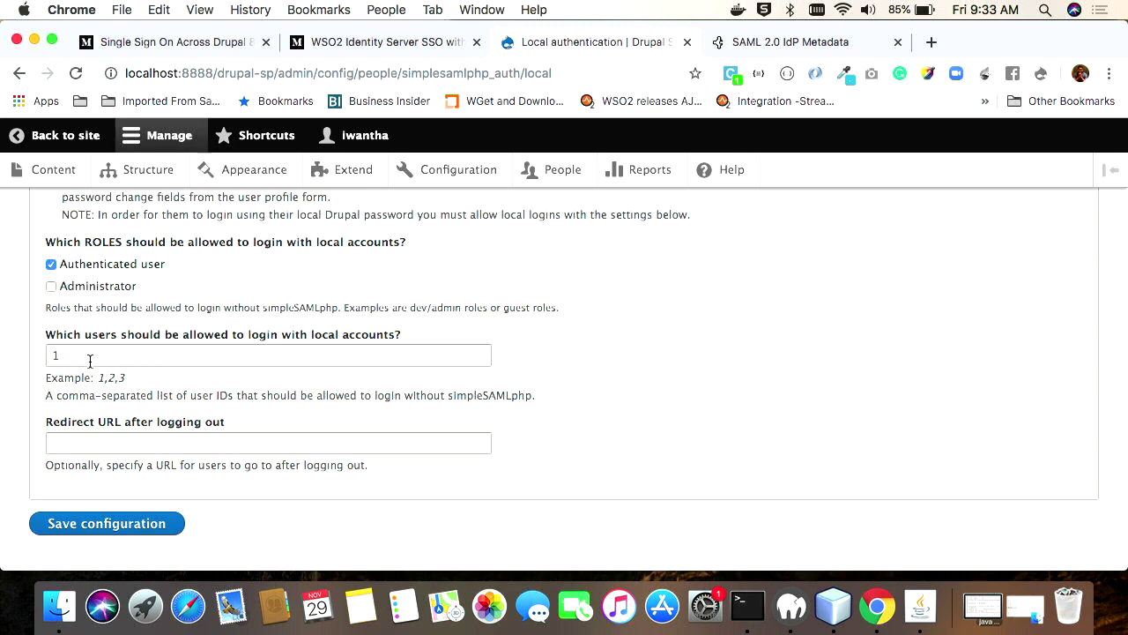
left_click_drag(85, 358, 26, 362)
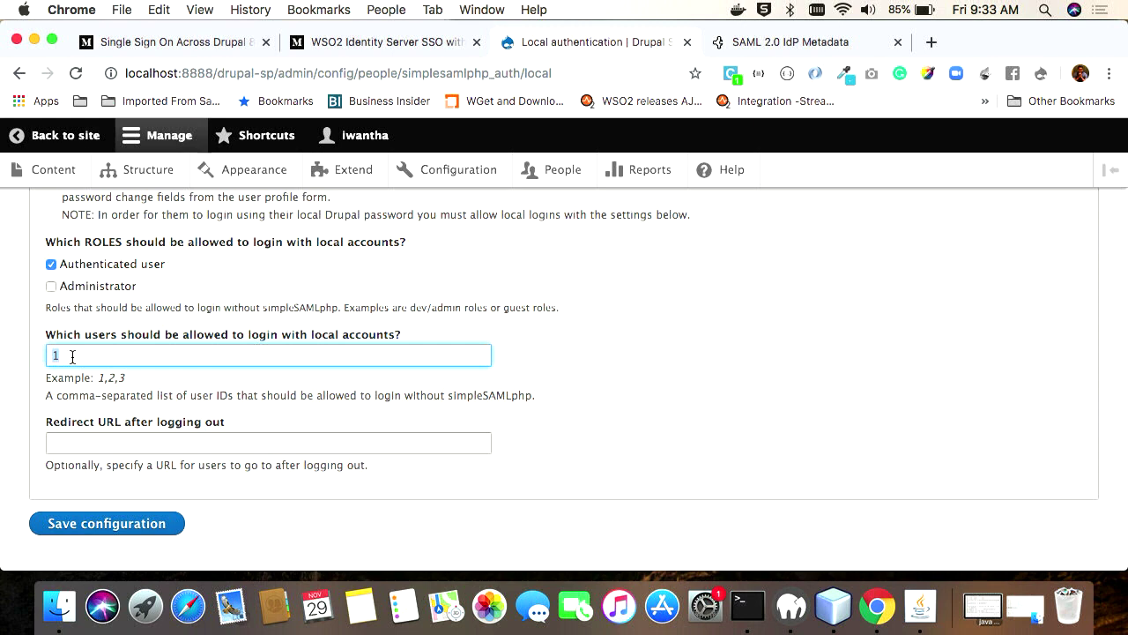
left_click_drag(96, 378, 154, 383)
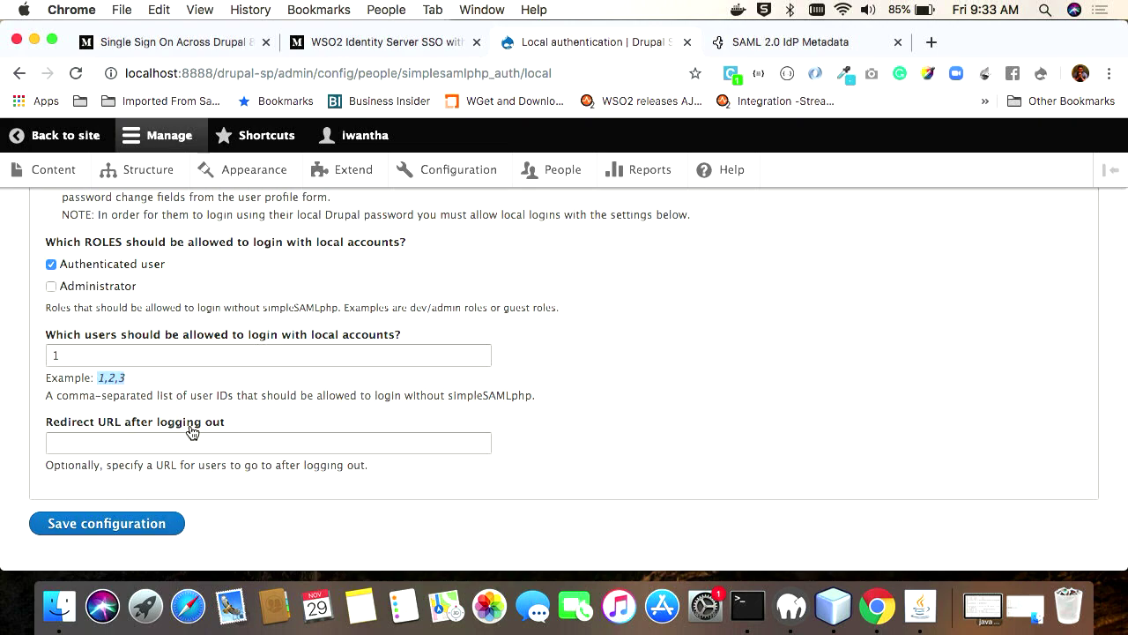
scroll(194, 429, "up", 5)
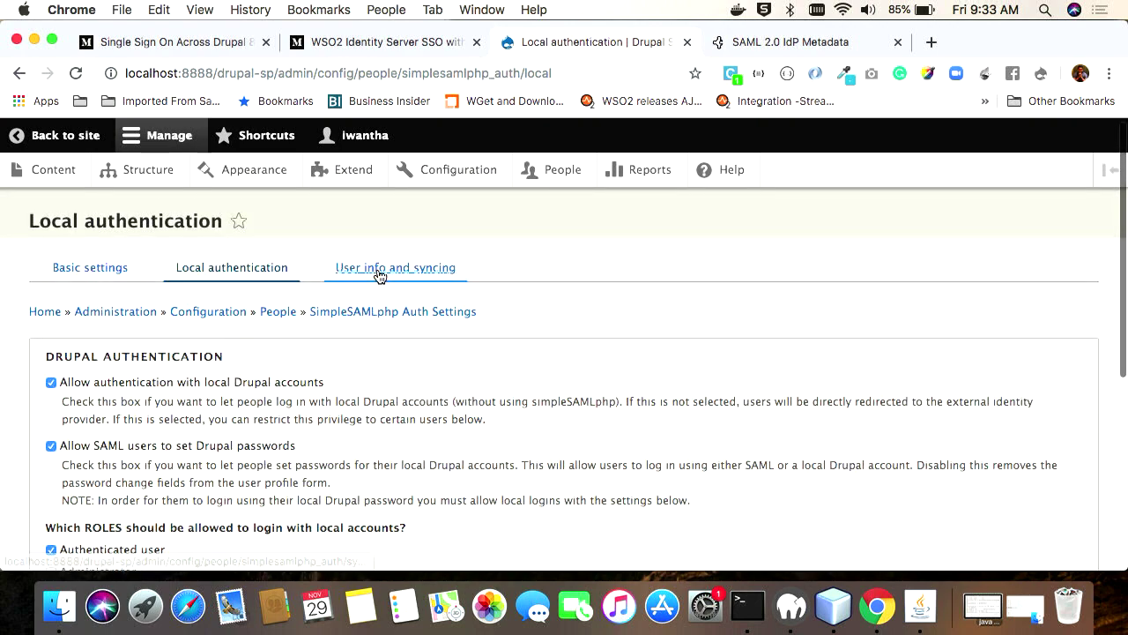
left_click(379, 275)
Review the uid username and email attribute mappings, then select the admin path in the address
scroll(449, 364, "down", 1)
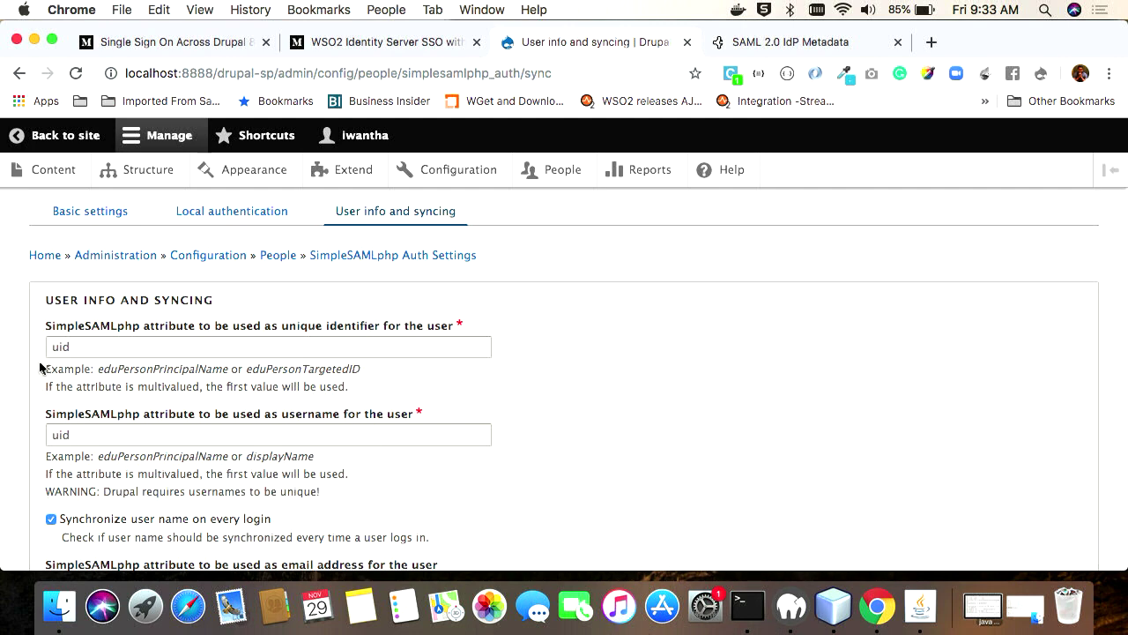
scroll(45, 365, "down", 3)
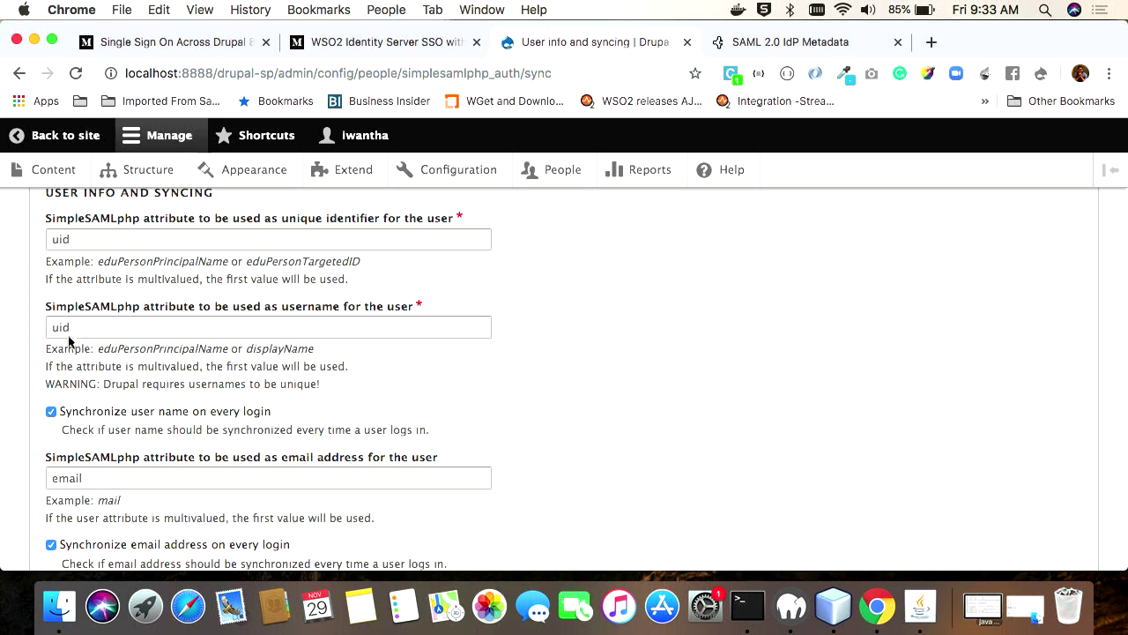
left_click_drag(79, 327, 29, 333)
scroll(211, 336, "down", 3)
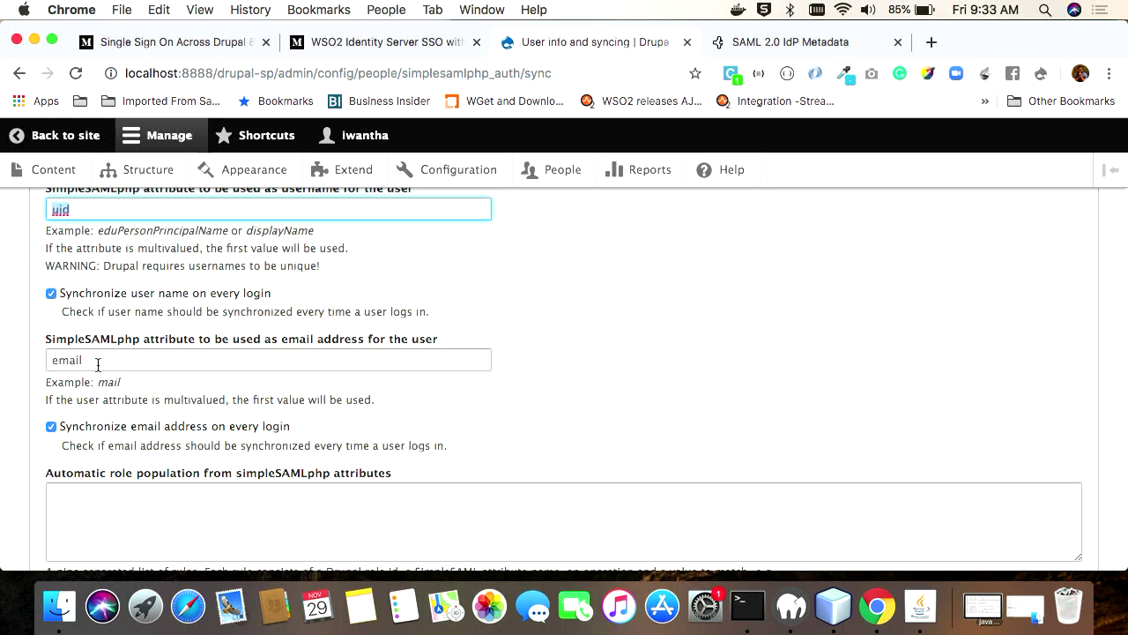
left_click_drag(95, 360, 48, 359)
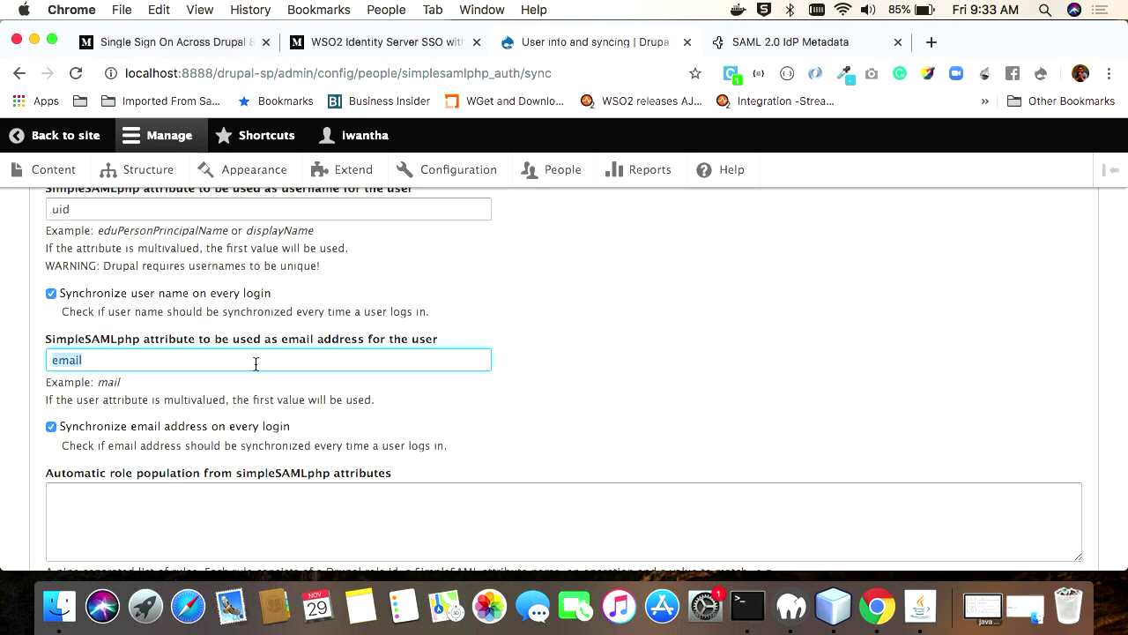
scroll(255, 364, "down", 10)
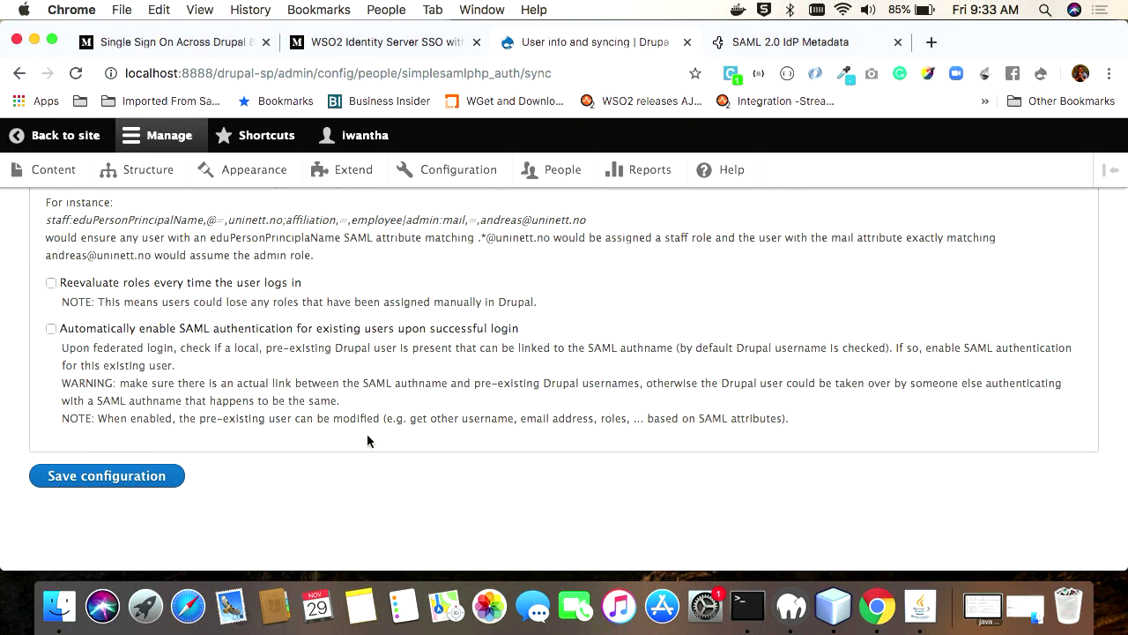
scroll(366, 434, "up", 10)
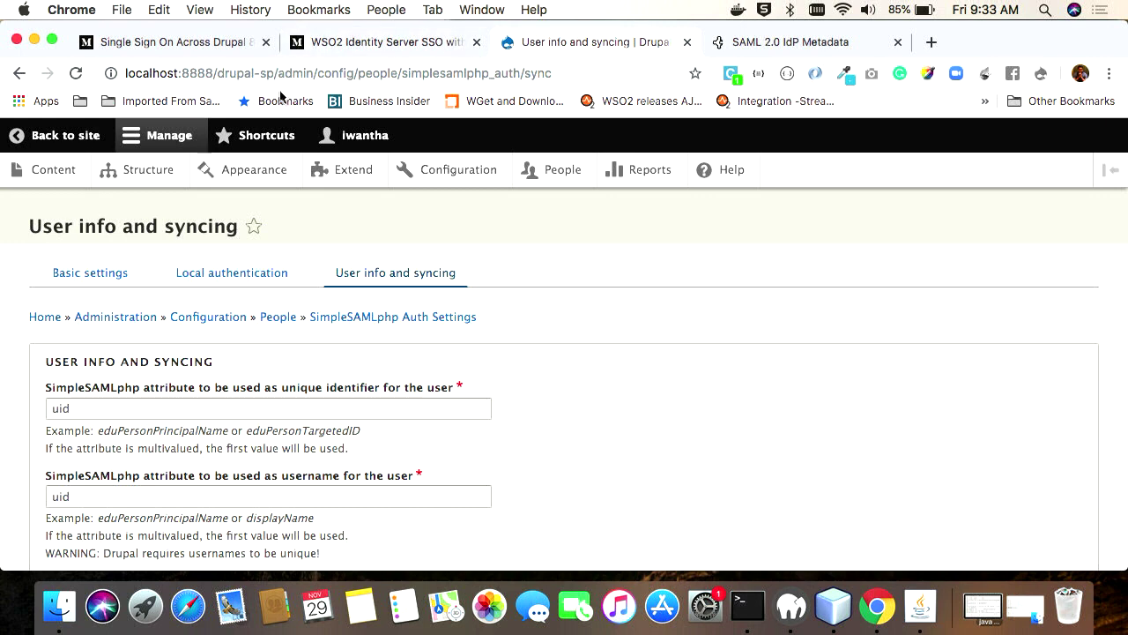
left_click(290, 75)
left_click_drag(286, 75, 555, 90)
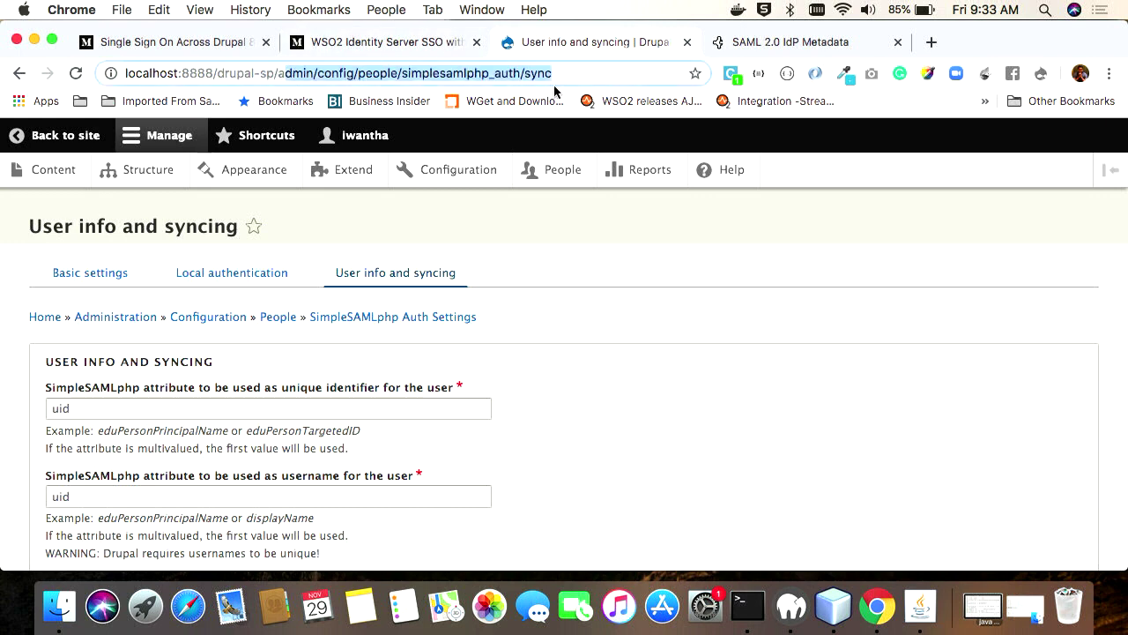
Load the Drupal SP front page at localhost:8888/drupal-sp/
key("BackSpace")
key("BackSpace")
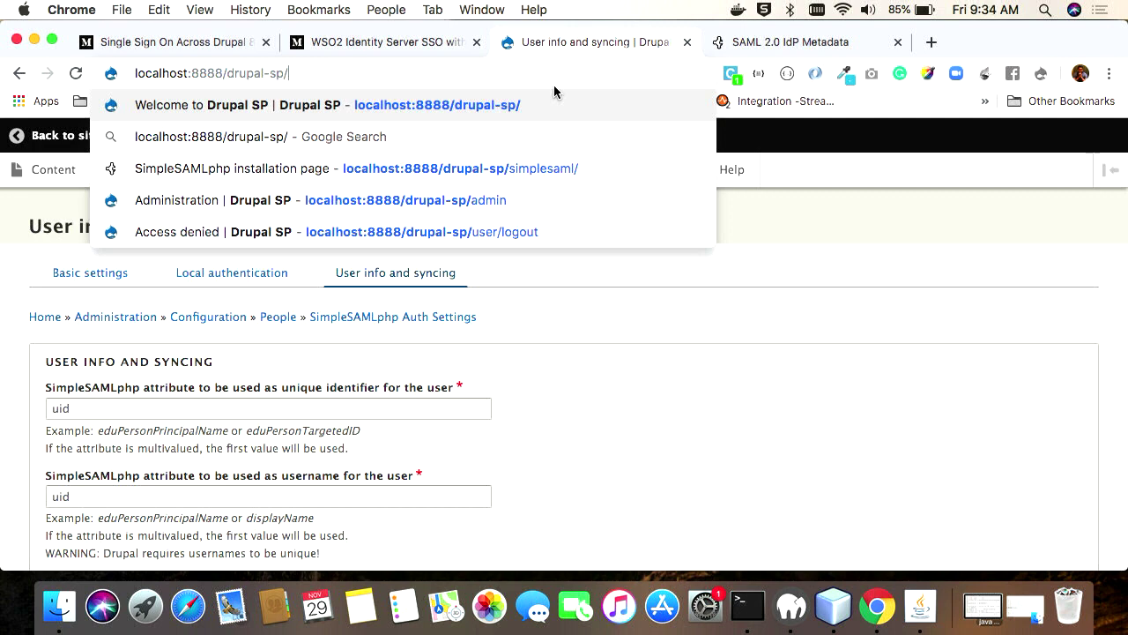
left_click(728, 486)
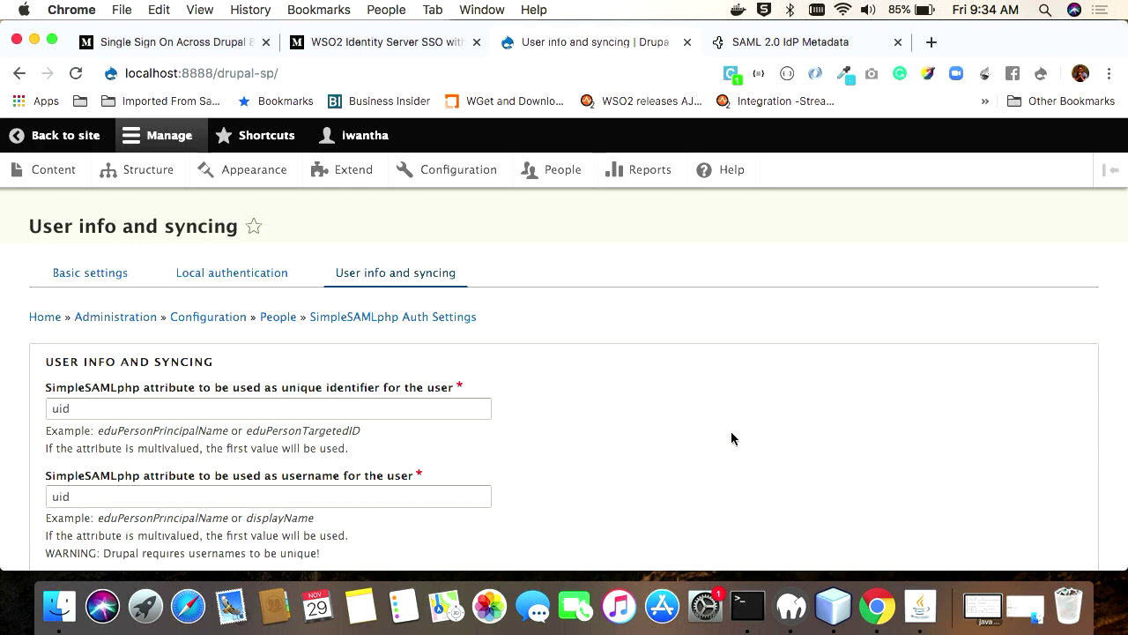
left_click(357, 75)
key("Return")
left_click(348, 75)
type("o")
key("BackSpace")
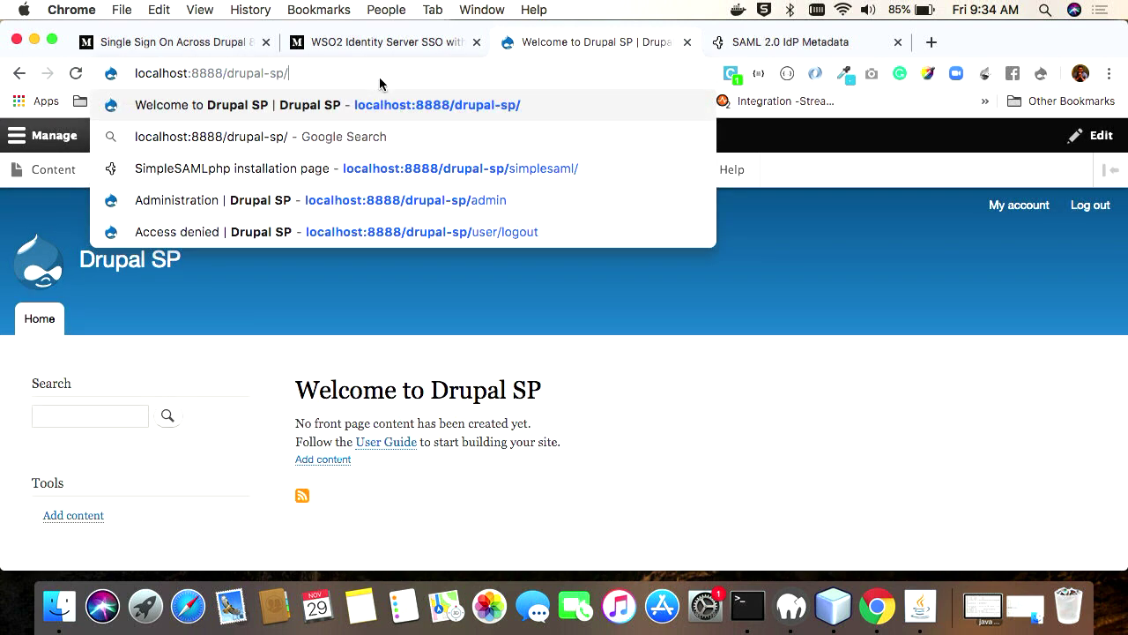
left_click(1091, 204)
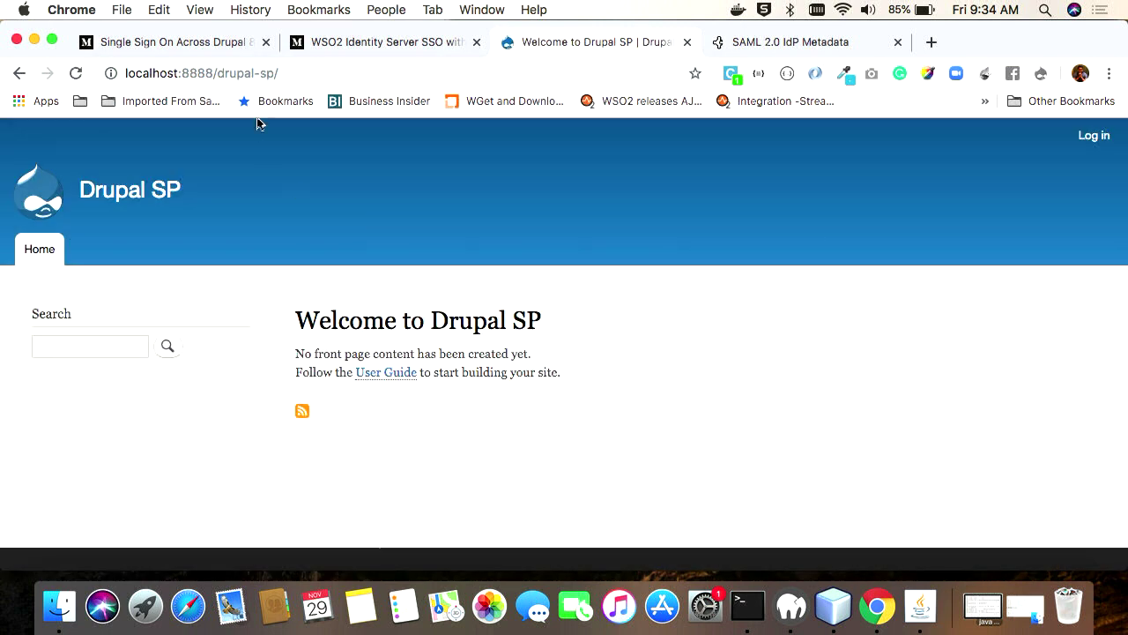
Go to the site's login page and start Federated login
left_click(1091, 136)
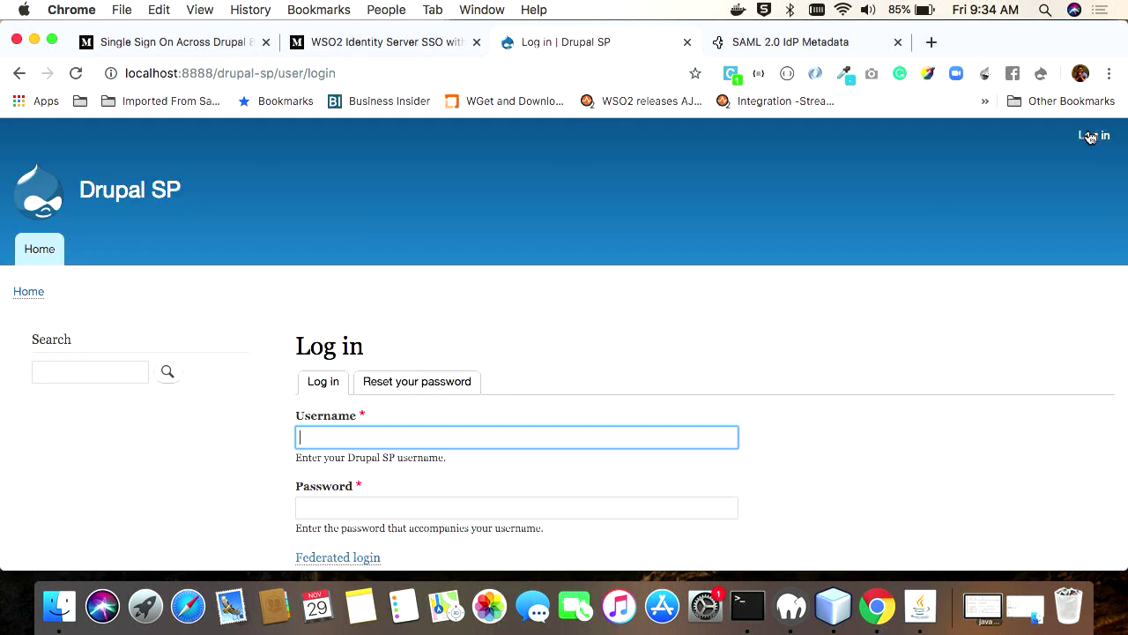
scroll(574, 384, "down", 5)
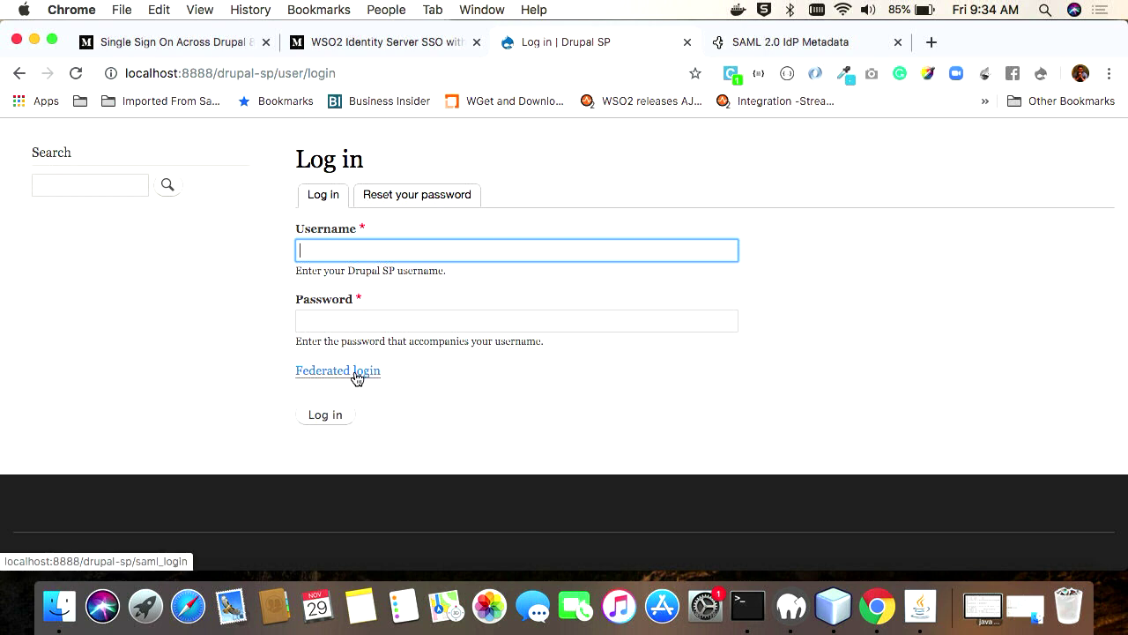
left_click(357, 375)
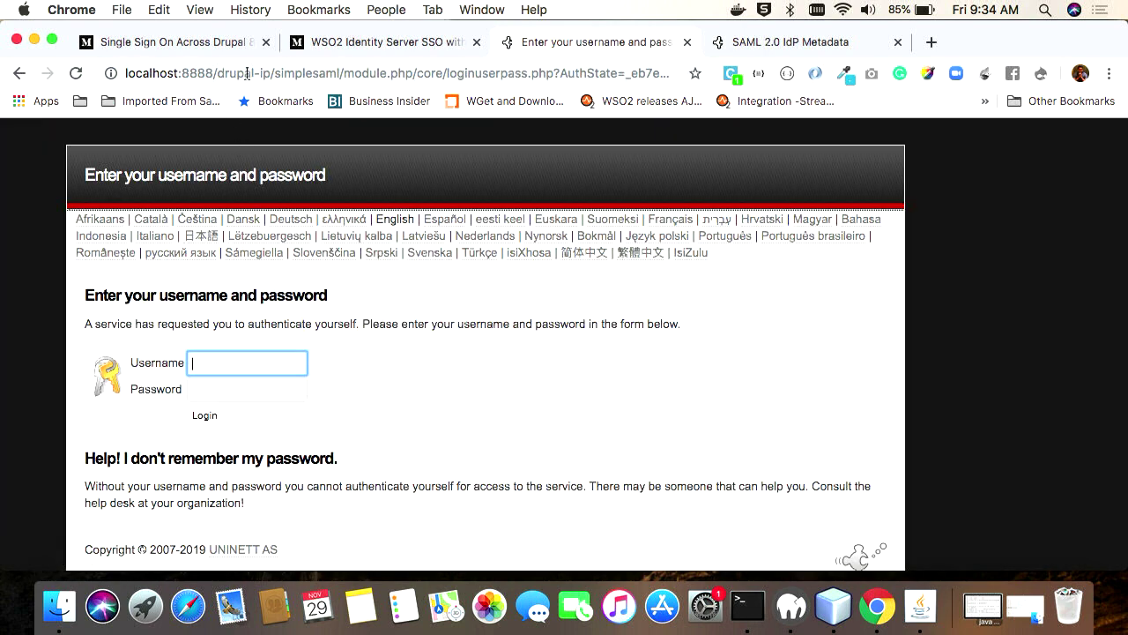
Sign in on the SimpleSAMLphp form with the student test account and its password
left_click(275, 71)
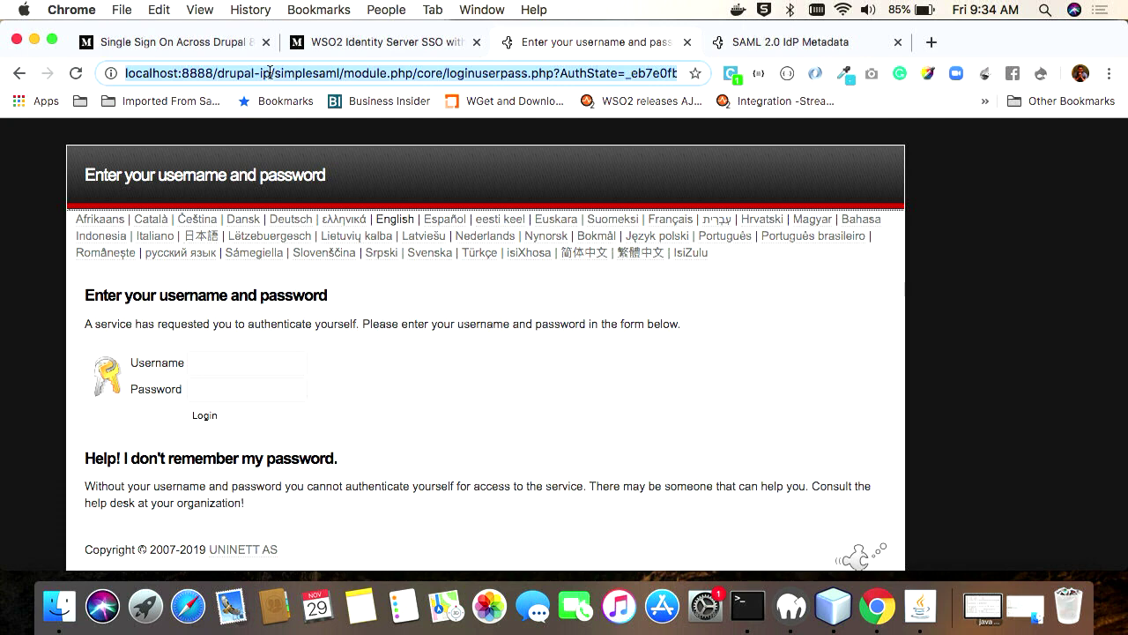
scroll(372, 352, "down", 1)
left_click(244, 319)
type("student")
key("Tab")
type("•••••••••••")
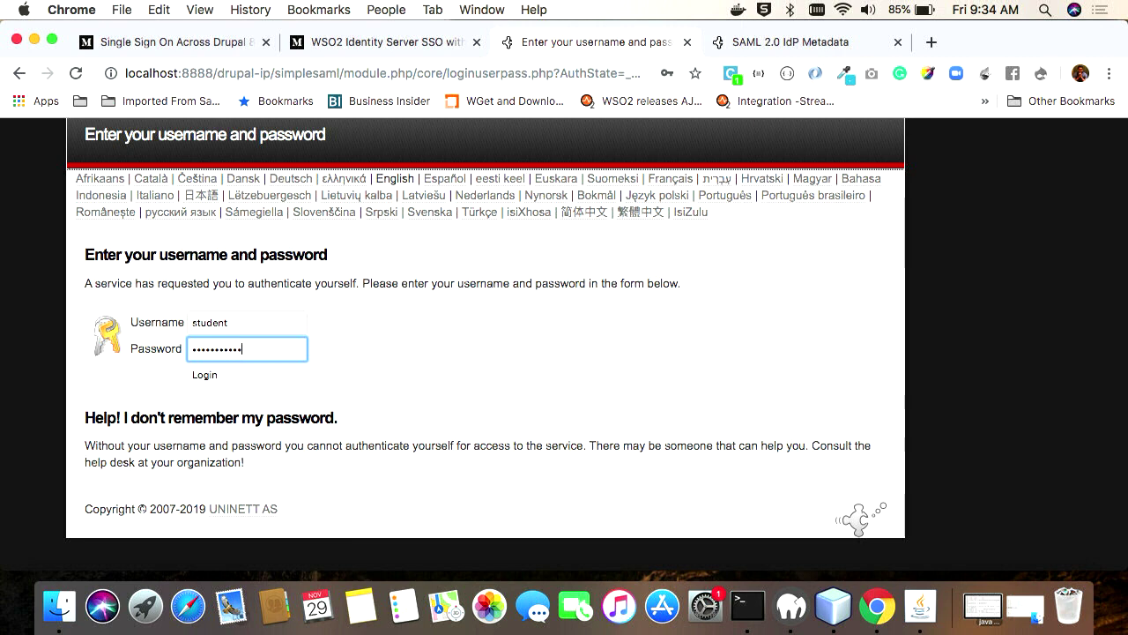
left_click(203, 375)
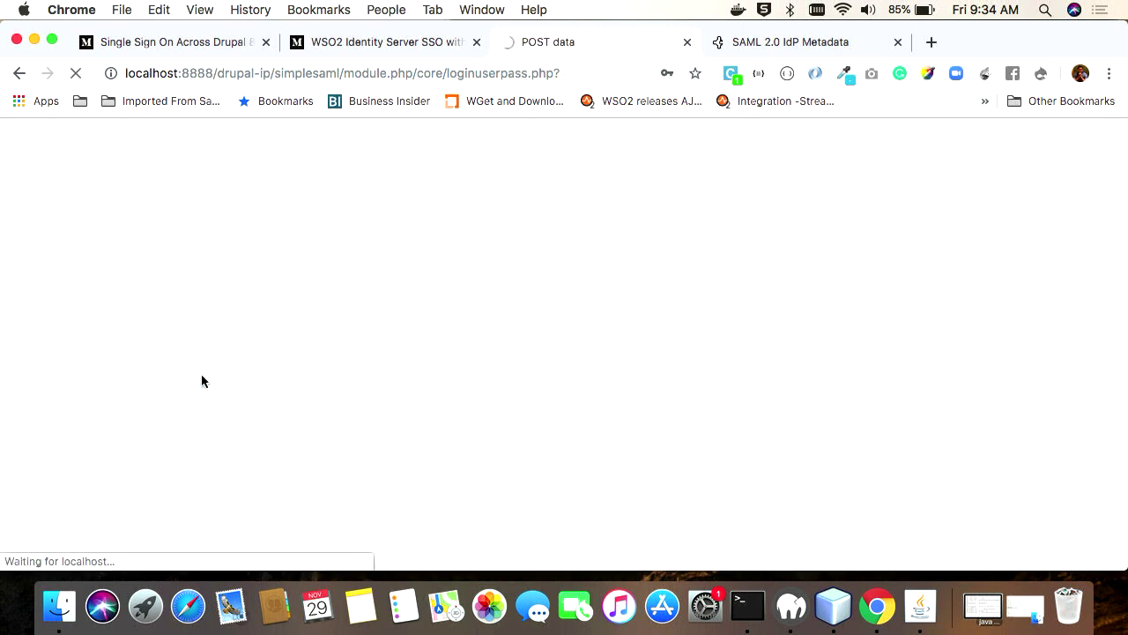
Open the profile edit form of the signed-in student account (user 2)
left_click_drag(214, 73, 352, 72)
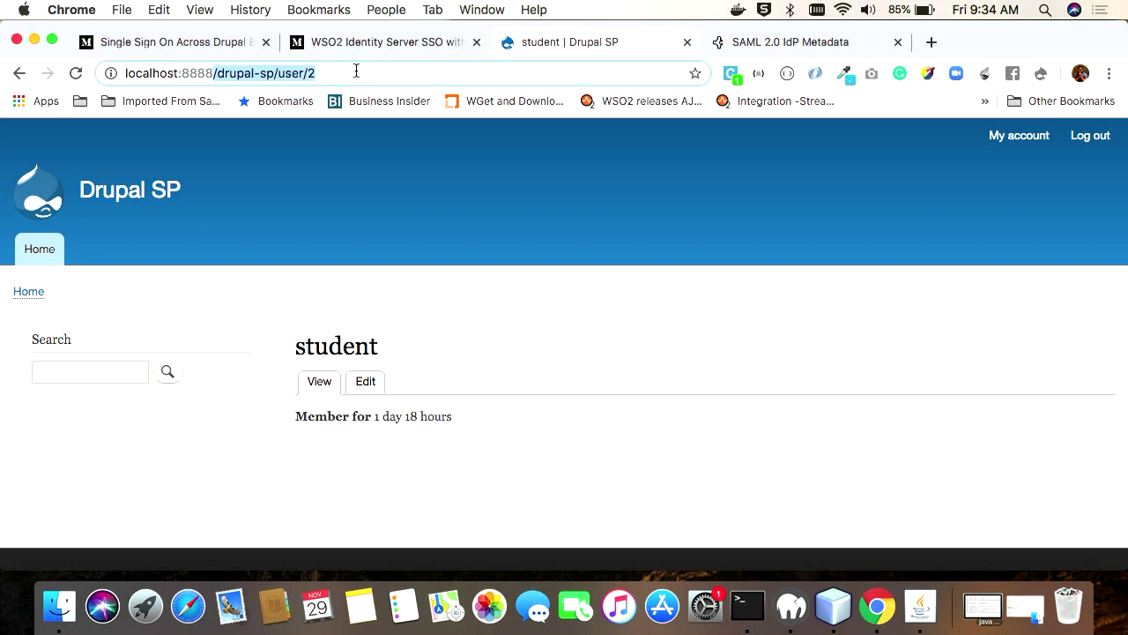
left_click(399, 180)
left_click(365, 380)
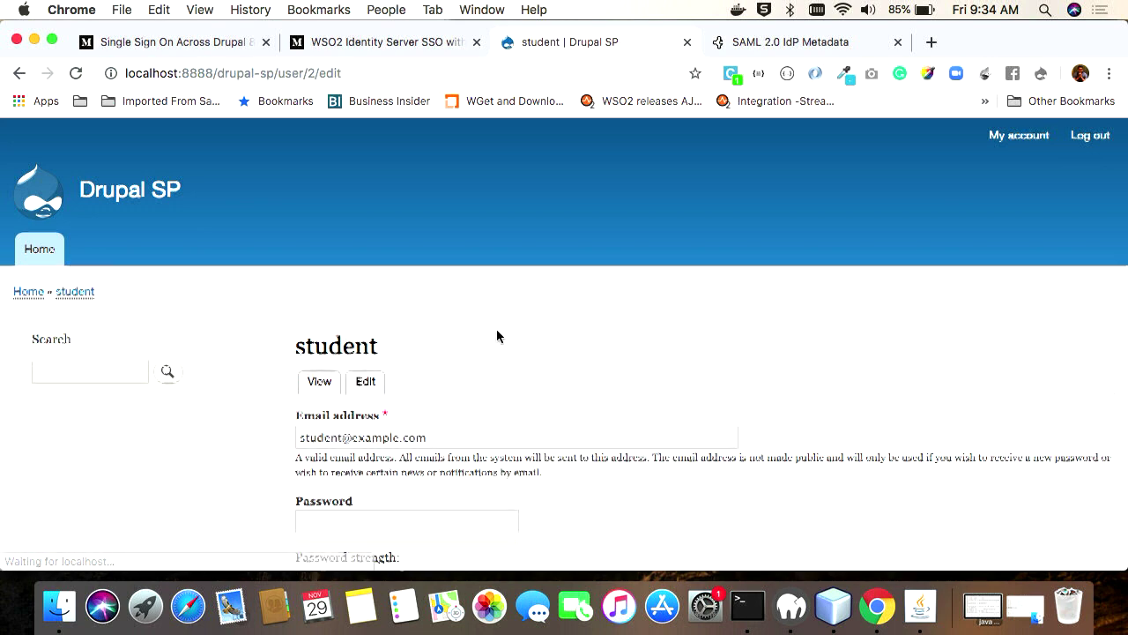
scroll(496, 335, "down", 5)
left_click_drag(447, 238, 266, 241)
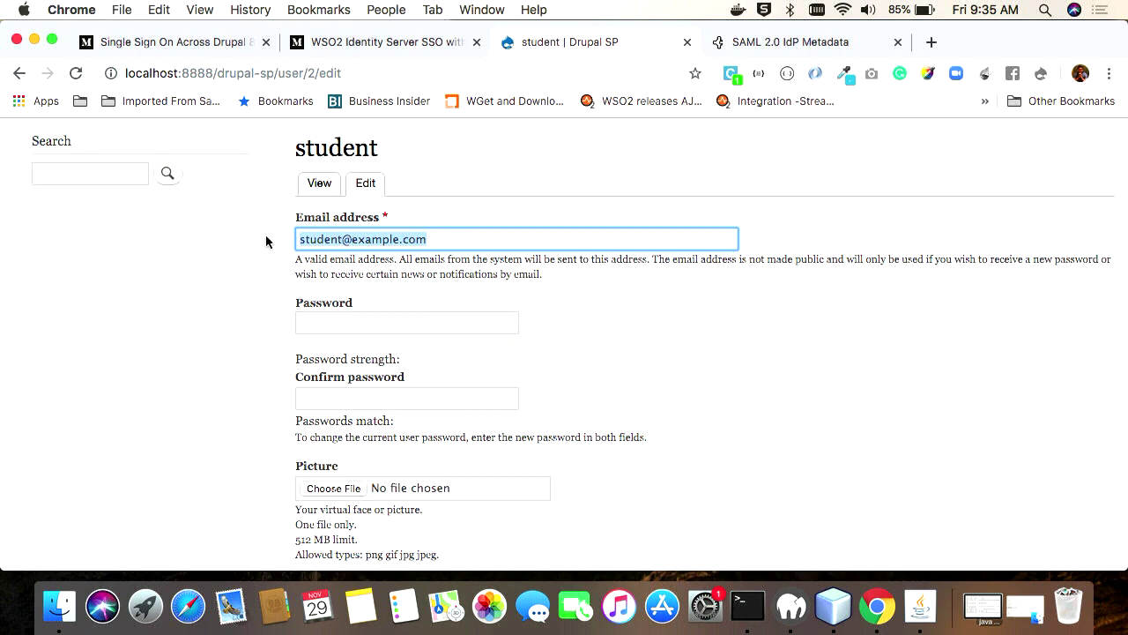
Page through the SP and IdP configuration slides to Federated Login, then open a new Chrome tab
key("ctrl+Right")
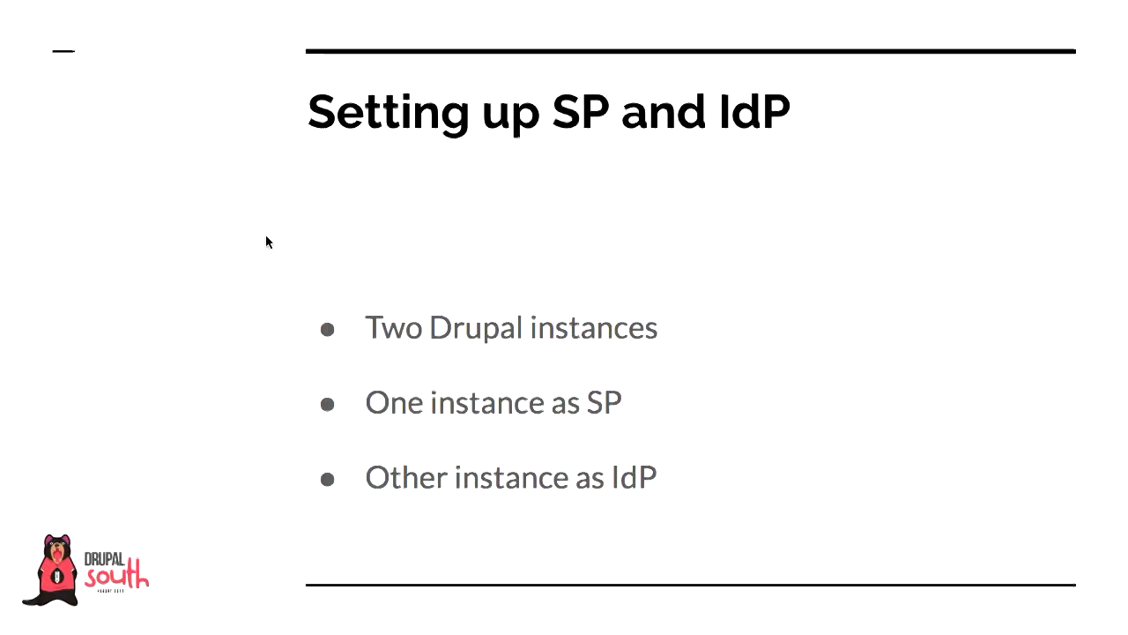
key("Right")
key("Right")
key("Right")
key("Right")
key("Right")
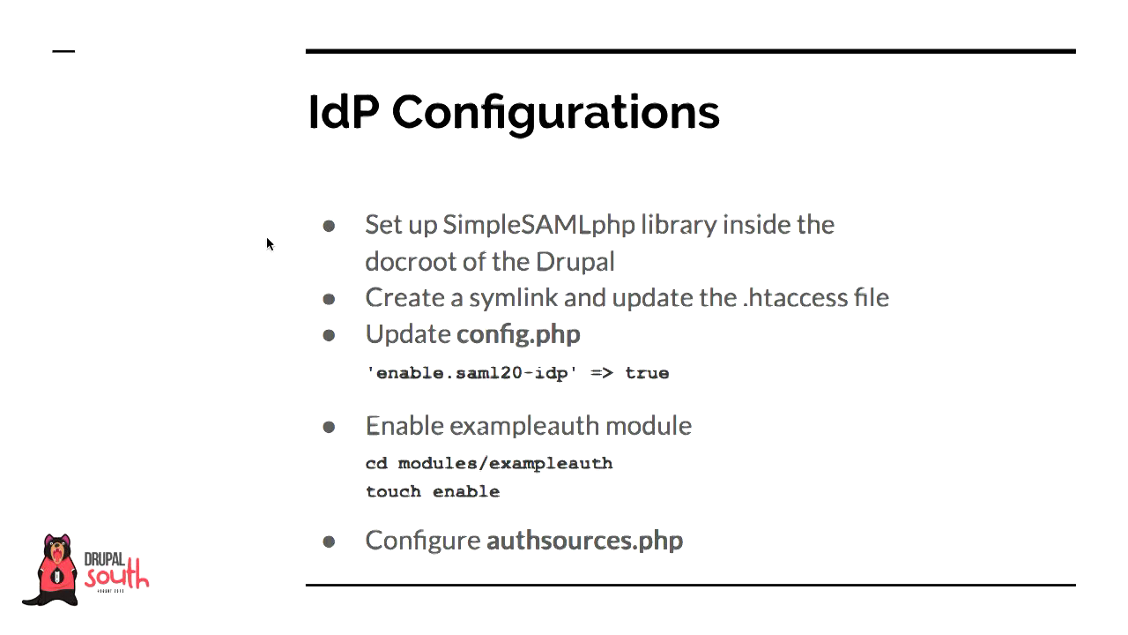
key("Right")
key("Right")
key("Right")
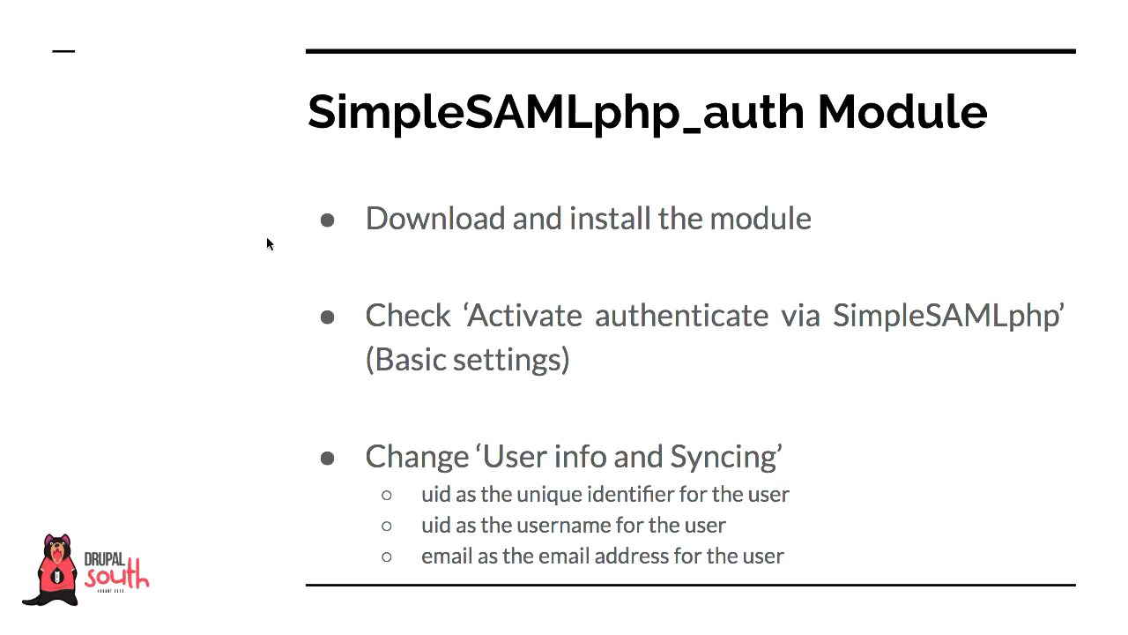
key("Right")
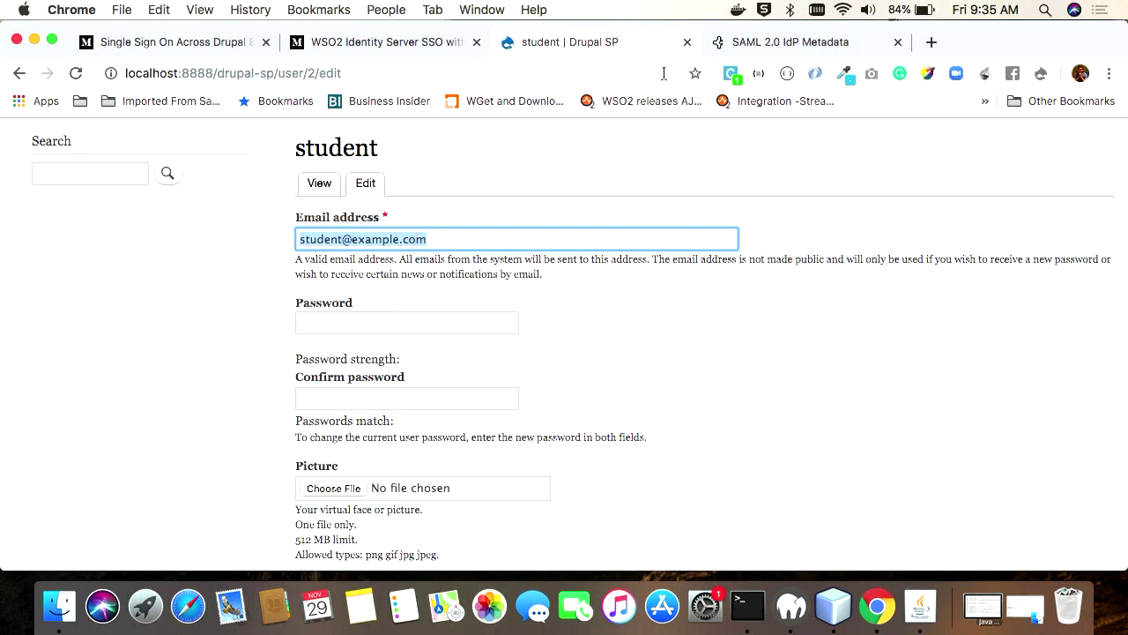
left_click(927, 39)
Load wso2.com and view the Identity & Access Management page's download options
type("wso2.com")
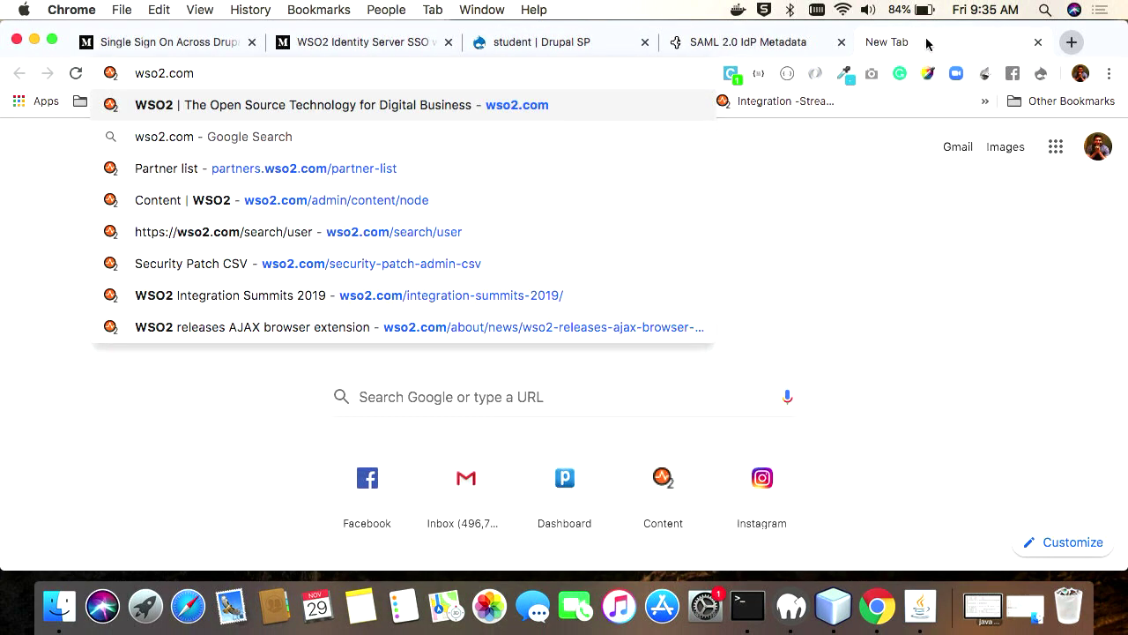
key("Return")
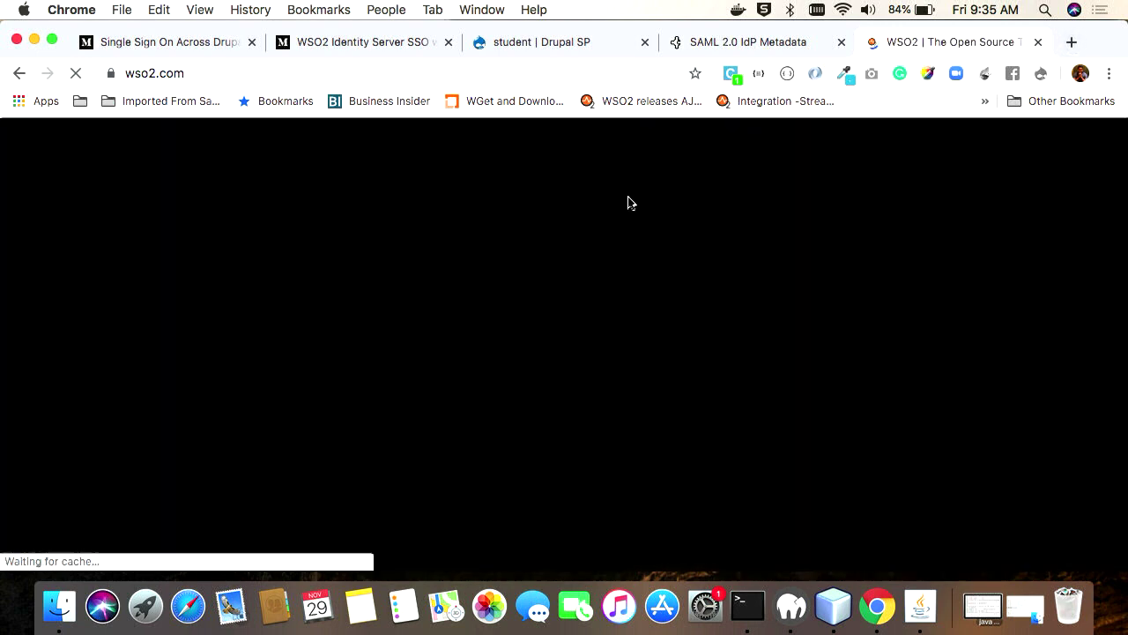
mouse_move(396, 211)
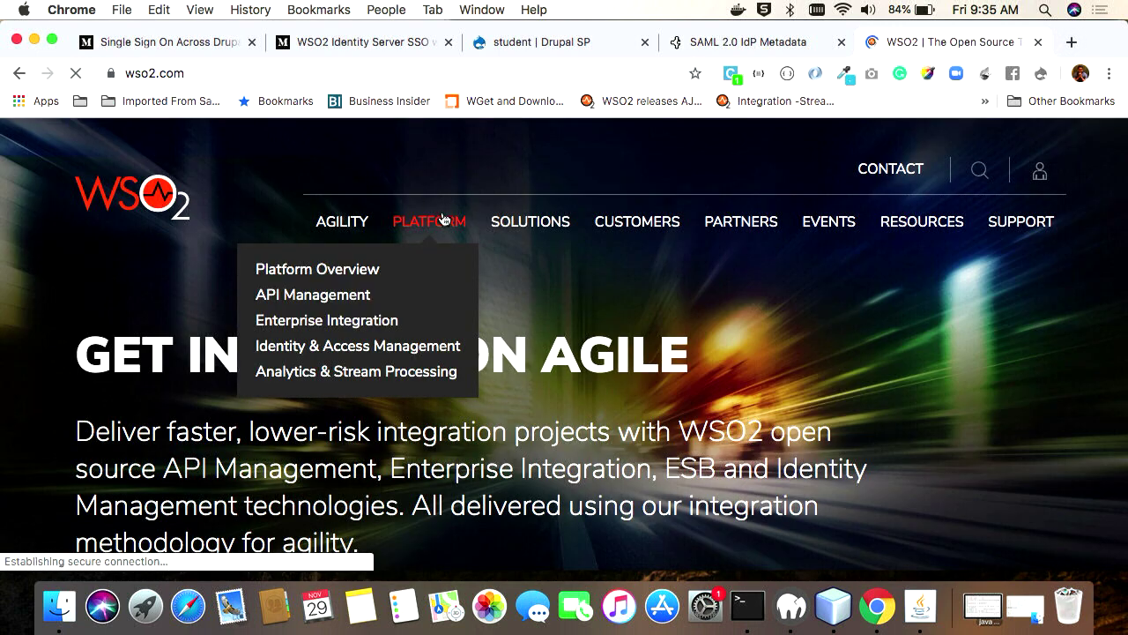
left_click(333, 342)
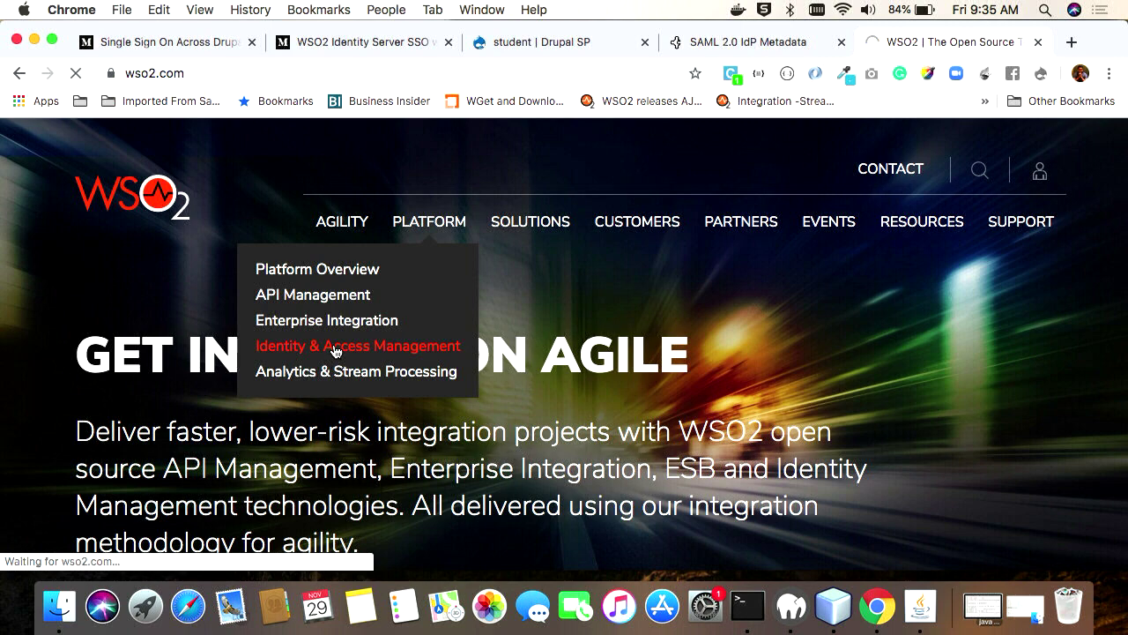
scroll(242, 371, "down", 2)
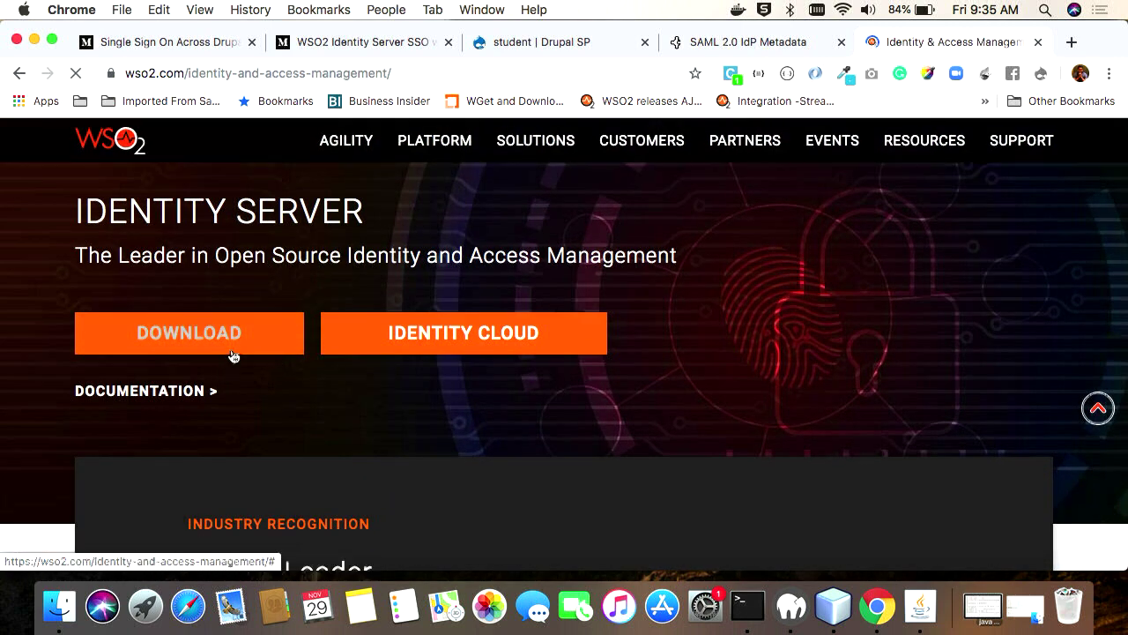
scroll(300, 408, "up", 2)
scroll(299, 408, "down", 10)
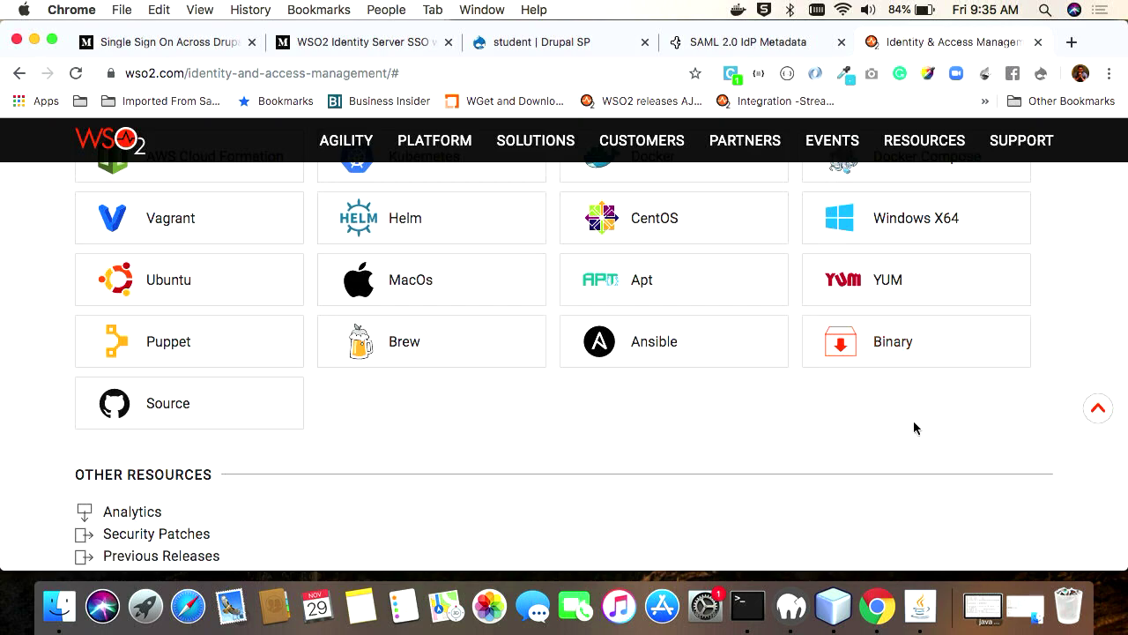
Glance at the other desktop space, then bring Terminal to the front
key("ctrl+Right")
key("ctrl+Left")
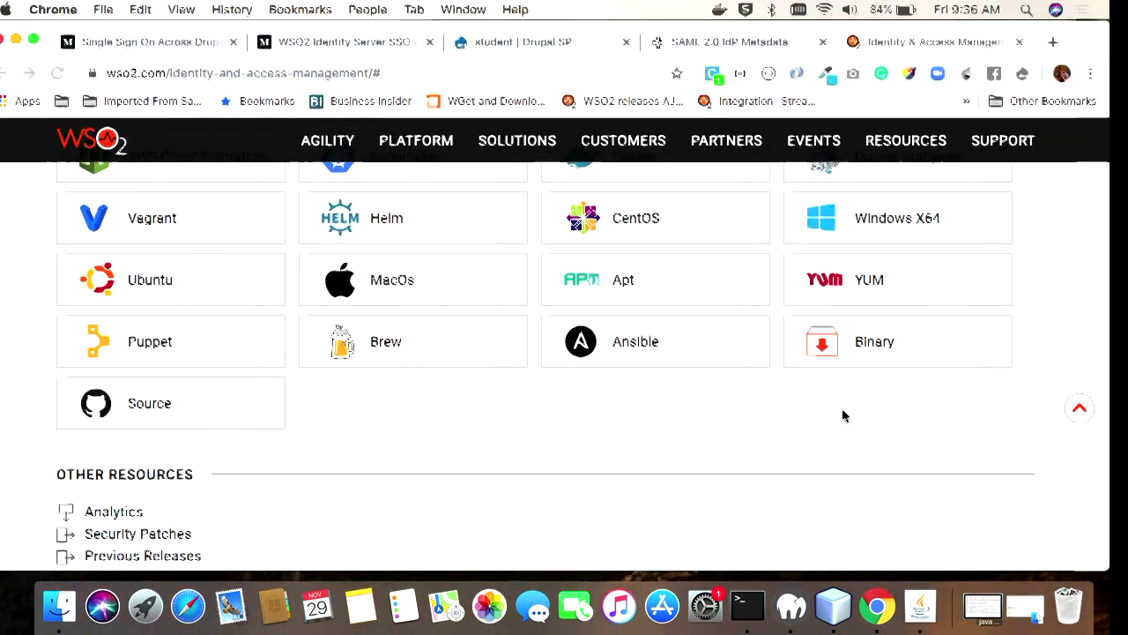
left_click(748, 606)
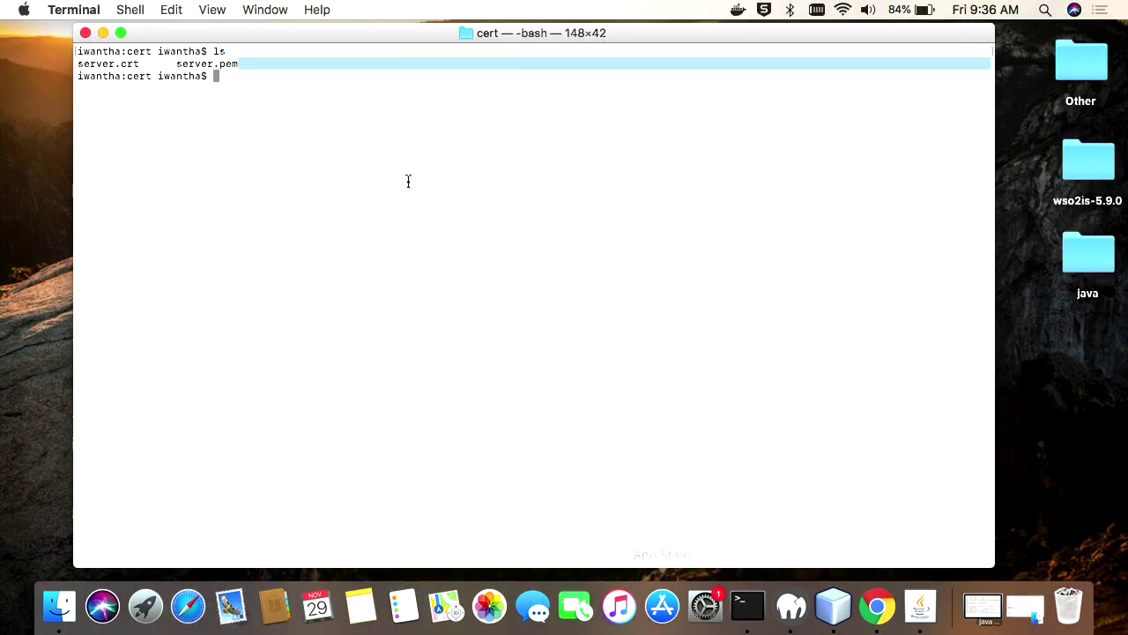
Select the wso2is-5.9.0 folder, open a new Terminal window starting a cd command, and return to Chrome's SSO article
left_click(1022, 134)
left_click(1070, 158)
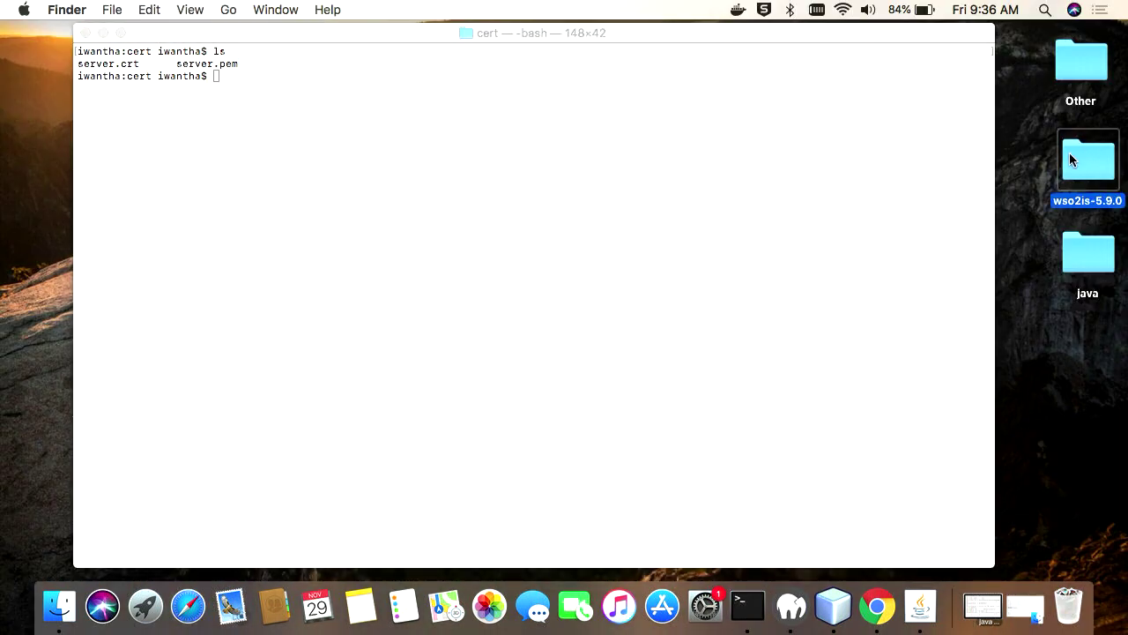
left_click(550, 263)
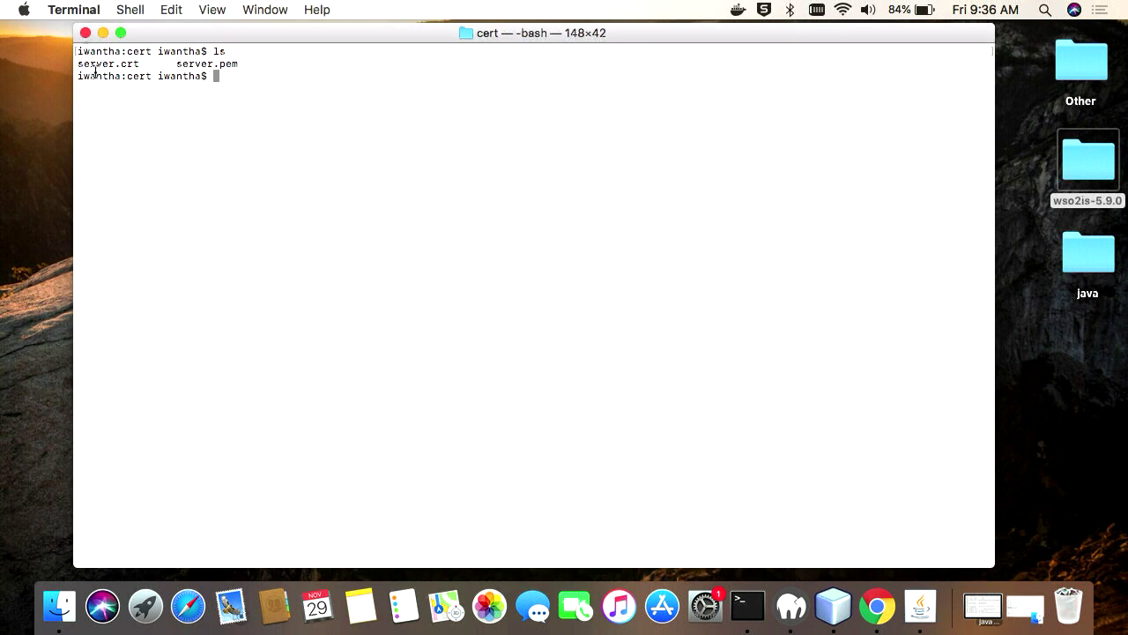
right_click(763, 614)
left_click(739, 411)
type("cd")
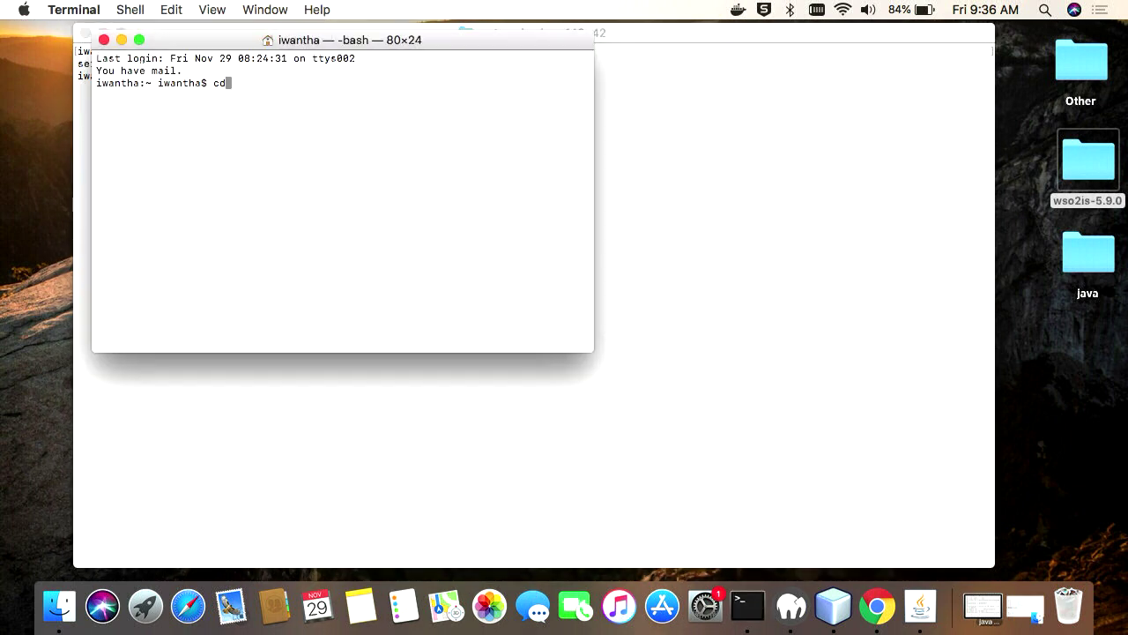
left_click(877, 606)
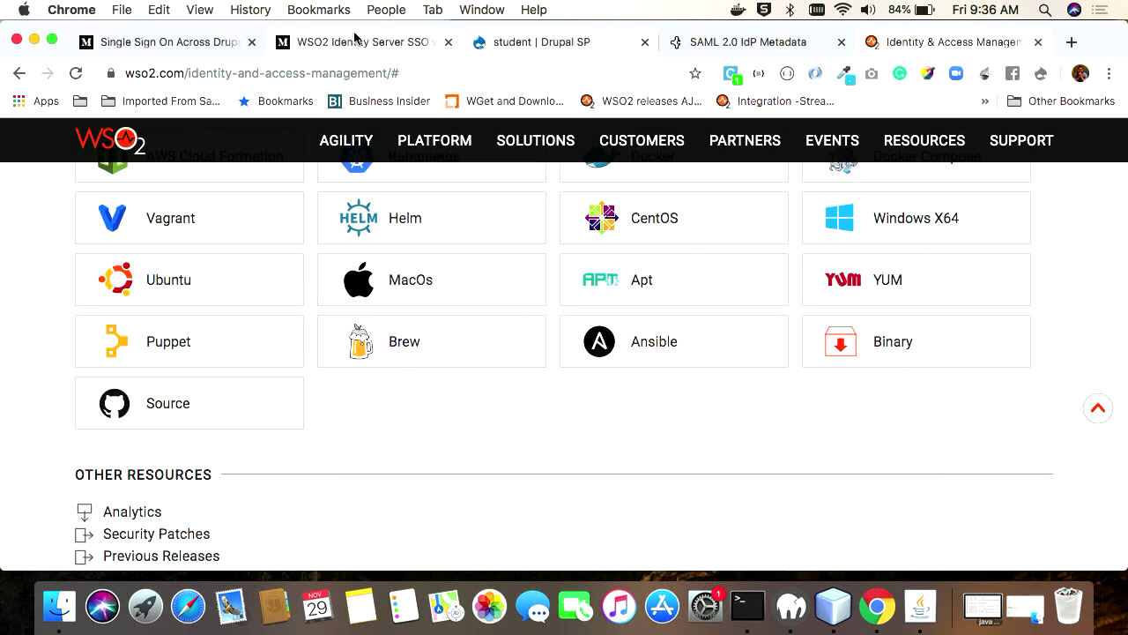
left_click(358, 40)
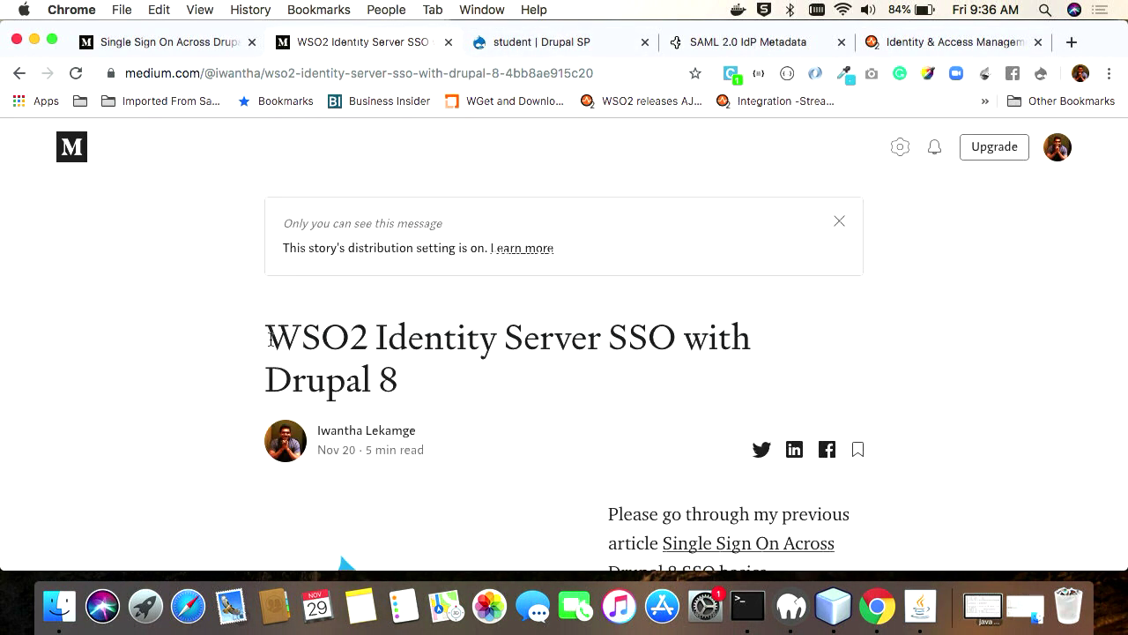
left_click_drag(269, 341, 377, 377)
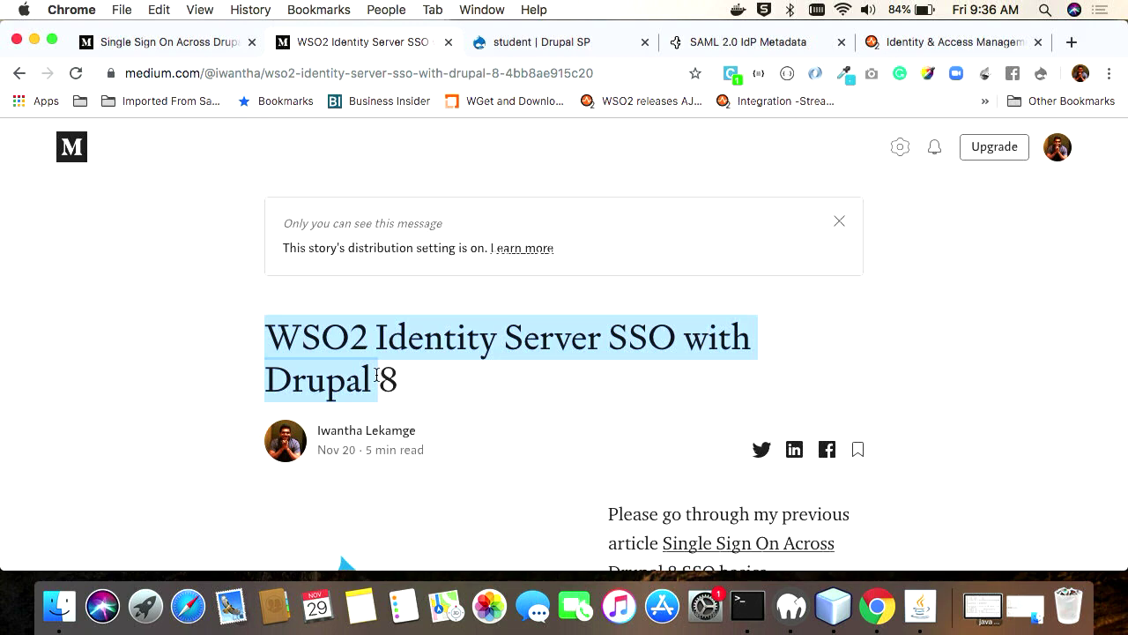
scroll(201, 382, "down", 3)
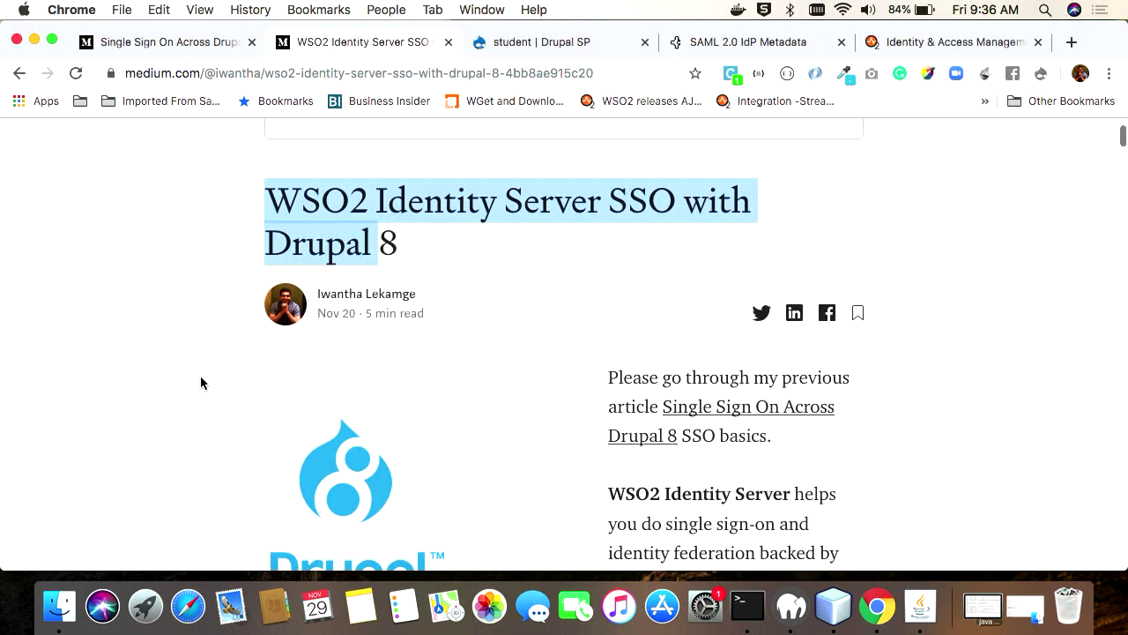
scroll(201, 382, "down", 3)
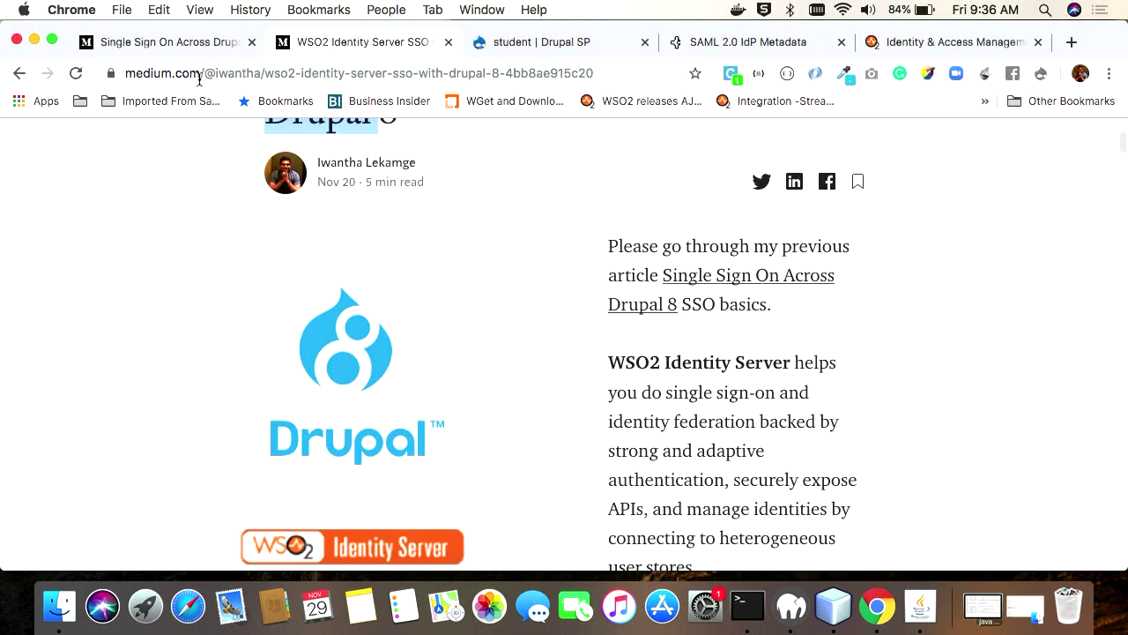
left_click_drag(261, 74, 91, 79)
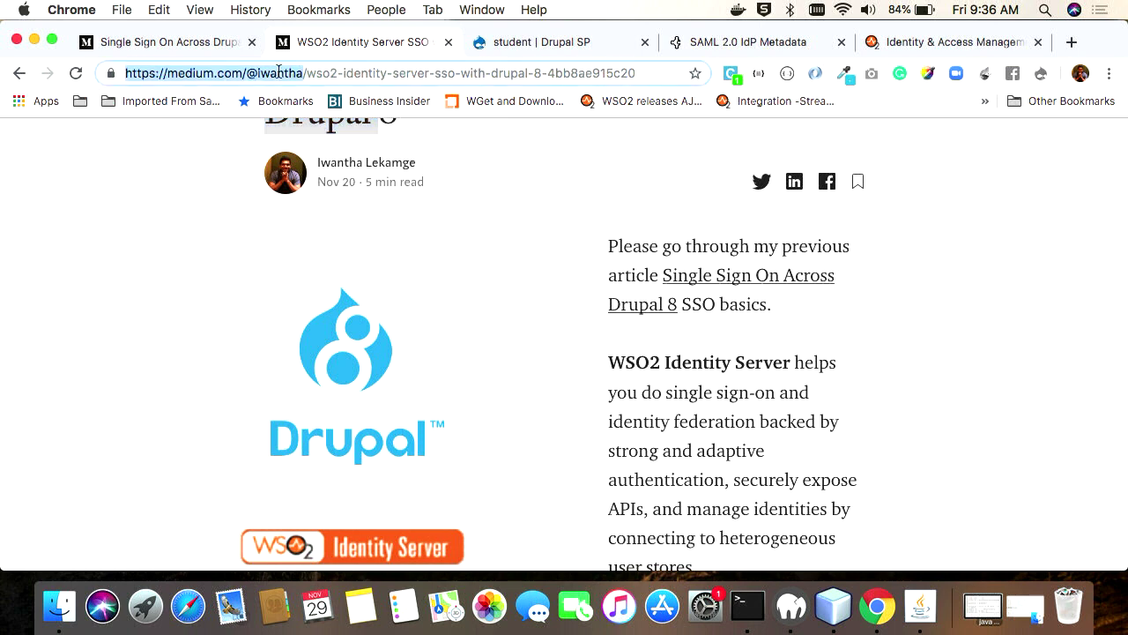
scroll(184, 343, "down", 10)
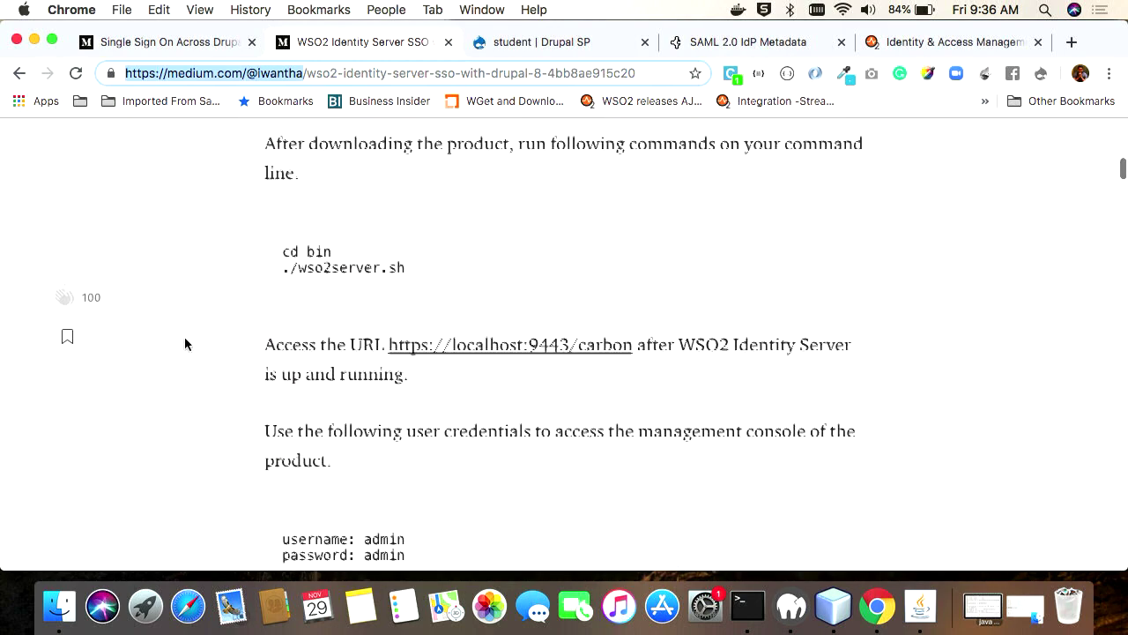
scroll(184, 342, "up", 10)
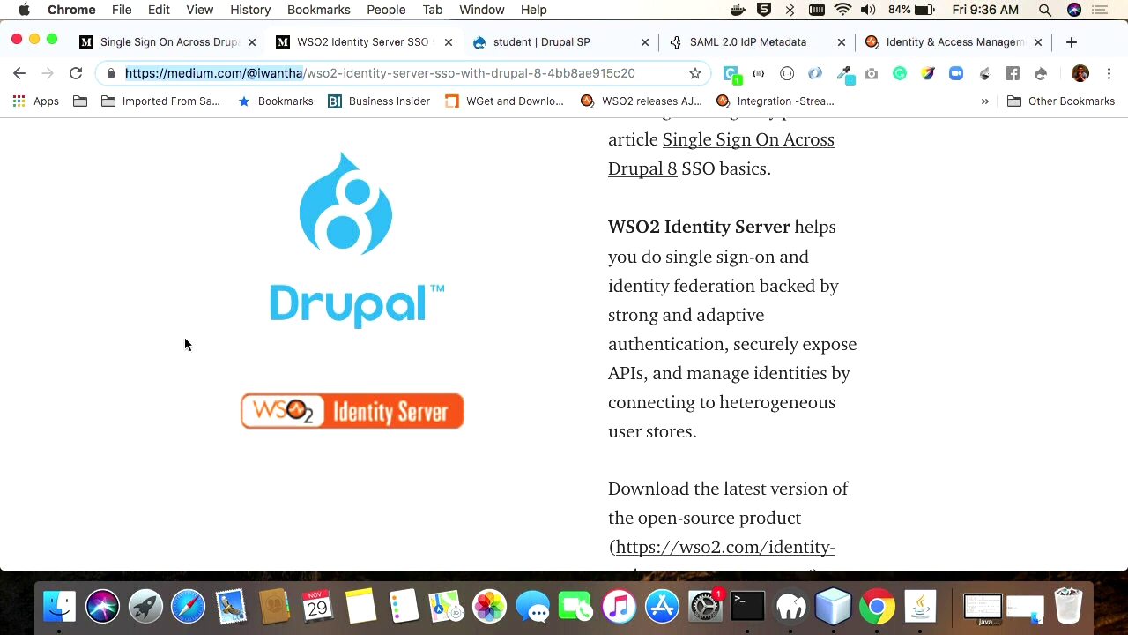
scroll(185, 344, "down", 10)
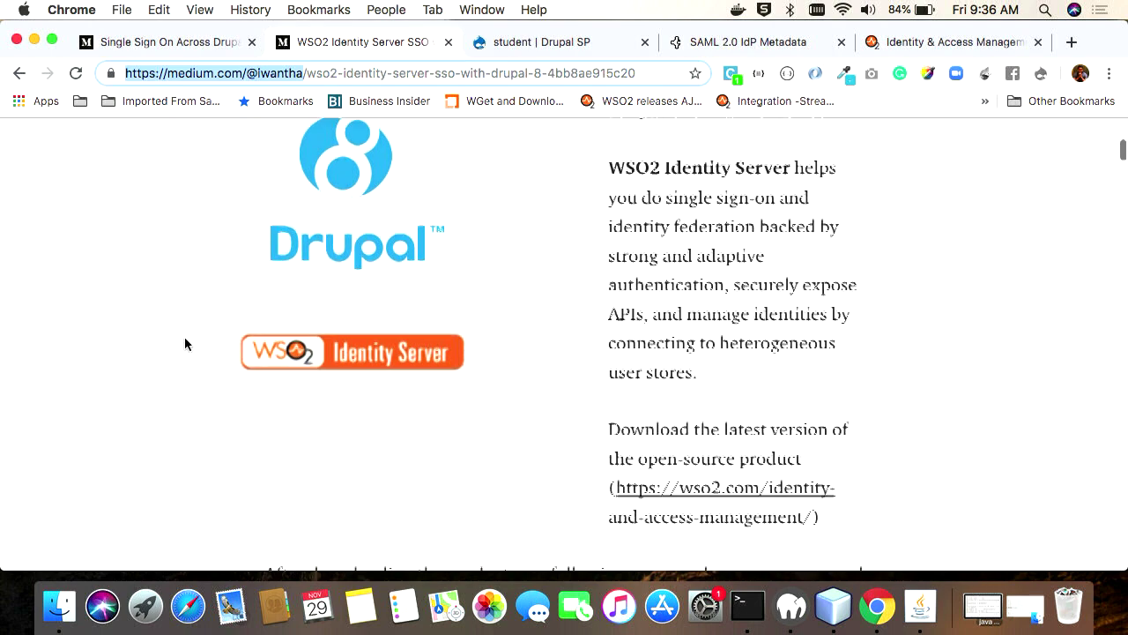
Change into Desktop/wso2is-5.9.0/bin and type ./wso2server.sh in Terminal
left_click(754, 589)
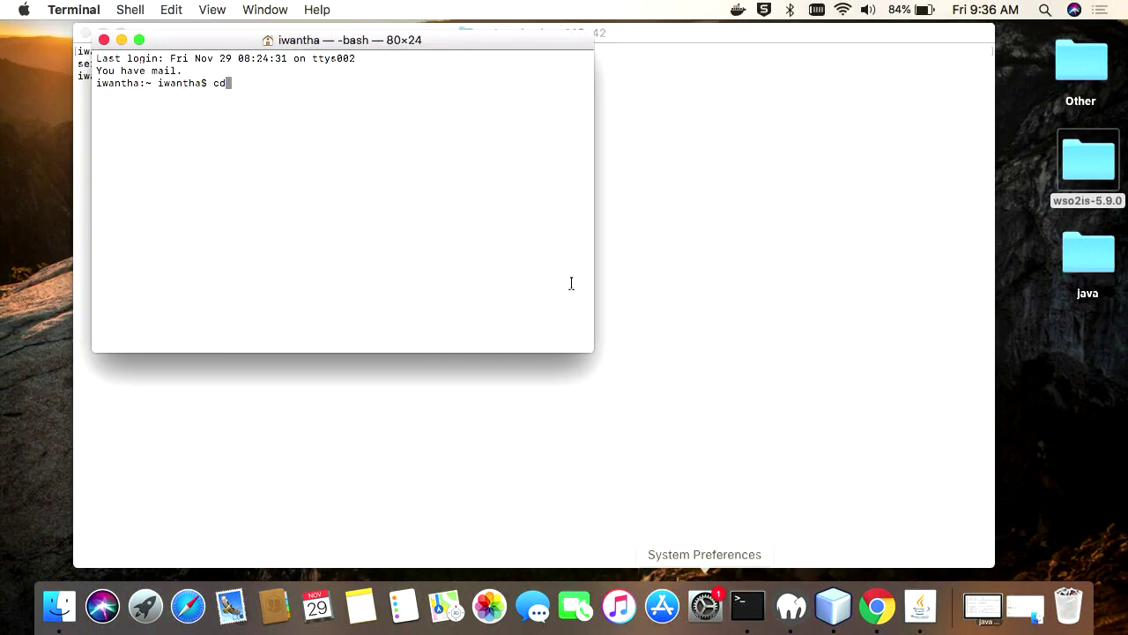
left_click(1121, 330)
left_click(414, 205)
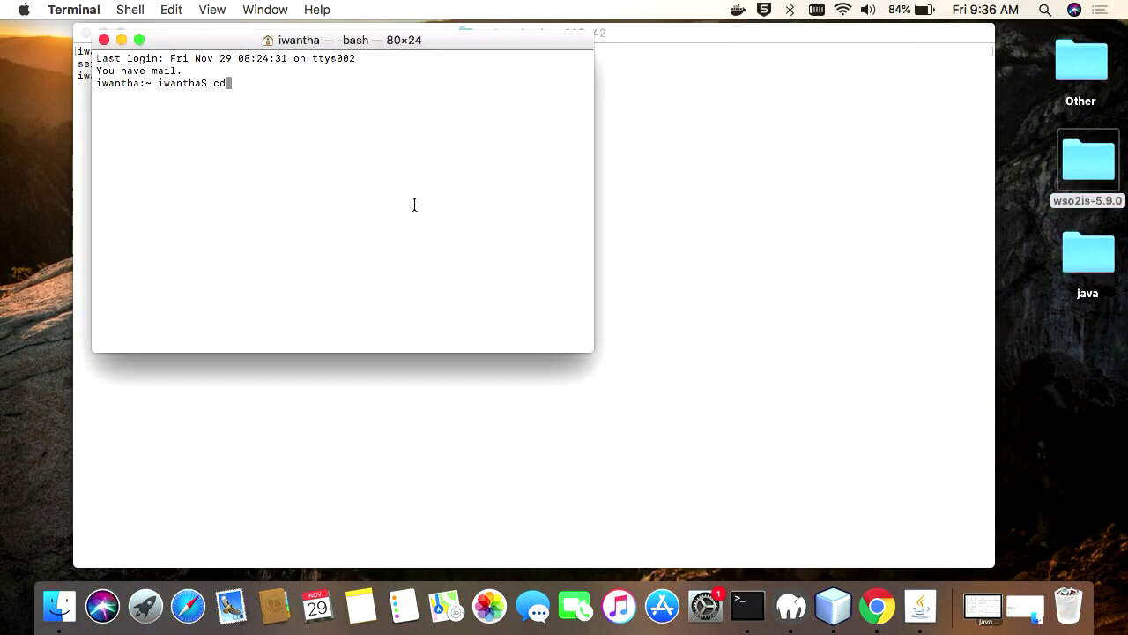
type("Desktop/")
key("Return")
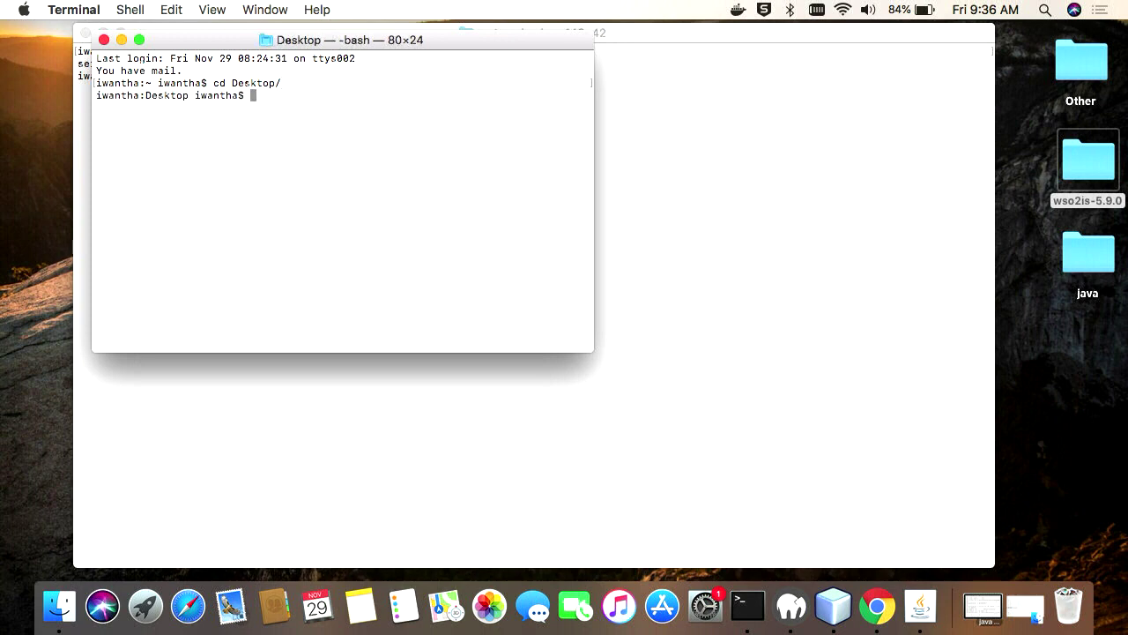
type("cd w")
key("Tab")
type("vi")
key("BackSpace")
key("BackSpace")
type("bi")
key("Tab")
key("Return")
type("./wso2server.sh")
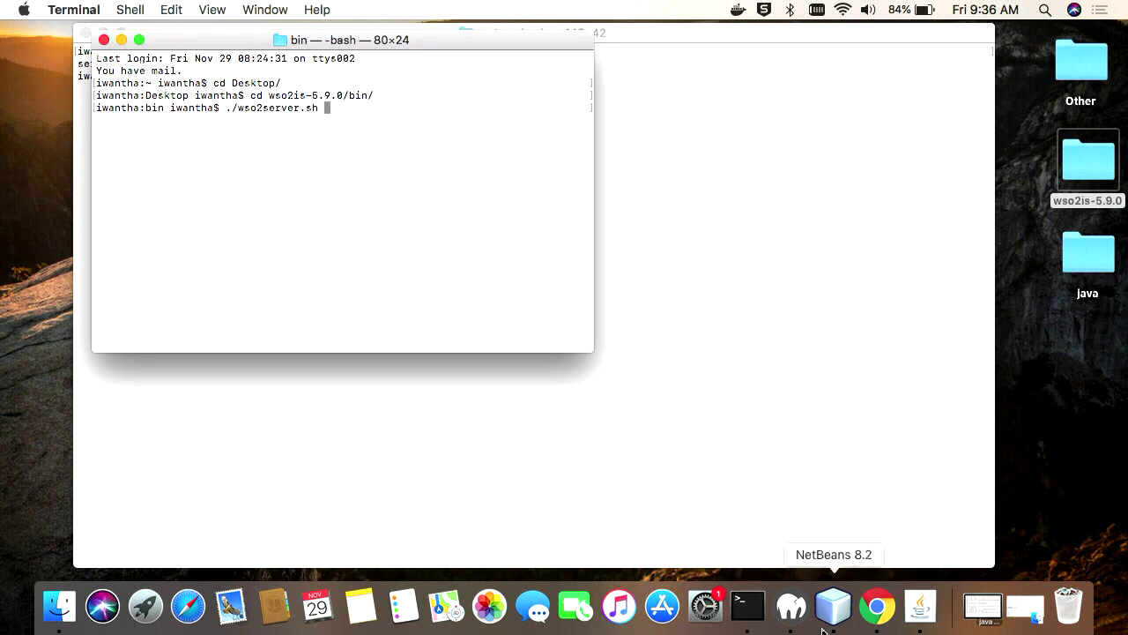
left_click(877, 606)
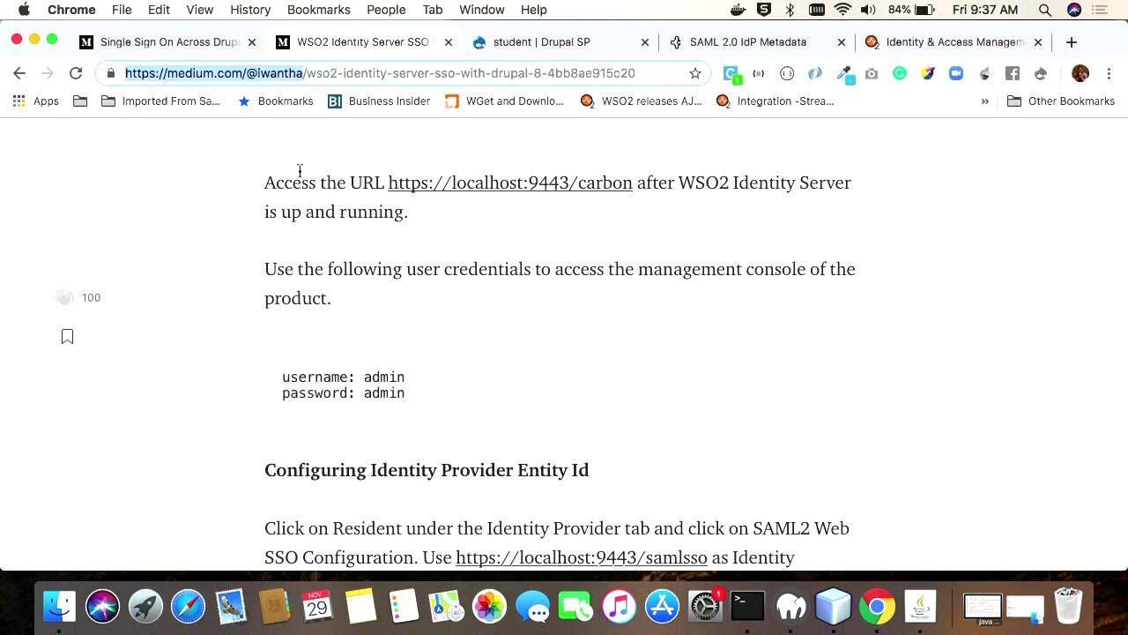
scroll(308, 304, "up", 3)
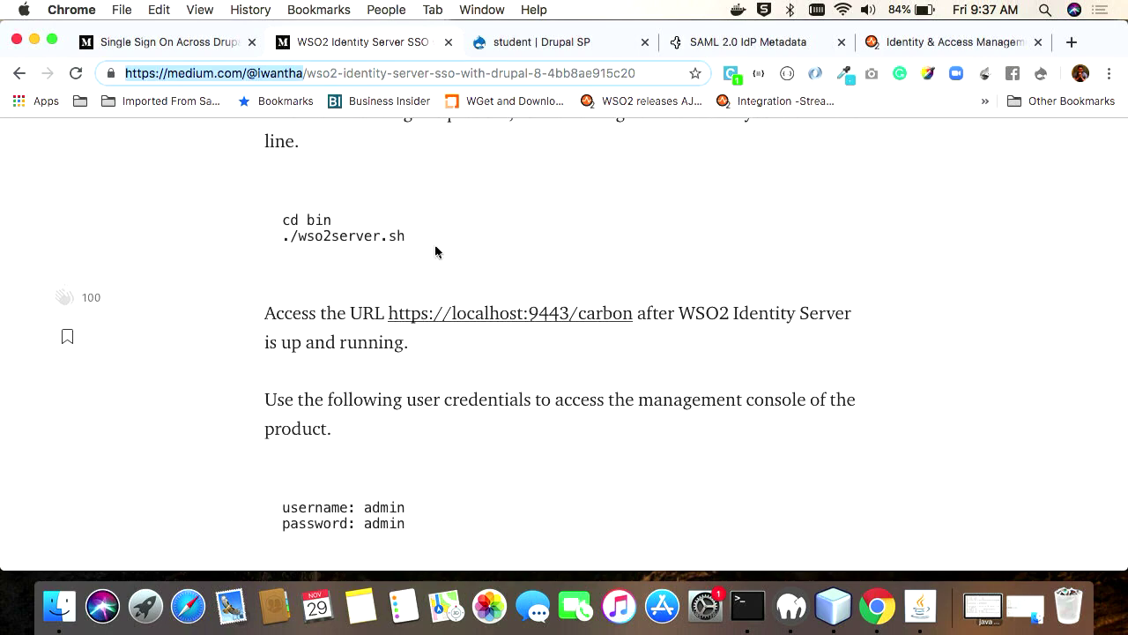
left_click(983, 607)
left_click_drag(1005, 37, 731, 53)
left_click_drag(800, 339, 993, 339)
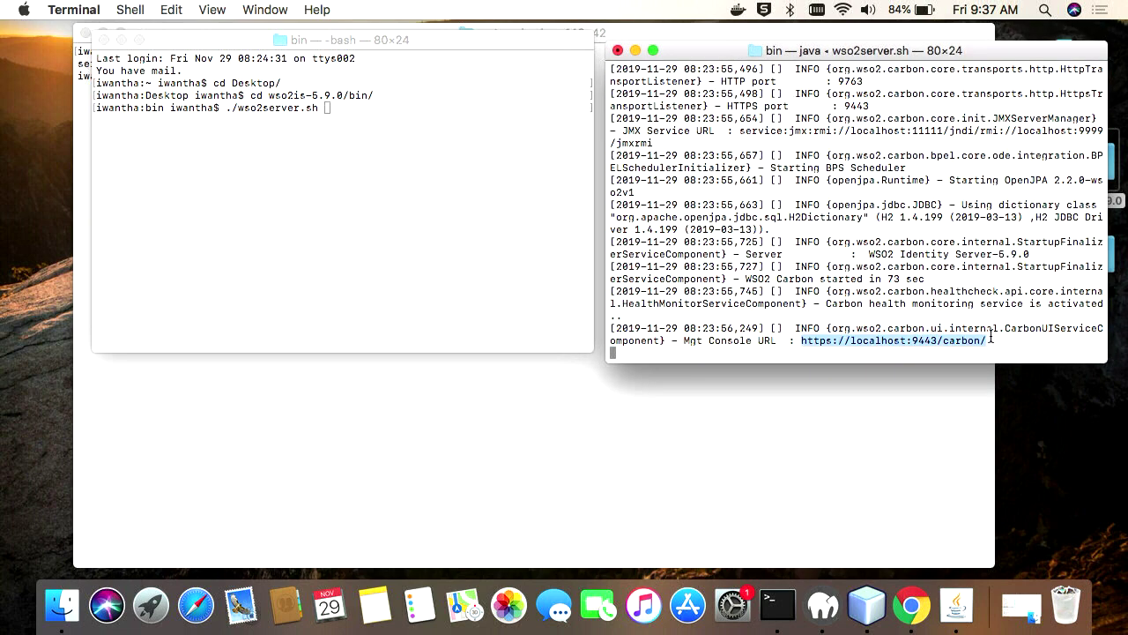
right_click(835, 343)
left_click(871, 430)
left_click(921, 613)
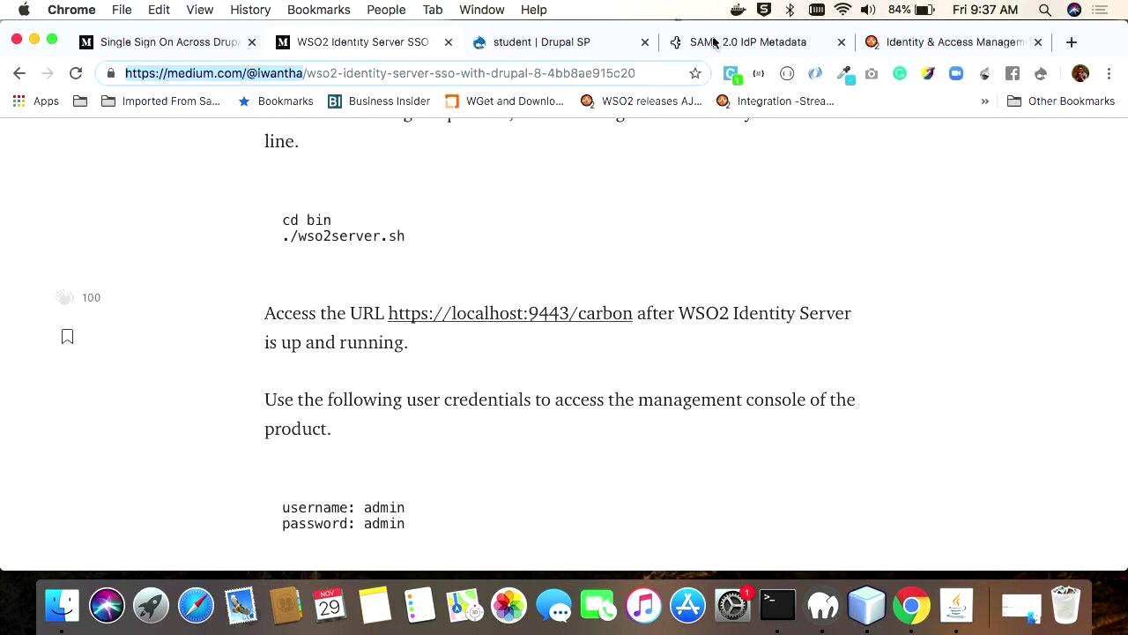
Load the copied management console URL in the Drupal SP tab
left_click(592, 44)
left_click(464, 73)
key("BackSpace")
key("super+v")
key("Return")
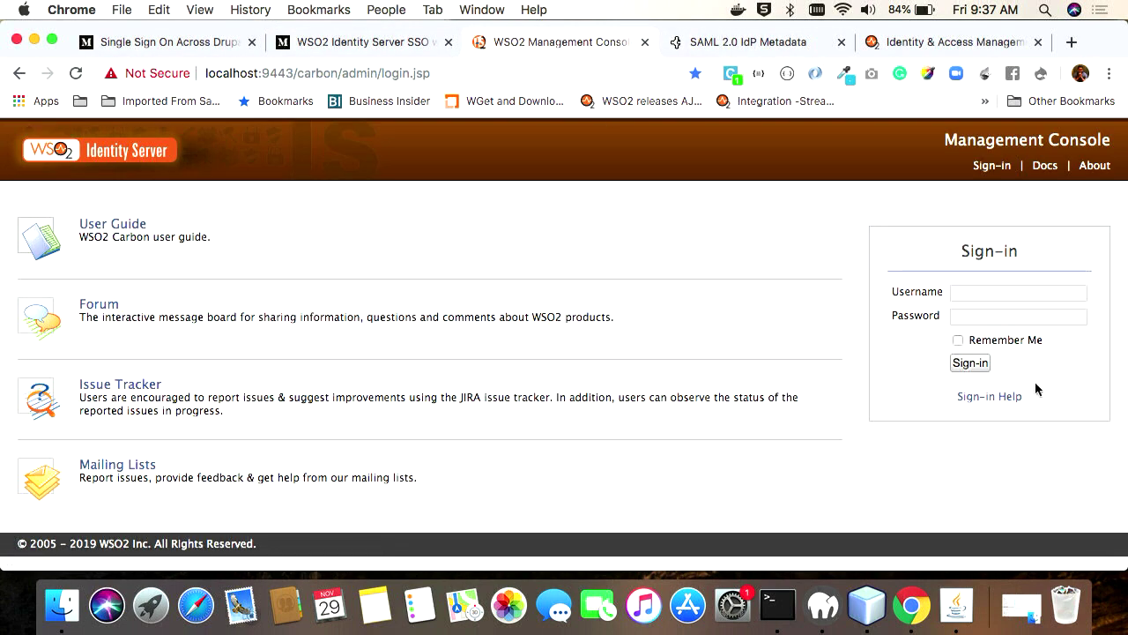
Sign in to the WSO2 Management Console with the administrator username and password
left_click(962, 293)
type("adm")
key("Tab")
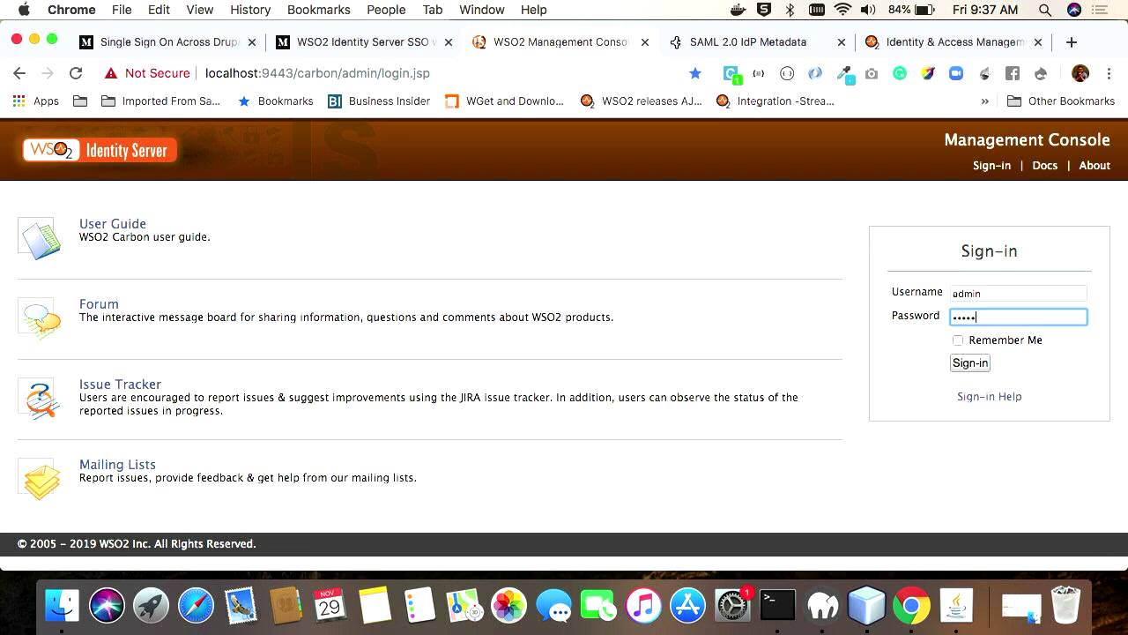
type("admin")
key("Return")
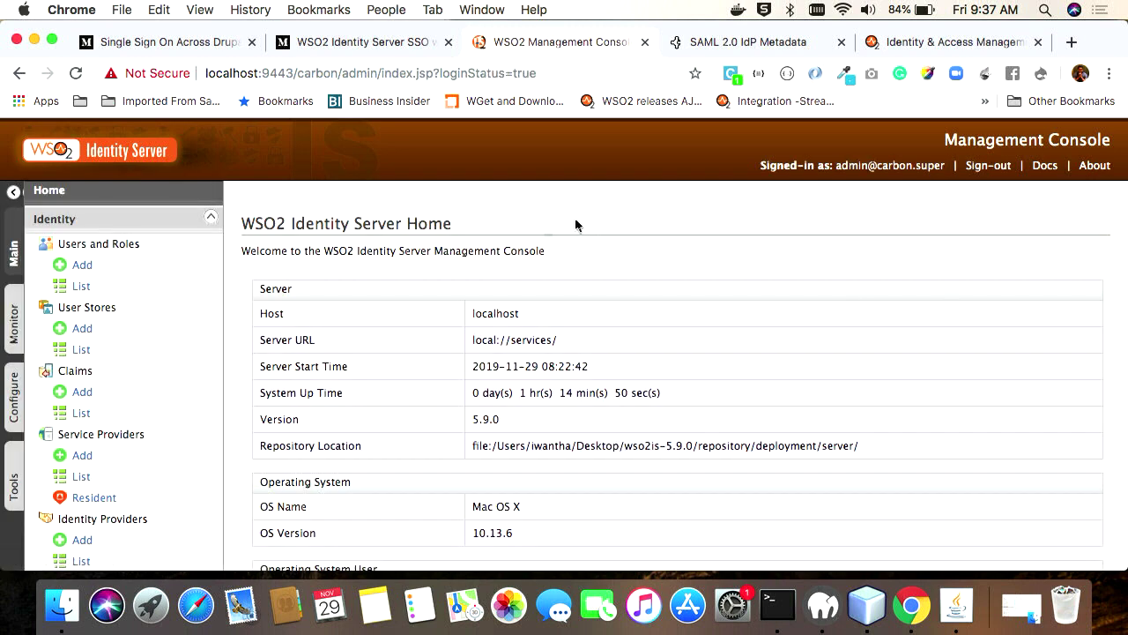
left_click(353, 42)
Read down the Medium SSO article to its Claim Configuration section
scroll(208, 343, "down", 5)
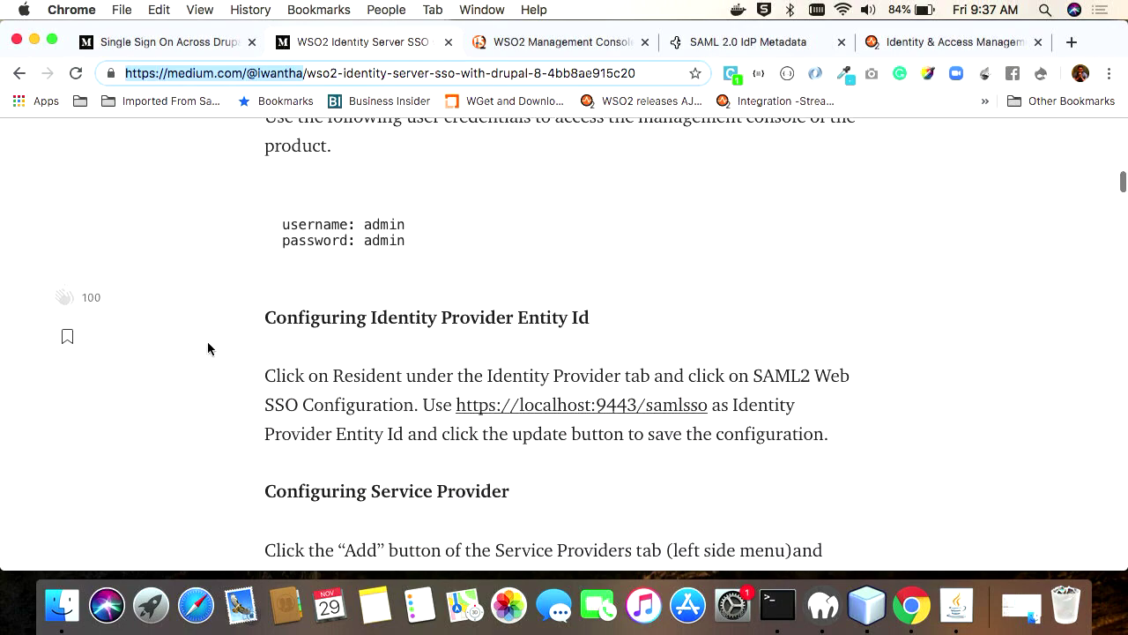
scroll(207, 348, "down", 5)
scroll(207, 348, "down", 8)
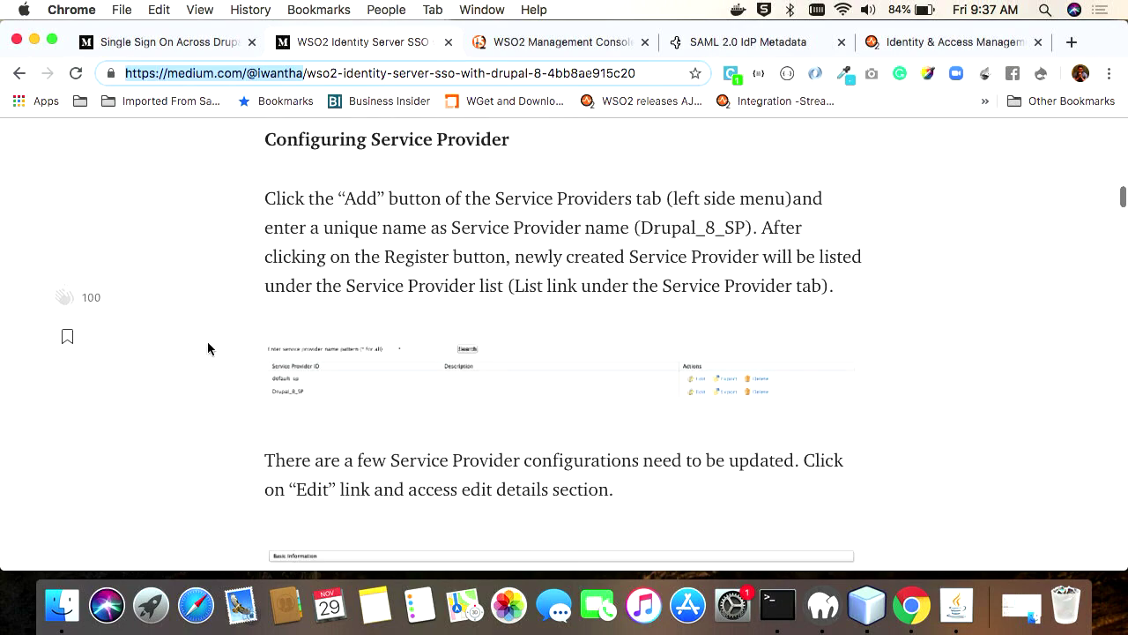
scroll(208, 348, "down", 6)
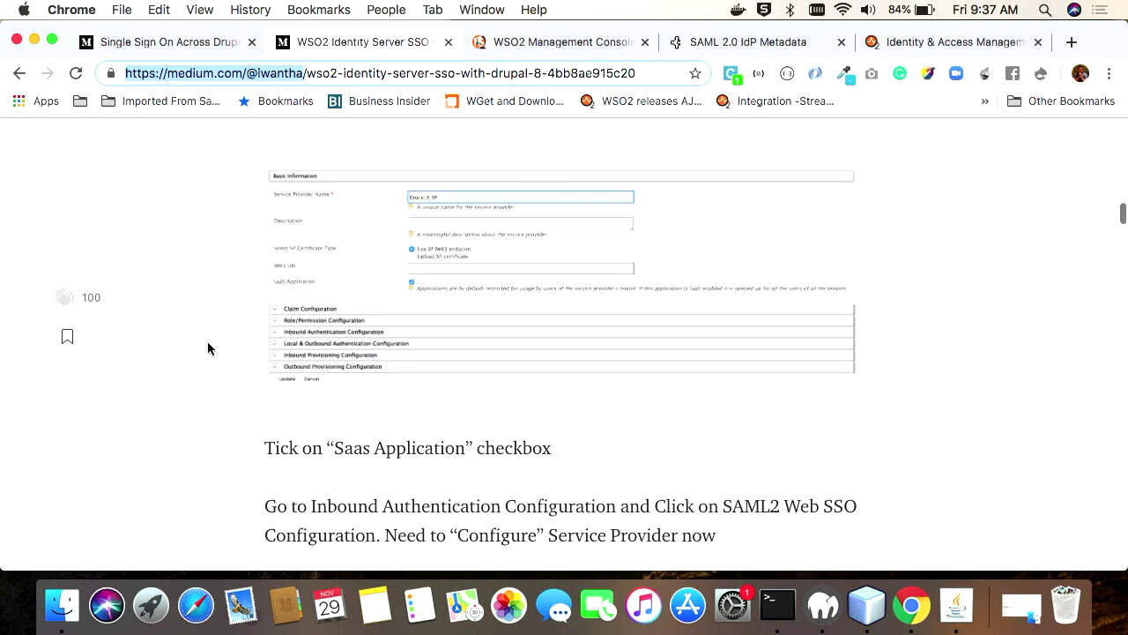
scroll(208, 348, "down", 2)
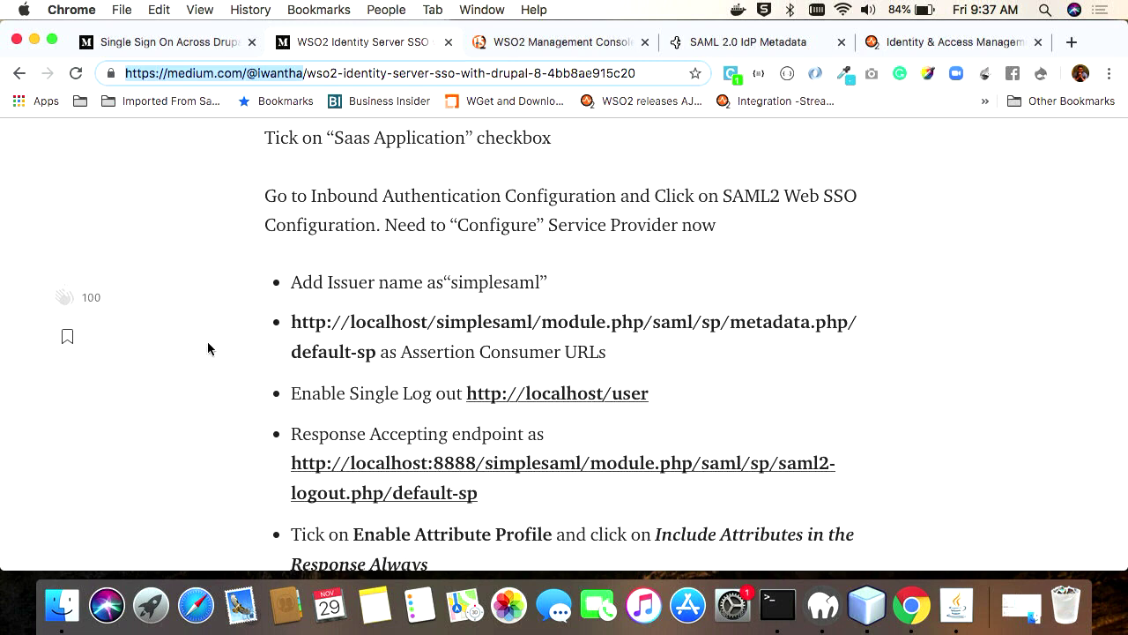
scroll(207, 347, "down", 2)
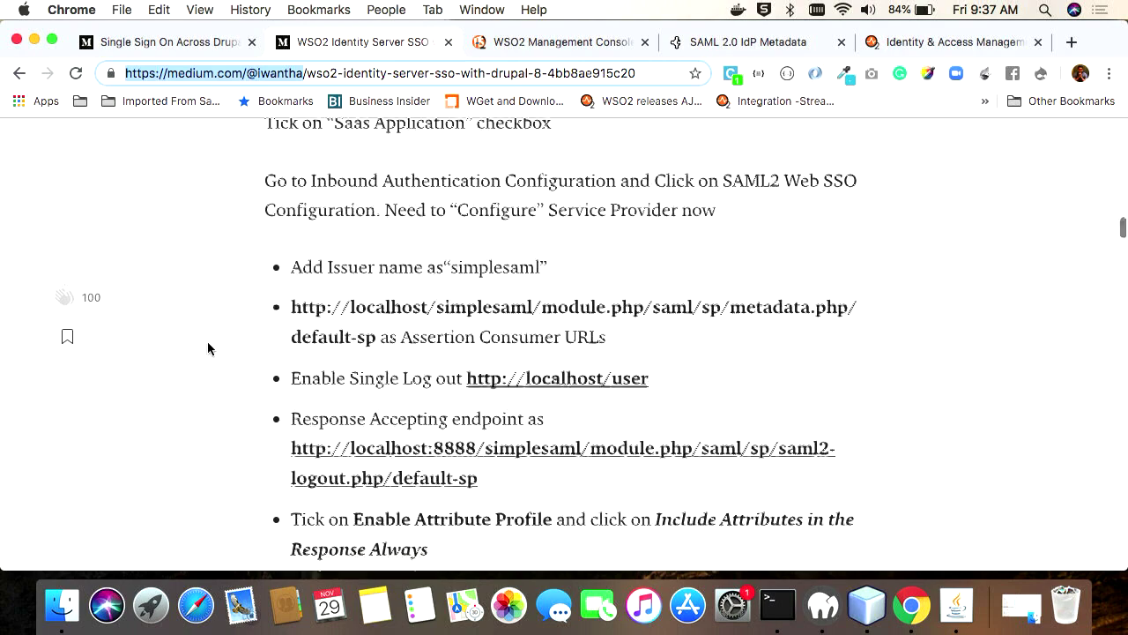
scroll(207, 348, "down", 2)
scroll(208, 348, "down", 2)
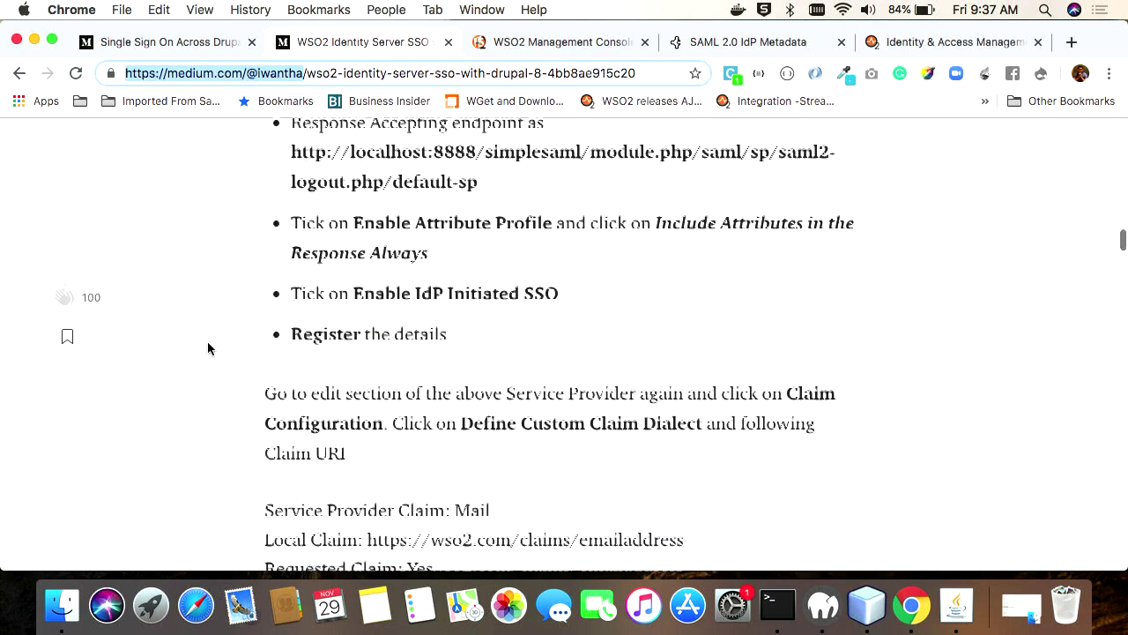
scroll(208, 348, "up", 3)
scroll(208, 347, "down", 5)
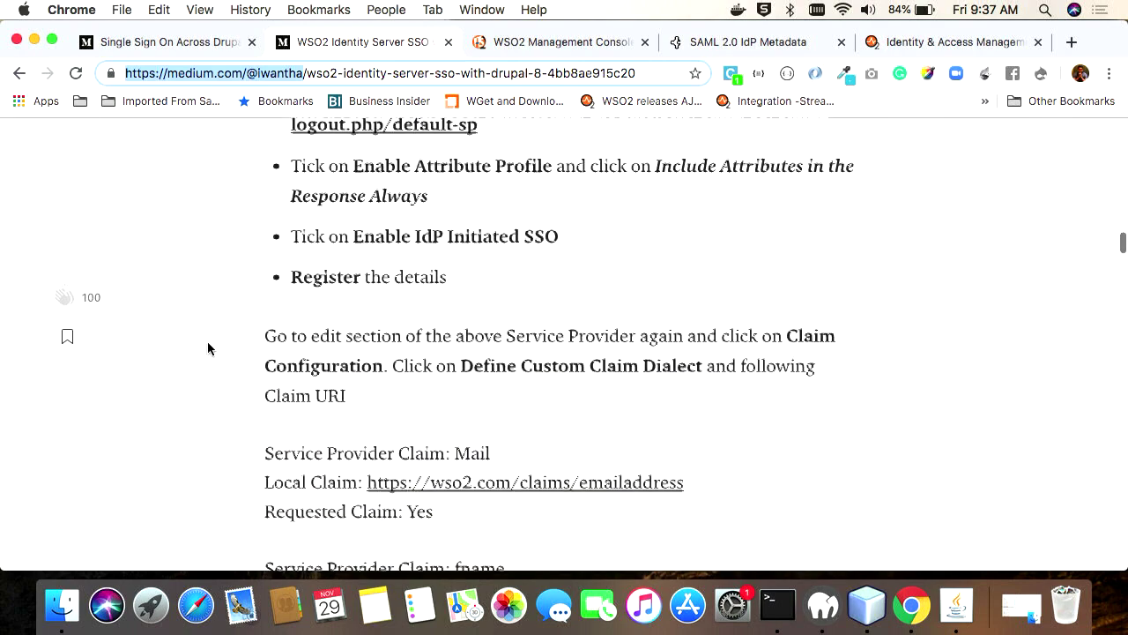
scroll(207, 348, "down", 2)
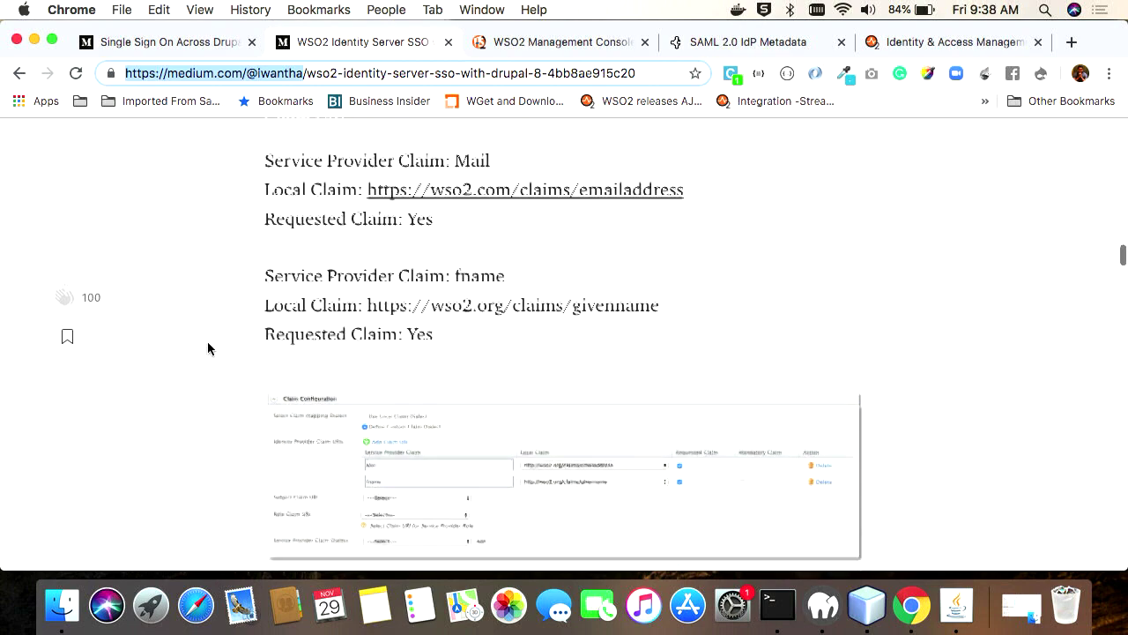
scroll(207, 347, "up", 1)
scroll(207, 347, "up", 2)
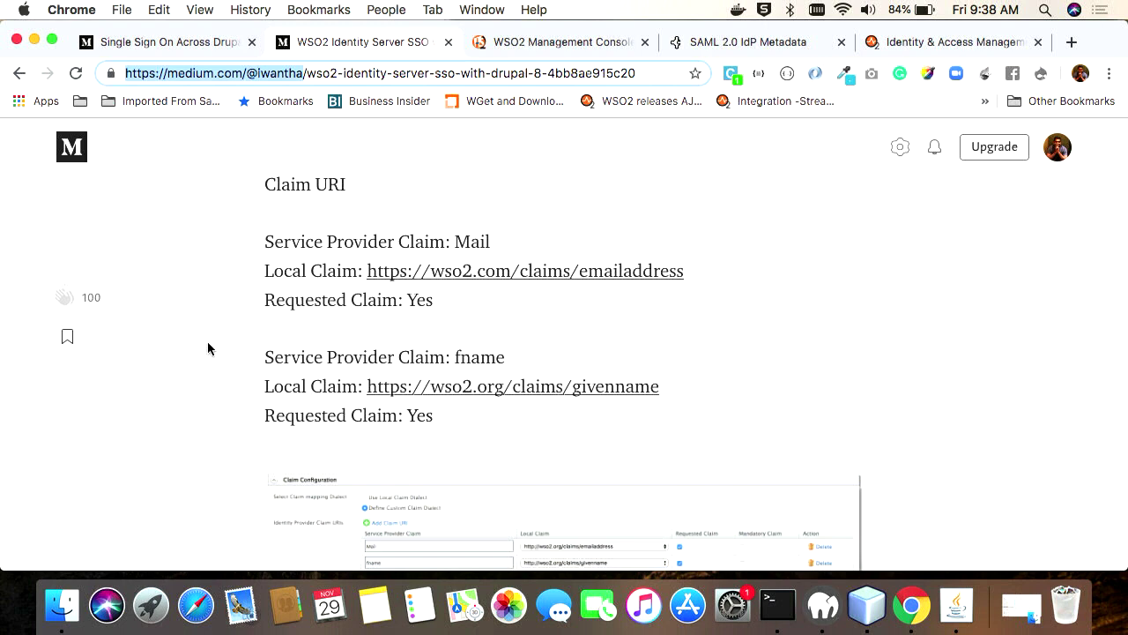
scroll(207, 344, "up", 1)
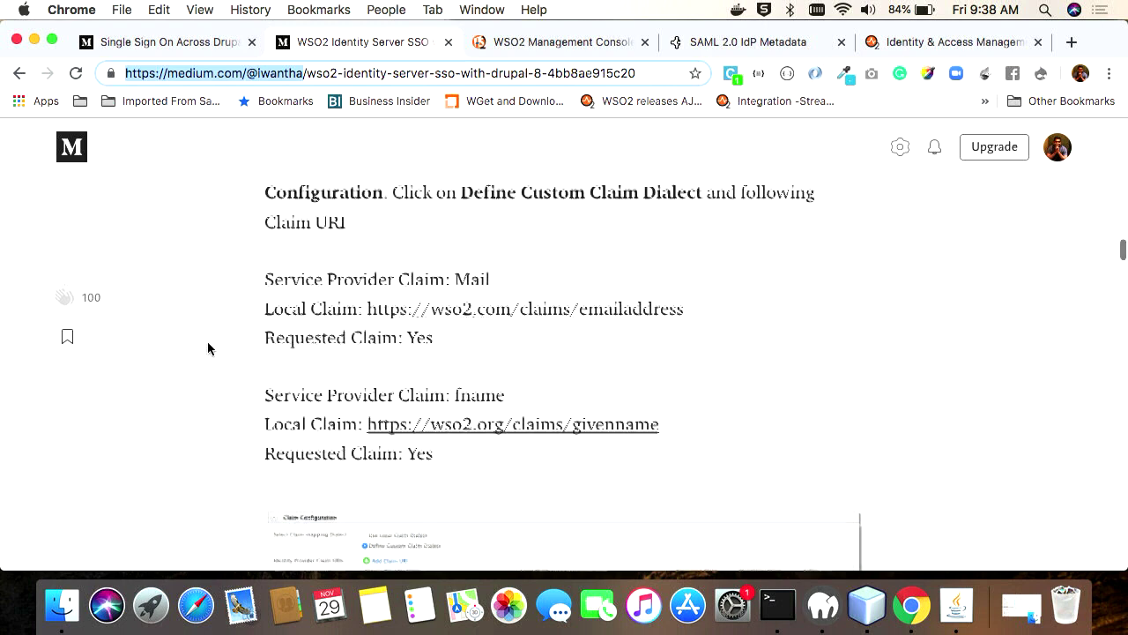
Highlight the Claim and Mail words in the claim mappings, then return to the Management Console
left_click(429, 335)
double_click(428, 335)
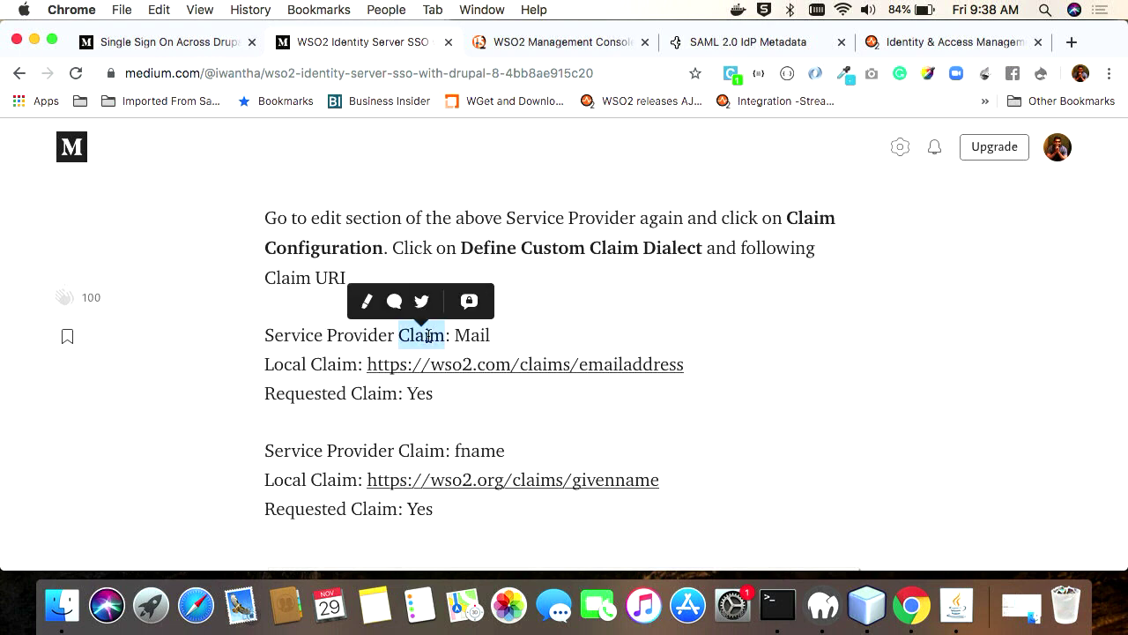
left_click(417, 451)
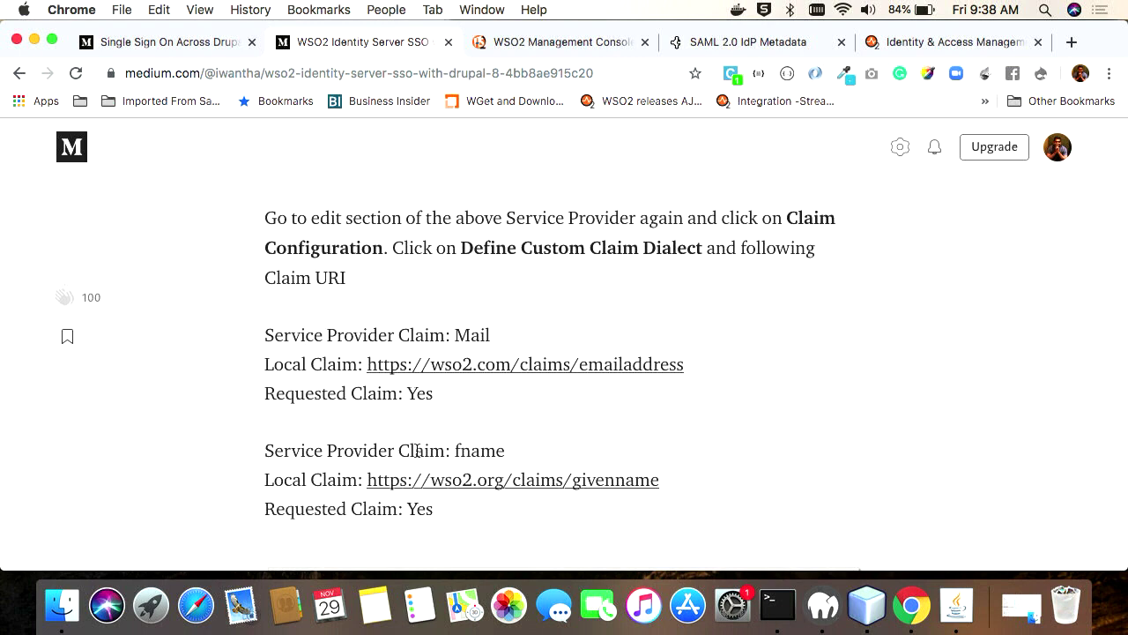
double_click(467, 340)
left_click(416, 334)
left_click_drag(255, 443, 503, 443)
scroll(503, 445, "down", 4)
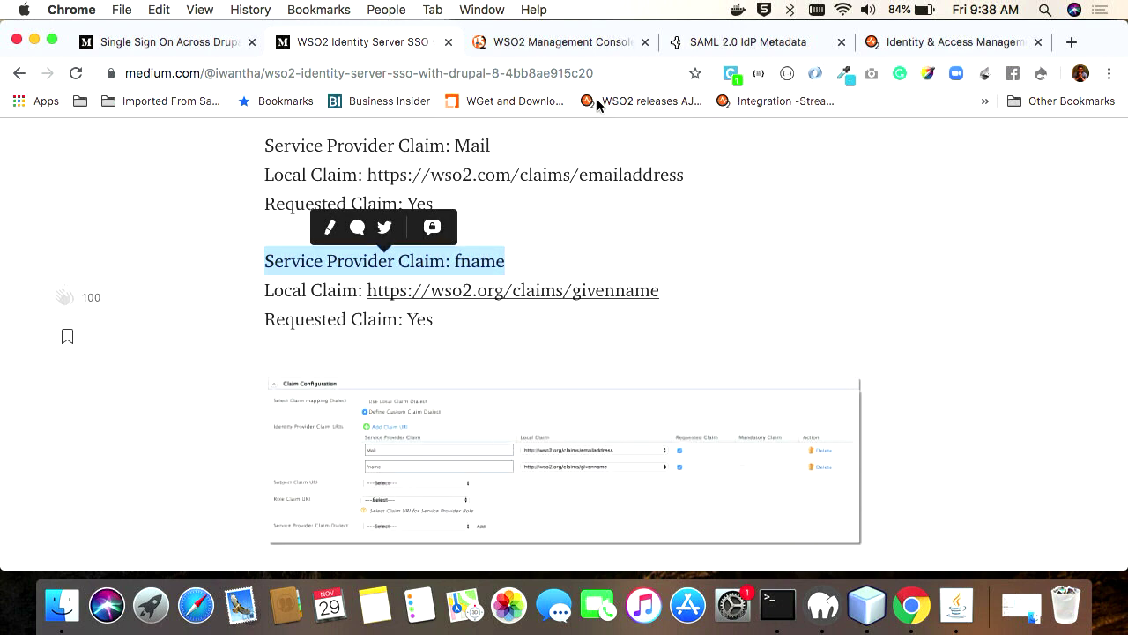
left_click(553, 51)
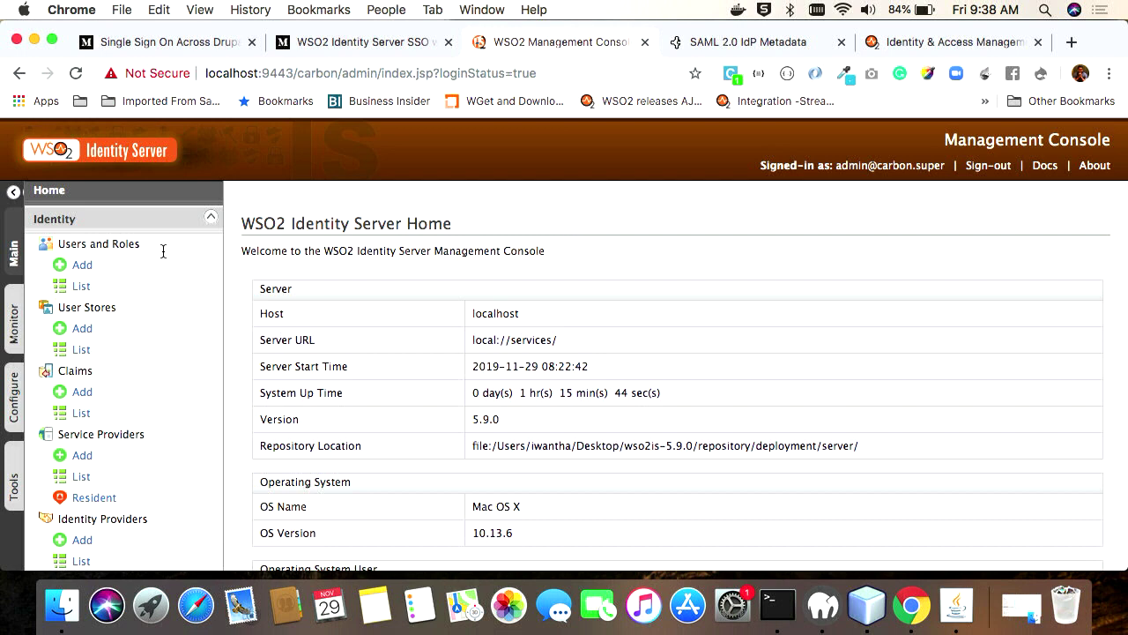
List the registered users in the Management Console and highlight the second user's name
left_click(78, 287)
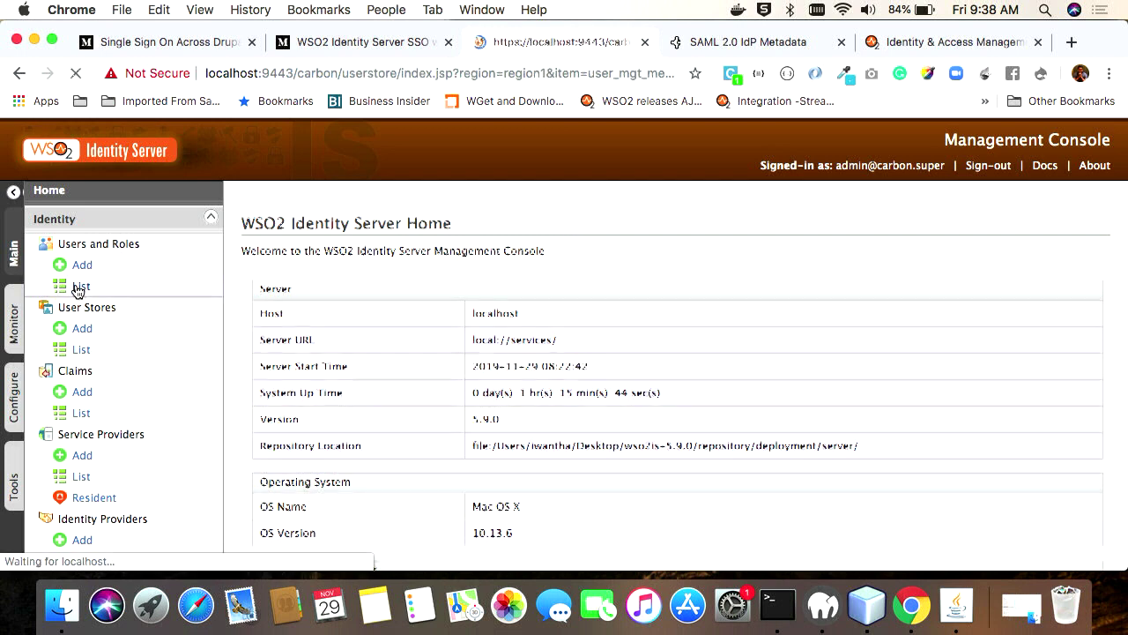
left_click(302, 272)
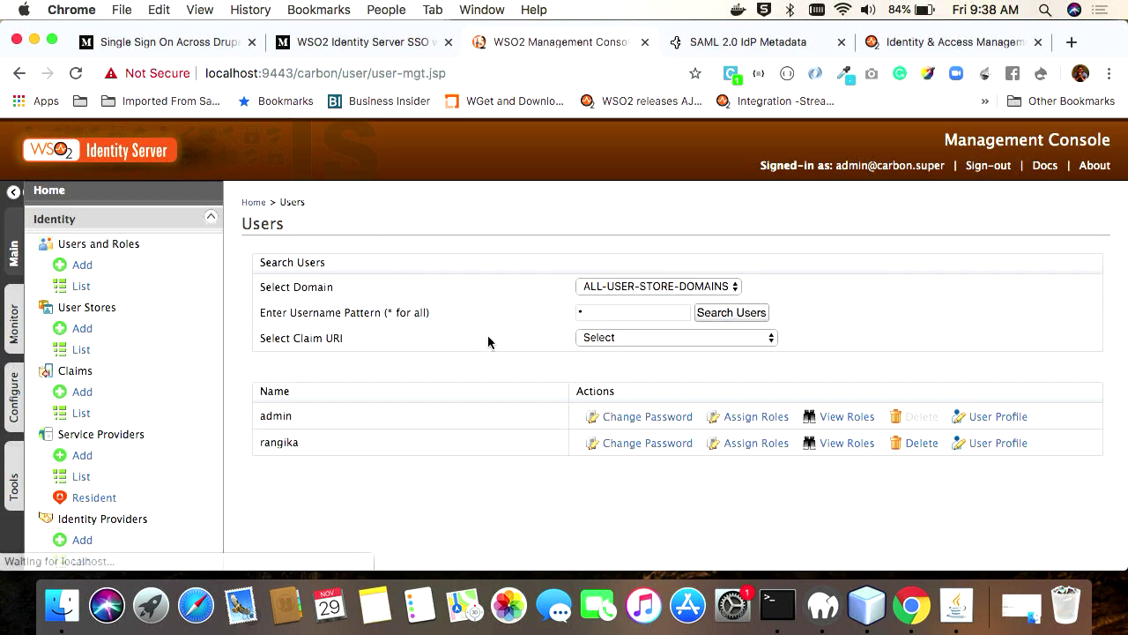
scroll(489, 341, "down", 2)
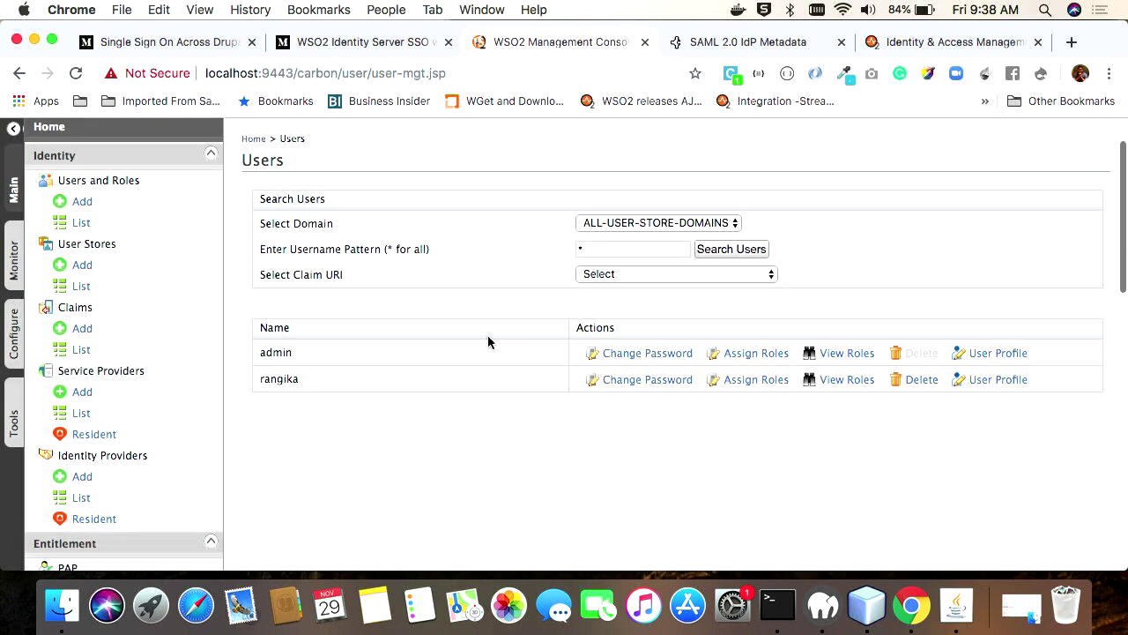
left_click_drag(310, 384, 253, 385)
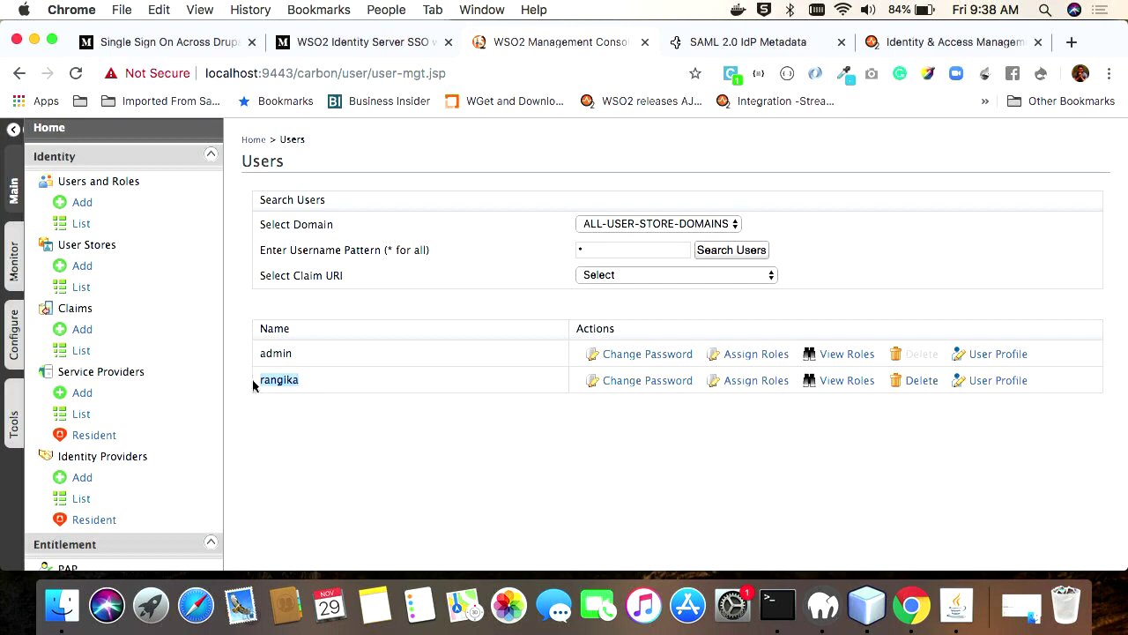
Glance at the setup guide article, then bring up the SAML 2.0 IdP Metadata page
left_click(325, 43)
scroll(198, 363, "up", 10)
scroll(198, 364, "down", 15)
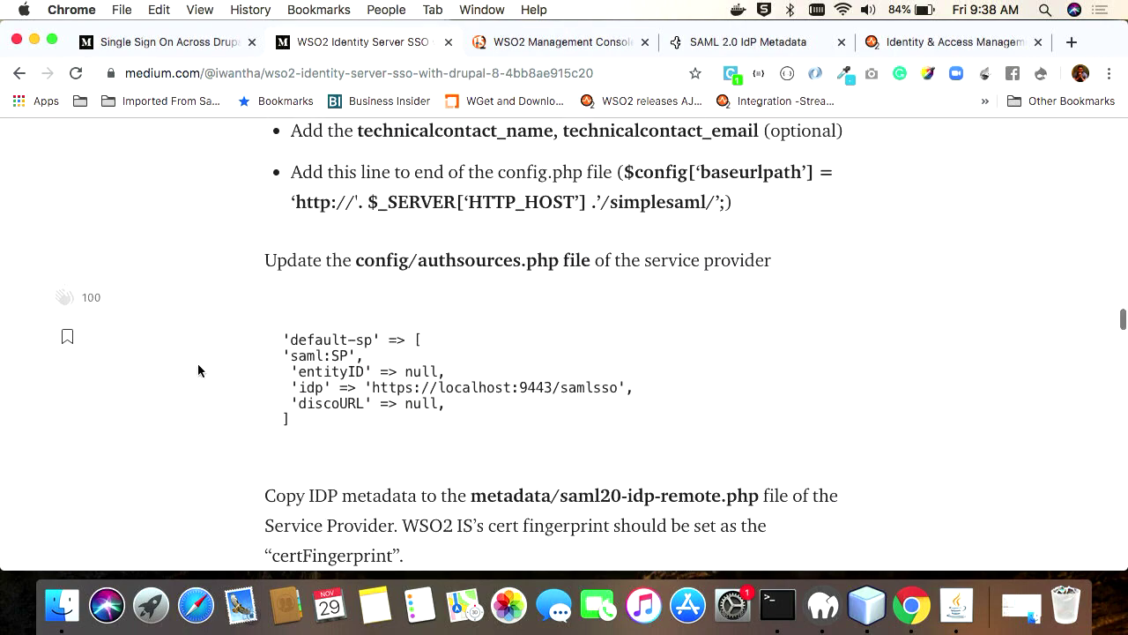
left_click(788, 45)
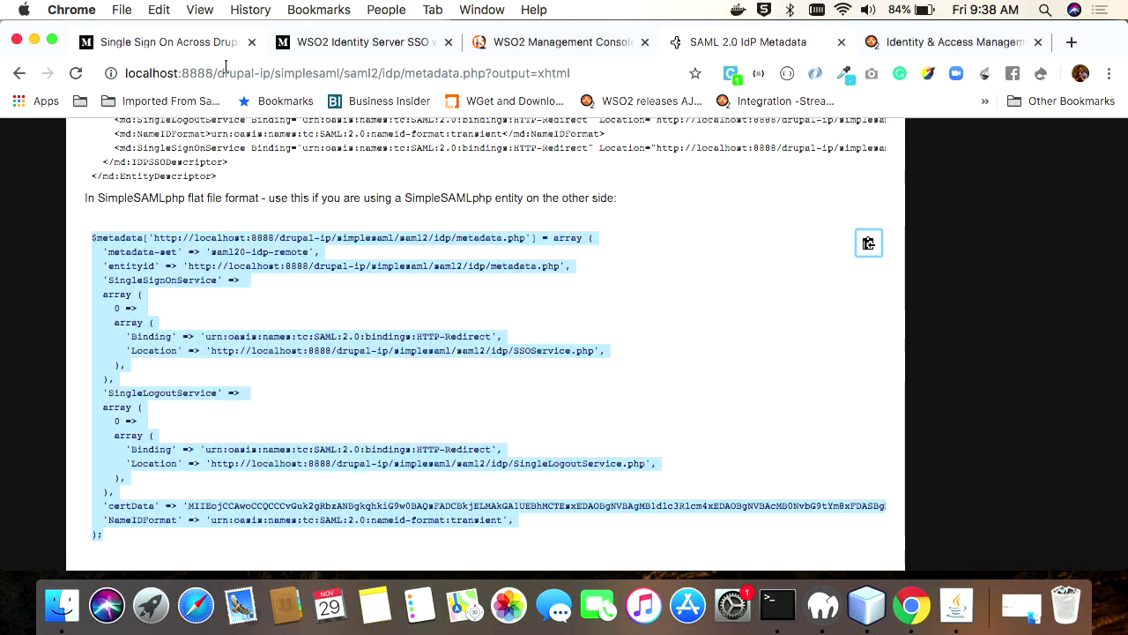
Load the Drupal 8 SP site at localhost:8888/drupal-8.7.8/
left_click_drag(260, 73, 654, 75)
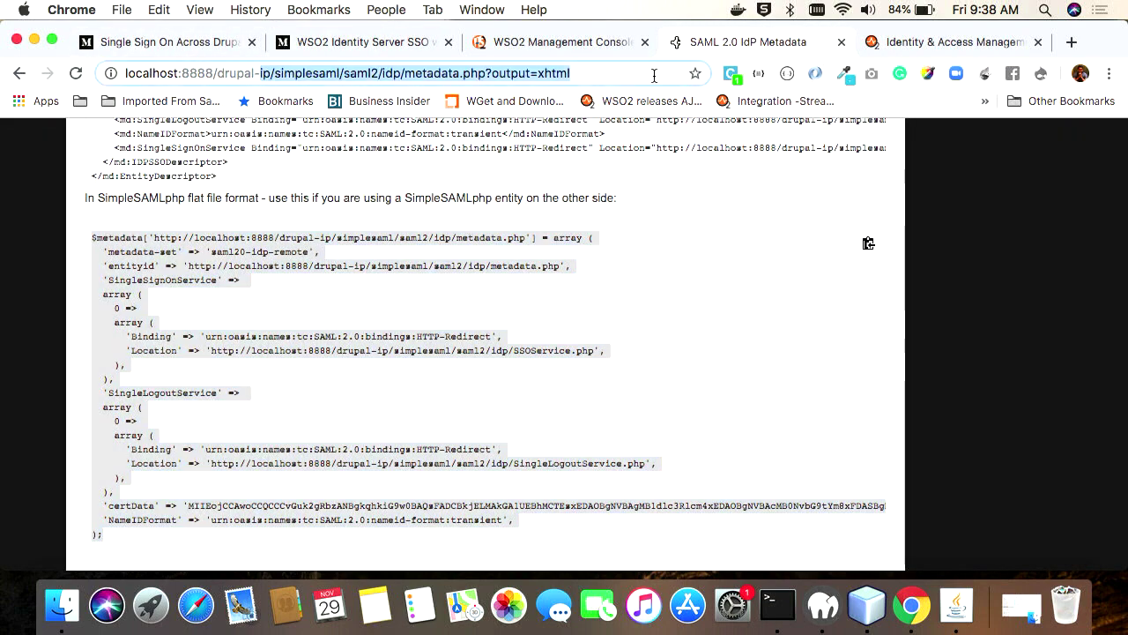
type("8888/drupal-8.")
key("Return")
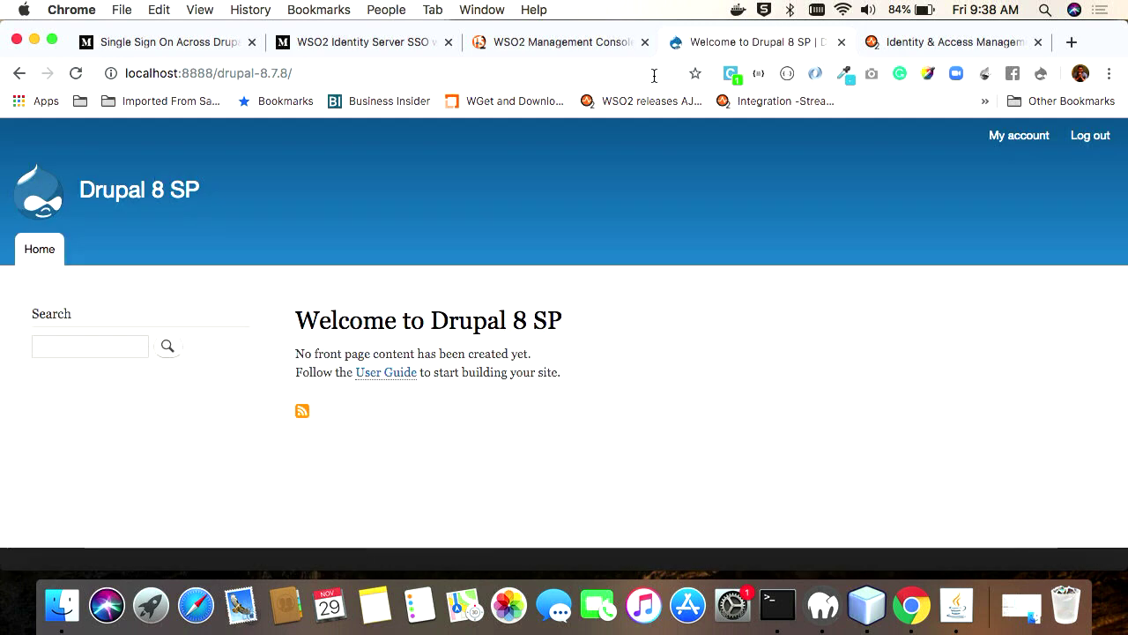
Log out of Drupal, then start a Federated login from the Log in page
left_click(1089, 141)
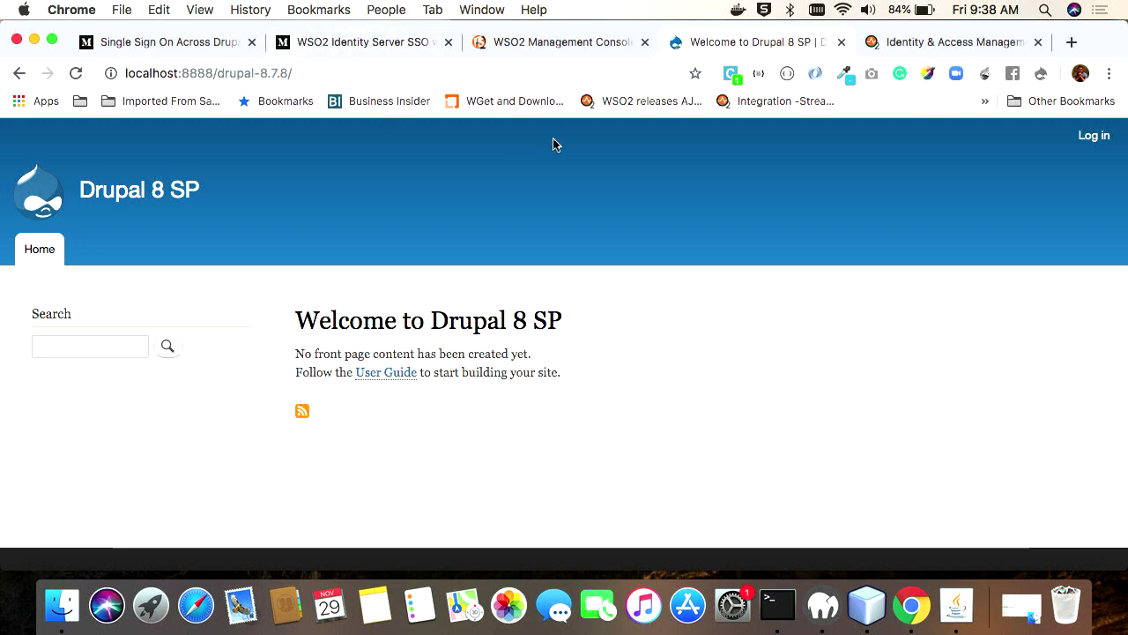
left_click(1088, 134)
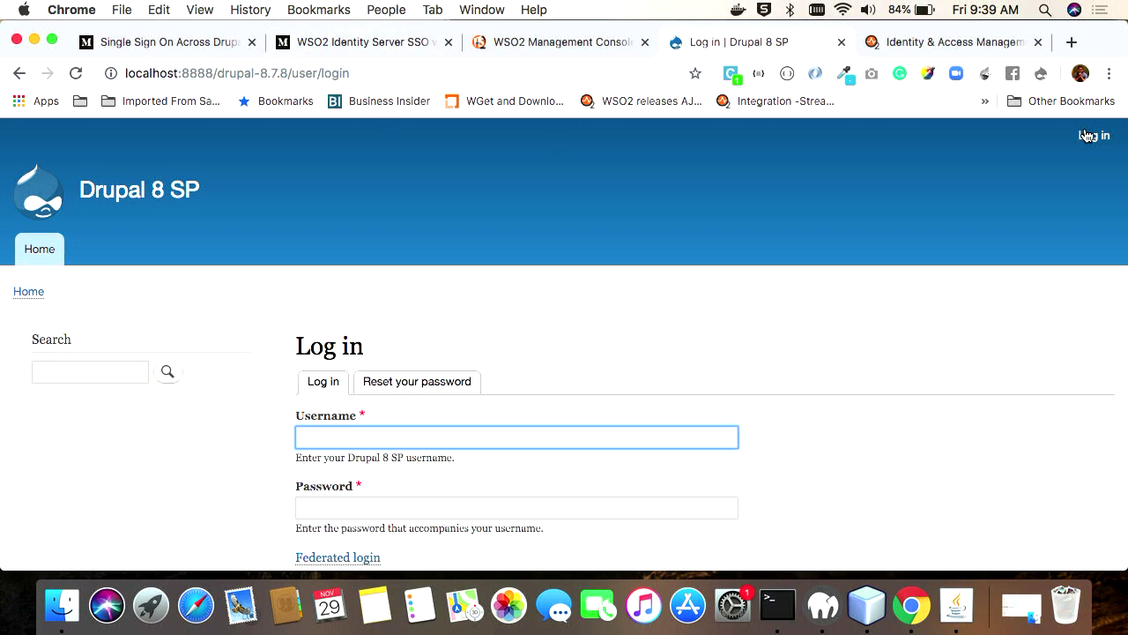
scroll(696, 333, "down", 3)
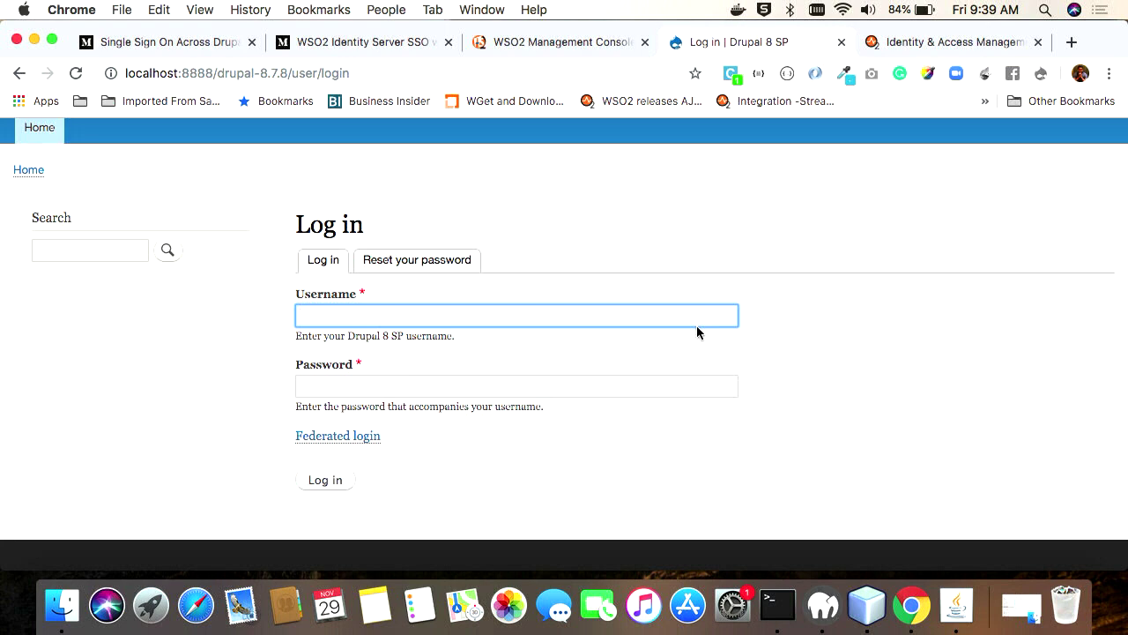
left_click(344, 437)
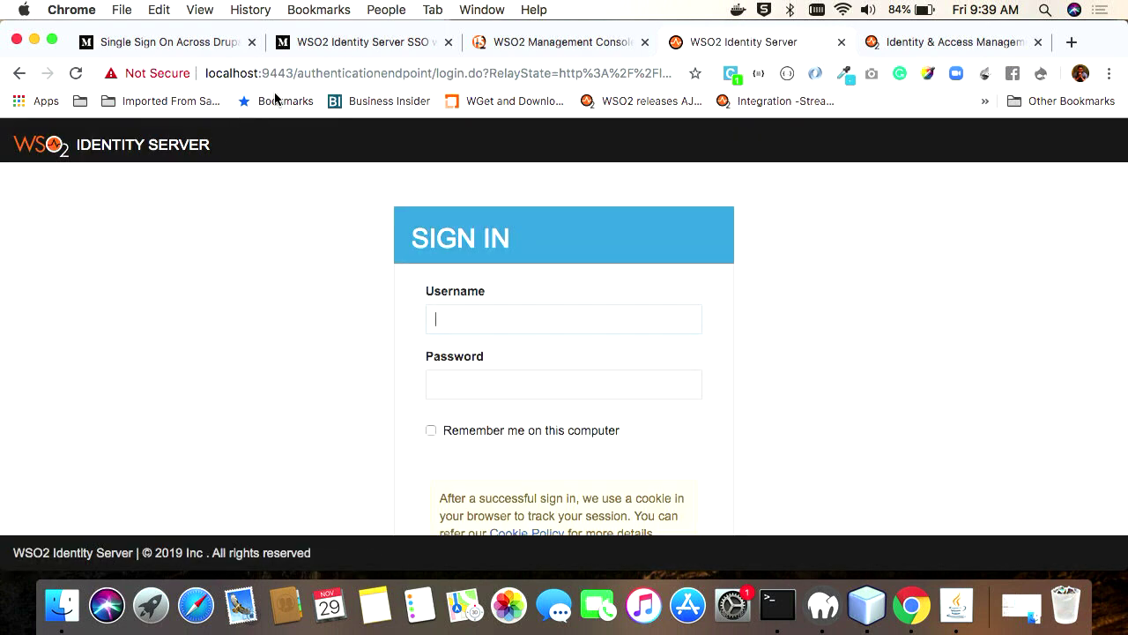
Check the username in the Management Console user list, then return to the sign-in page
left_click(338, 73)
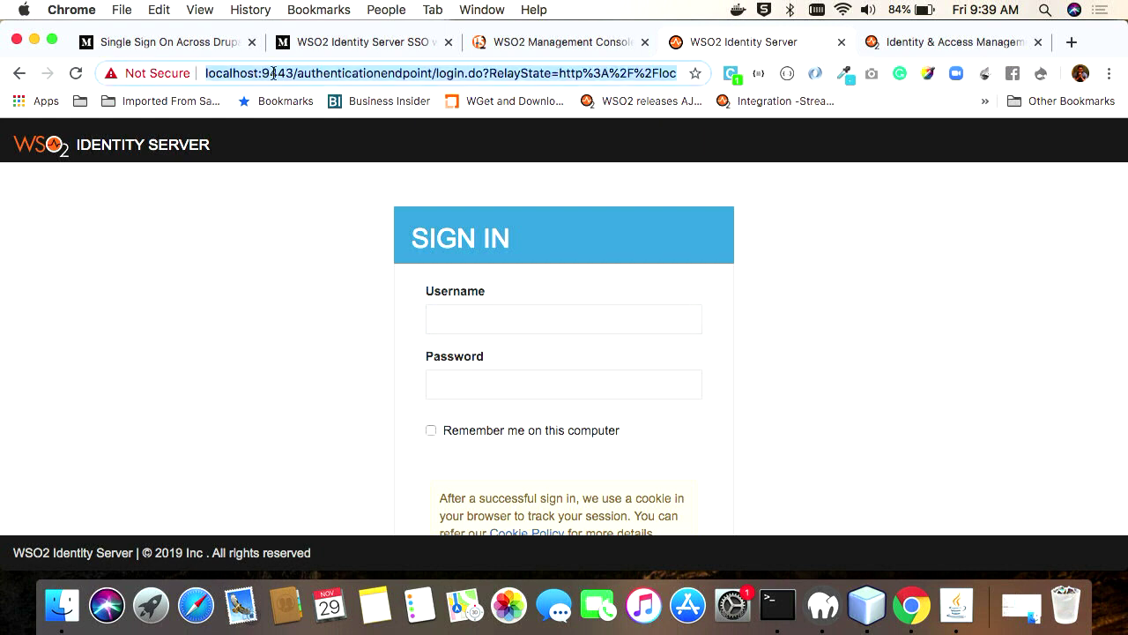
left_click(335, 321)
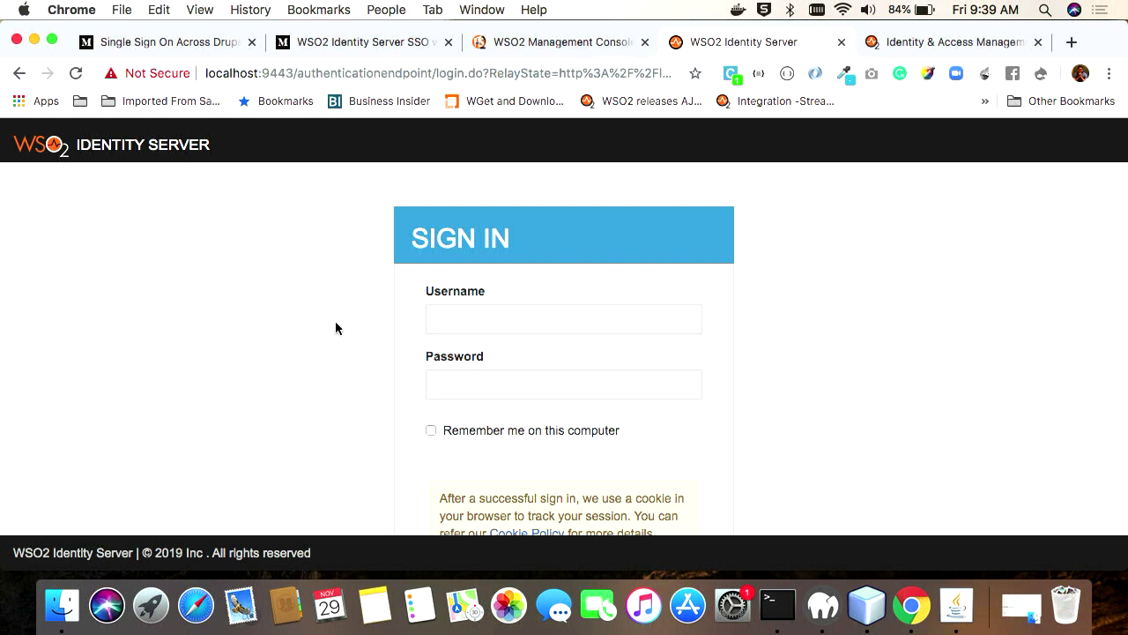
left_click(562, 44)
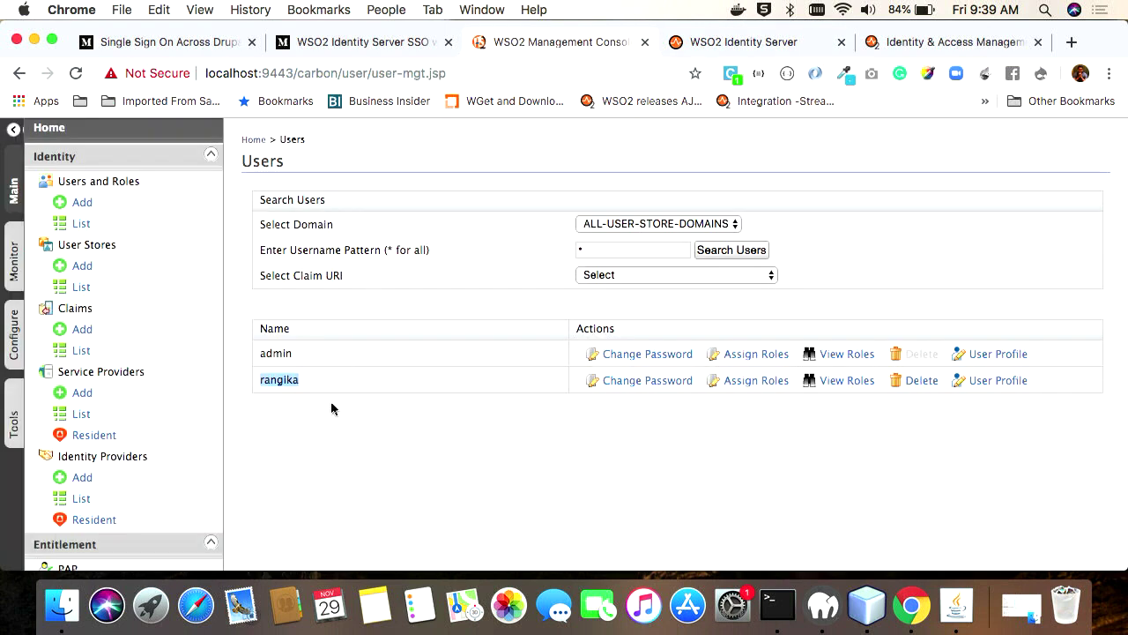
left_click(681, 44)
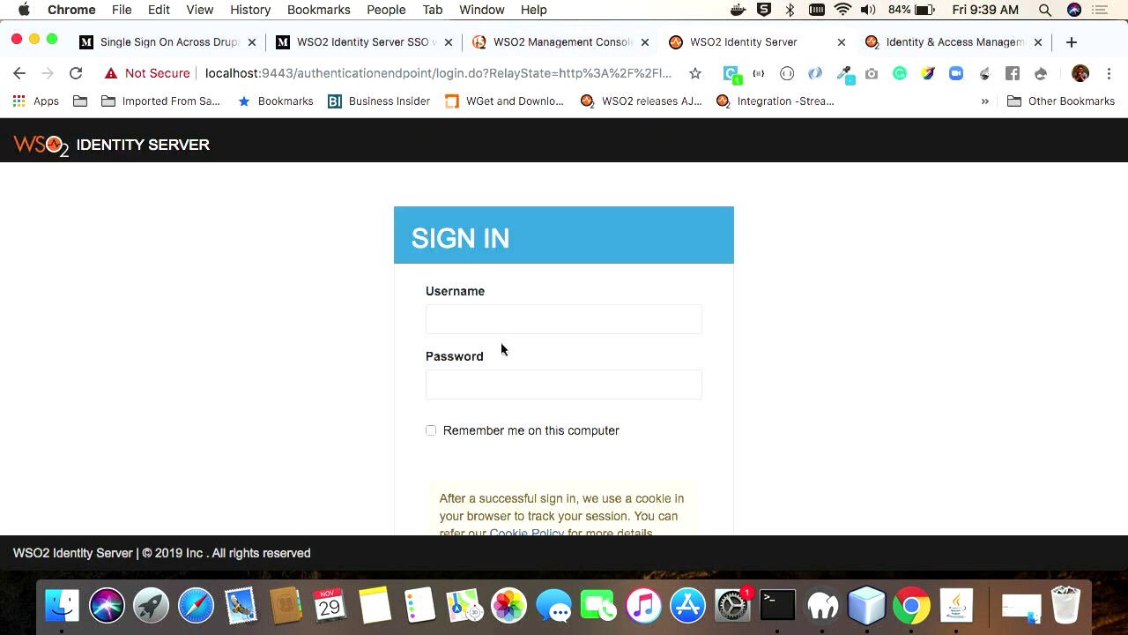
Sign in with the demo user's autofilled username and password
left_click(508, 319)
type("ran")
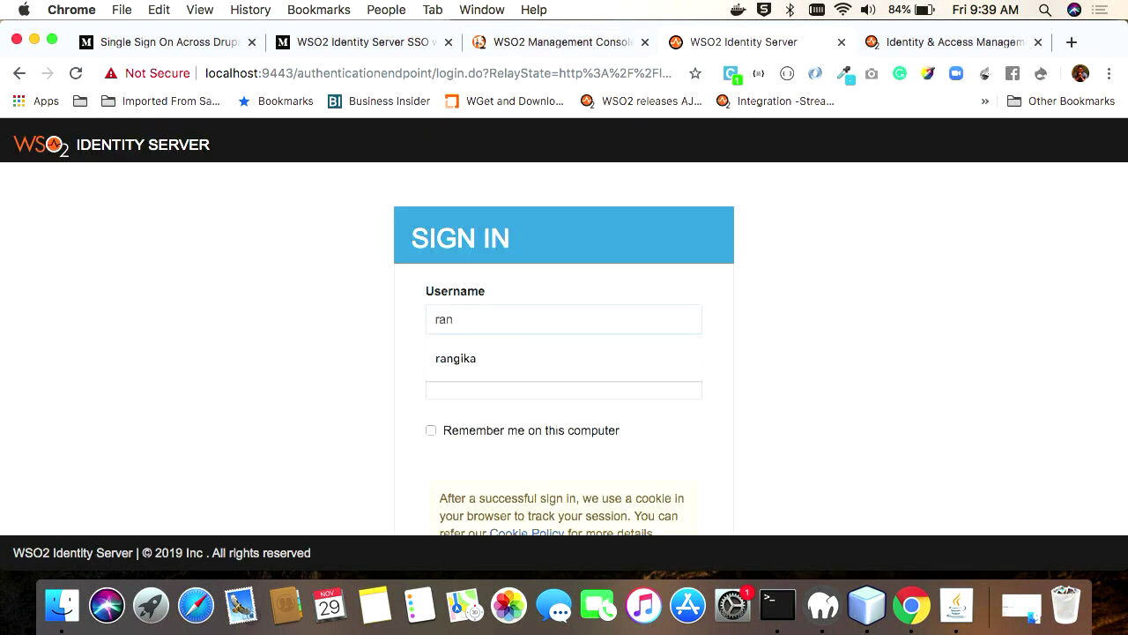
left_click(499, 356)
left_click(490, 383)
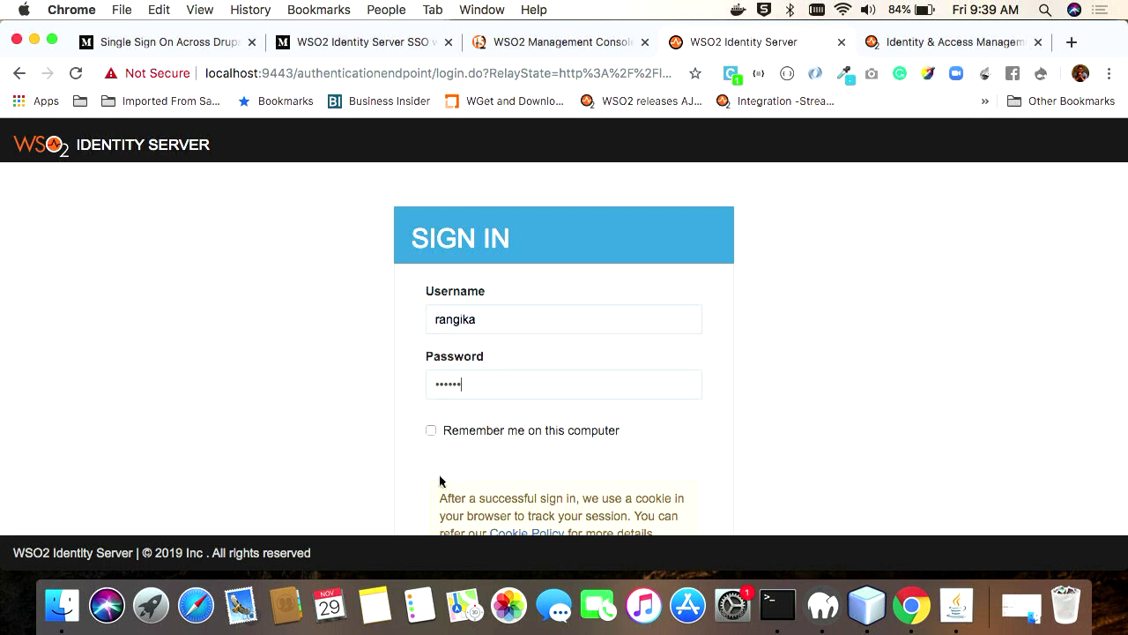
scroll(448, 476, "down", 5)
left_click(525, 428)
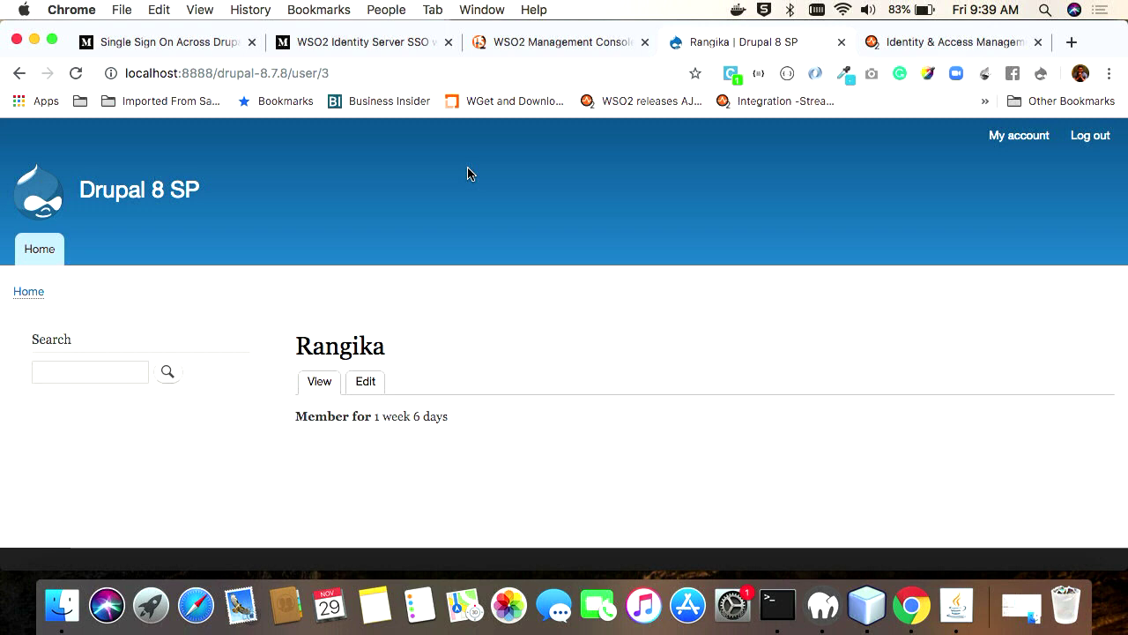
Look over user 3's profile and Edit form, then log out of Drupal SP
scroll(376, 368, "down", 3)
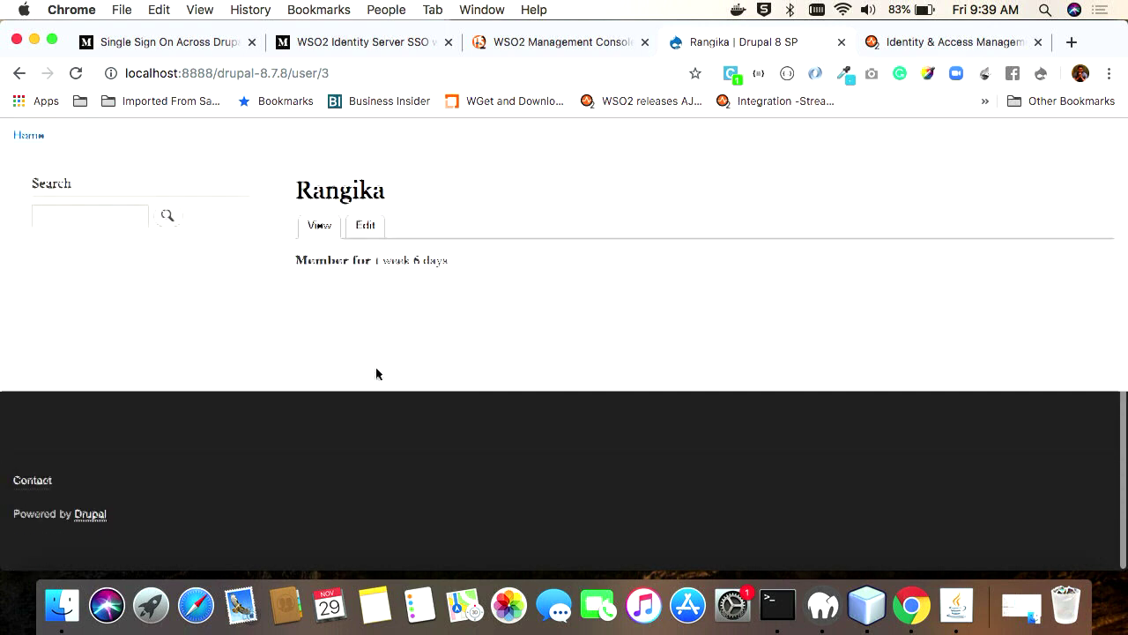
left_click(365, 234)
scroll(366, 237, "down", 4)
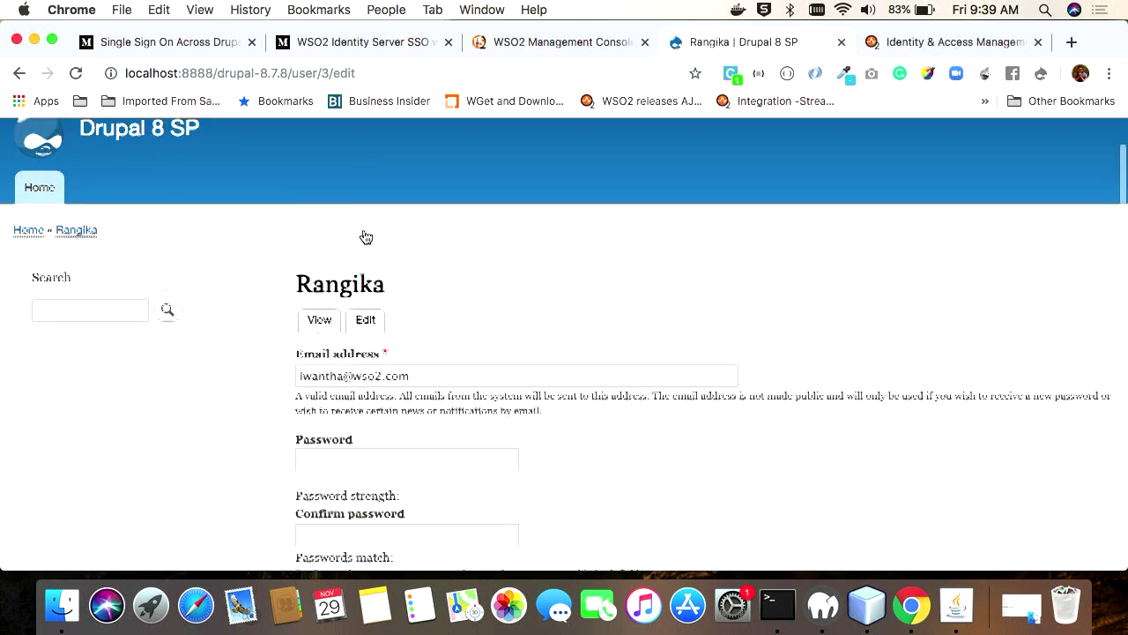
scroll(365, 235, "down", 8)
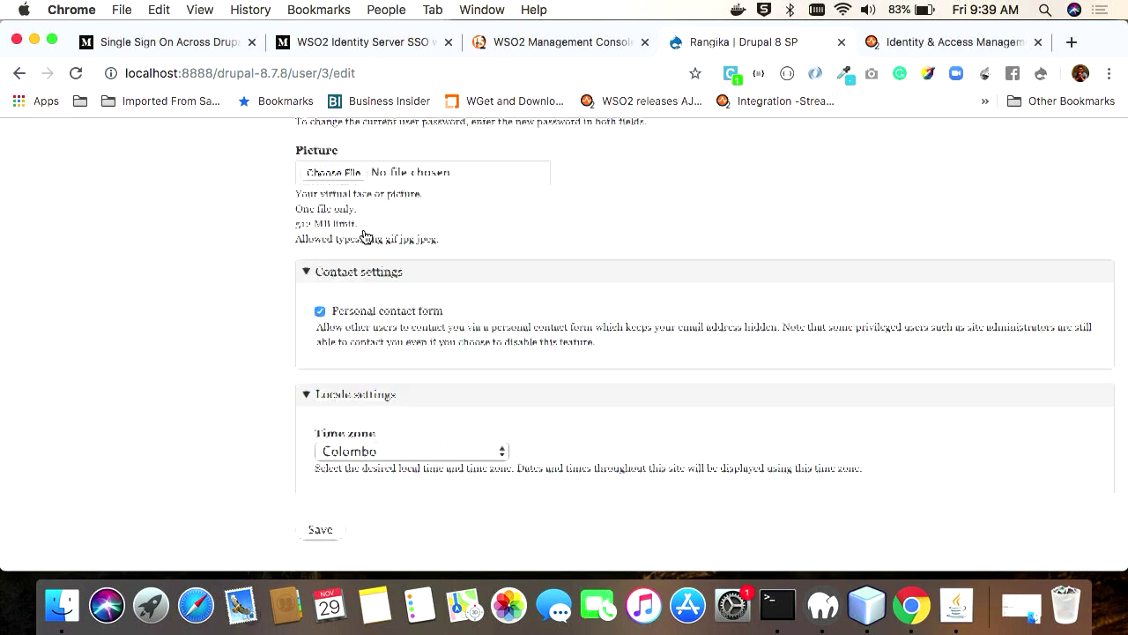
scroll(349, 228, "up", 12)
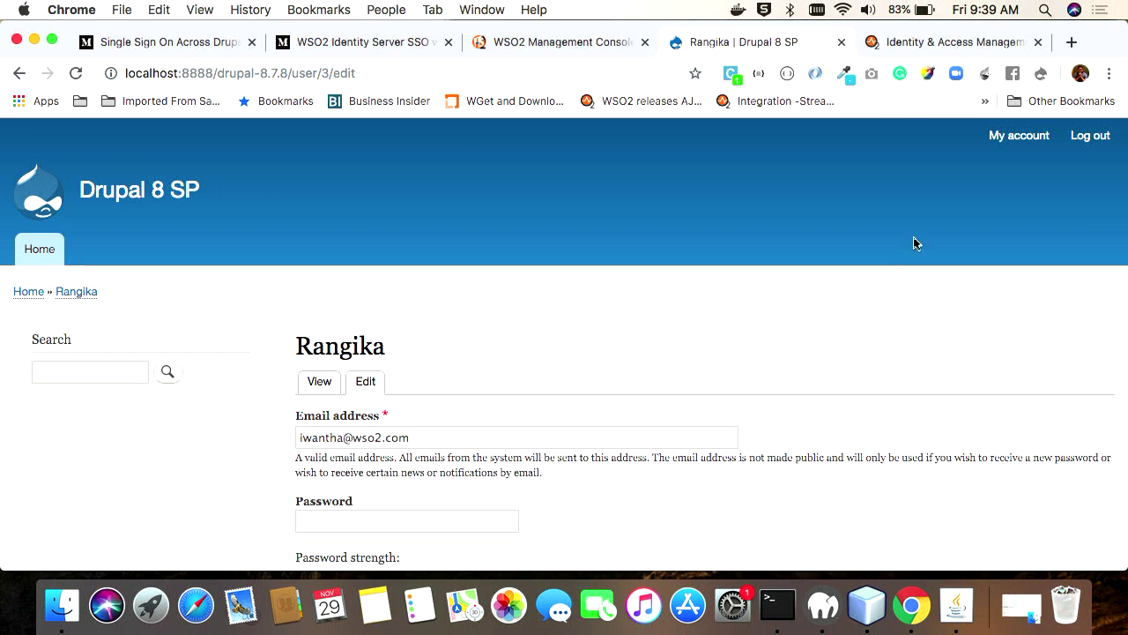
left_click(1090, 136)
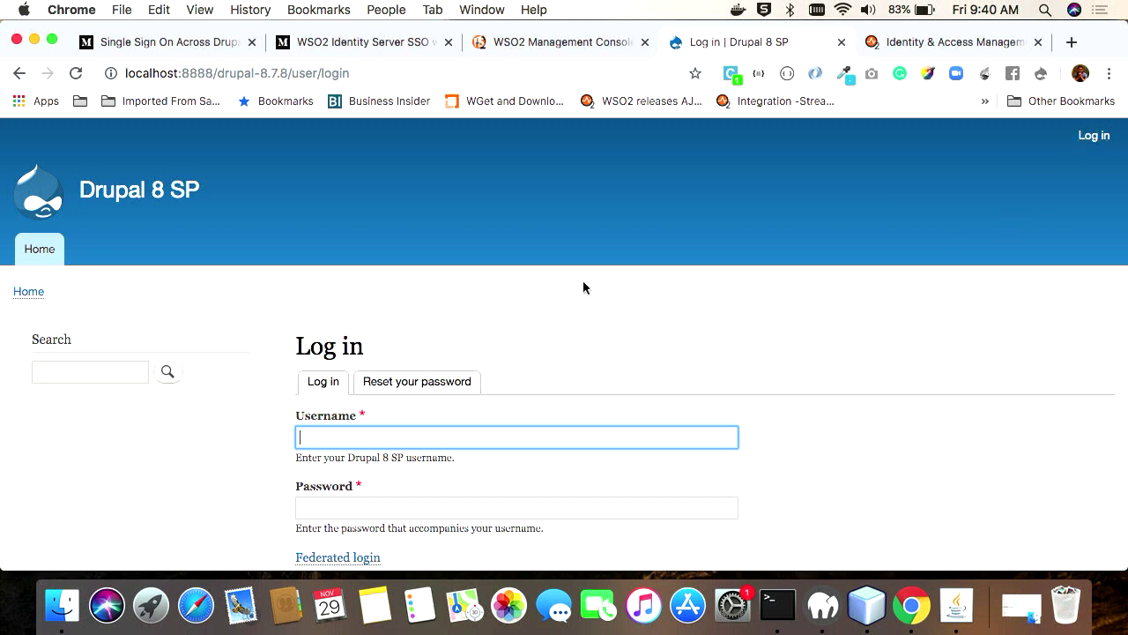
Switch back to the slideshow and step forward to the Resources slide of reference links
key("ctrl+Left")
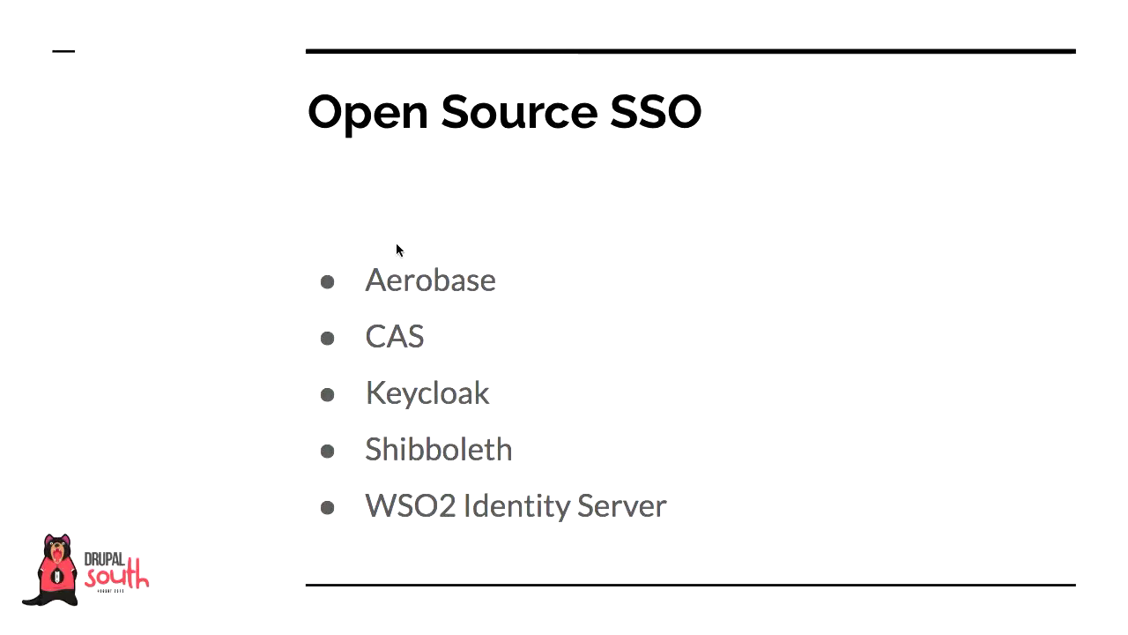
key("Right")
key("Right")
key("Left")
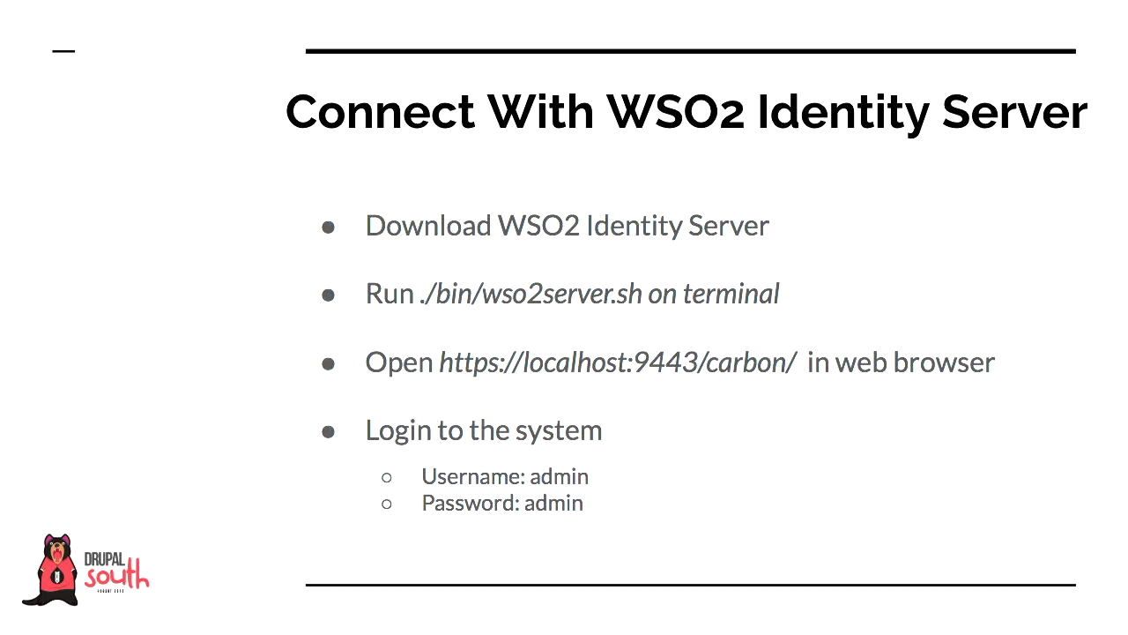
key("Right")
key("Right")
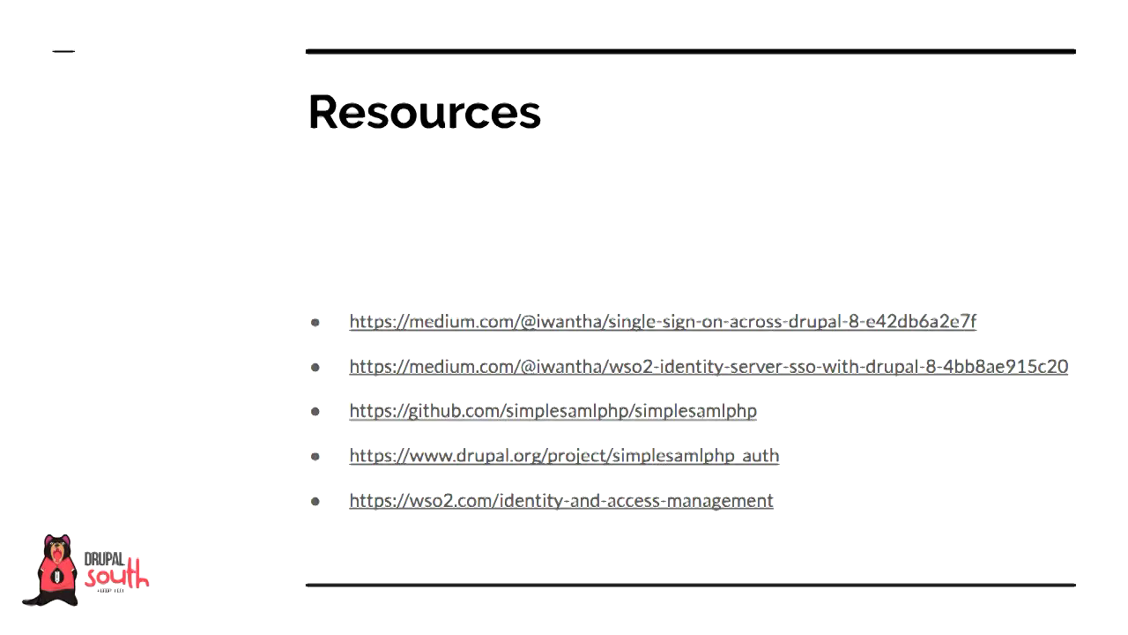
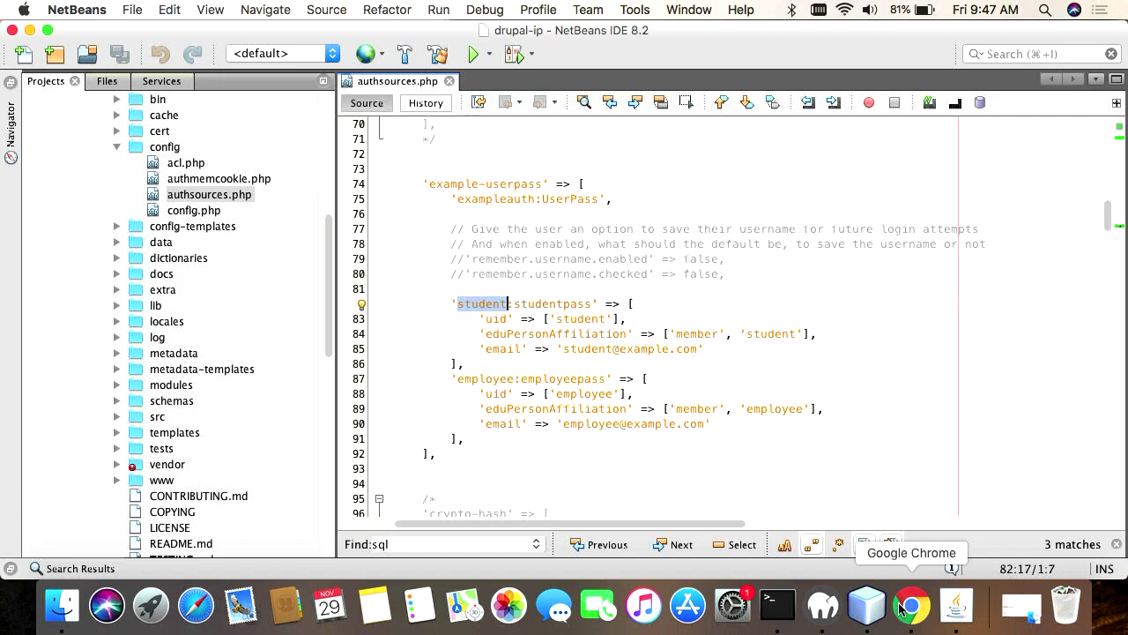
Switch desktops from NetBeans back to Chrome showing the 'Single Sign On Across Drupal 8' slides
left_click(899, 608)
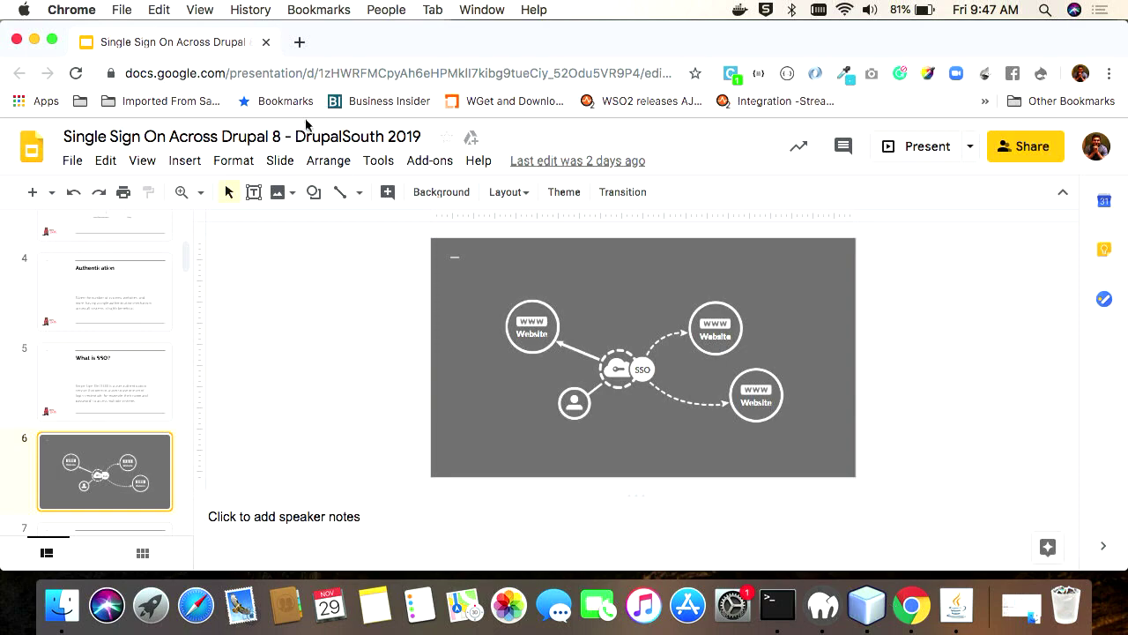
key("super+Tab")
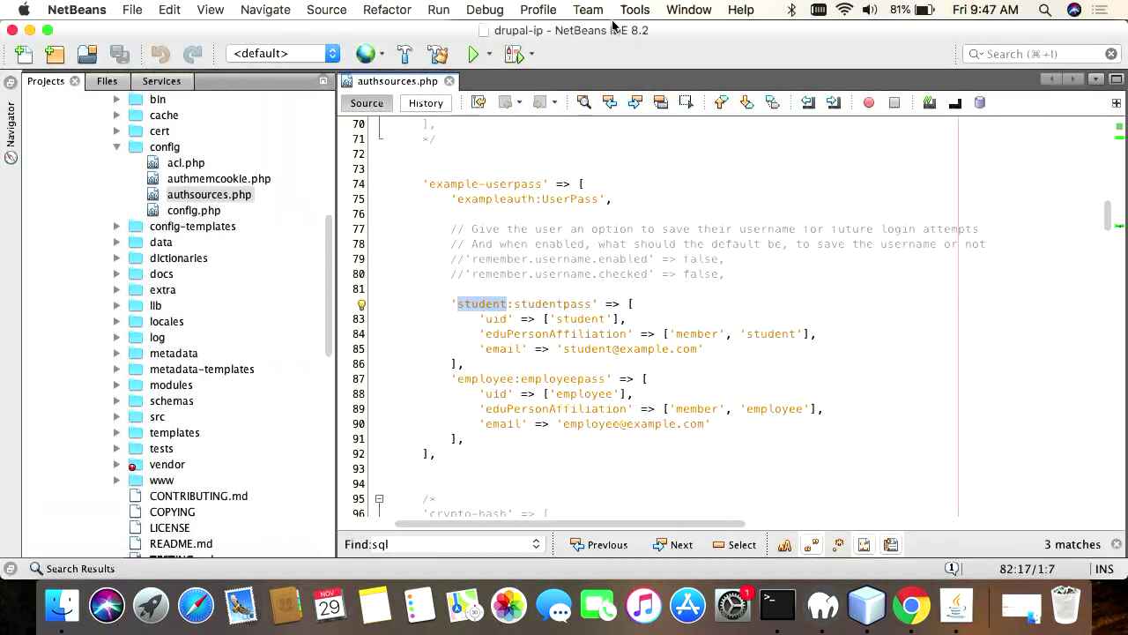
left_click(911, 604)
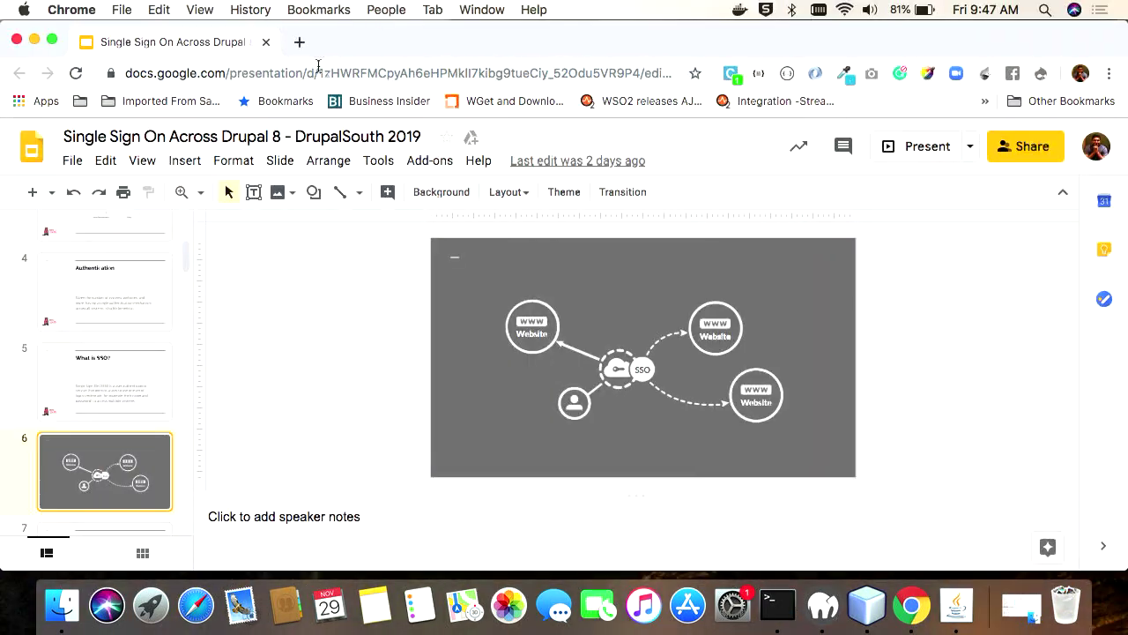
key("ctrl+Right")
key("ctrl+Right")
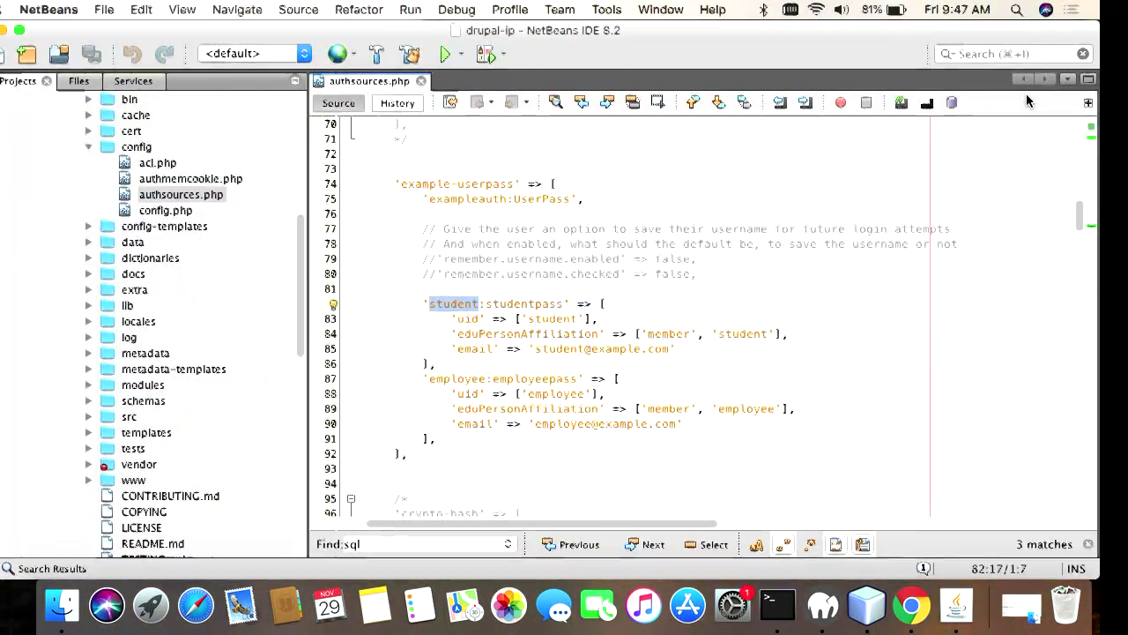
key("ctrl+Left")
key("ctrl+Left")
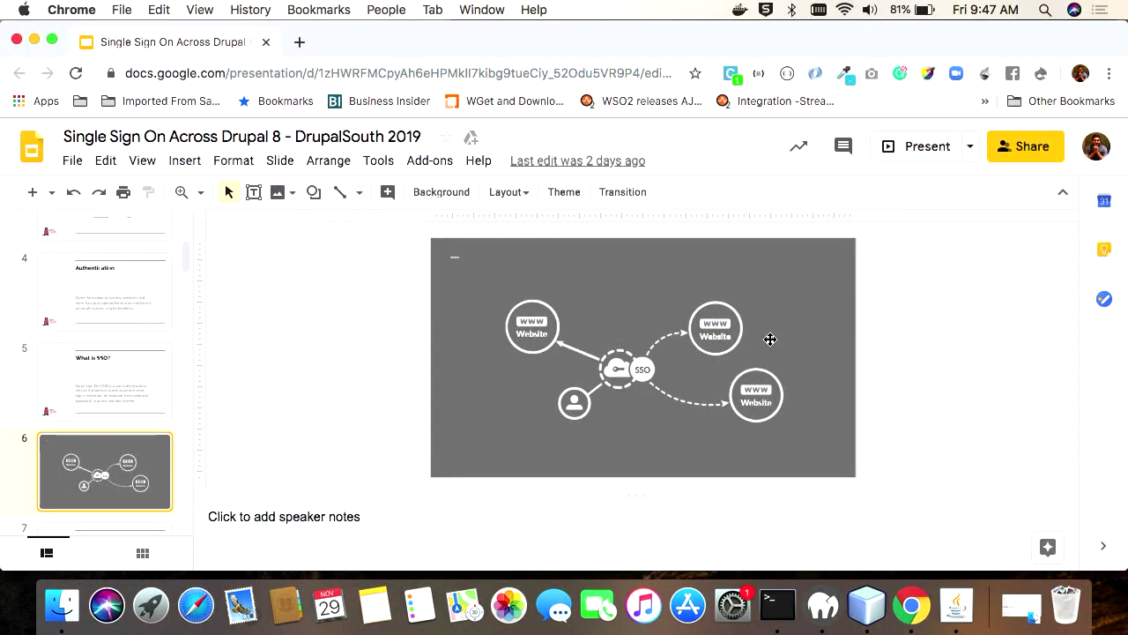
key("ctrl+Up")
Bring up the Drupal window and change its address to load the drupal-sp site
left_click(465, 208)
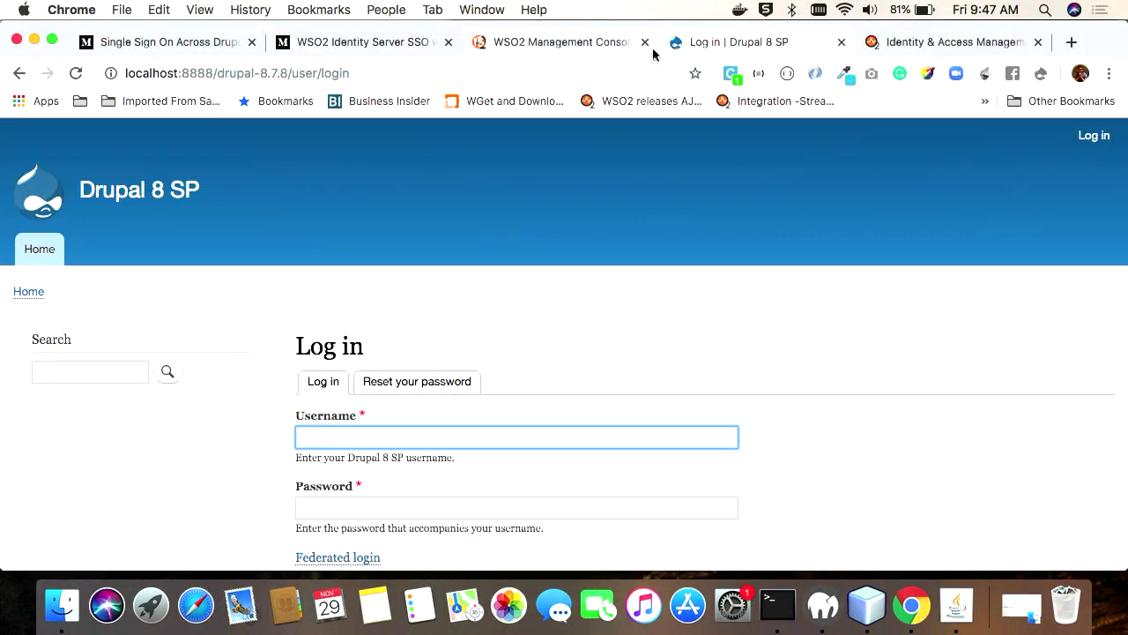
left_click_drag(261, 73, 566, 127)
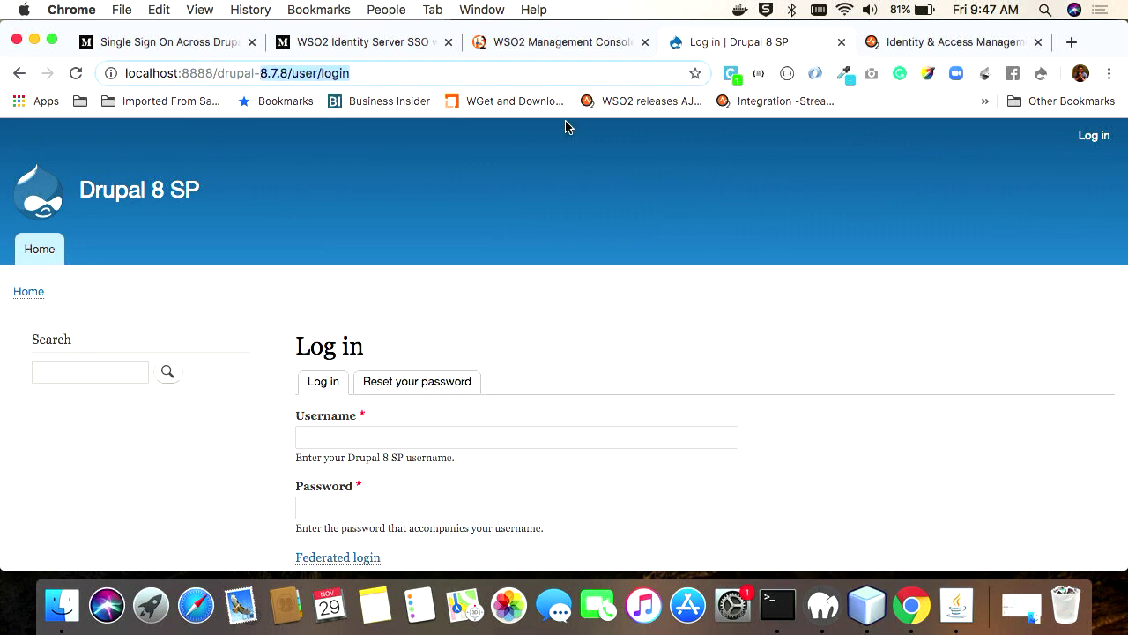
type("sp")
key("Return")
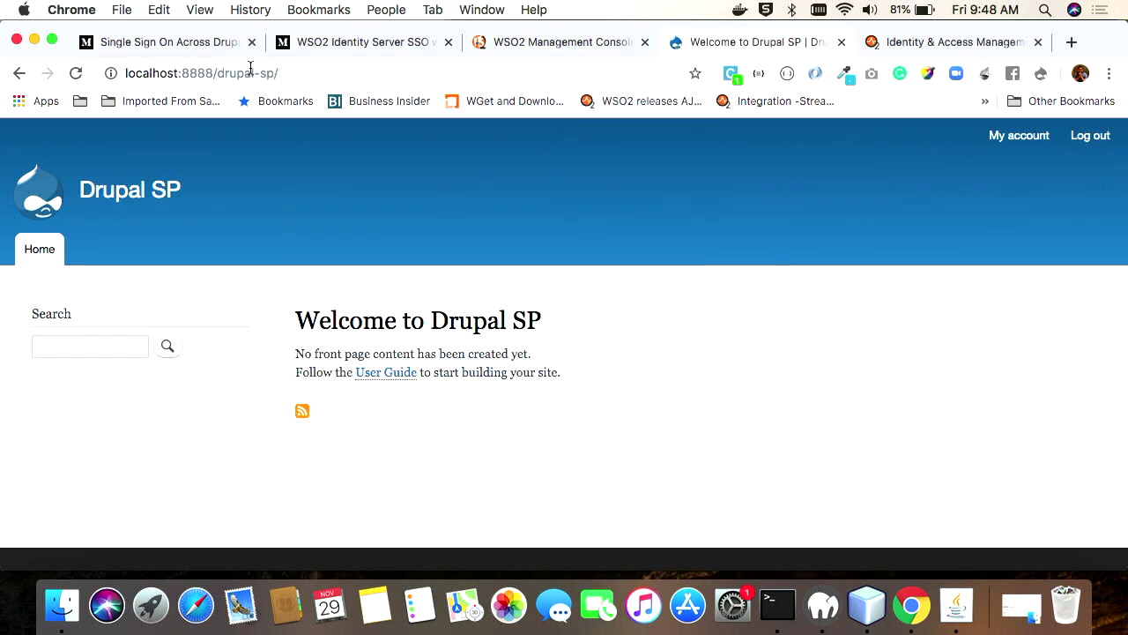
Log out of Drupal SP via user/logout and return to its Log in page
left_click(304, 73)
type("use")
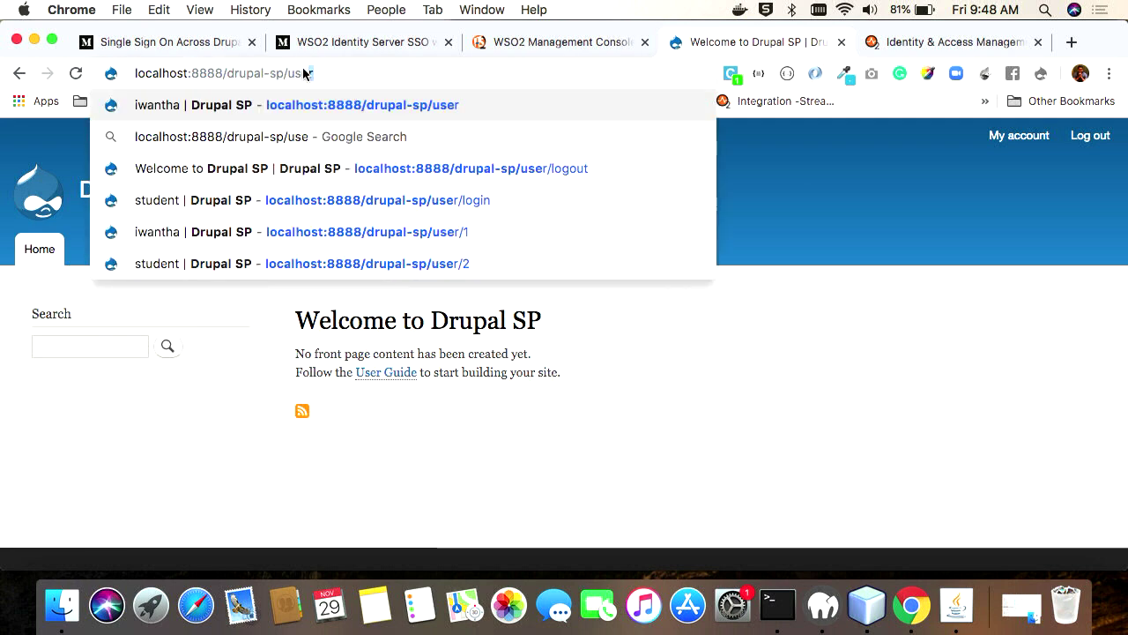
key("Down")
key("Down")
key("Return")
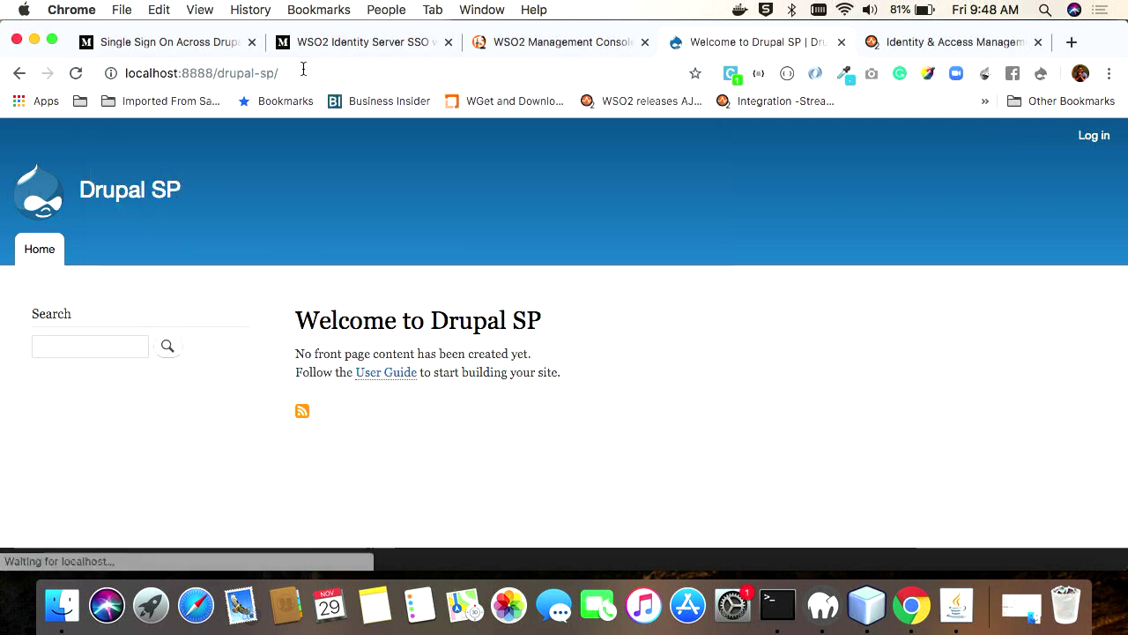
left_click(1086, 141)
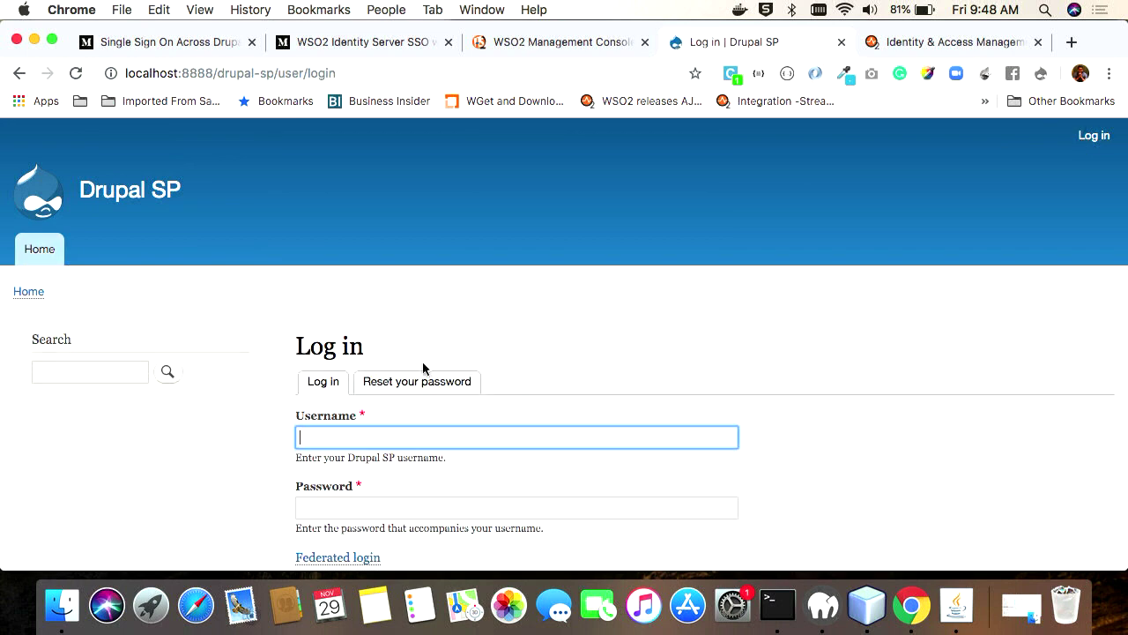
scroll(379, 529, "down", 3)
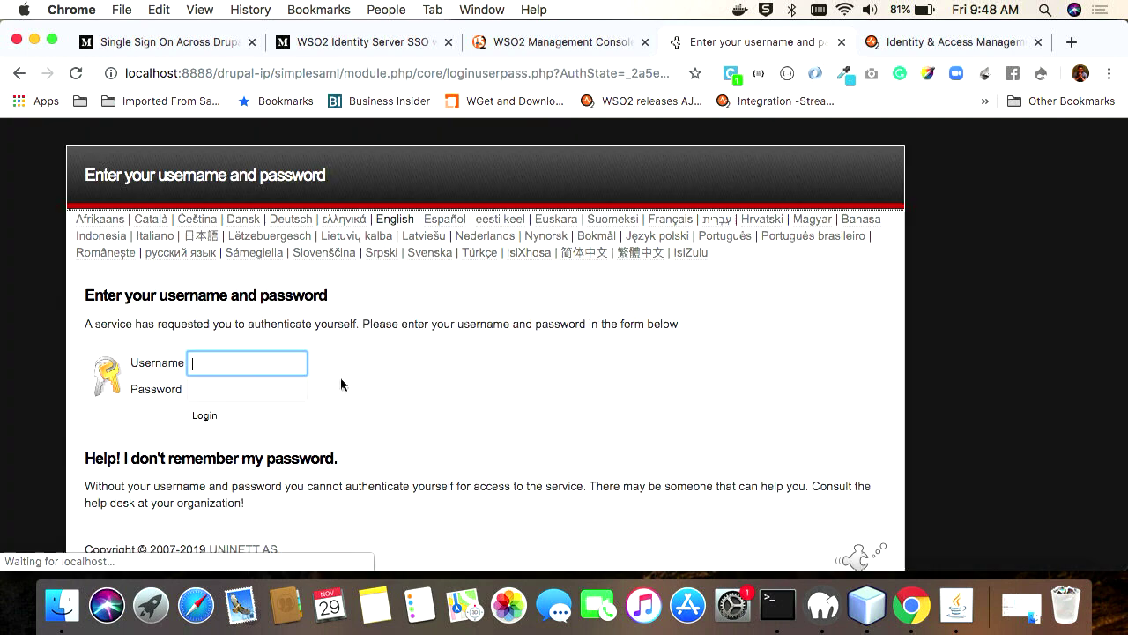
type("s")
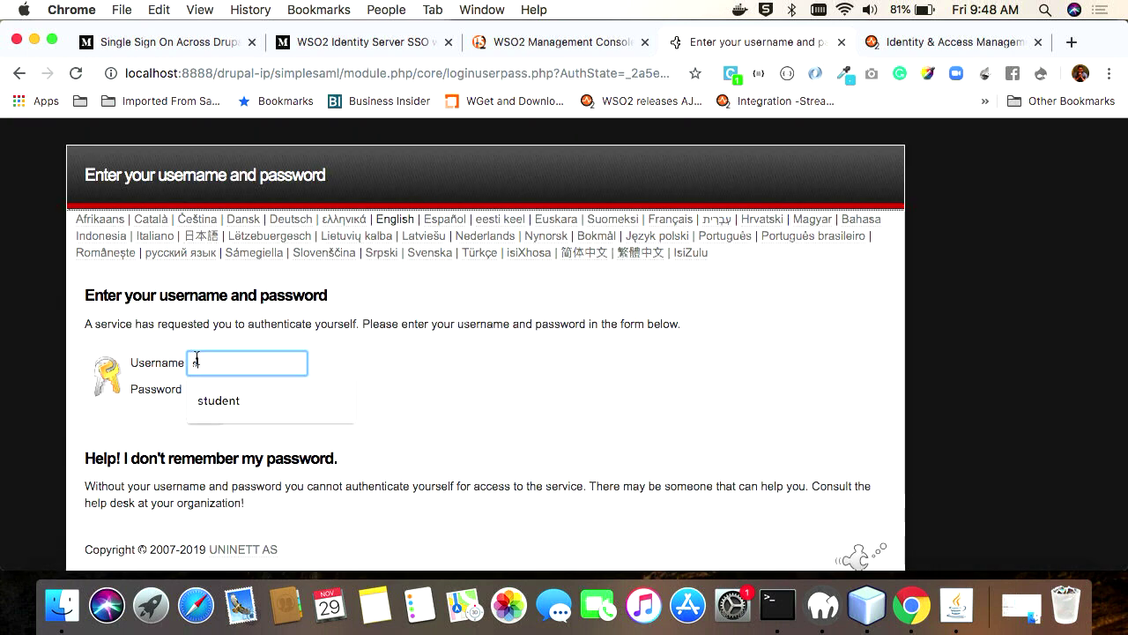
left_click(17, 74)
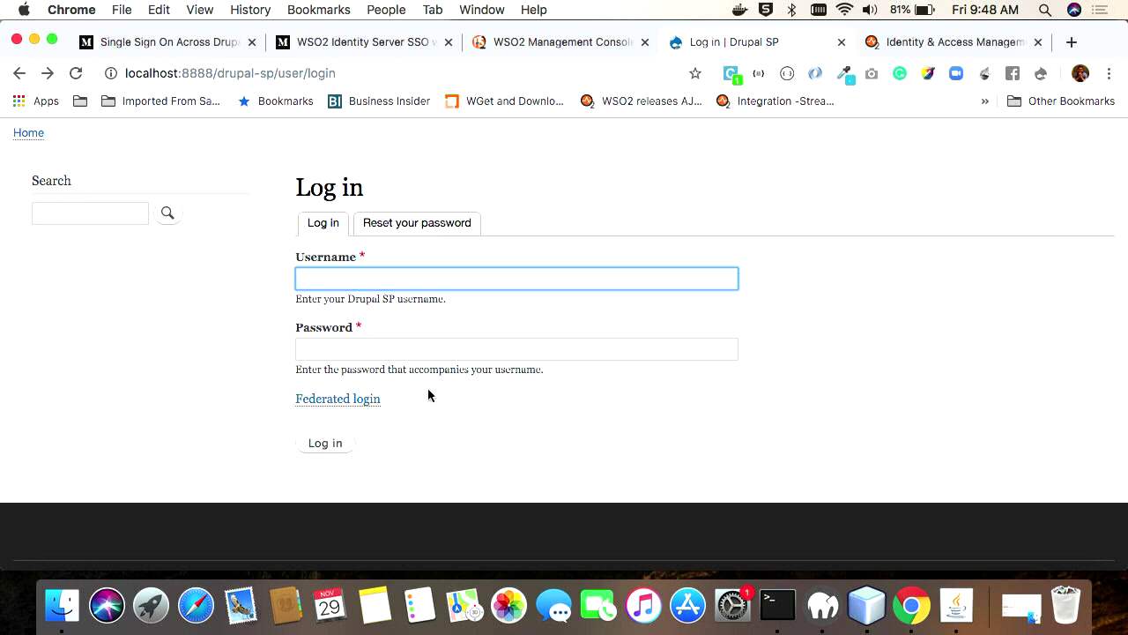
Sign in through Federated login as the student account, then open its Edit page
left_click(332, 402)
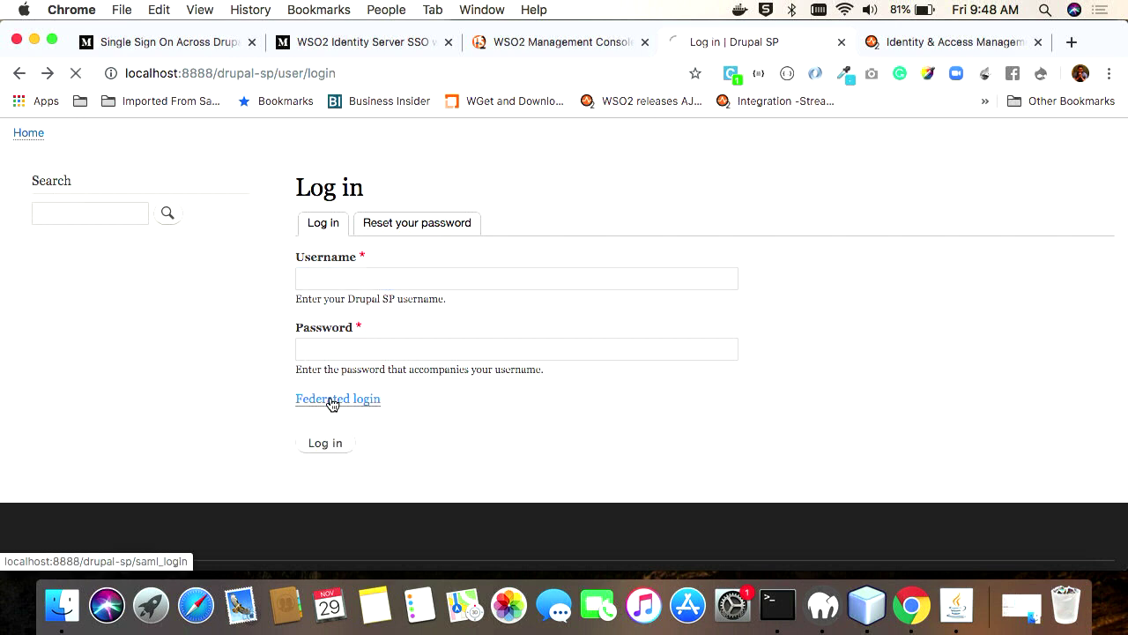
type("stud")
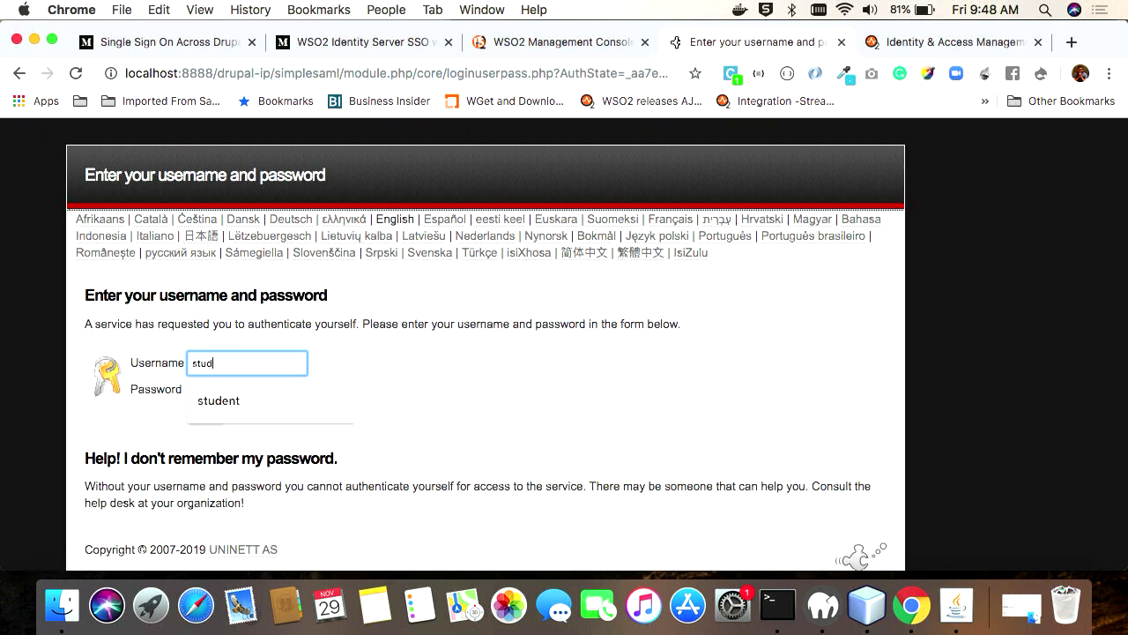
type("ent")
key("Tab")
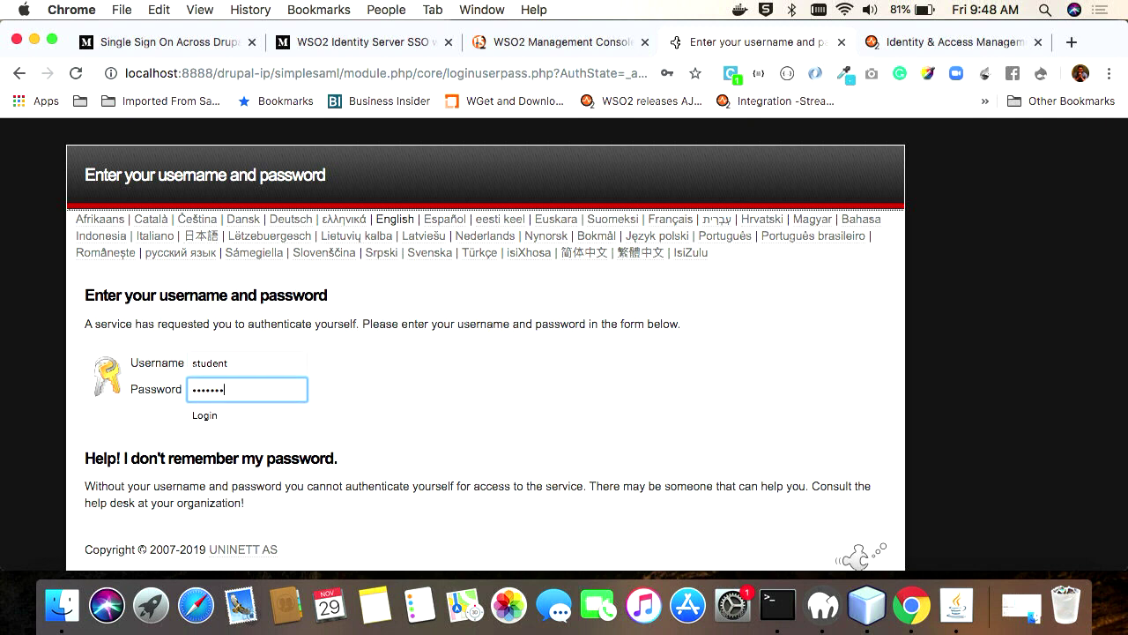
key("Return")
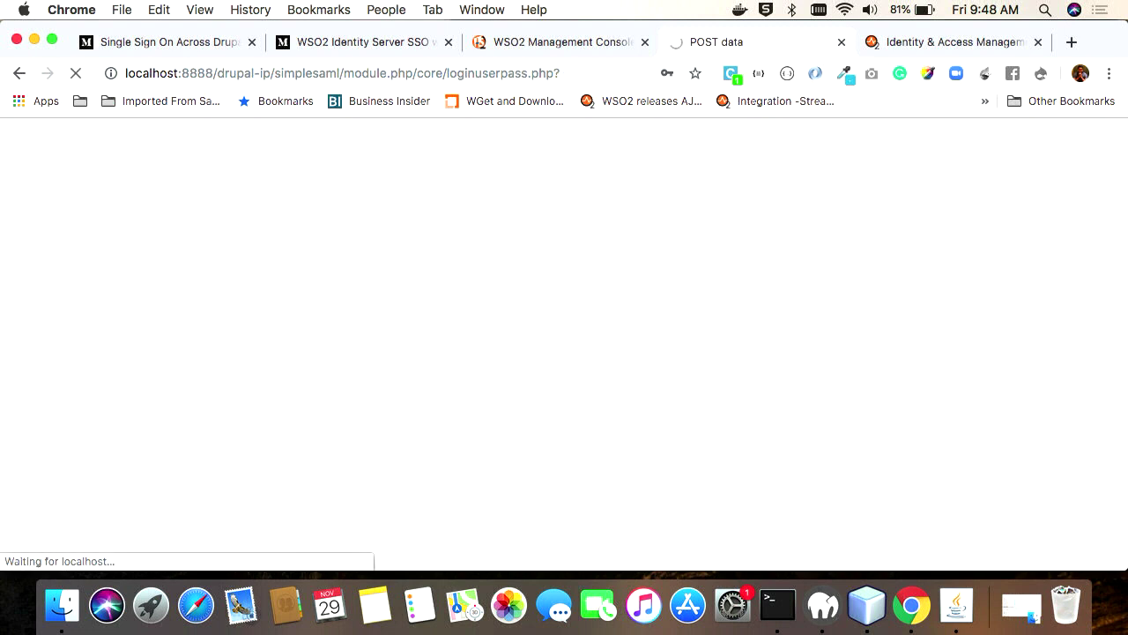
left_click(365, 381)
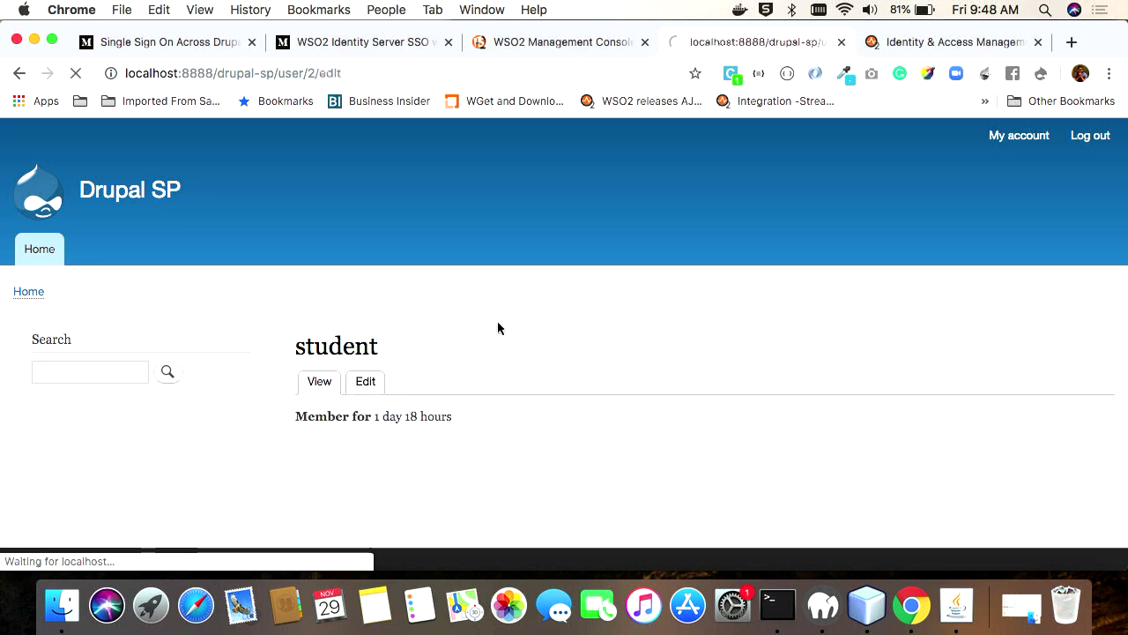
scroll(497, 328, "down", 5)
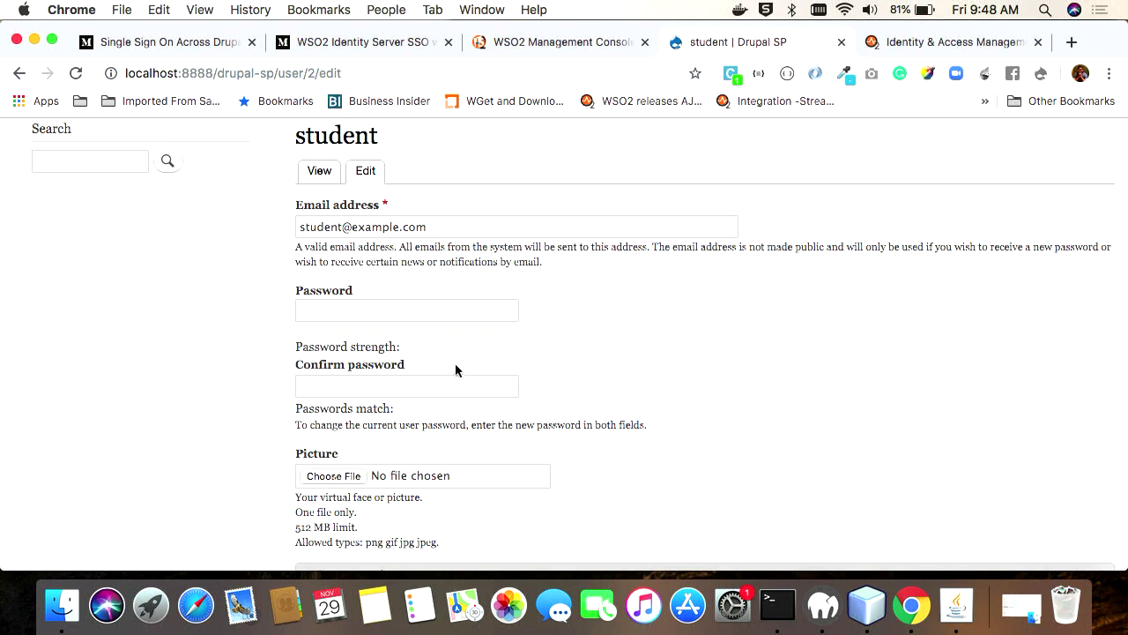
scroll(661, 373, "down", 1)
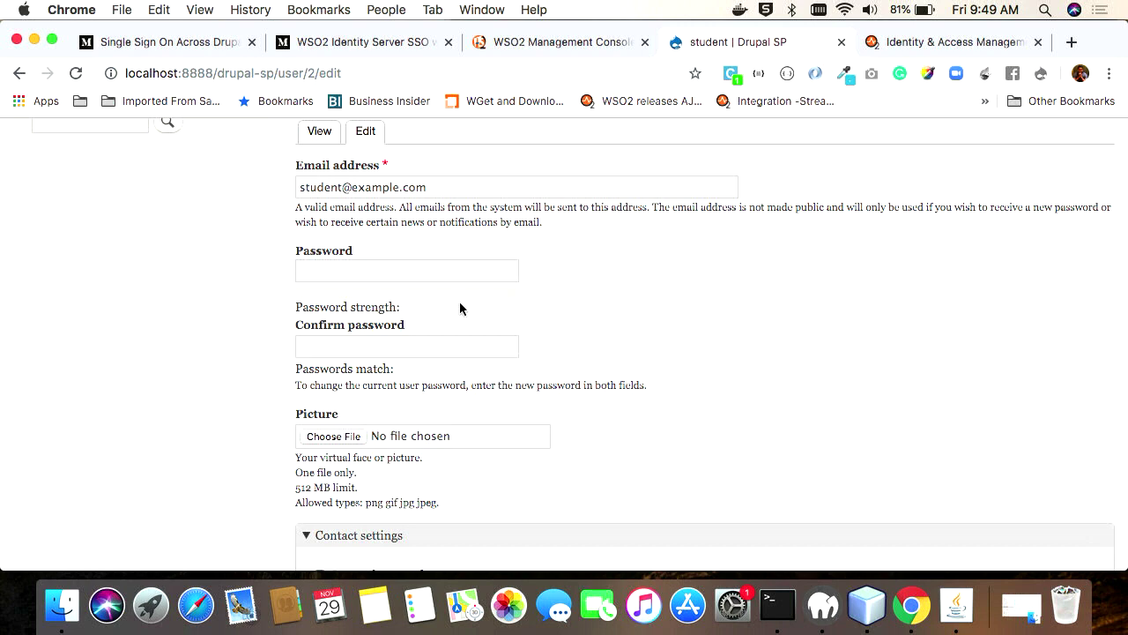
scroll(459, 307, "down", 1)
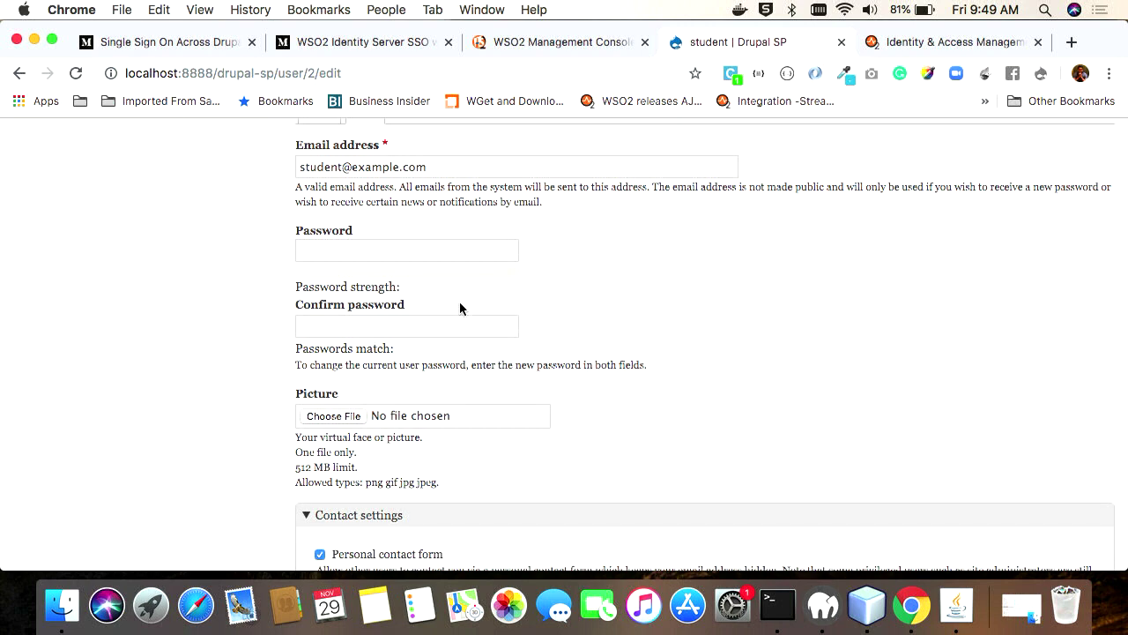
scroll(459, 307, "down", 5)
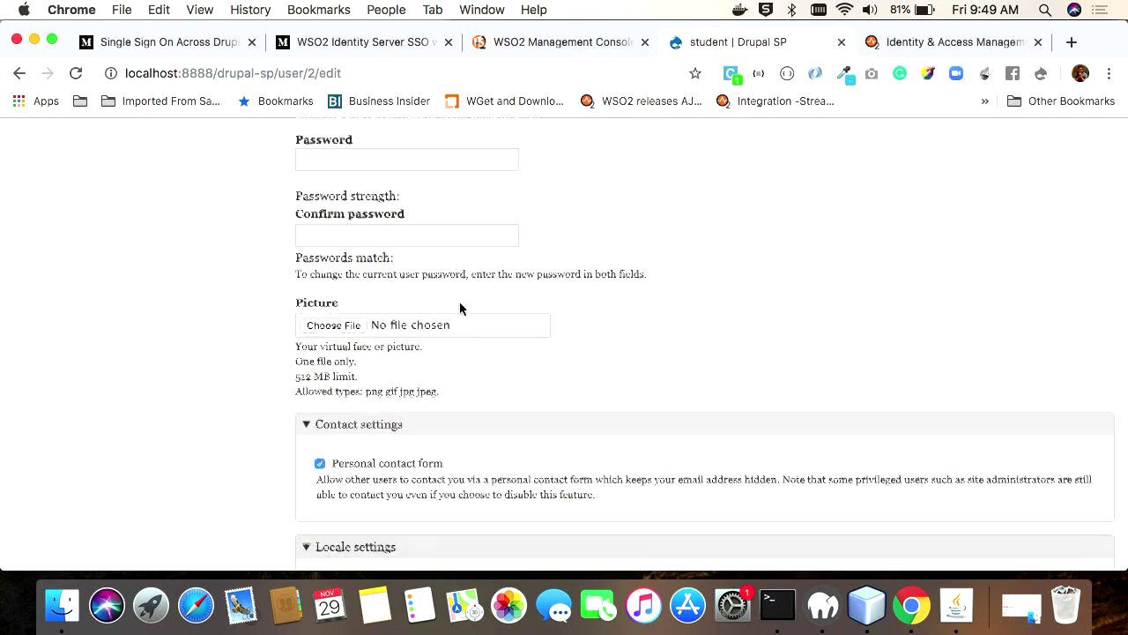
scroll(459, 308, "up", 3)
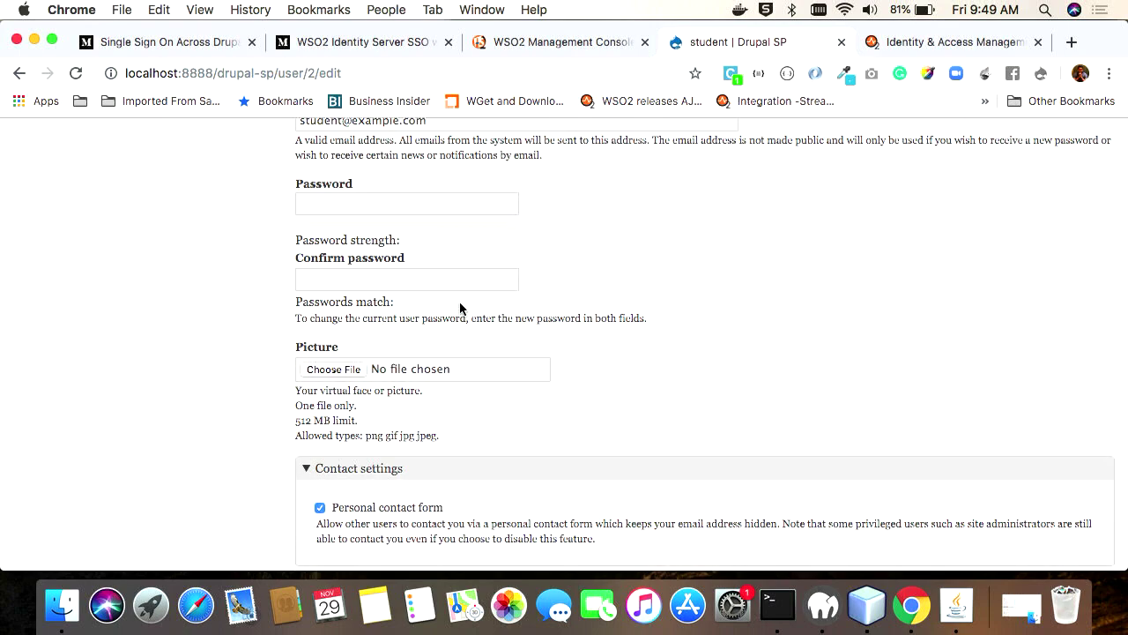
left_click(495, 208)
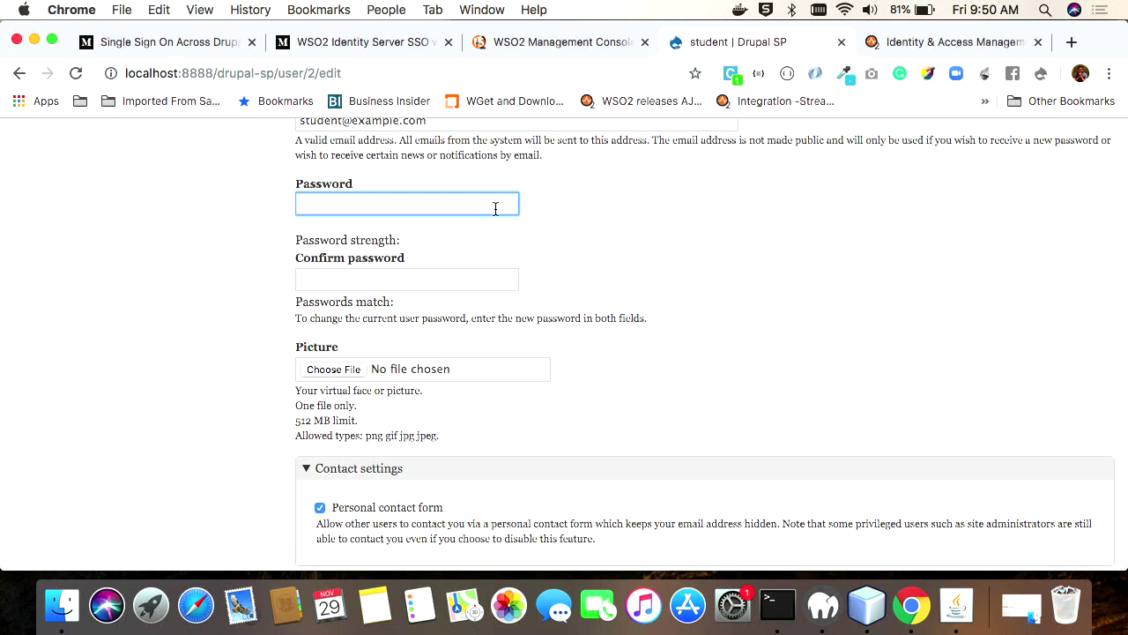
scroll(495, 209, "down", 2)
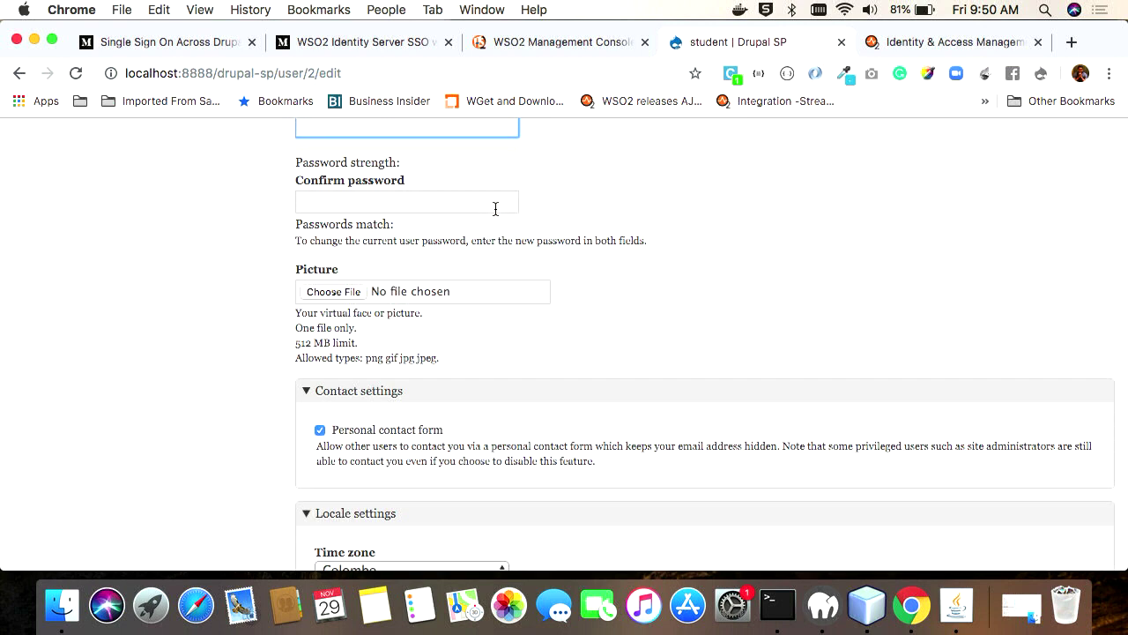
scroll(565, 258, "up", 3)
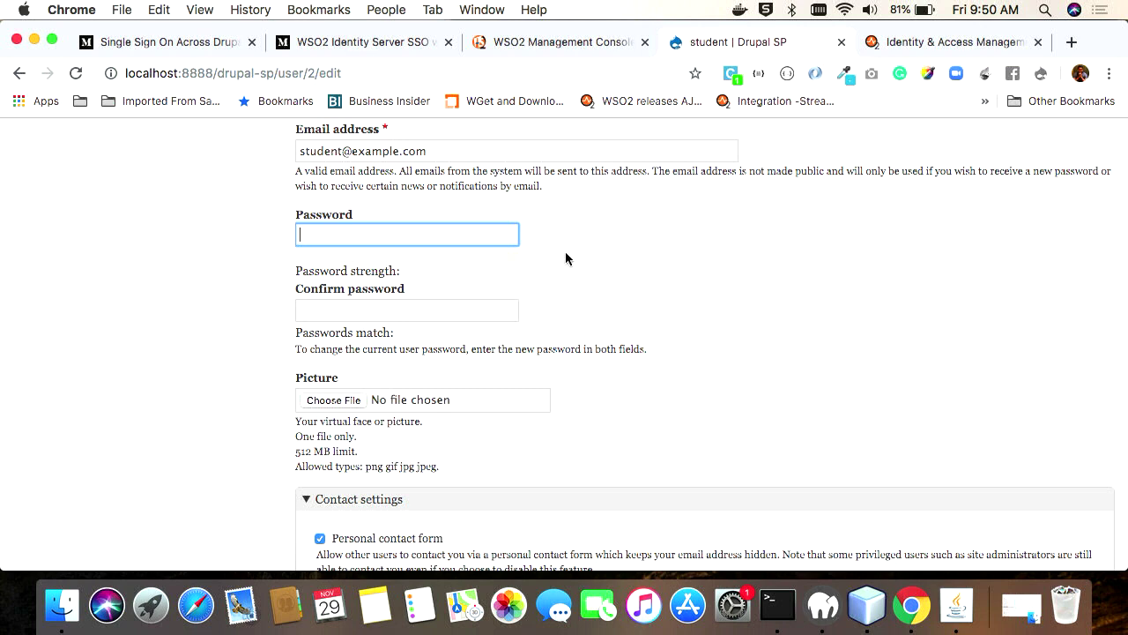
scroll(566, 258, "up", 5)
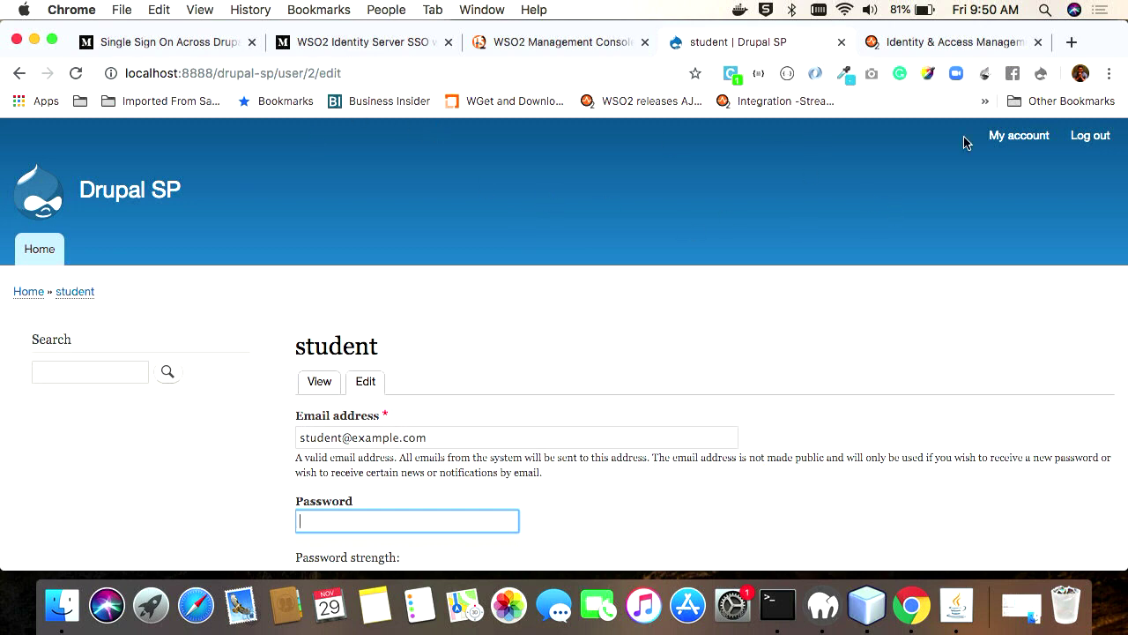
Log the student out via /user/logout and open the Drupal SP Log in form
left_click_drag(306, 75, 500, 111)
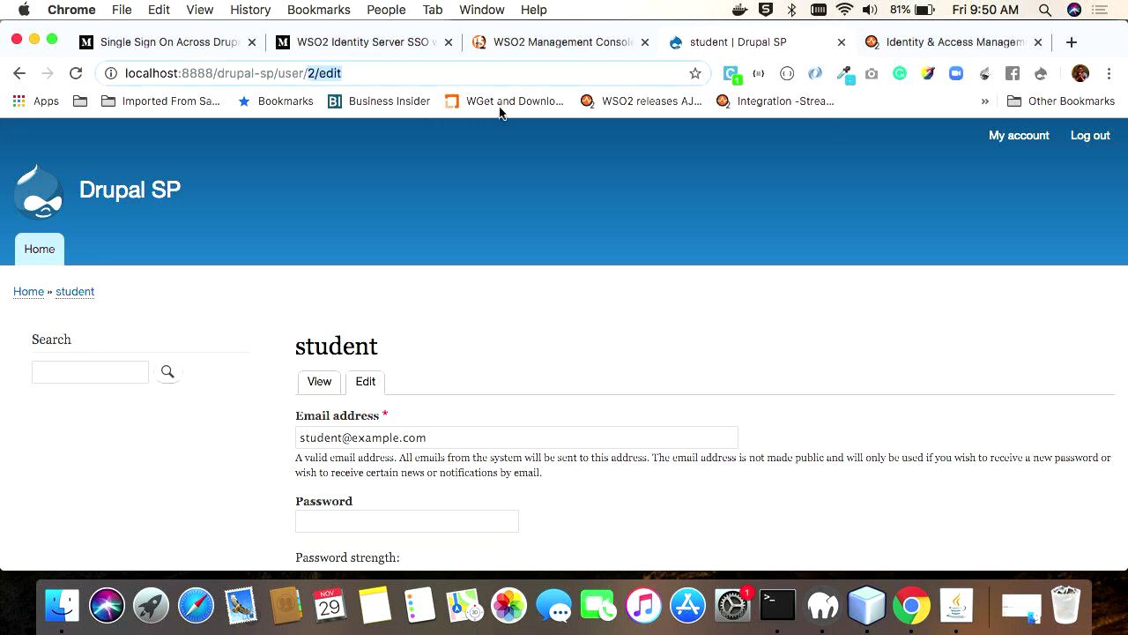
type("logot")
key("BackSpace")
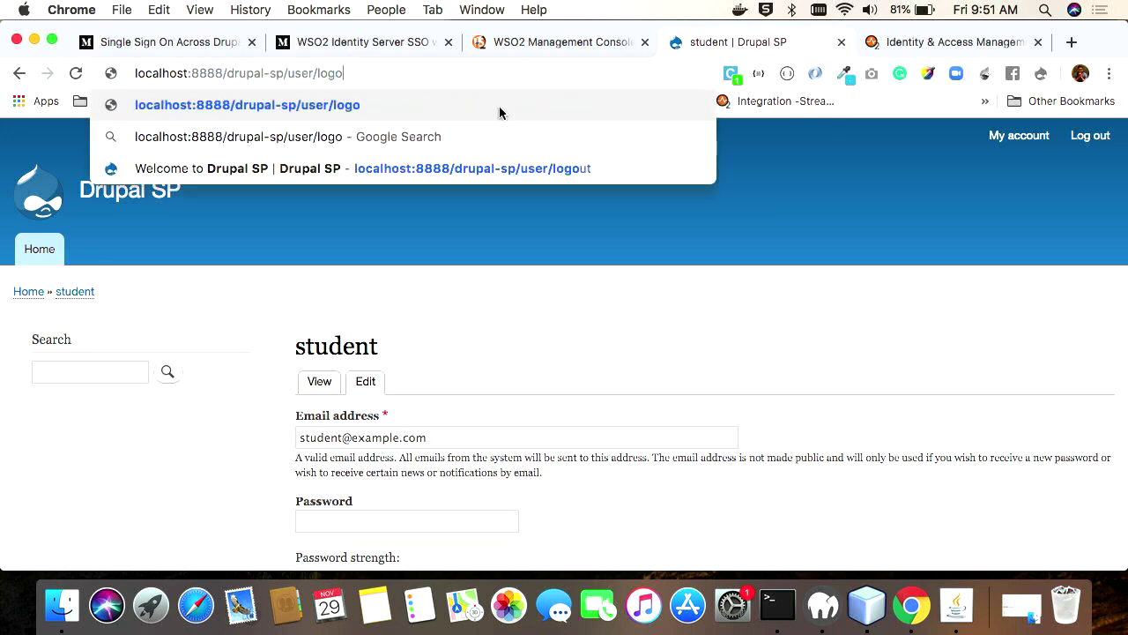
type("ut")
key("Return")
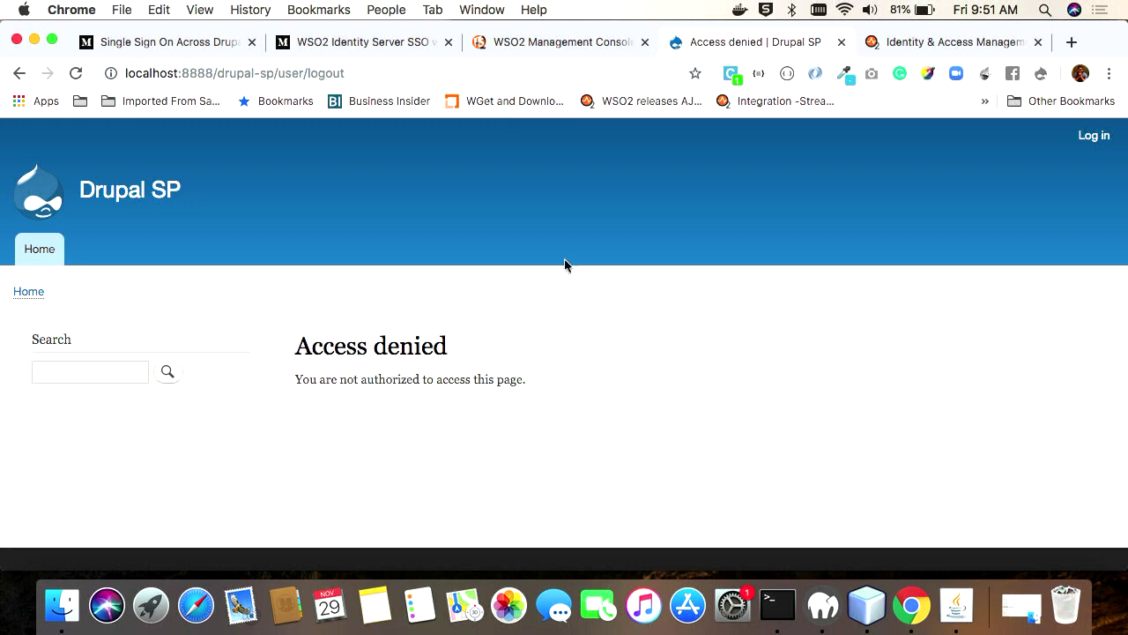
left_click(1094, 135)
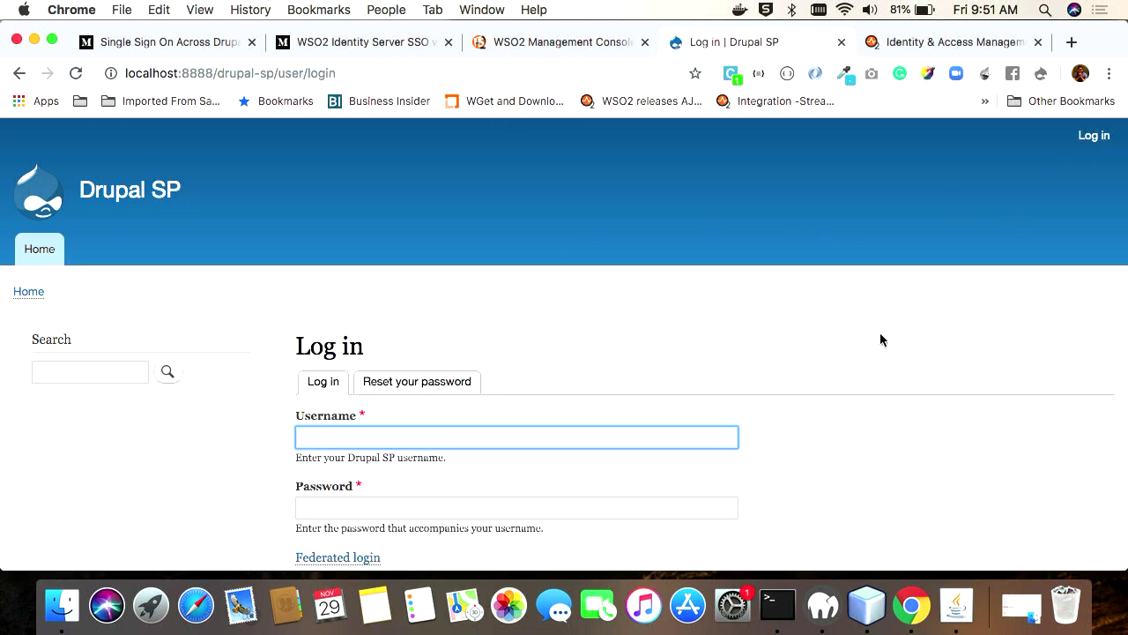
scroll(881, 335, "down", 2)
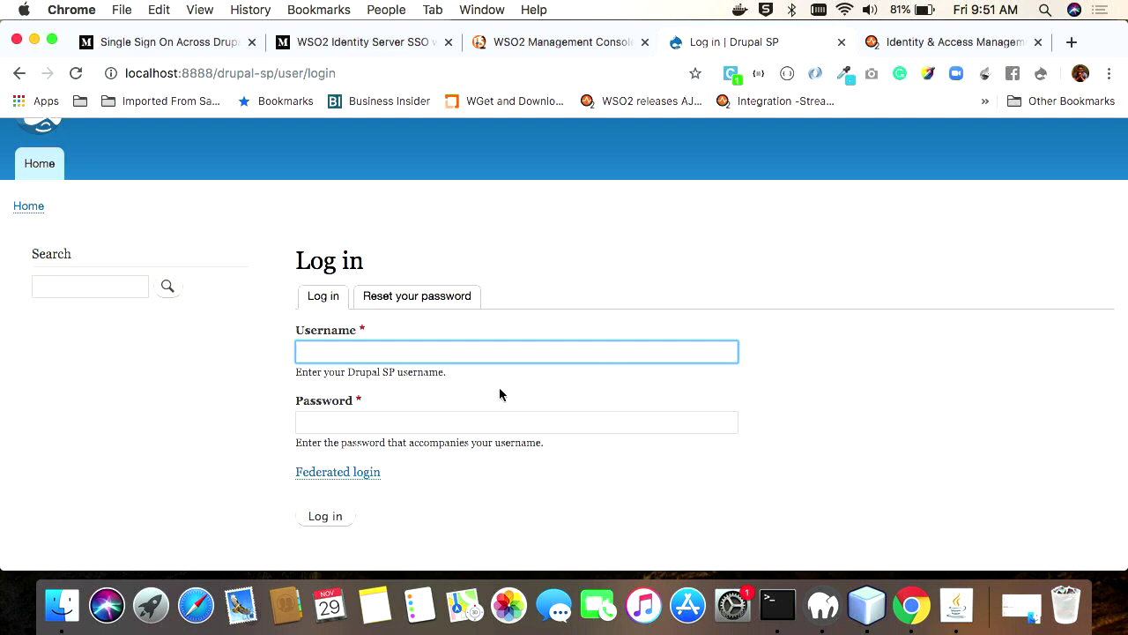
Focus the empty Username field, dismissing the browser's saved-entry suggestions
left_click_drag(259, 479, 413, 483)
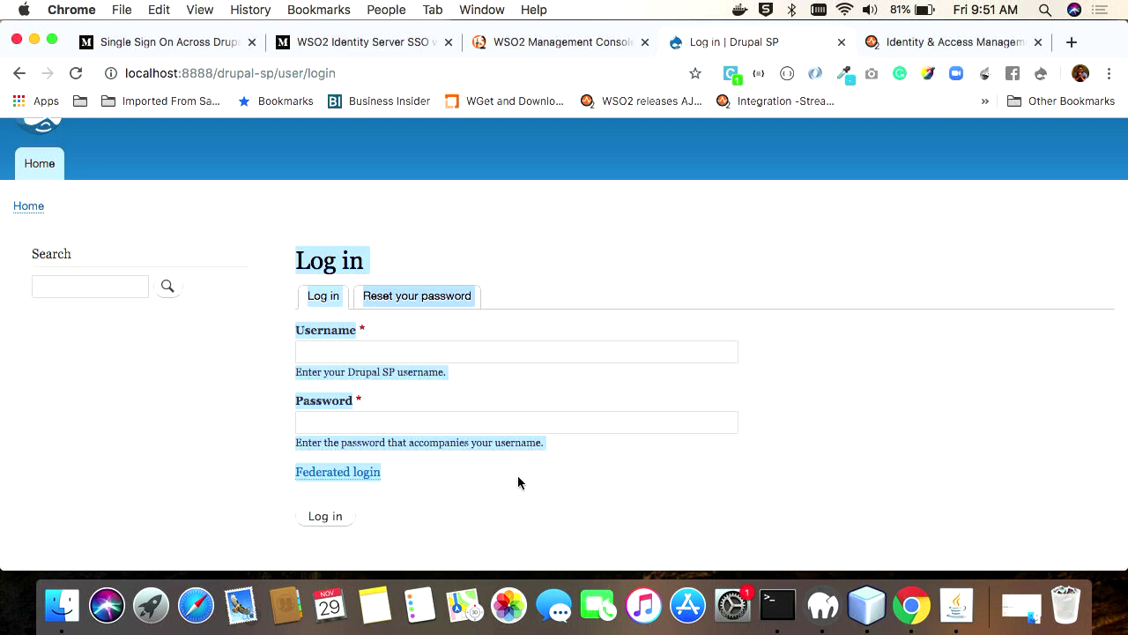
left_click(149, 458)
left_click(398, 350)
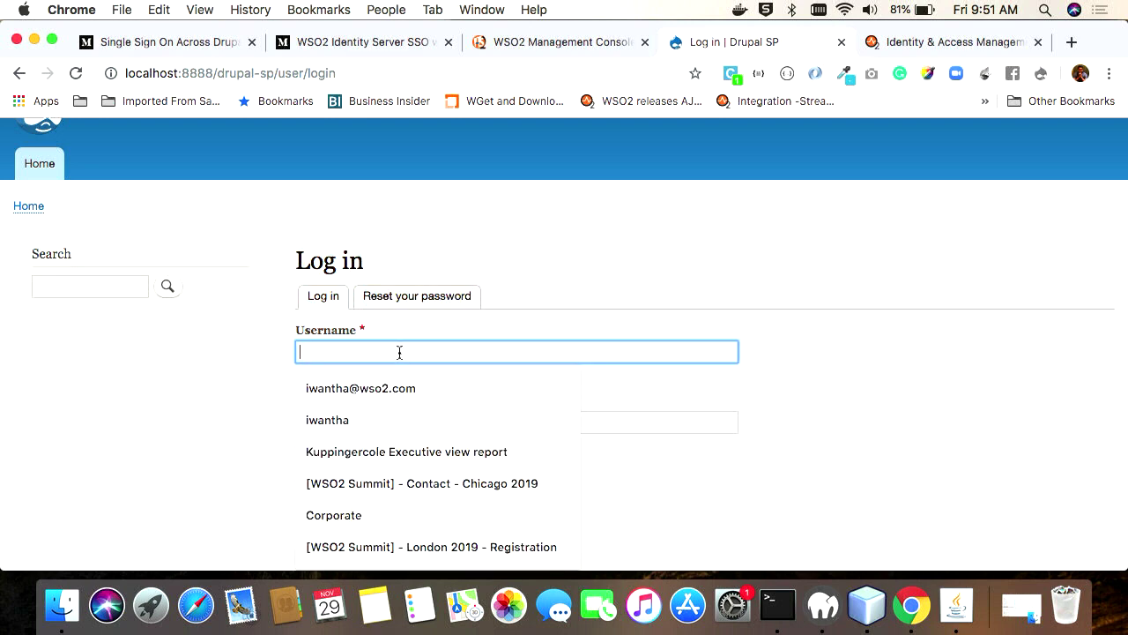
left_click(860, 348)
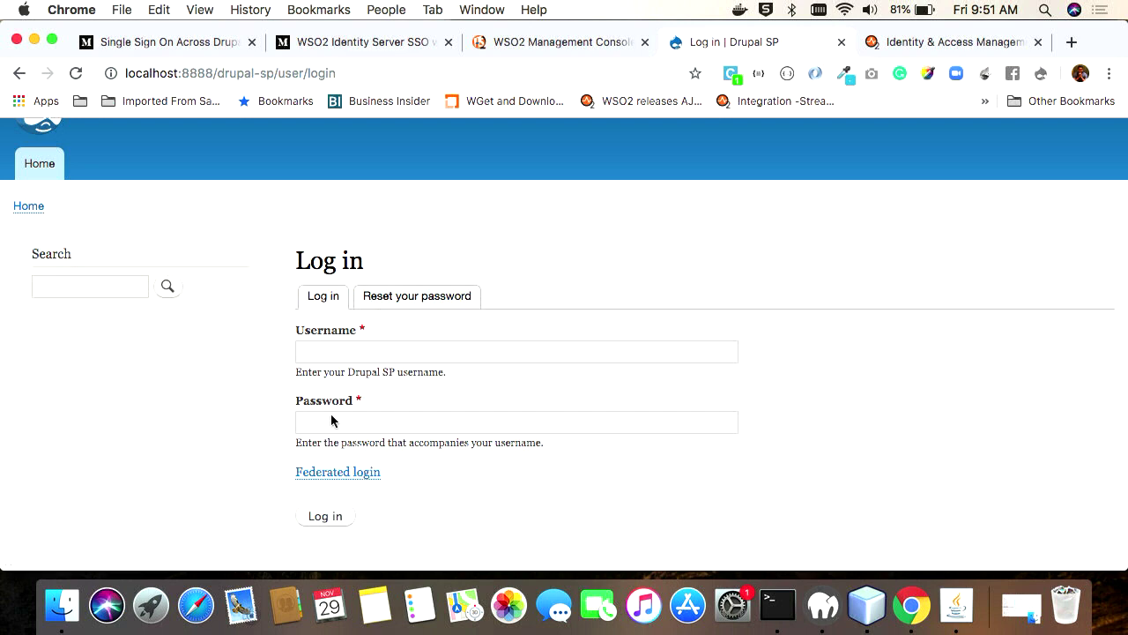
left_click(398, 356)
left_click(294, 371)
left_click(335, 351)
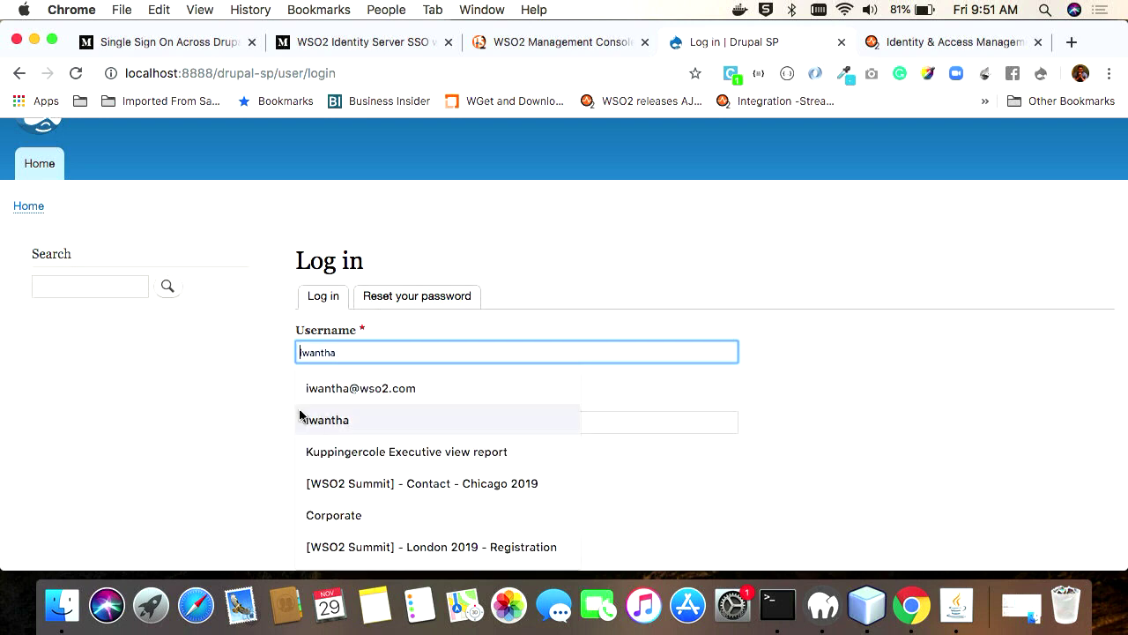
left_click(260, 437)
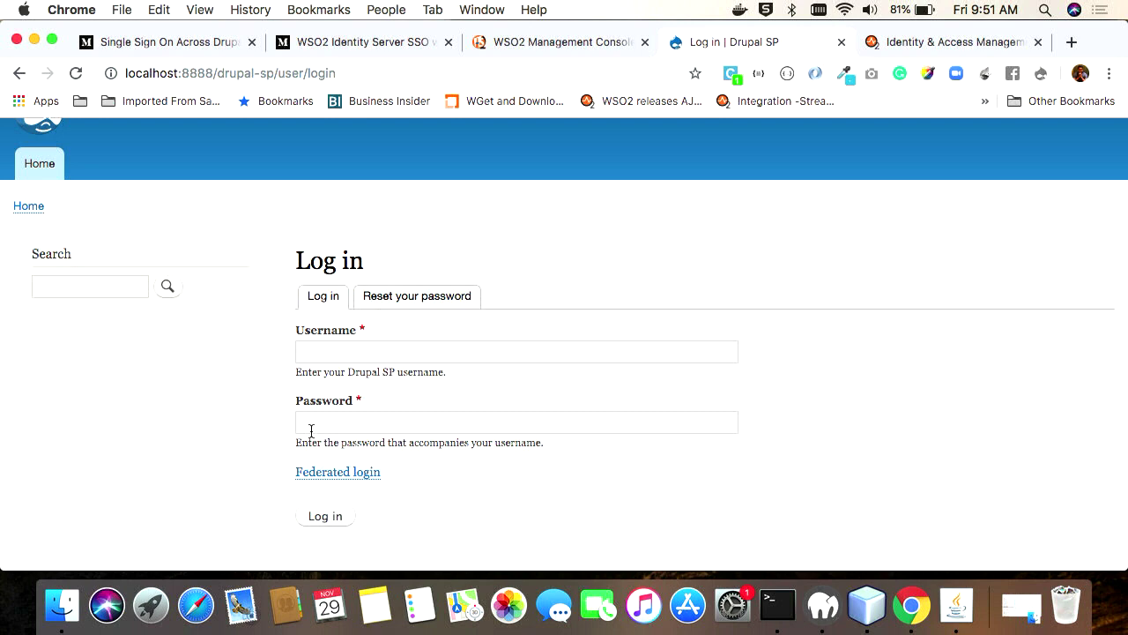